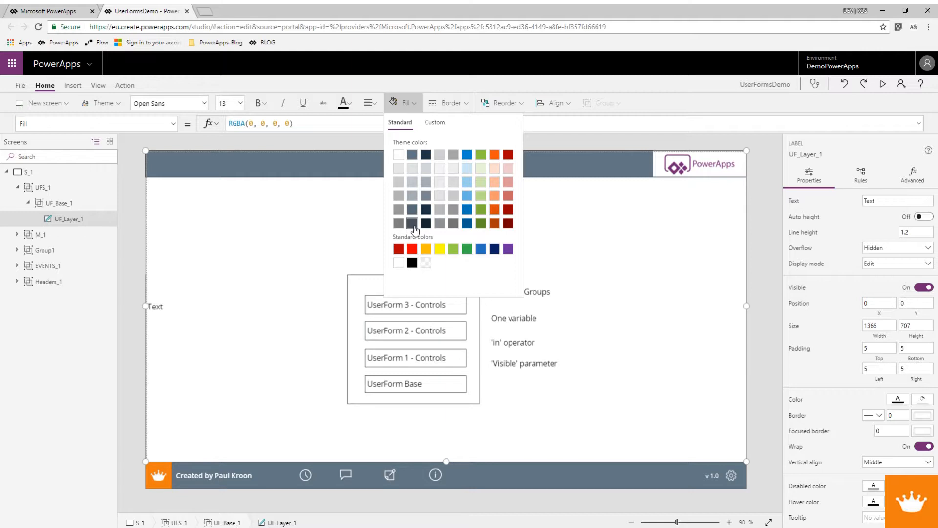
Fill the UF_Layer_1 label with the dark slate theme color at 0.9 opacity, giving RGBA(70, 83, 92, 0.9).
{"action": "left_click", "coordinate": [415, 229]}
{"action": "left_click_drag", "start_coordinate": [302, 123], "coordinate": [298, 123]}
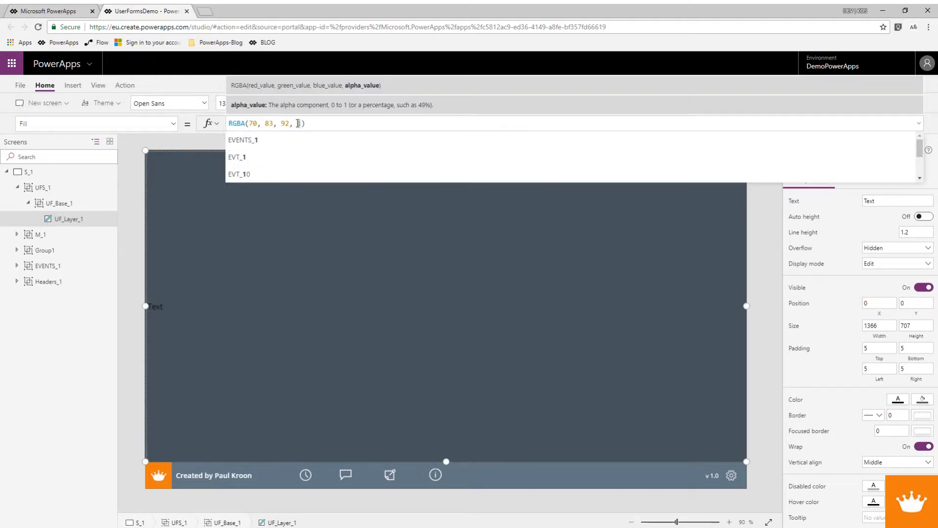
{"action": "left_click", "coordinate": [301, 123]}
{"action": "key", "text": "BackSpace"}
{"action": "type", "text": "0.9"}
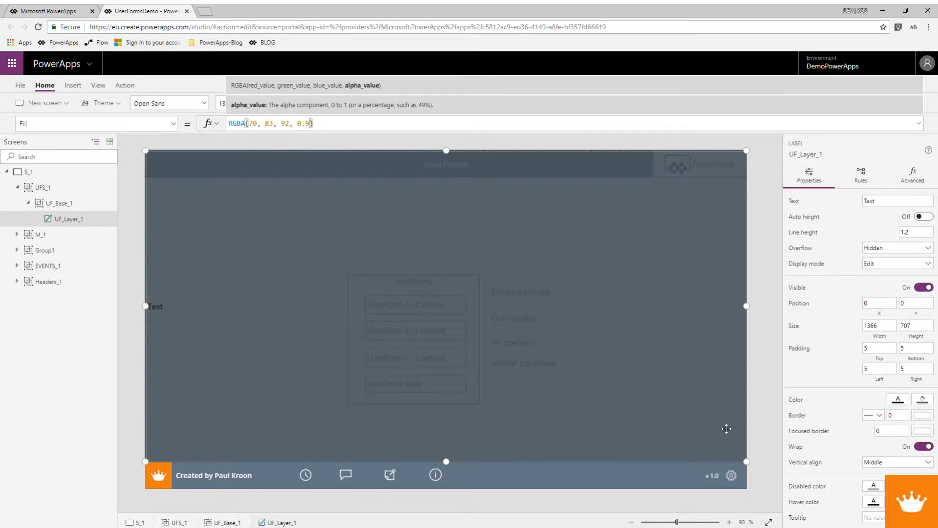
Align the UF_Layer_1 text vertically to Top and horizontally to Center.
{"action": "left_click", "coordinate": [877, 462]}
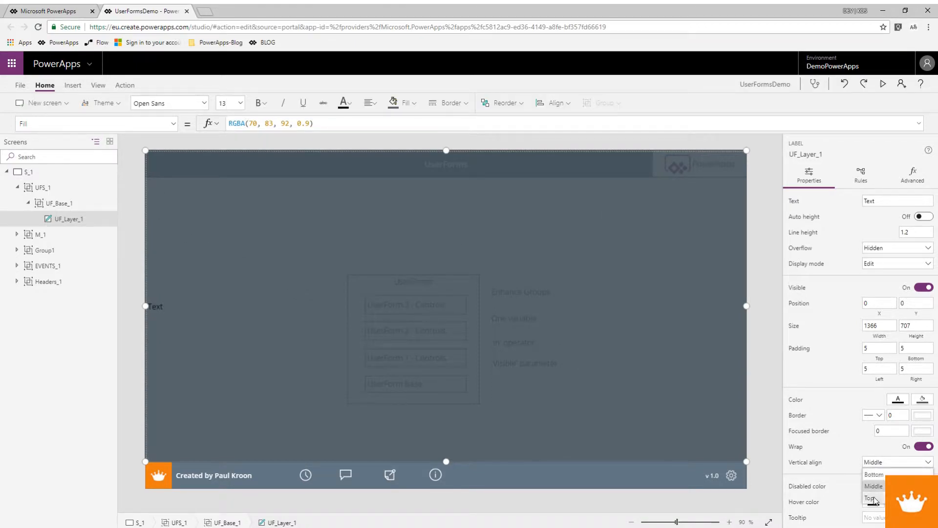
{"action": "left_click", "coordinate": [875, 498]}
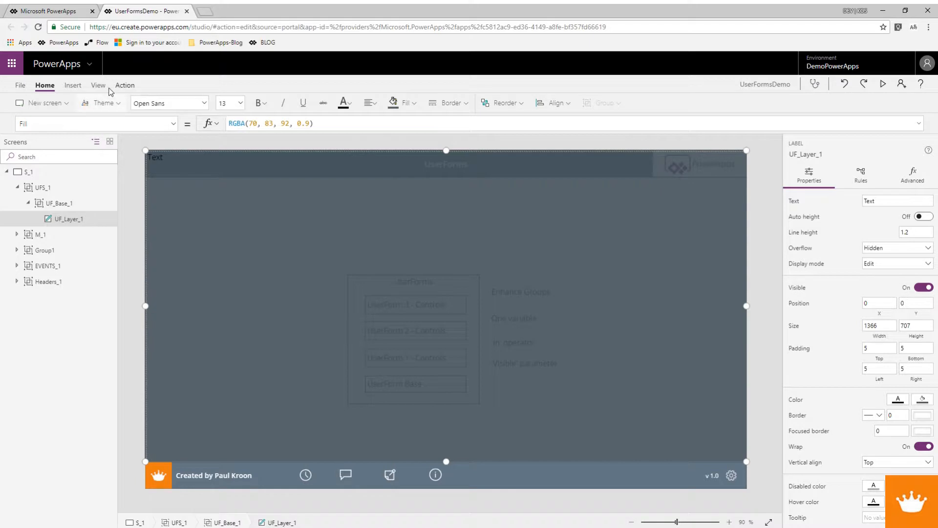
{"action": "left_click", "coordinate": [369, 103]}
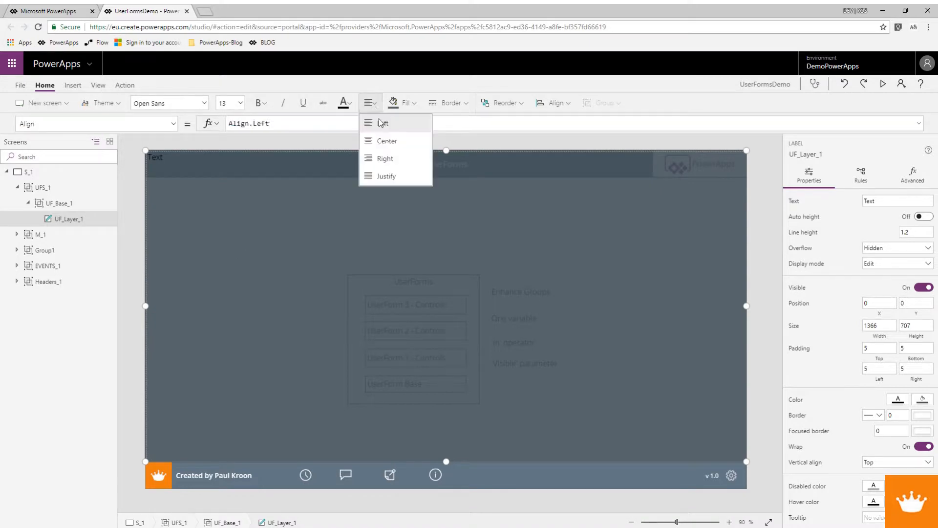
Make the UF_Layer_1 text white and set its font size to 18.
{"action": "left_click", "coordinate": [348, 103]}
{"action": "left_click", "coordinate": [349, 155]}
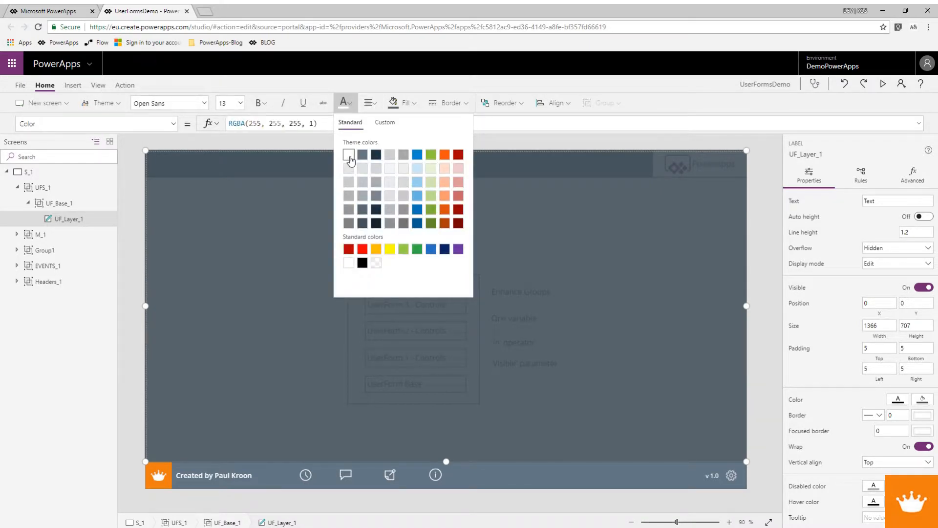
{"action": "left_click", "coordinate": [243, 226]}
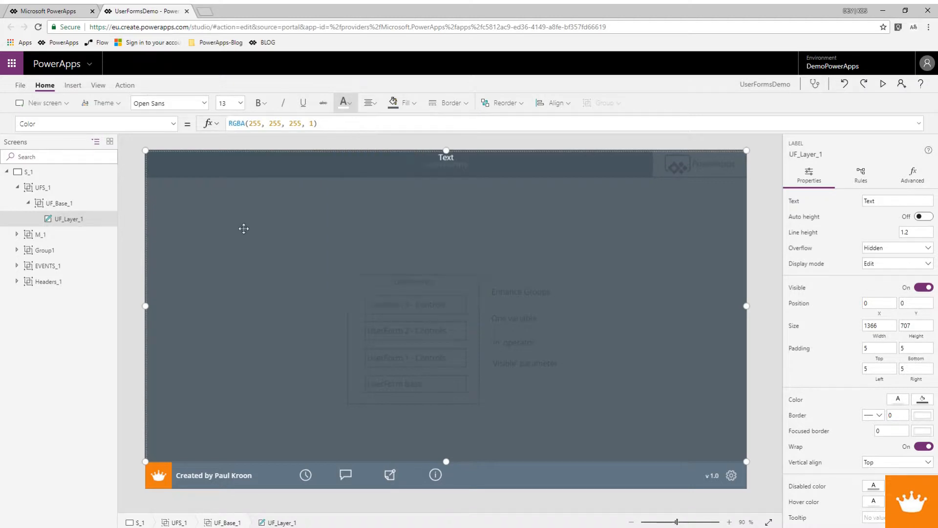
{"action": "left_click", "coordinate": [239, 103]}
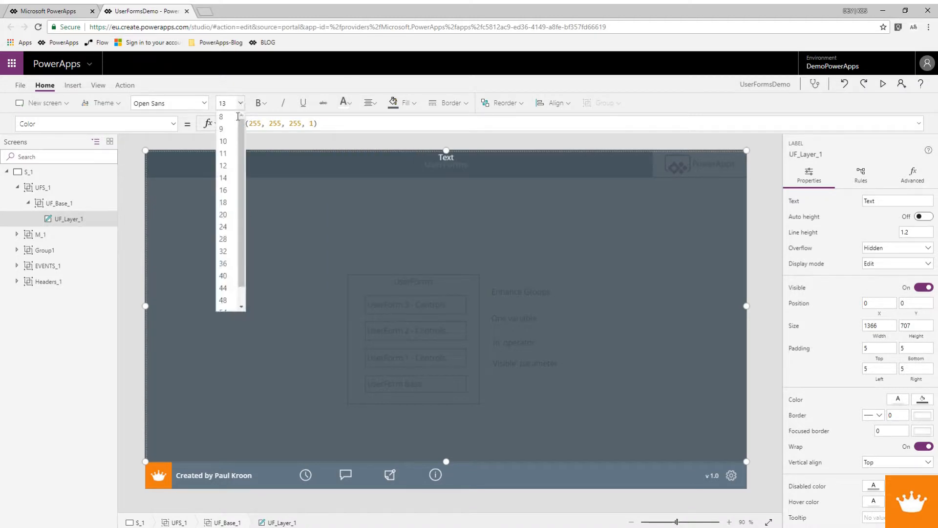
{"action": "left_click", "coordinate": [226, 202]}
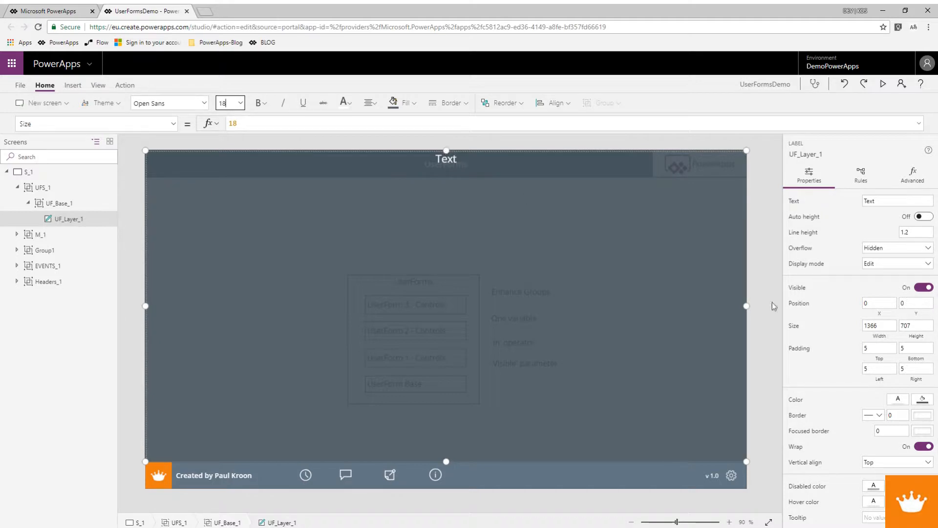
Set the top padding of UF_Layer_1 to 15 and underline its text.
{"action": "left_click", "coordinate": [861, 348]}
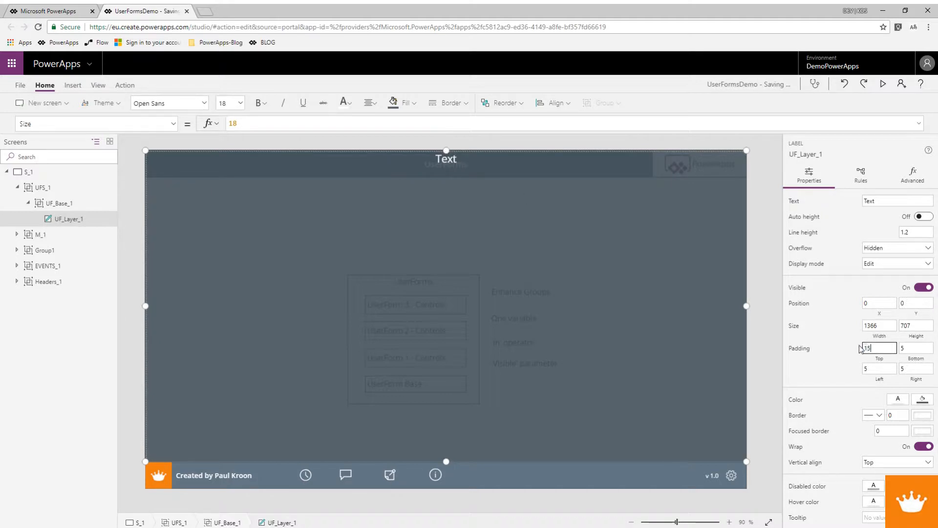
{"action": "key", "text": "Tab"}
{"action": "left_click", "coordinate": [454, 161]}
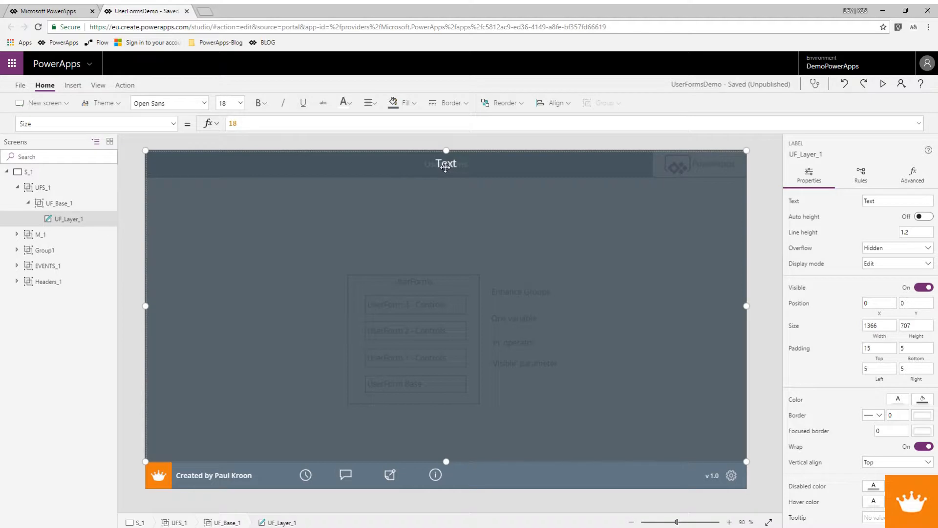
{"action": "left_click", "coordinate": [302, 104]}
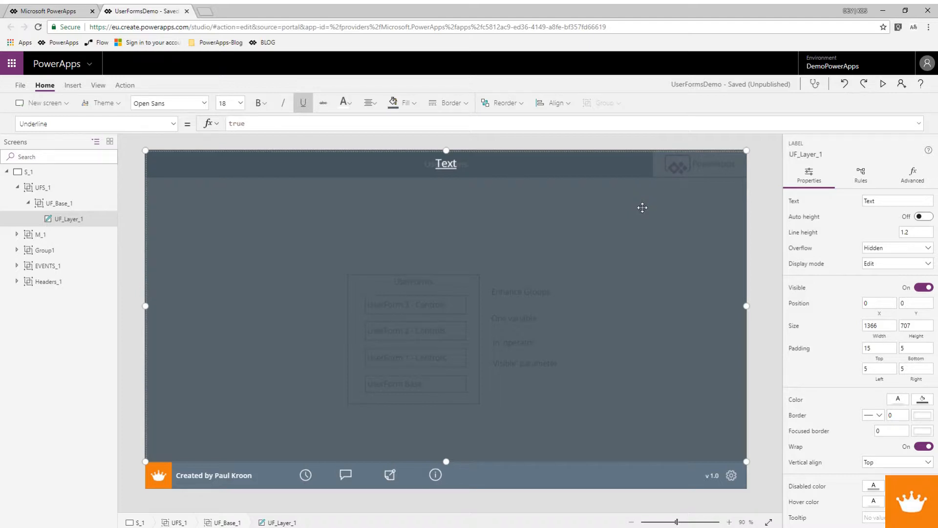
Set the OnSelect formula of the clock icon M1_1 to UpdateContext({UF_Show:1}).
{"action": "left_click", "coordinate": [305, 476]}
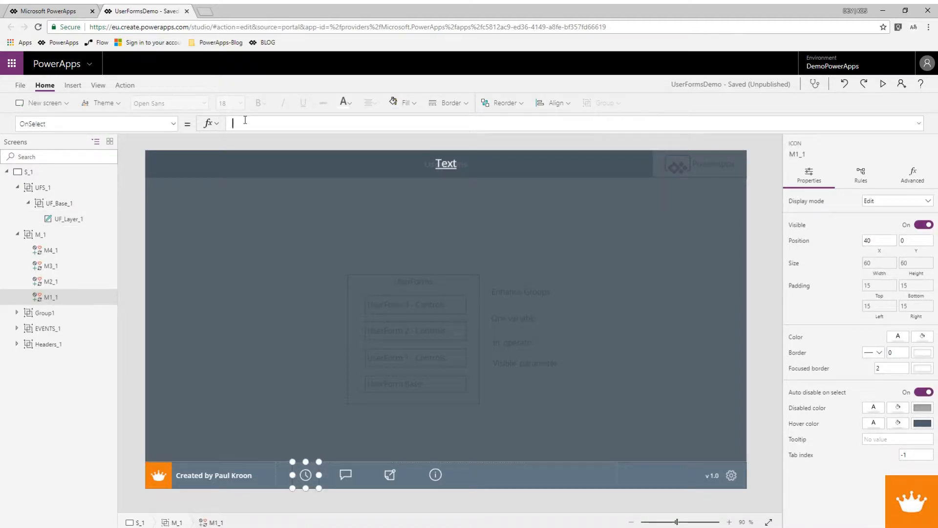
{"action": "type", "text": "Update"}
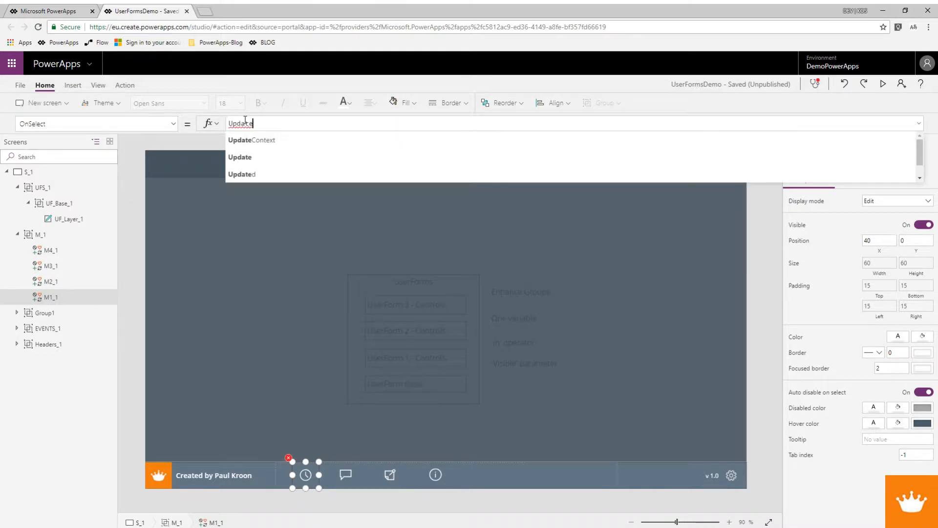
{"action": "type", "text": "Context({UF_Show:1"}
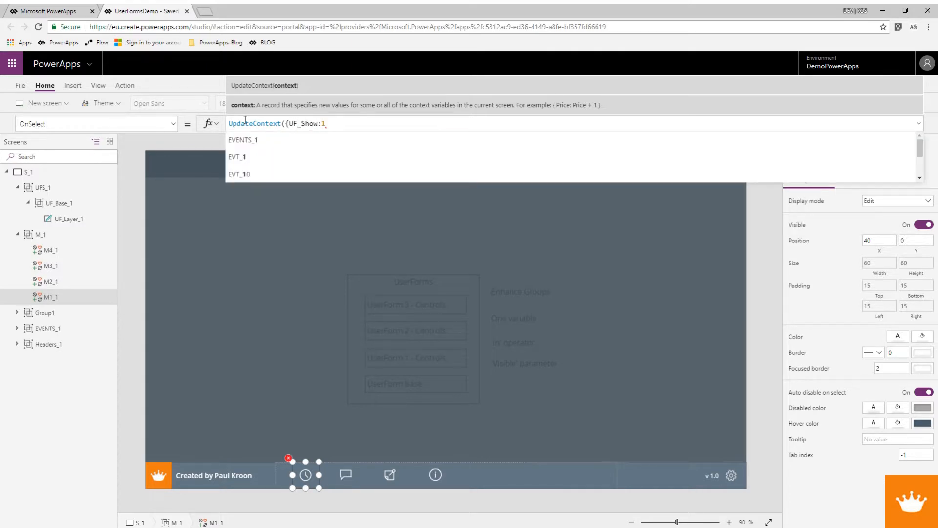
{"action": "type", "text": "})"}
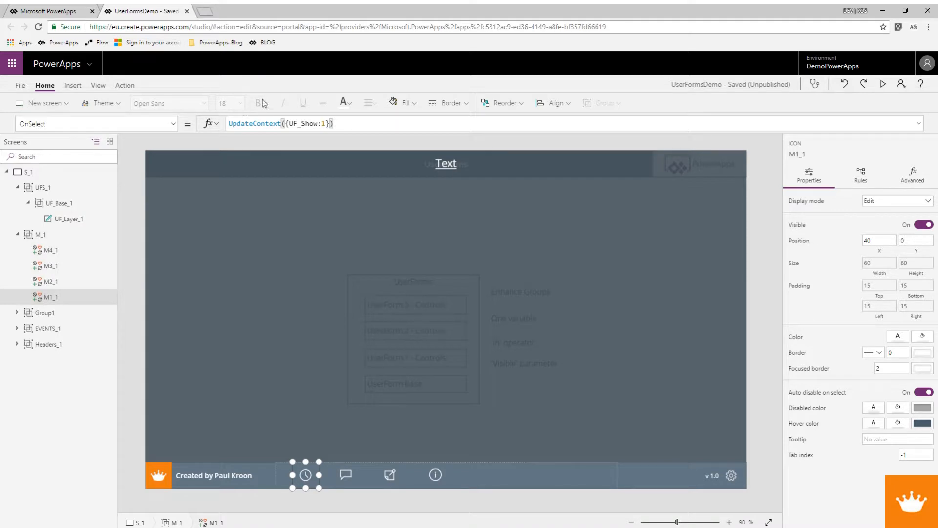
Copy the clock icon's formula to the OnSelect of the comment icon M2_1, with UF_Show set to 2.
{"action": "left_click_drag", "start_coordinate": [357, 127], "coordinate": [216, 119]}
{"action": "key", "text": "ctrl+c"}
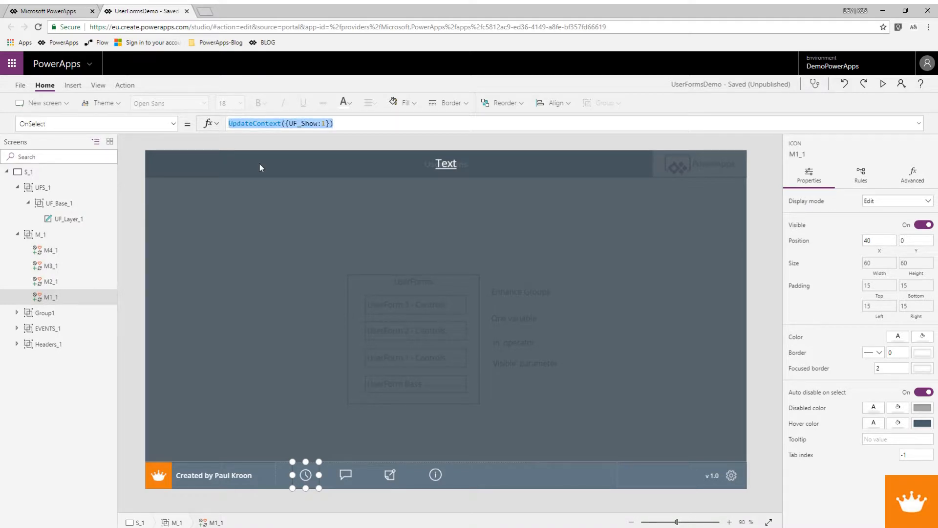
{"action": "left_click", "coordinate": [344, 475]}
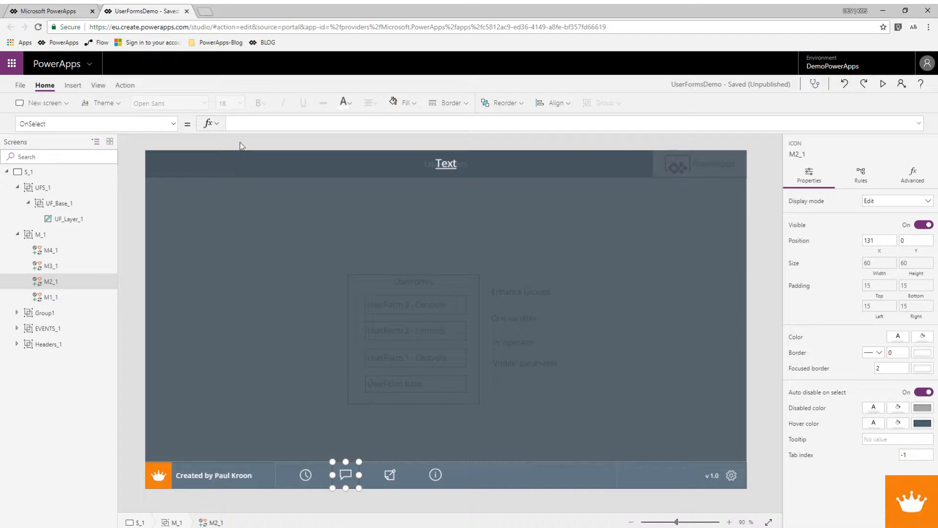
{"action": "key", "text": "ctrl+v"}
{"action": "double_click", "coordinate": [327, 123]}
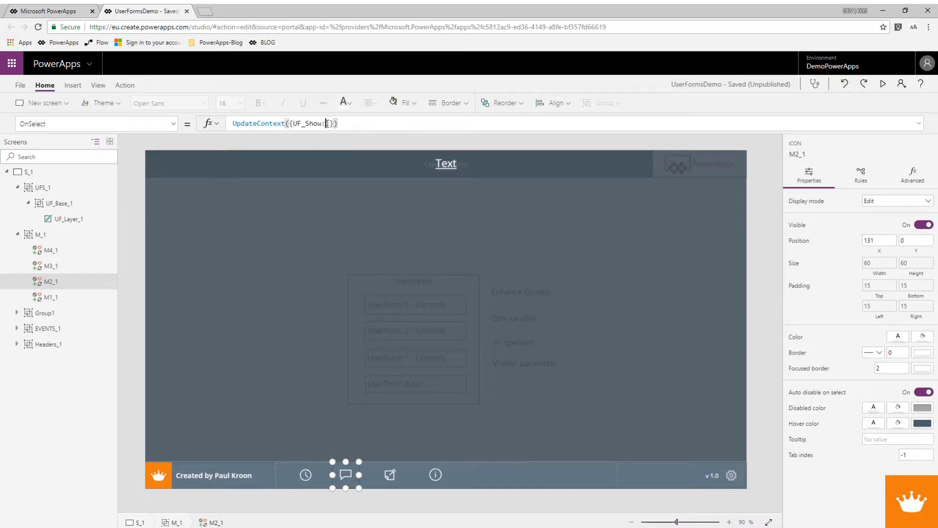
{"action": "type", "text": "2"}
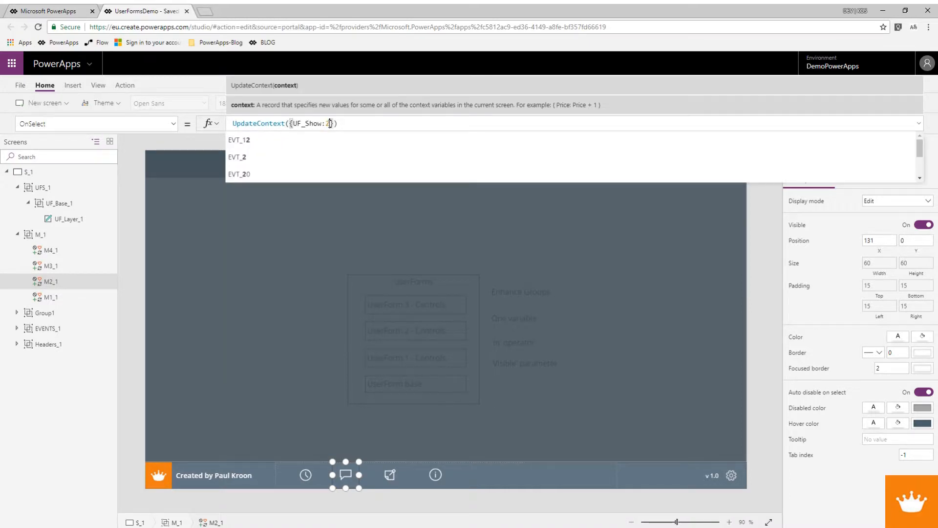
Paste the copied formula into the OnSelect of the edit icon M3_1 and set UF_Show to 3.
{"action": "left_click", "coordinate": [390, 474]}
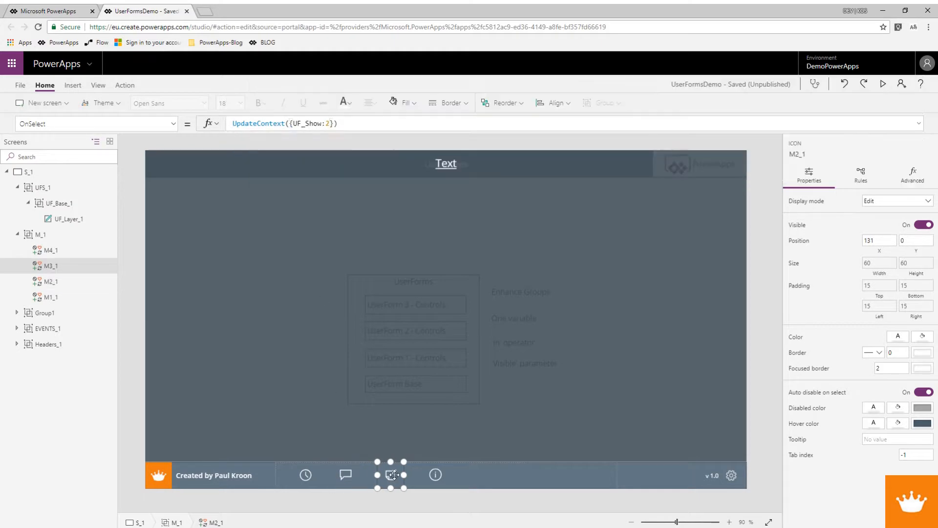
{"action": "key", "text": "ctrl+v"}
{"action": "double_click", "coordinate": [328, 123]}
{"action": "type", "text": "3"}
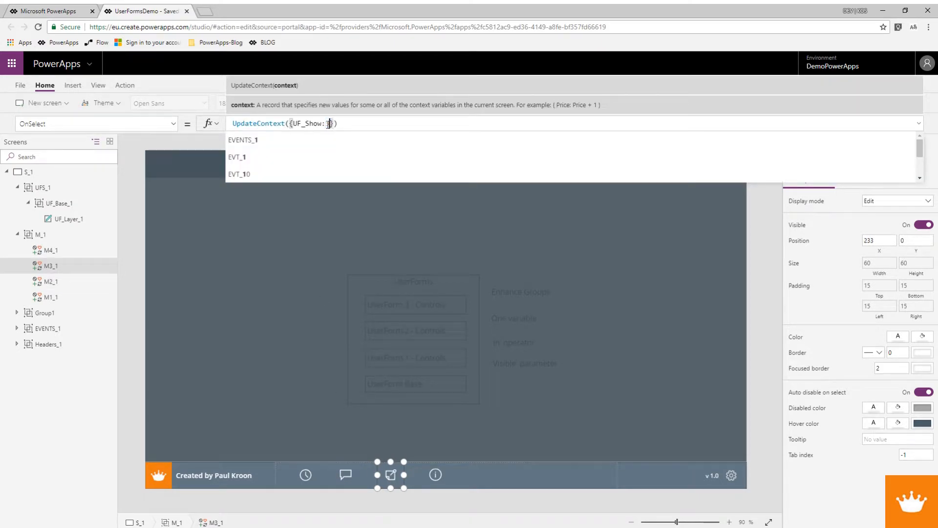
Give the info icon M4_1 the OnSelect formula UpdateContext({UF_Show:9}).
{"action": "left_click", "coordinate": [435, 475]}
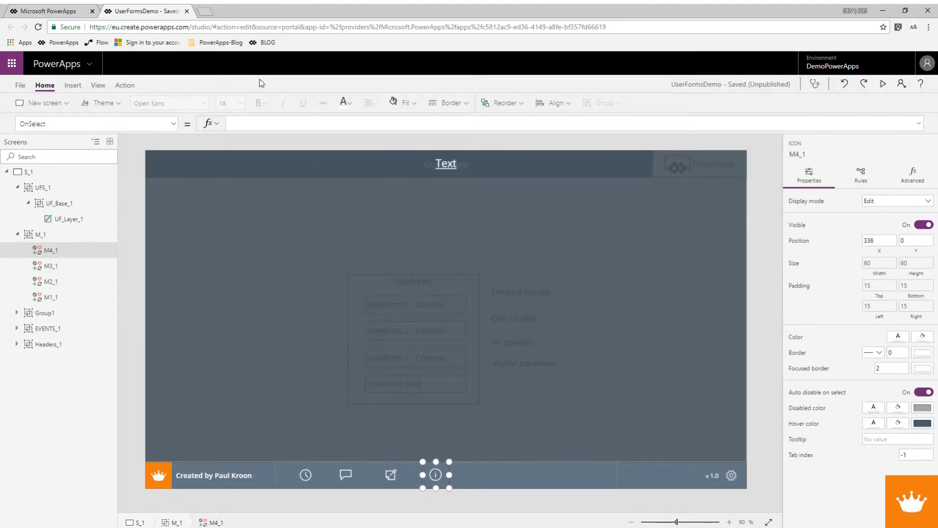
{"action": "type", "text": "UpdateContext({UF_Show:1})"}
{"action": "left_click", "coordinate": [326, 123]}
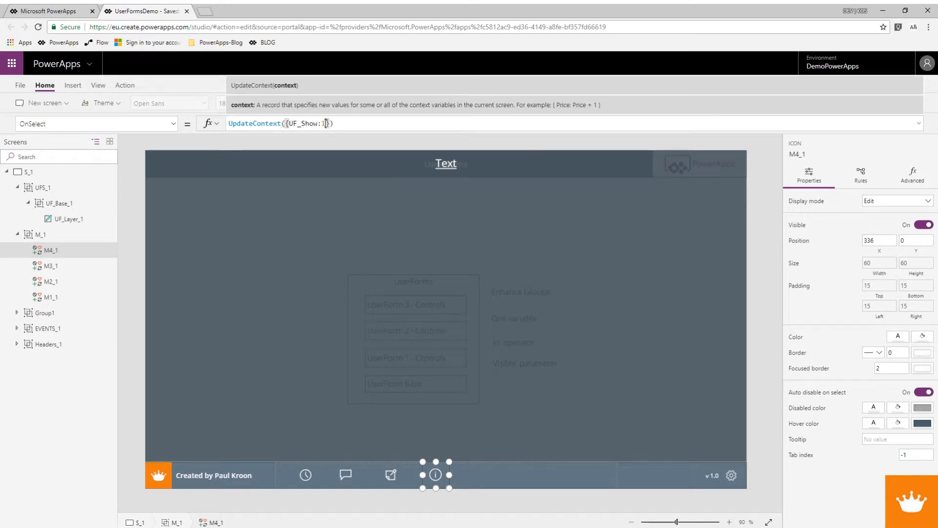
{"action": "key", "text": "BackSpace"}
{"action": "type", "text": "9"}
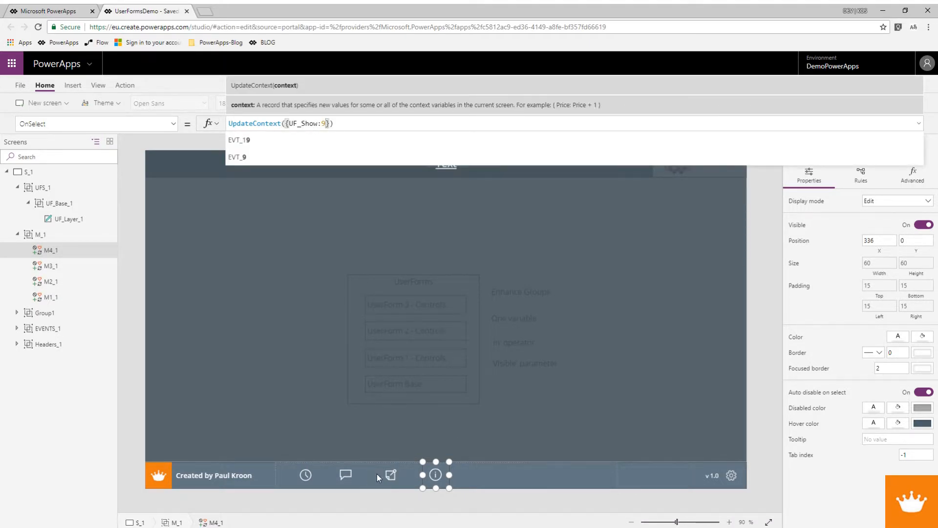
Review the icons' OnSelect formulas and remove the leading space from those of M2_1 and M3_1.
{"action": "left_click", "coordinate": [309, 474]}
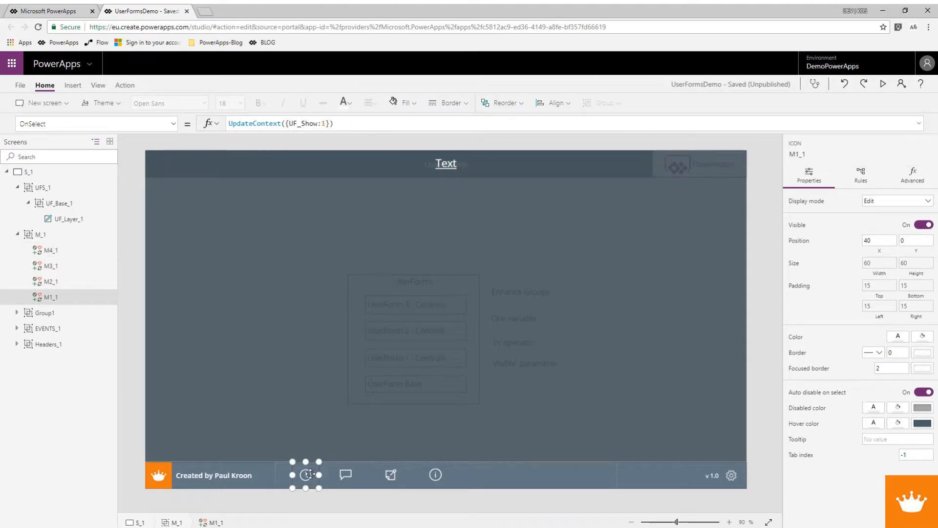
{"action": "left_click", "coordinate": [344, 474]}
{"action": "left_click", "coordinate": [232, 124]}
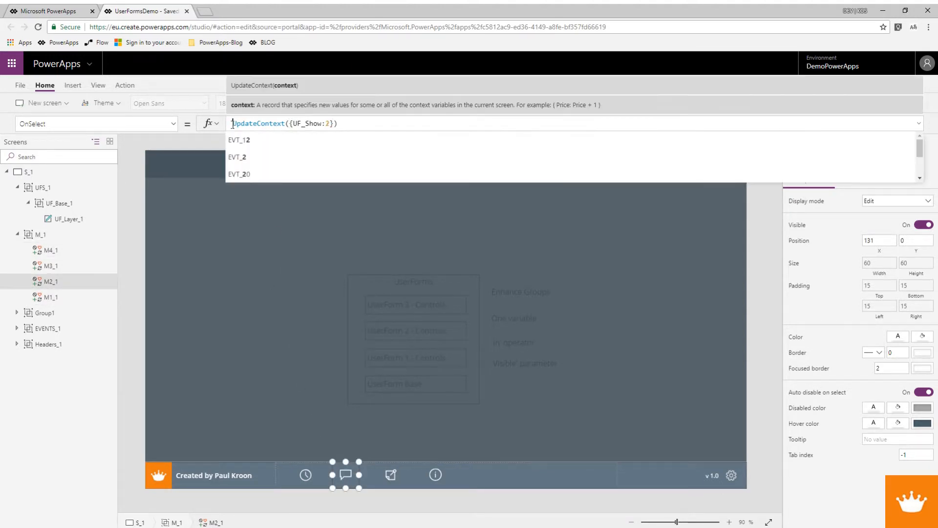
{"action": "left_click", "coordinate": [390, 475]}
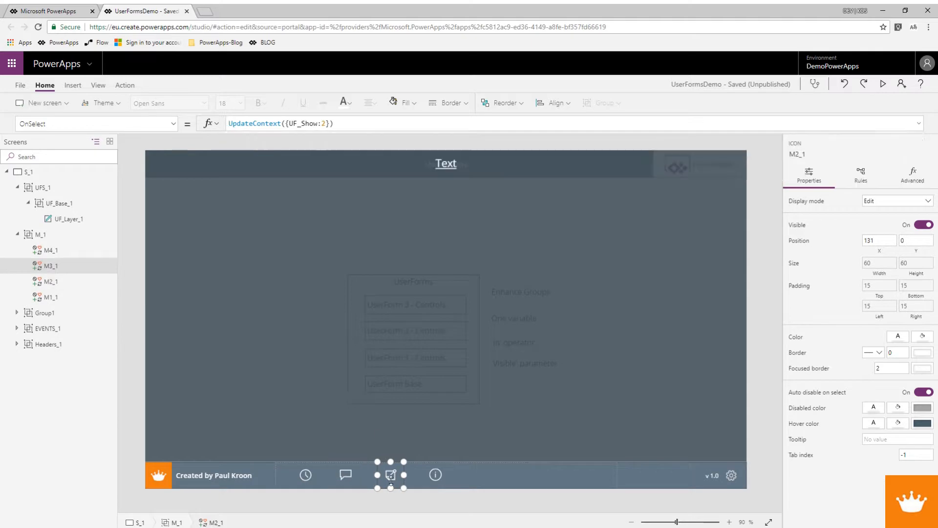
{"action": "left_click", "coordinate": [232, 124]}
{"action": "key", "text": "BackSpace"}
Insert a label on screen S_1 and place it in the footer bar beside the info icon, at position 707, 707.
{"action": "left_click", "coordinate": [80, 88]}
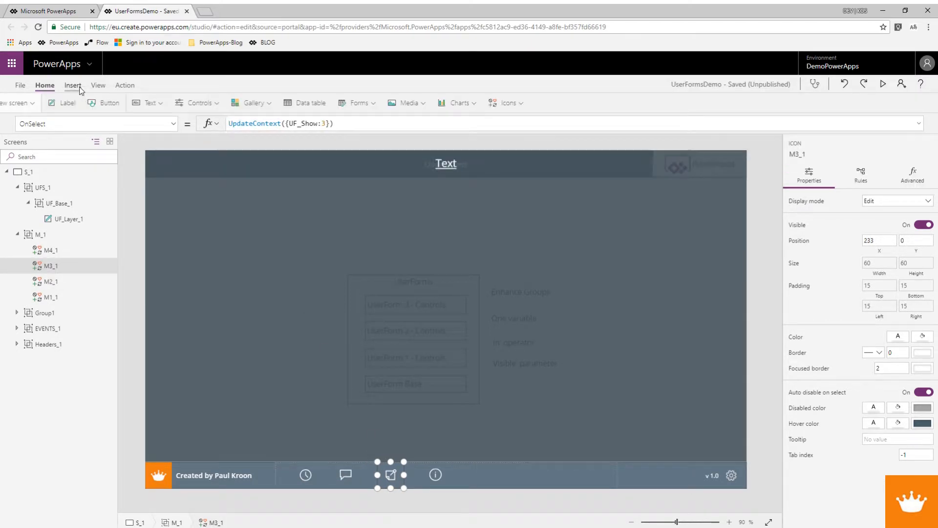
{"action": "left_click", "coordinate": [27, 172]}
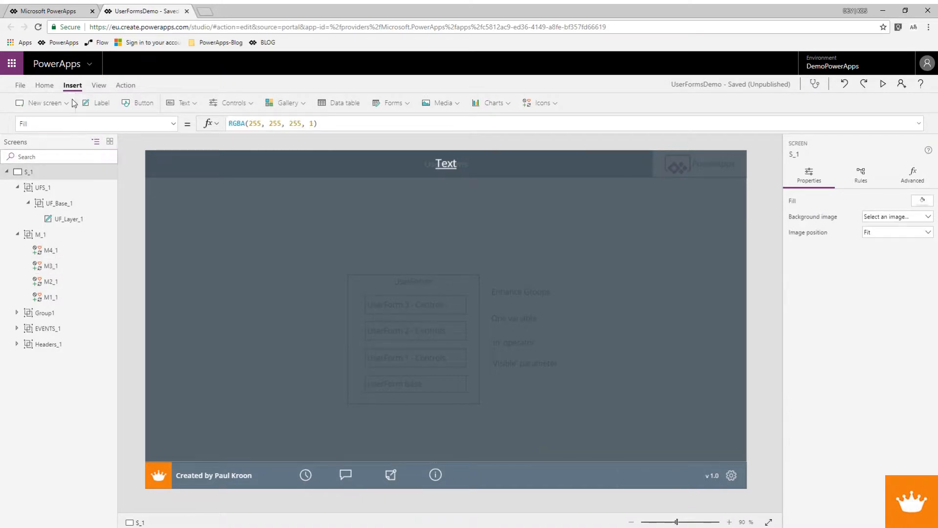
{"action": "left_click", "coordinate": [101, 104]}
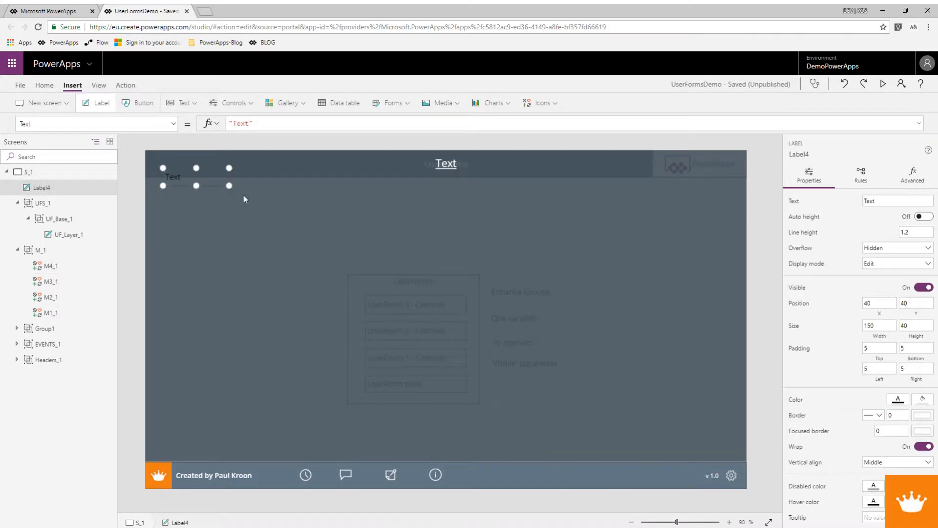
{"action": "left_click_drag", "start_coordinate": [221, 185], "coordinate": [515, 478]}
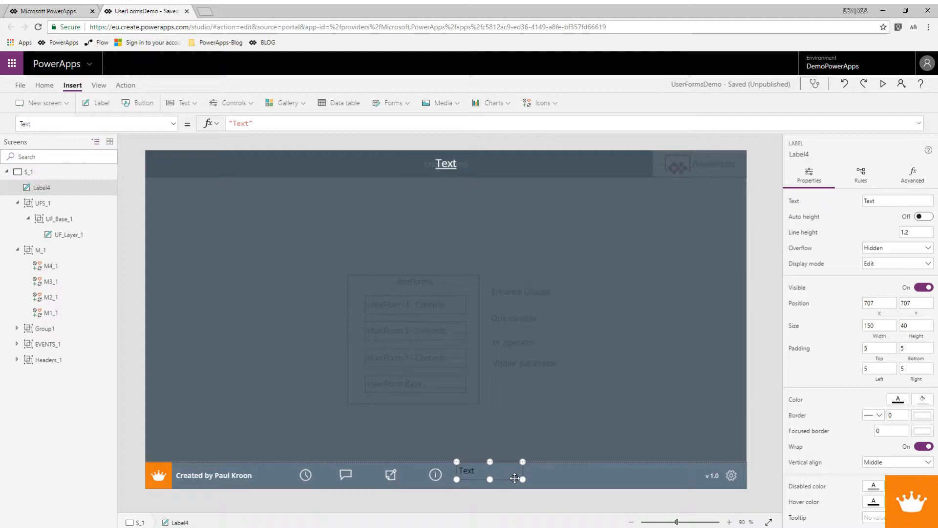
Rename the new footer label beside the info icon to UF_Show_Value.
{"action": "left_click", "coordinate": [524, 481]}
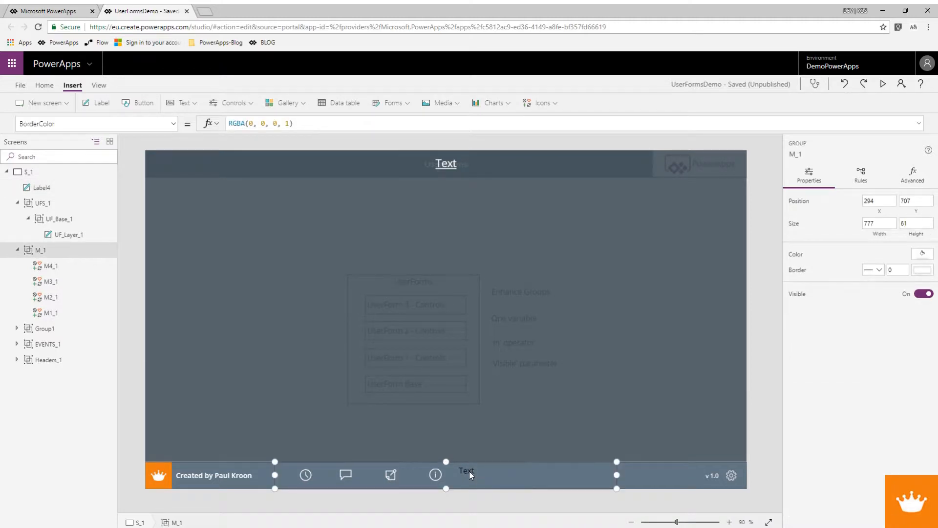
{"action": "left_click", "coordinate": [54, 192]}
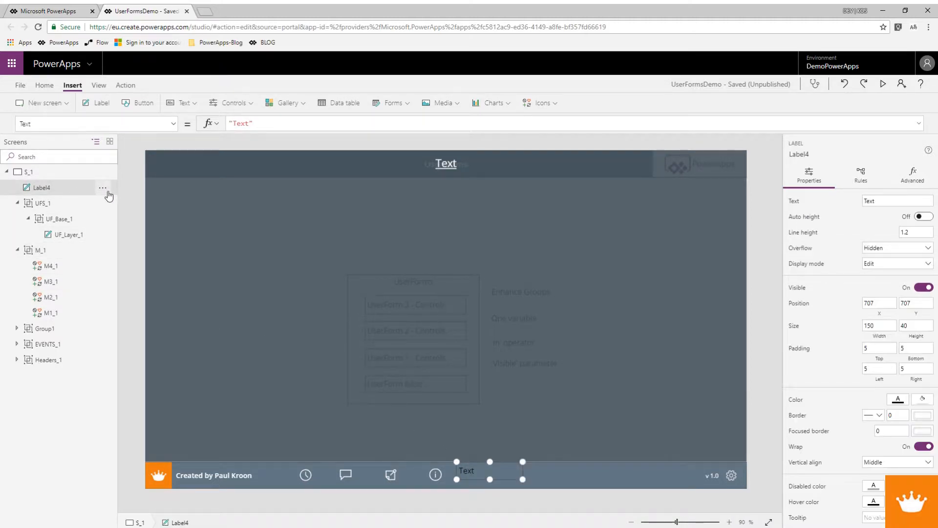
{"action": "right_click", "coordinate": [75, 191]}
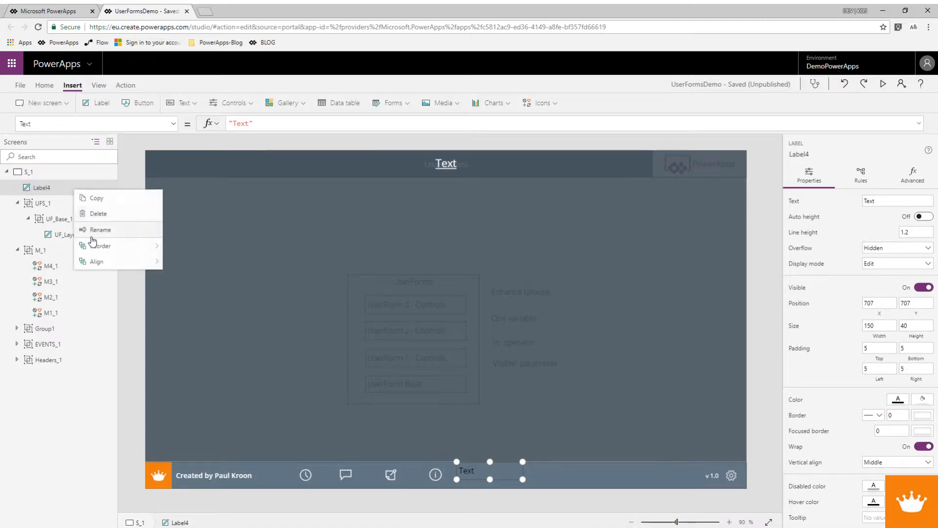
{"action": "left_click", "coordinate": [94, 231]}
{"action": "type", "text": "UF"}
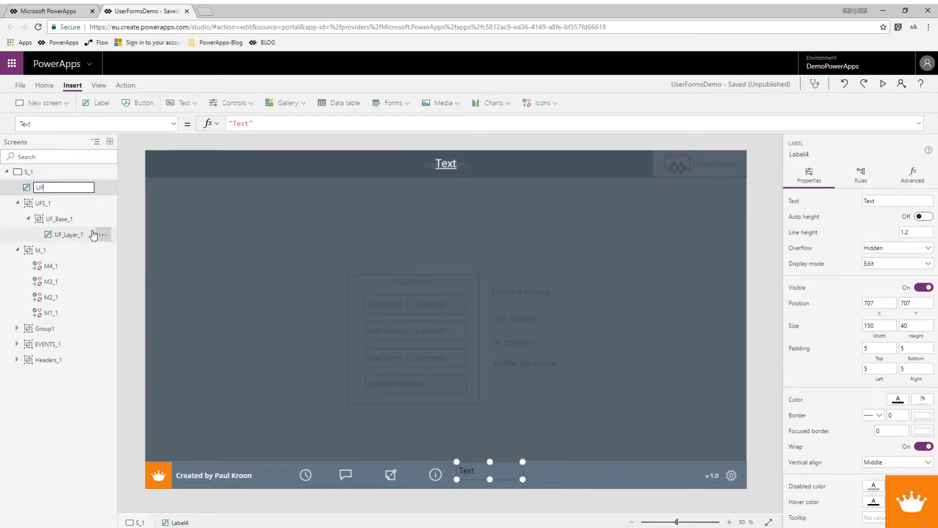
{"action": "type", "text": "_Shao"}
{"action": "key", "text": "BackSpace"}
{"action": "type", "text": "w_Value"}
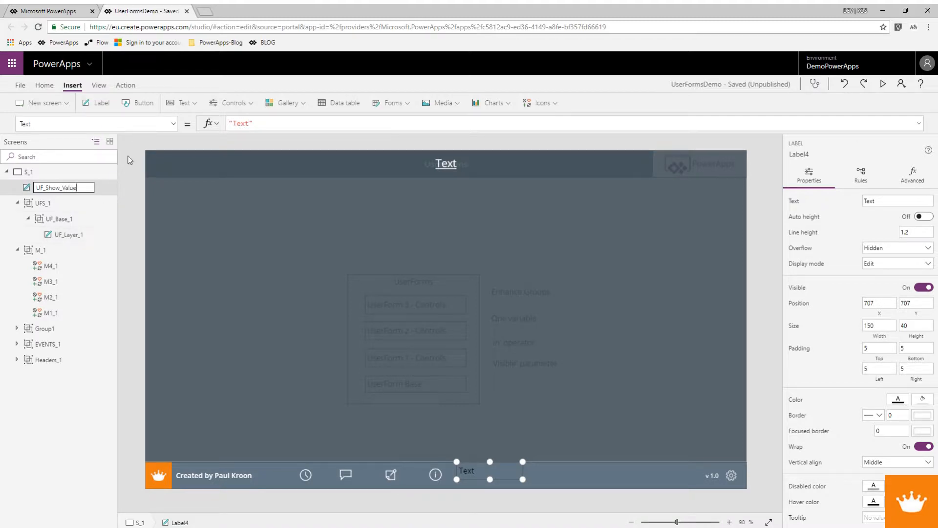
Set the Text property of the UF_Show_Value label to the variable UF_Show.
{"action": "left_click", "coordinate": [256, 124]}
{"action": "key", "text": "ctrl+a"}
{"action": "type", "text": "UF_Show"}
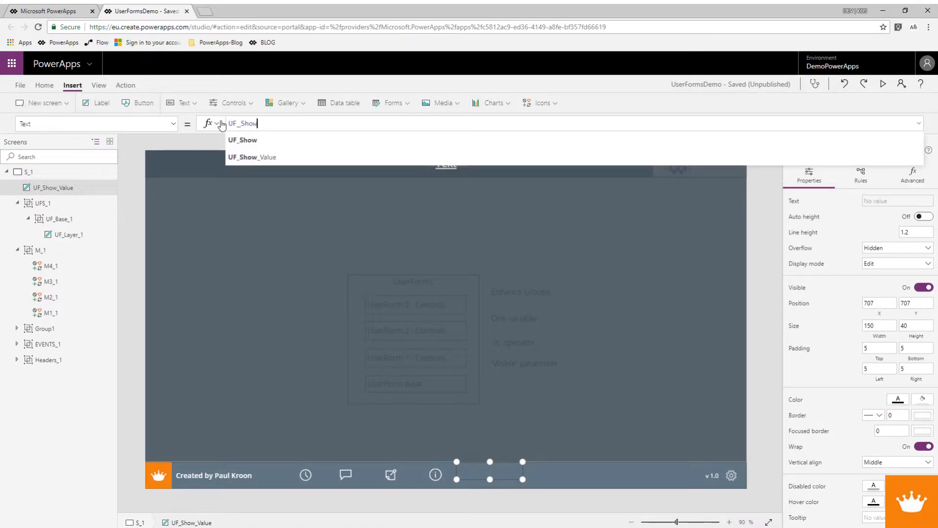
Give the UF_Show_Value label a white fill and shrink it to about 46 by 43.
{"action": "left_click", "coordinate": [54, 87]}
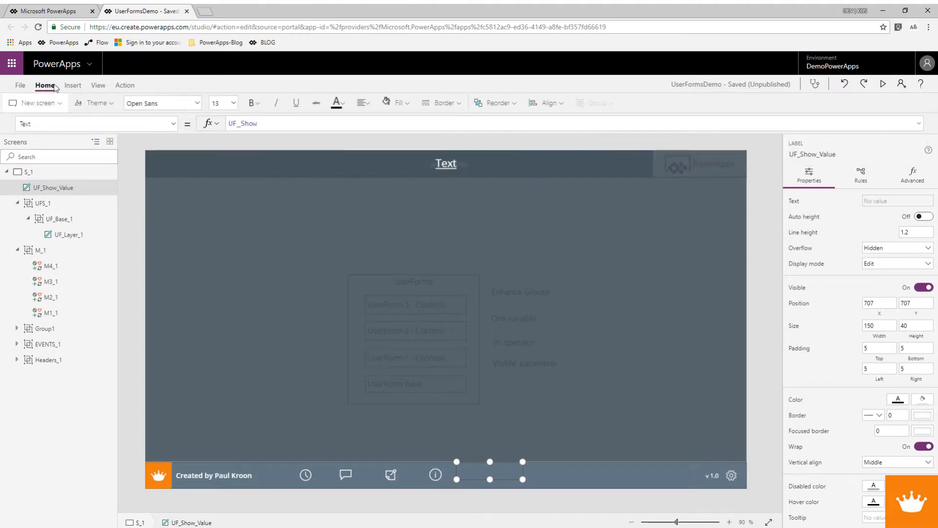
{"action": "left_click", "coordinate": [396, 103]}
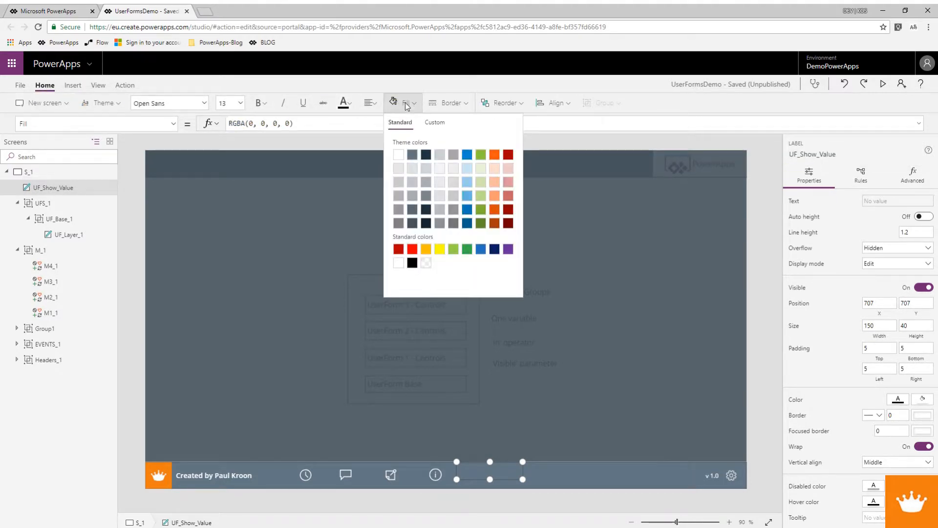
{"action": "left_click", "coordinate": [400, 154]}
{"action": "left_click_drag", "start_coordinate": [522, 479], "coordinate": [477, 482]}
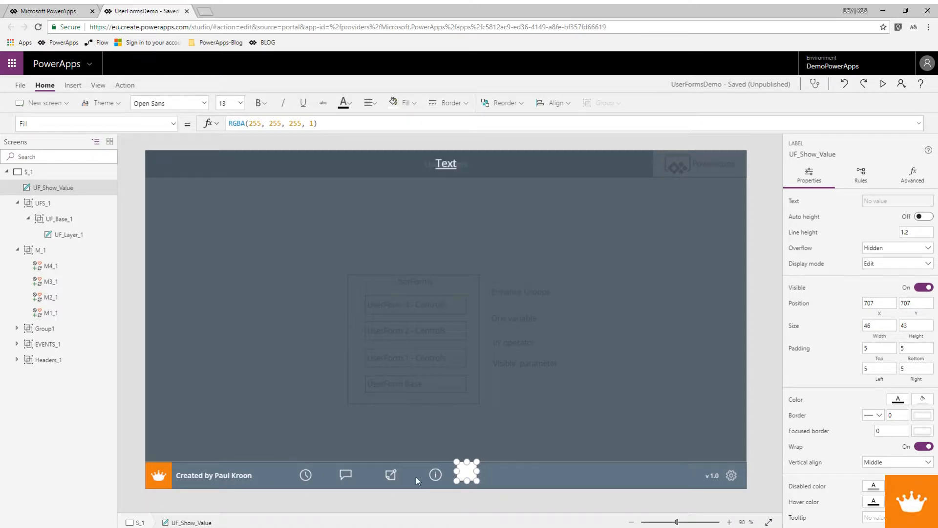
Run the four footer icons in turn, ending with the clock icon M1_1, to test the value displayed in UF_Show_Value.
{"action": "left_click", "coordinate": [311, 478]}
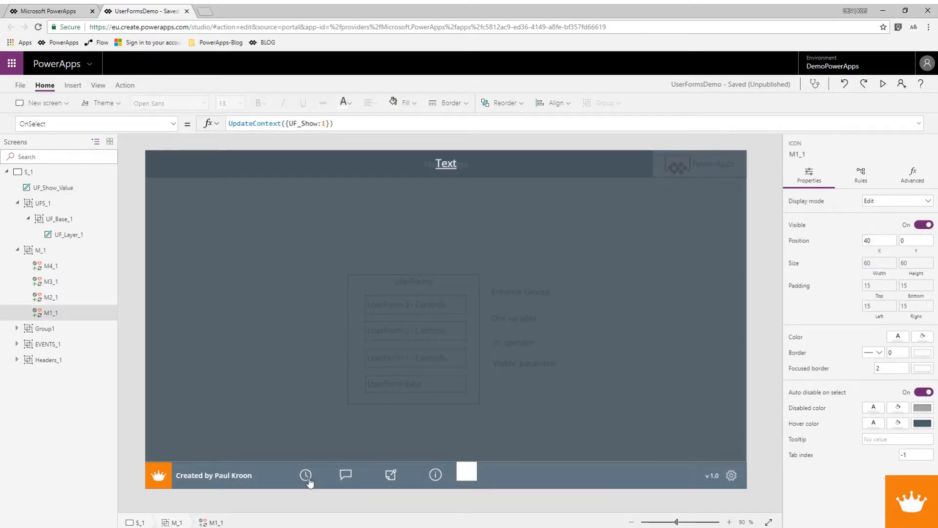
{"action": "left_click", "coordinate": [346, 477], "text": "alt"}
{"action": "left_click", "coordinate": [389, 476], "text": "alt"}
{"action": "left_click", "coordinate": [440, 479], "text": "alt"}
{"action": "left_click", "coordinate": [306, 474], "text": "alt"}
Extend the OnSelect formula of the edit icon M3_1 with UF_Layer_Title:"Information" after UF_Show:3.
{"action": "left_click", "coordinate": [391, 478]}
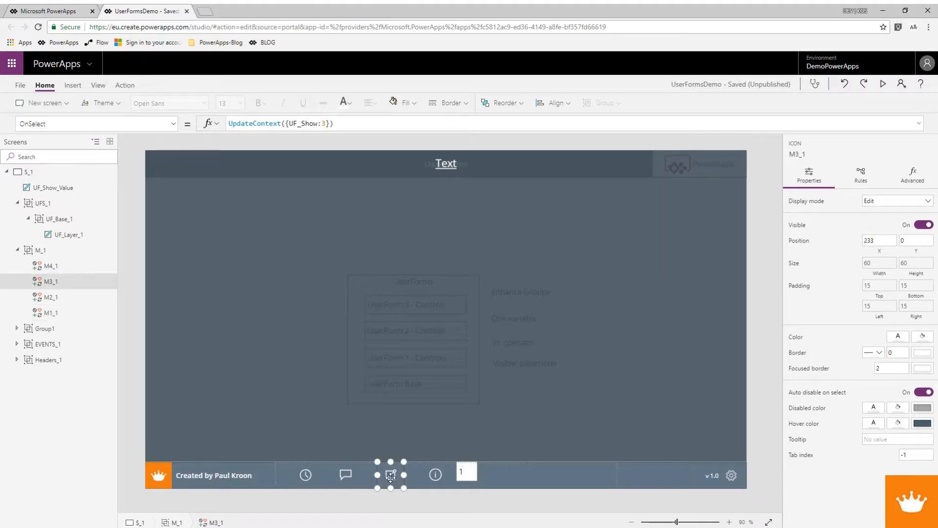
{"action": "left_click", "coordinate": [326, 124]}
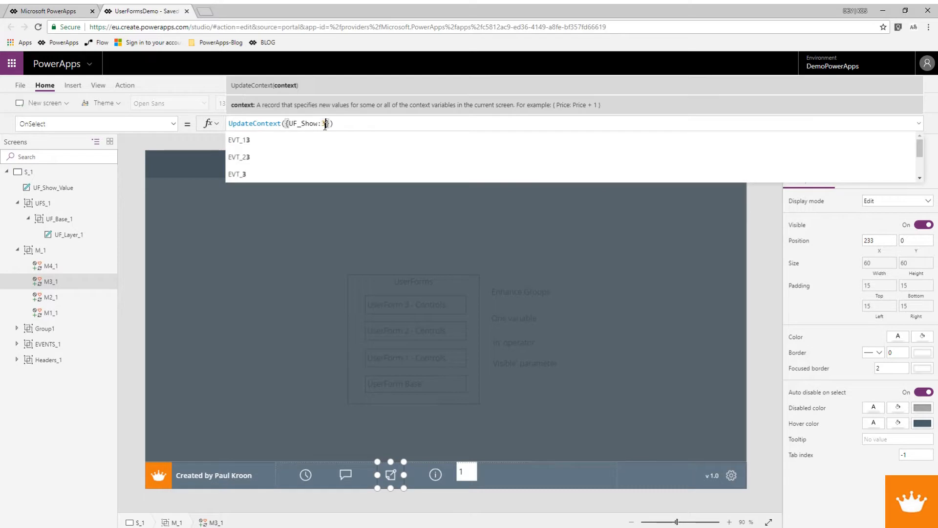
{"action": "type", "text": ", UF_"}
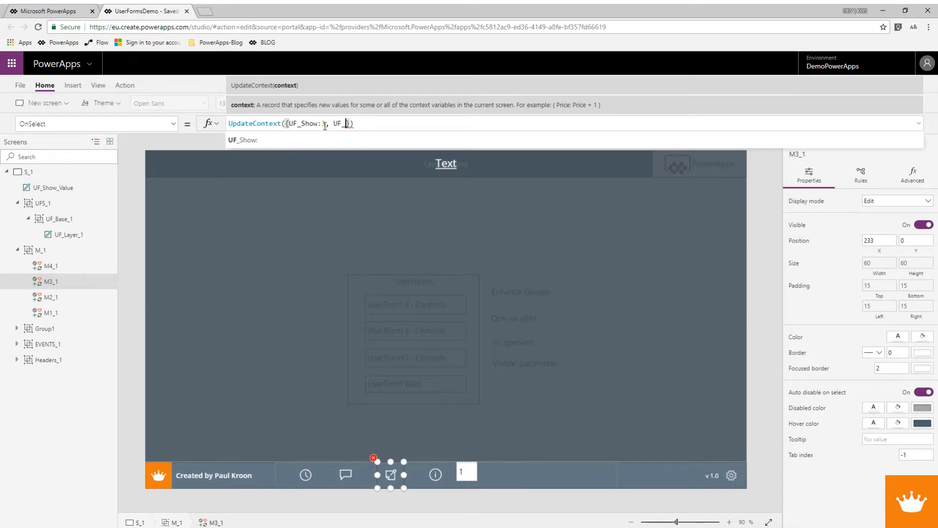
{"action": "type", "text": "LAyer_1"}
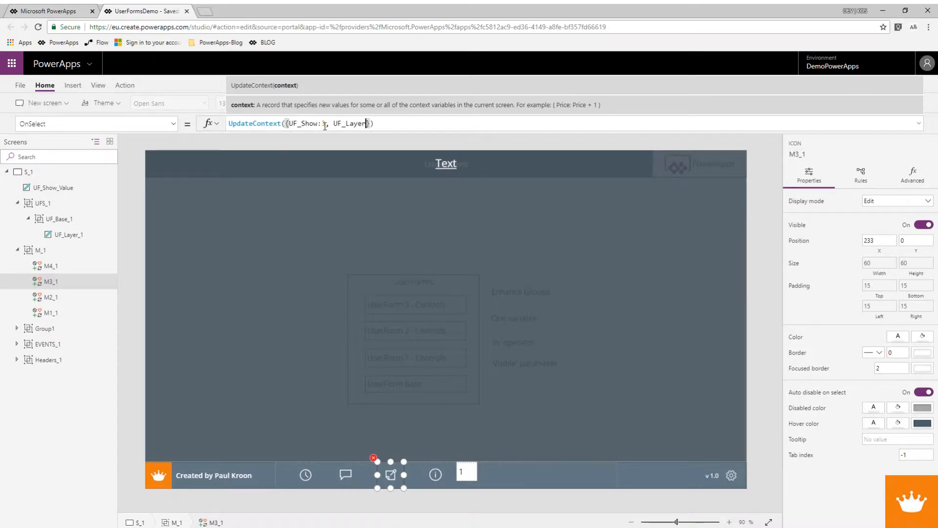
{"action": "type", "text": "itle"}
{"action": "type", "text": ":\""}
{"action": "type", "text": "This is"}
{"action": "type", "text": "our"}
{"action": "key", "text": "BackSpace"}
{"action": "key", "text": "BackSpace"}
{"action": "key", "text": "BackSpace"}
{"action": "key", "text": "BackSpace"}
{"action": "key", "text": "BackSpace"}
{"action": "key", "text": "BackSpace"}
{"action": "key", "text": "BackSpace"}
{"action": "key", "text": "BackSpace"}
{"action": "key", "text": "BackSpace"}
{"action": "key", "text": "BackSpace"}
{"action": "key", "text": "BackSpace"}
{"action": "type", "text": "Informati"}
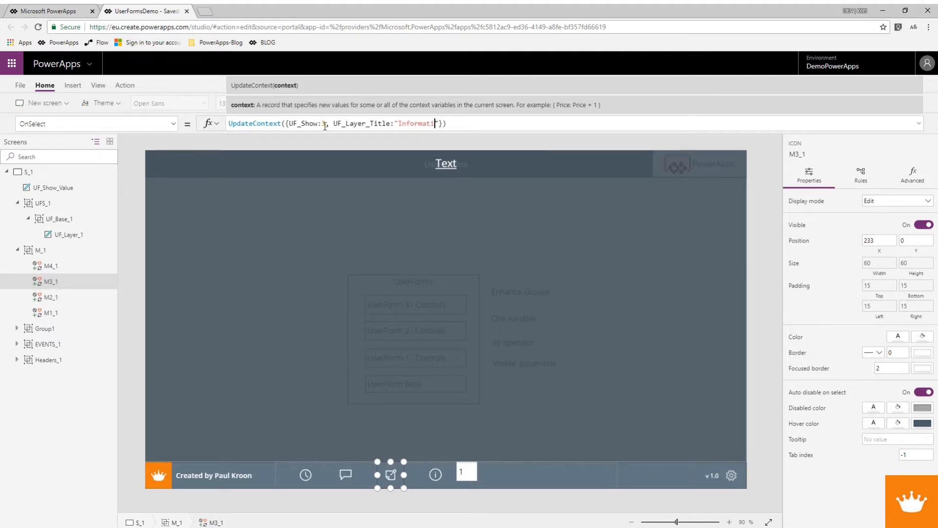
{"action": "type", "text": "on"}
Set the Text property of the overlay label UF_Layer_1 to the variable UF_Layer_Title.
{"action": "left_click", "coordinate": [440, 167]}
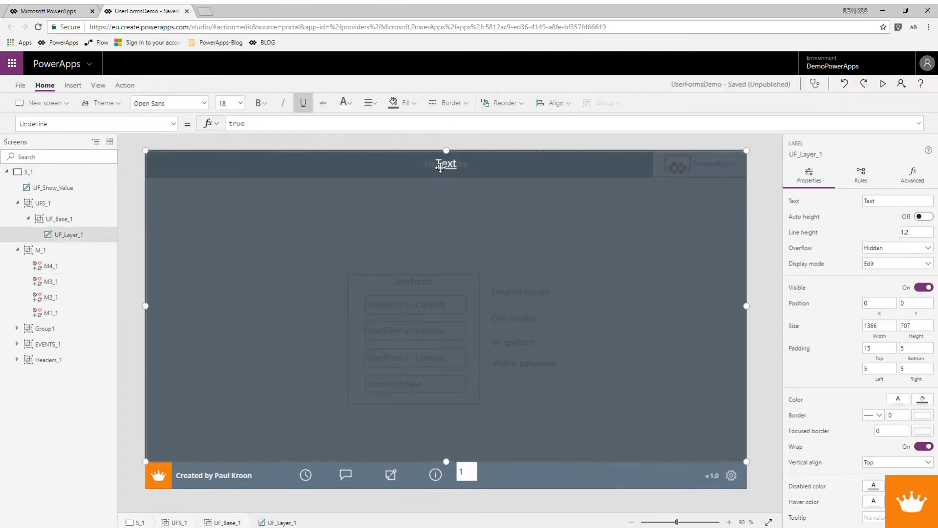
{"action": "left_click", "coordinate": [174, 125]}
{"action": "scroll", "coordinate": [142, 255], "scroll_direction": "down", "scroll_amount": 1}
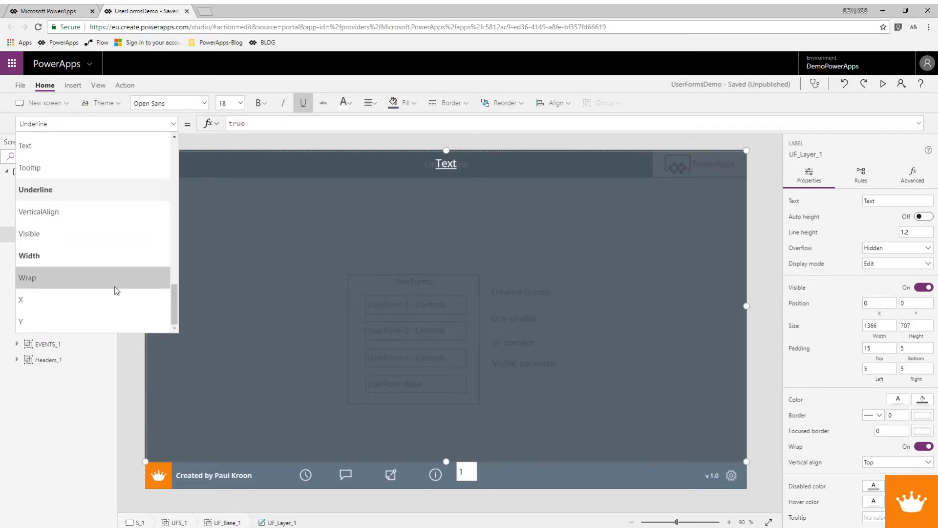
{"action": "scroll", "coordinate": [89, 244], "scroll_direction": "up", "scroll_amount": 3}
{"action": "left_click", "coordinate": [73, 292]}
{"action": "left_click_drag", "start_coordinate": [279, 122], "coordinate": [219, 125]}
{"action": "type", "text": "UF_La"}
{"action": "key", "text": "Down"}
{"action": "key", "text": "Down"}
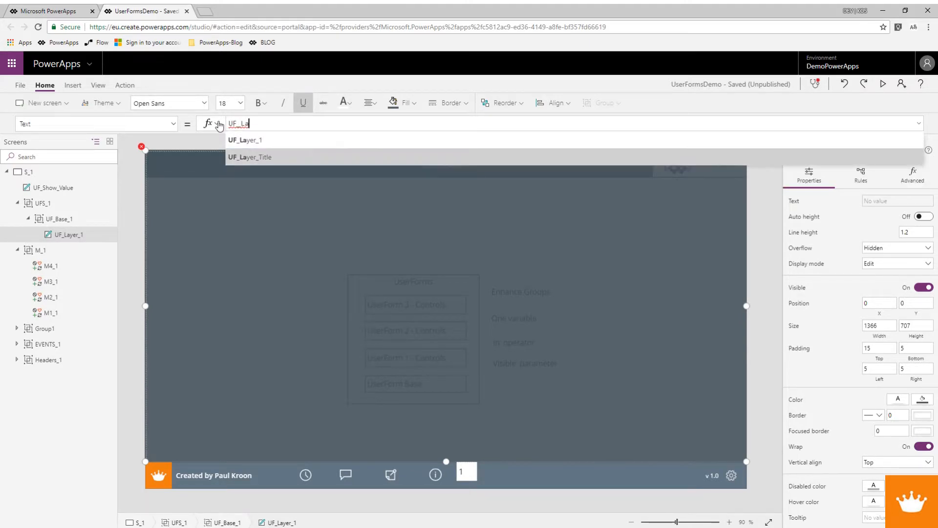
{"action": "key", "text": "Return"}
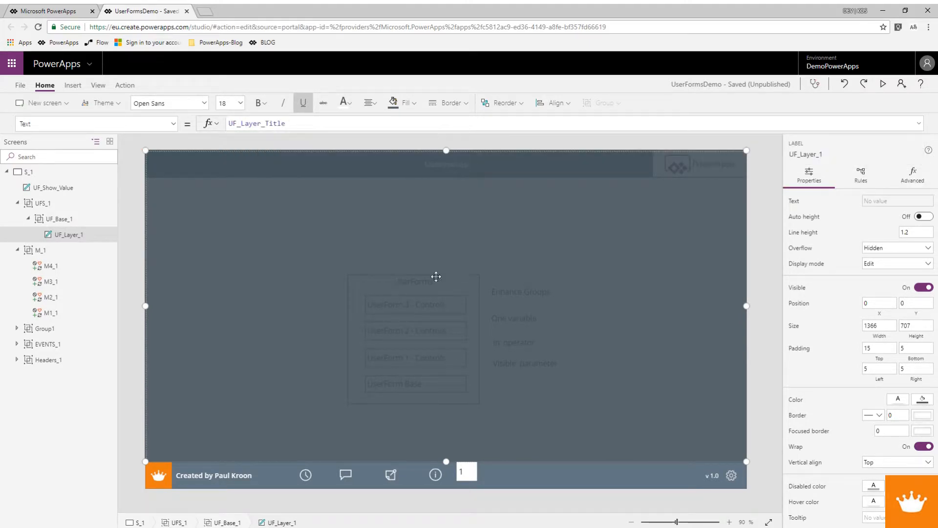
Run the edit icon M3_1 to test the overlay title and the UF_Show value.
{"action": "left_click", "coordinate": [436, 475]}
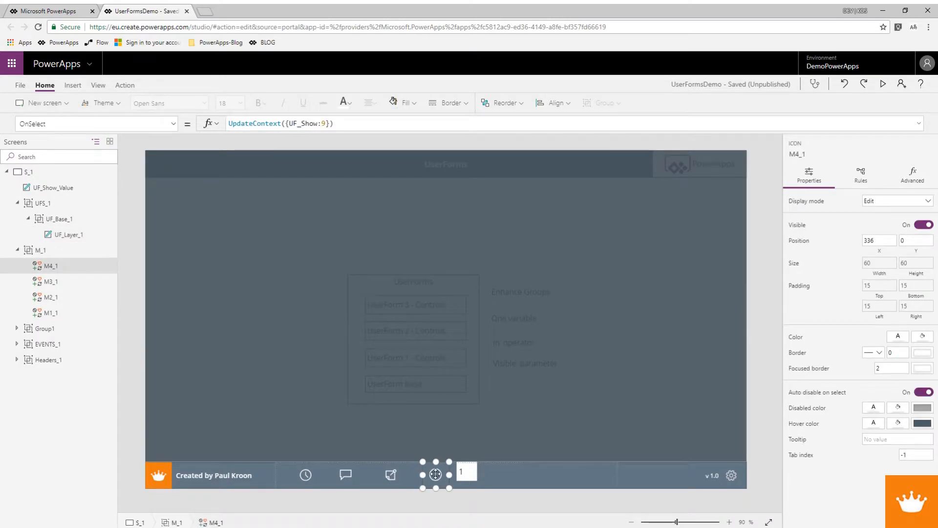
{"action": "left_click", "coordinate": [396, 472]}
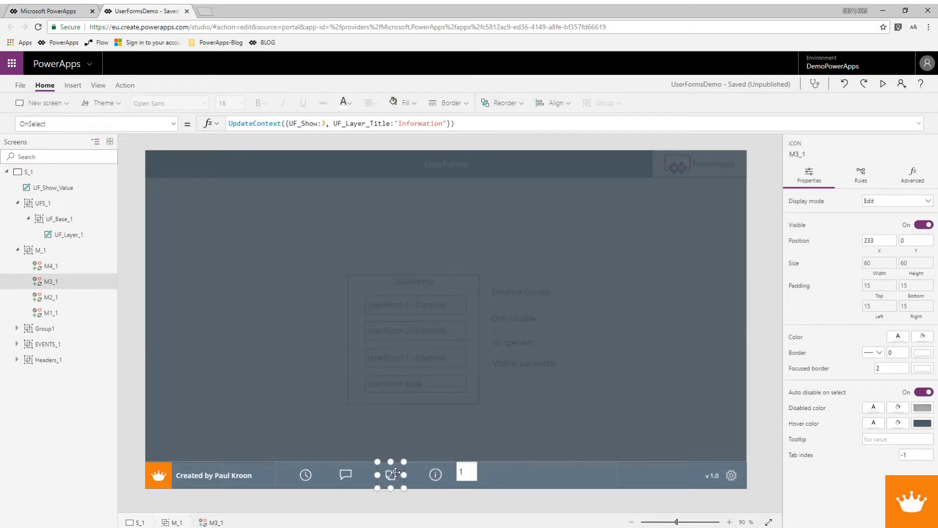
{"action": "left_click", "coordinate": [395, 472], "text": "alt"}
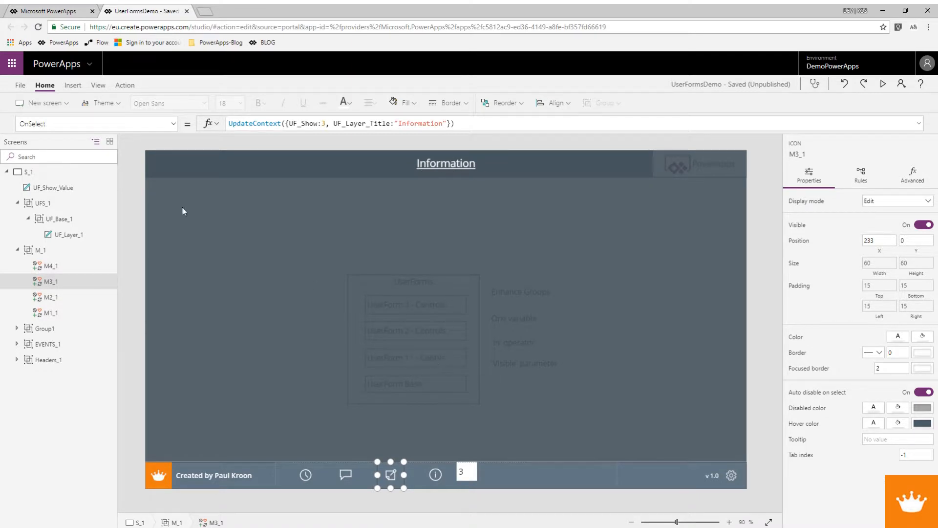
Insert a label into the UF_Base_1 group and stretch it below the title to 1366 by 646 at position 0, 61.
{"action": "left_click", "coordinate": [55, 220]}
{"action": "left_click", "coordinate": [73, 85]}
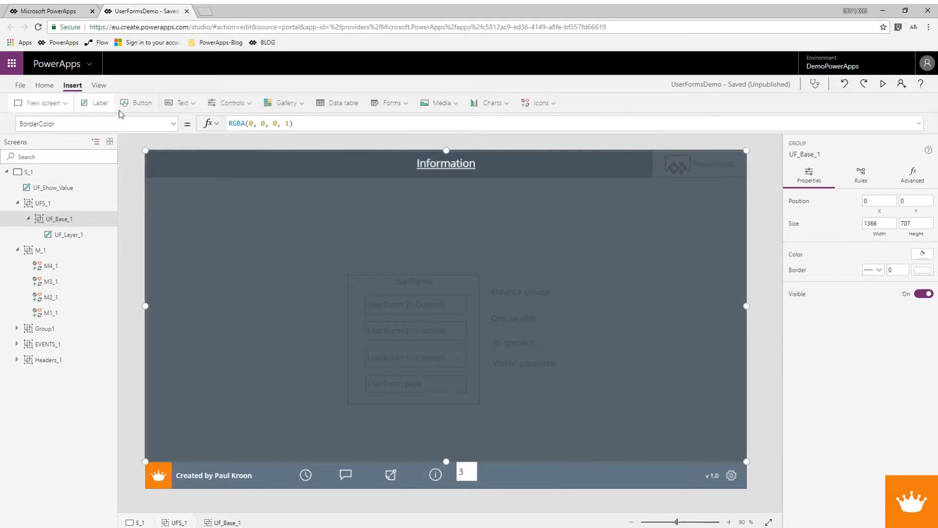
{"action": "left_click", "coordinate": [101, 103]}
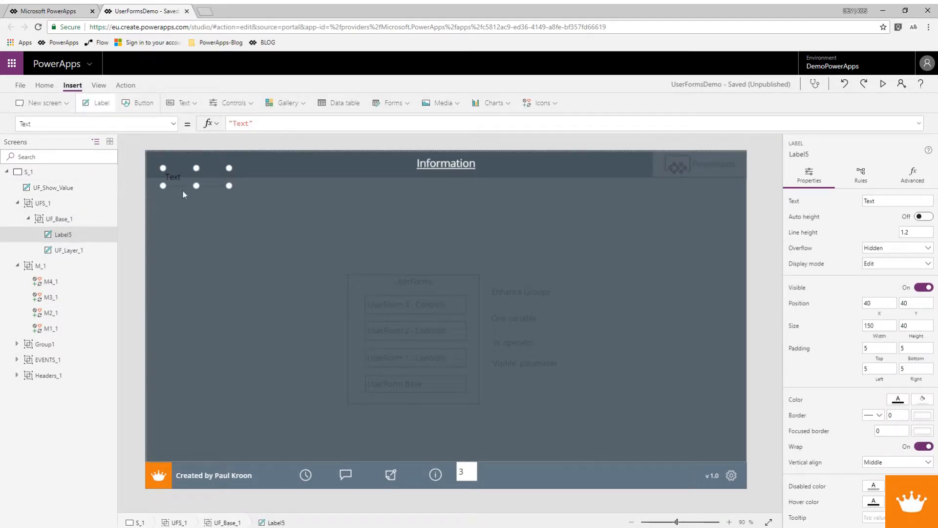
{"action": "left_click_drag", "start_coordinate": [182, 185], "coordinate": [747, 461]}
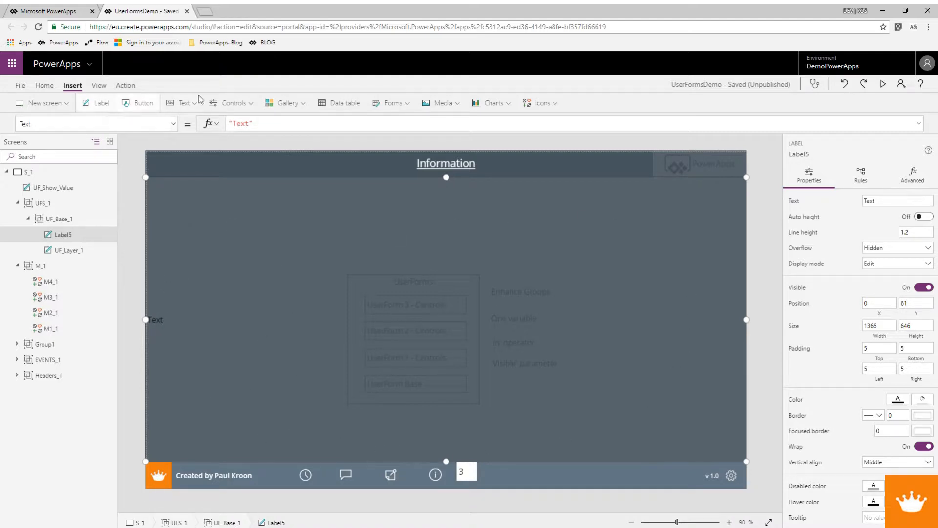
Format the new overlay label with centered white text, font size 12 and vertical alignment Top.
{"action": "left_click", "coordinate": [44, 85]}
{"action": "left_click", "coordinate": [370, 103]}
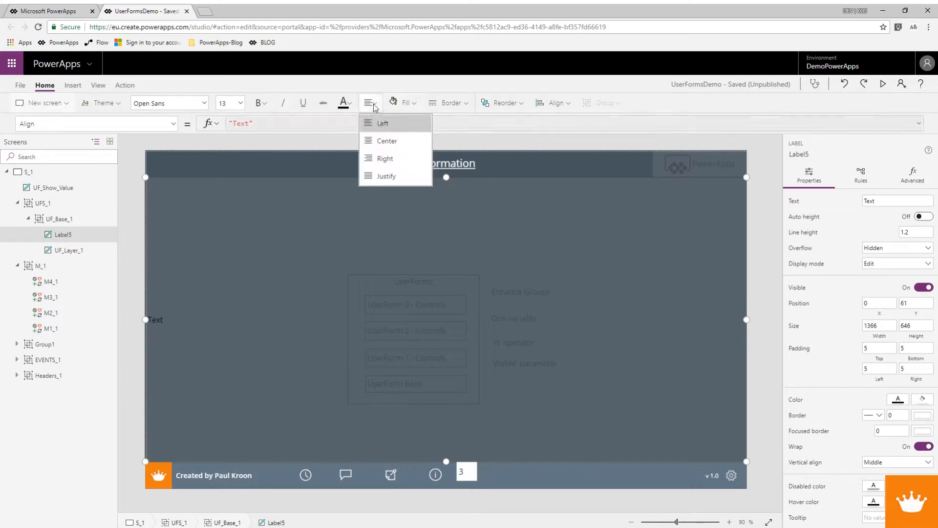
{"action": "left_click", "coordinate": [345, 103]}
{"action": "left_click", "coordinate": [361, 153]}
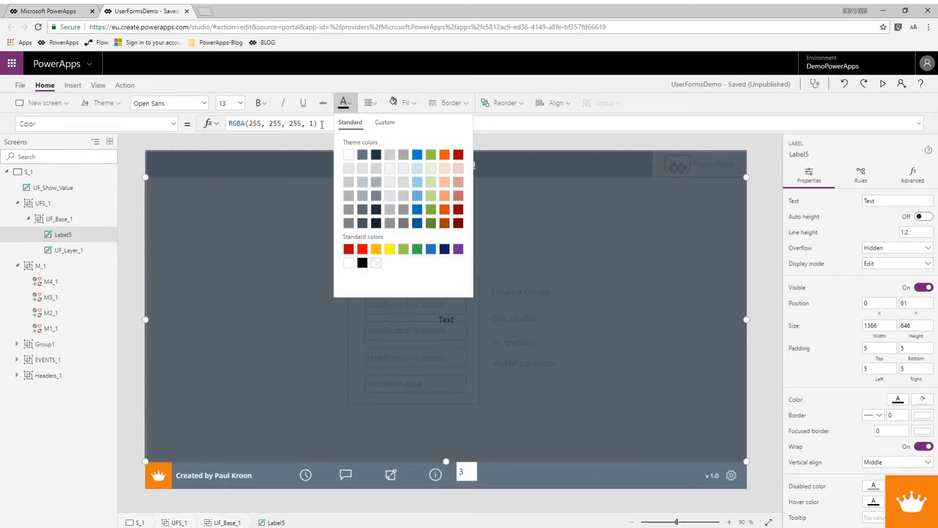
{"action": "left_click", "coordinate": [240, 102]}
{"action": "left_click", "coordinate": [223, 165]}
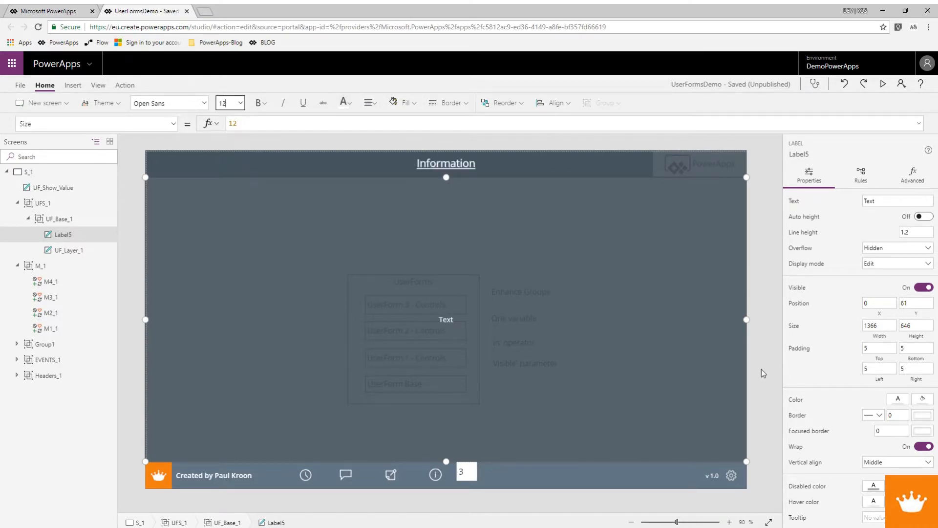
{"action": "left_click", "coordinate": [897, 462]}
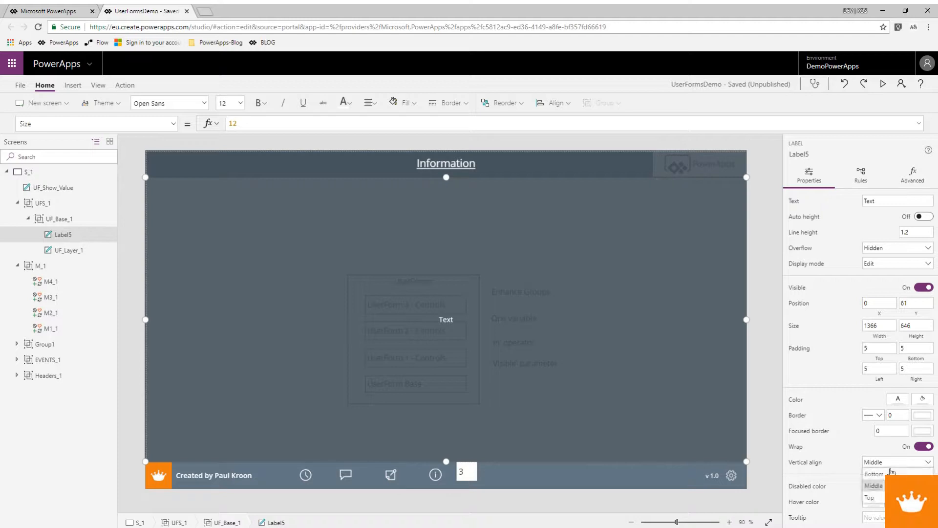
{"action": "left_click", "coordinate": [874, 498]}
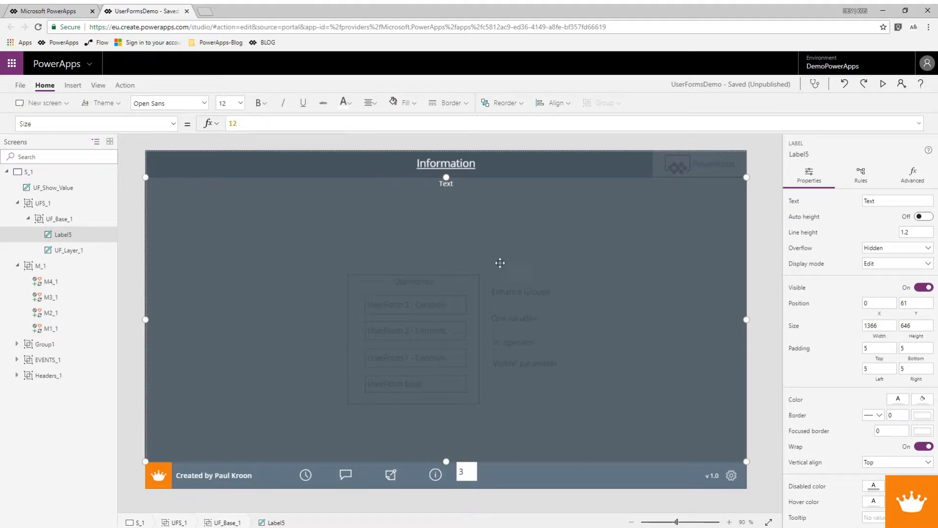
Extend the OnSelect formula of edit icon M3_1 with the context variable UF_Frame_Text set to "Here is some information".
{"action": "left_click", "coordinate": [436, 475]}
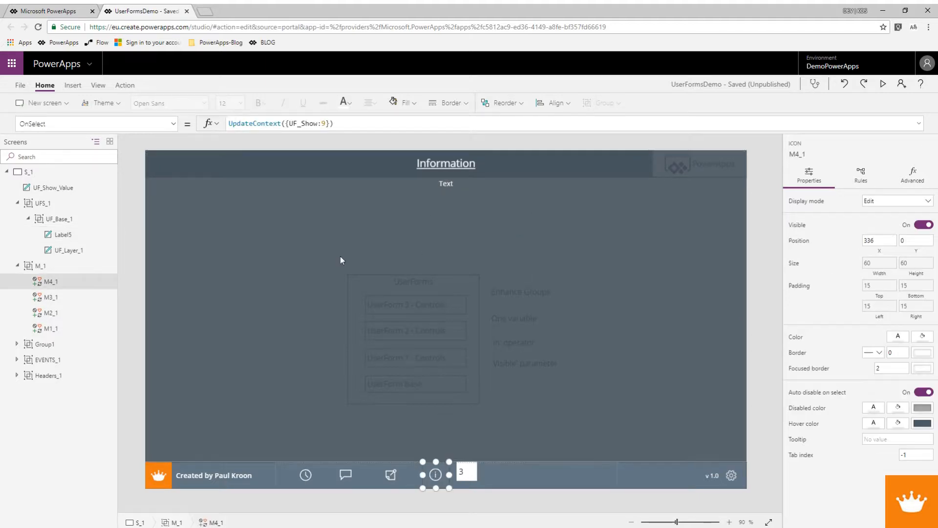
{"action": "left_click", "coordinate": [389, 476]}
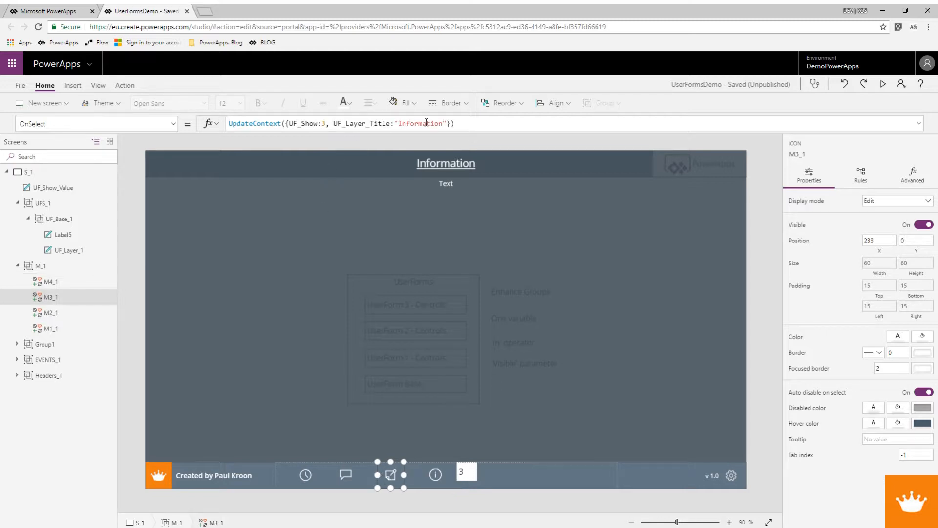
{"action": "left_click", "coordinate": [448, 123]}
{"action": "type", "text": ", UF_"}
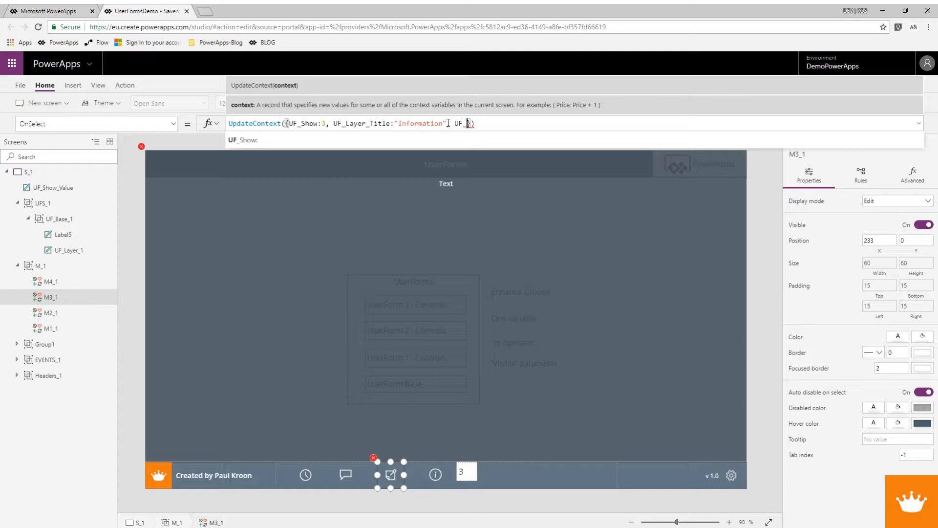
{"action": "type", "text": "Informatio"}
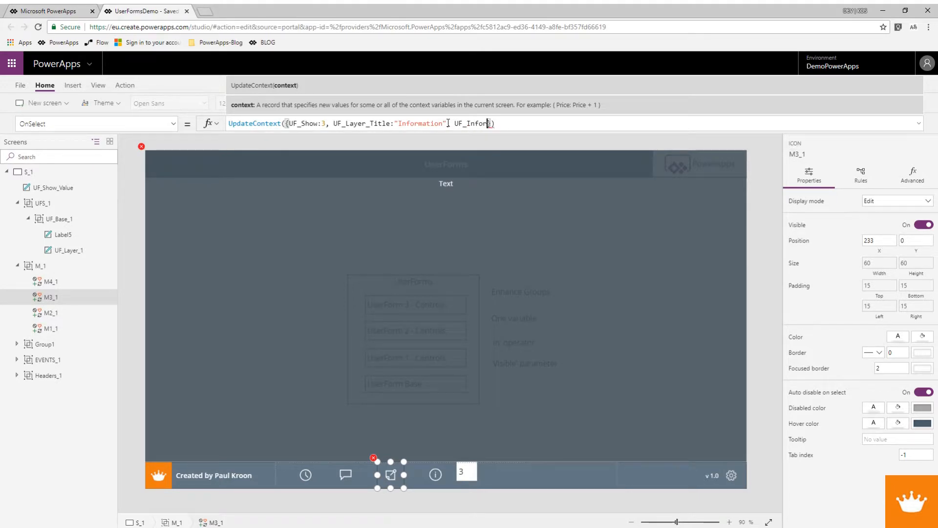
{"action": "type", "text": "n"}
{"action": "key", "text": "Left"}
{"action": "key", "text": "Left"}
{"action": "key", "text": "Left"}
{"action": "key", "text": "Left"}
{"action": "key", "text": "Left"}
{"action": "key", "text": "Left"}
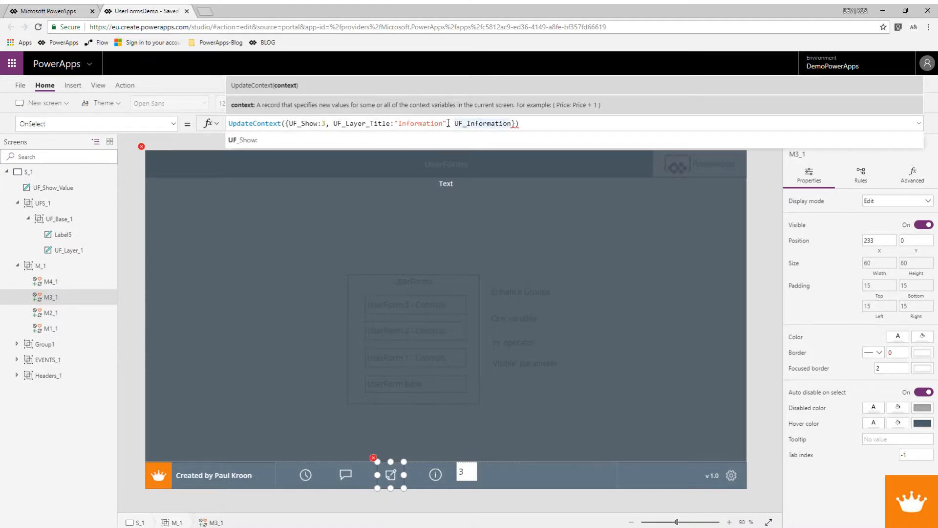
{"action": "type", "text": "Frame"}
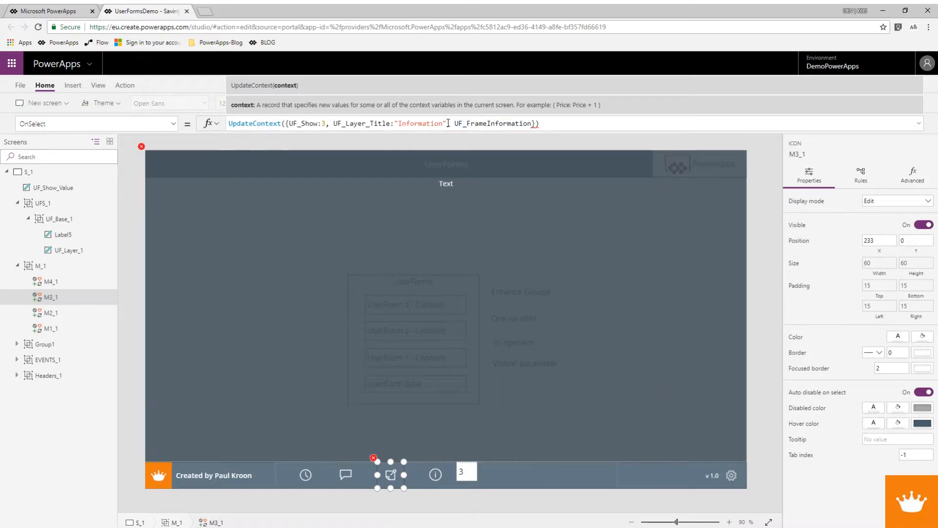
{"action": "type", "text": "_Text"}
{"action": "key", "text": "Delete"}
{"action": "key", "text": "Delete"}
{"action": "key", "text": "Delete"}
{"action": "key", "text": "Delete"}
{"action": "key", "text": "Delete"}
{"action": "key", "text": "Delete"}
{"action": "key", "text": "Delete"}
{"action": "key", "text": "Delete"}
{"action": "key", "text": "Delete"}
{"action": "key", "text": "Delete"}
{"action": "key", "text": "Delete"}
{"action": "type", "text": ":\"\""}
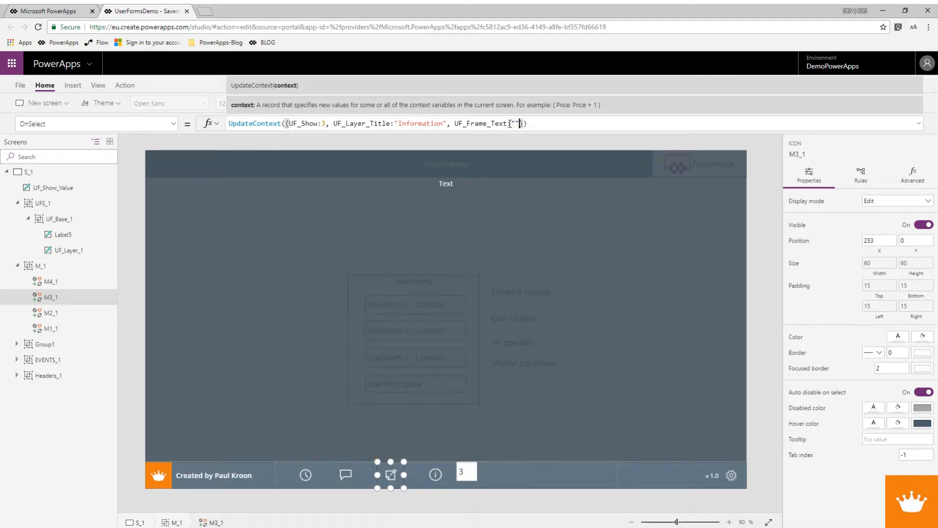
{"action": "type", "text": "Here is some information"}
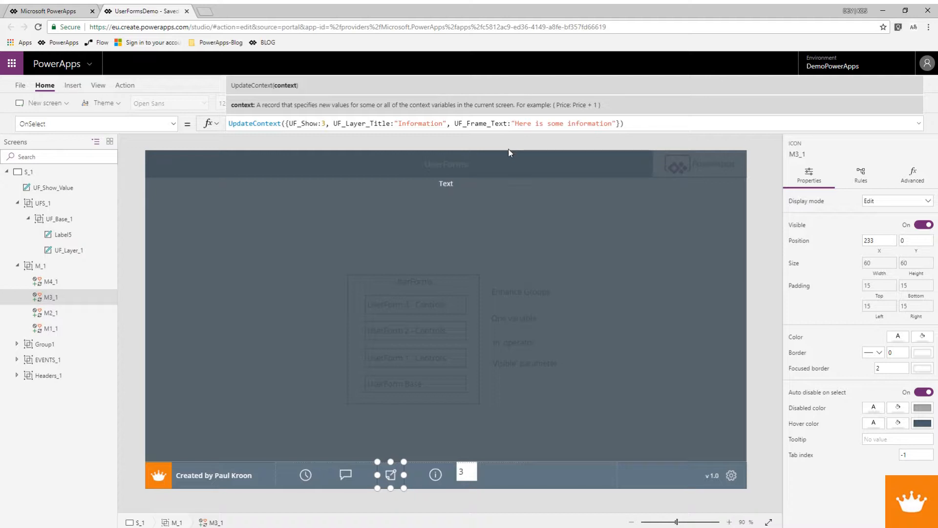
Set the Text property of overlay label Label5 to the variable UF_Frame_Text and test it with the footer icons.
{"action": "left_click_drag", "start_coordinate": [508, 125], "coordinate": [455, 124]}
{"action": "key", "text": "ctrl+c"}
{"action": "left_click", "coordinate": [452, 236]}
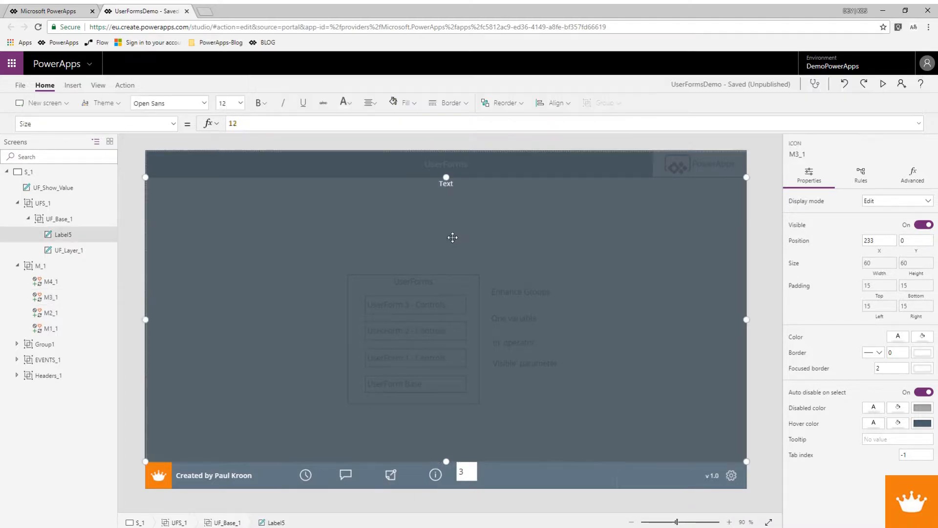
{"action": "left_click", "coordinate": [174, 128]}
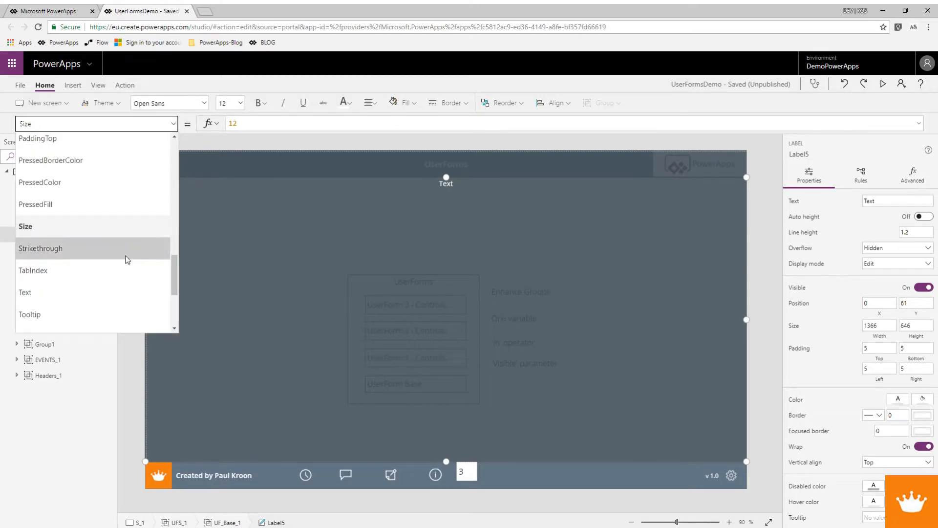
{"action": "left_click", "coordinate": [107, 292]}
{"action": "left_click", "coordinate": [279, 122]}
{"action": "key", "text": "ctrl+a"}
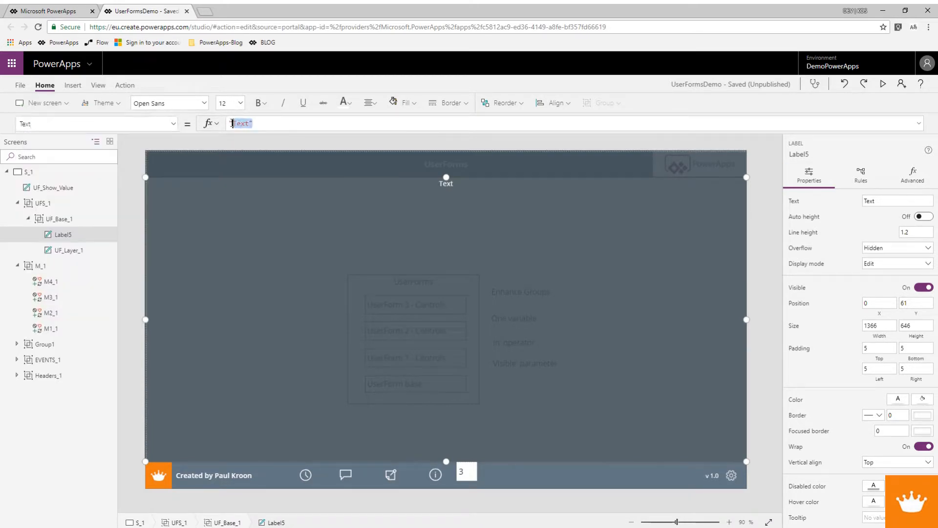
{"action": "key", "text": "ctrl+v"}
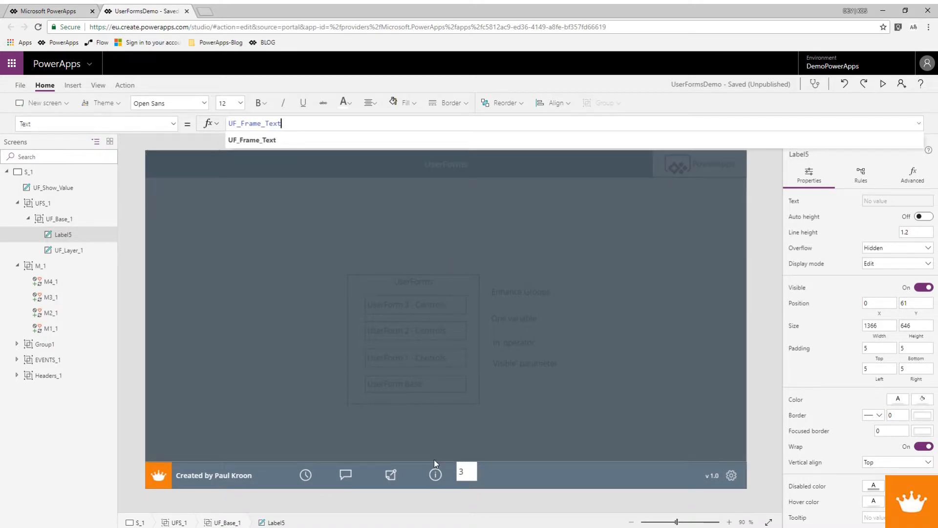
{"action": "left_click", "coordinate": [435, 477]}
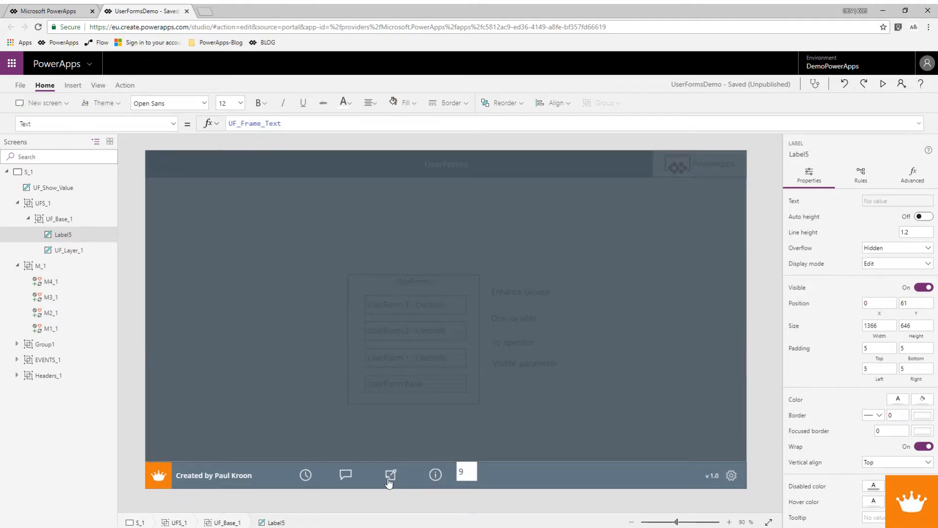
Rename the overlay label Label5 as UF_Information_1.
{"action": "left_click", "coordinate": [444, 255]}
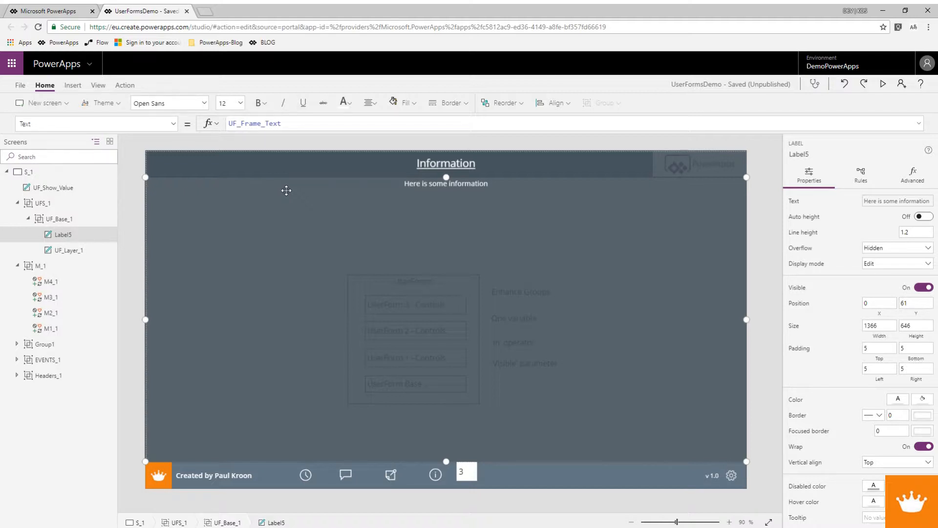
{"action": "right_click", "coordinate": [80, 238]}
{"action": "left_click", "coordinate": [103, 275]}
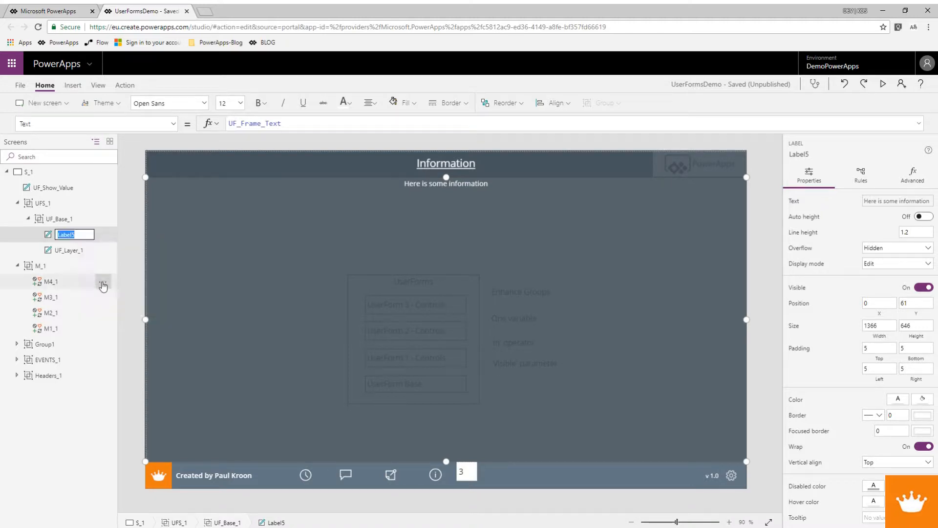
{"action": "type", "text": "U"}
{"action": "type", "text": "F_Information"}
{"action": "type", "text": "_"}
{"action": "type", "text": "1"}
Rename the variable UF_Frame_Text to UF_Information_Text in the OnSelect formula of edit icon M3_1.
{"action": "left_click", "coordinate": [391, 481]}
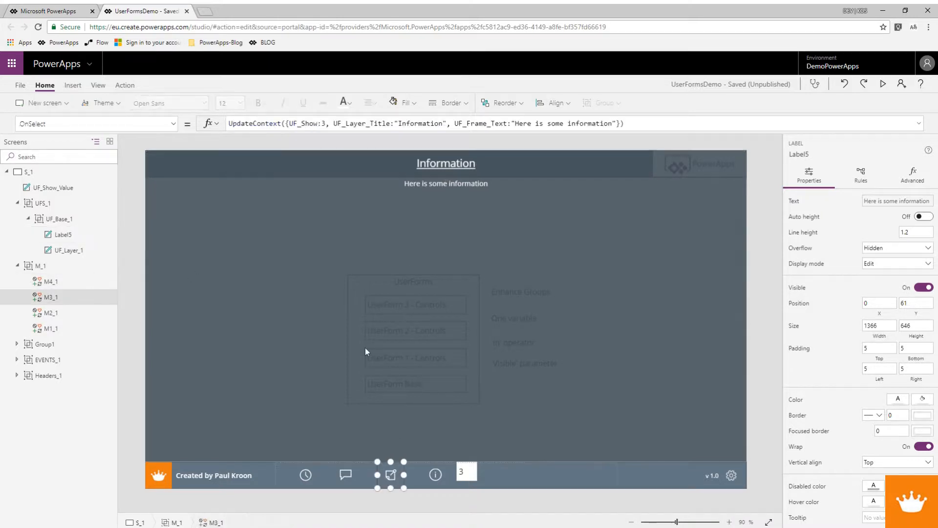
{"action": "left_click", "coordinate": [508, 123]}
{"action": "left_click_drag", "start_coordinate": [508, 124], "coordinate": [468, 122]}
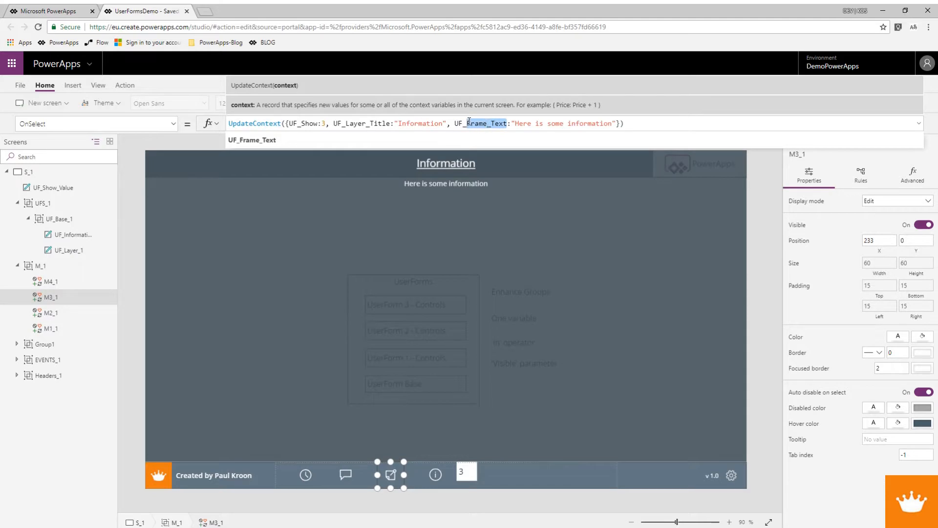
{"action": "type", "text": "Informatie"}
{"action": "key", "text": "BackSpace"}
{"action": "type", "text": "on_text"}
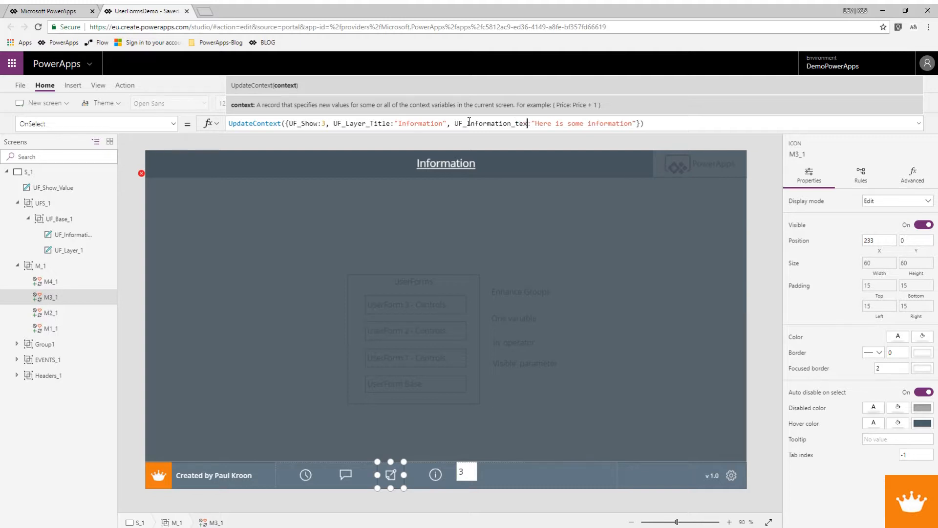
{"action": "left_click", "coordinate": [516, 124]}
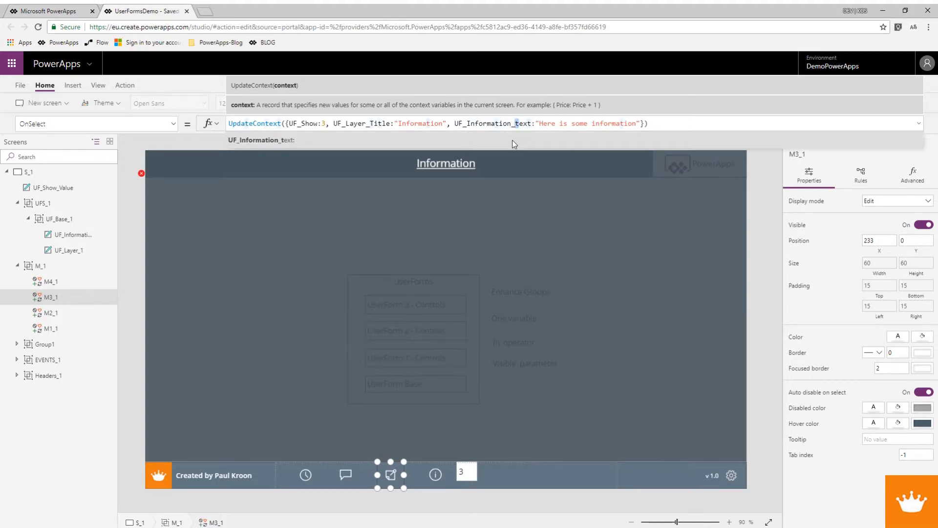
{"action": "type", "text": "T"}
Set the Text property of label UF_Information_1 to the variable UF_Information_Text, copied from the M3_1 formula.
{"action": "left_click_drag", "start_coordinate": [532, 124], "coordinate": [456, 127]}
{"action": "key", "text": "ctrl+c"}
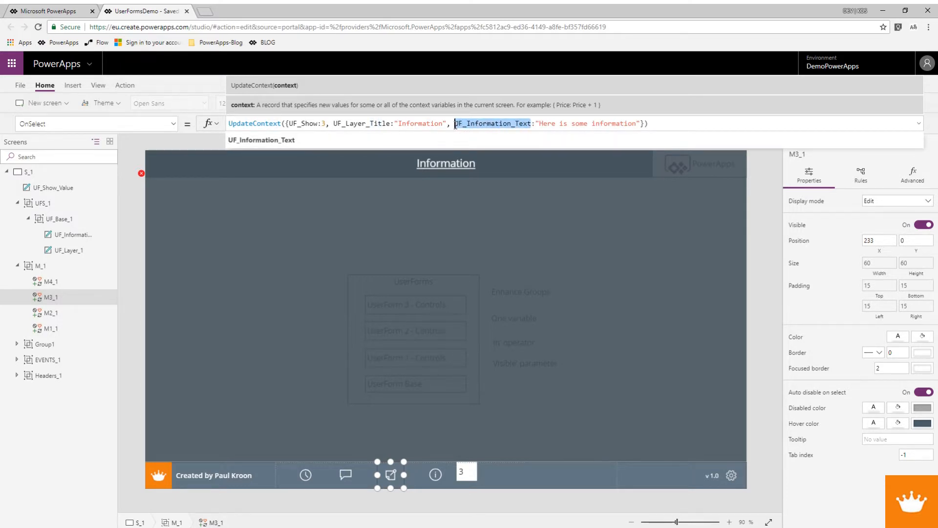
{"action": "left_click", "coordinate": [436, 185]}
{"action": "left_click_drag", "start_coordinate": [282, 124], "coordinate": [225, 125]}
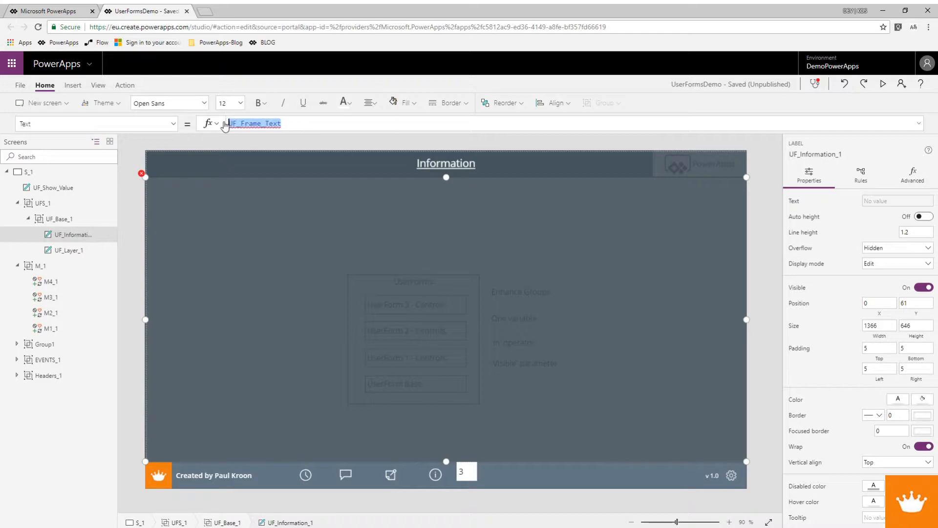
{"action": "key", "text": "ctrl+v"}
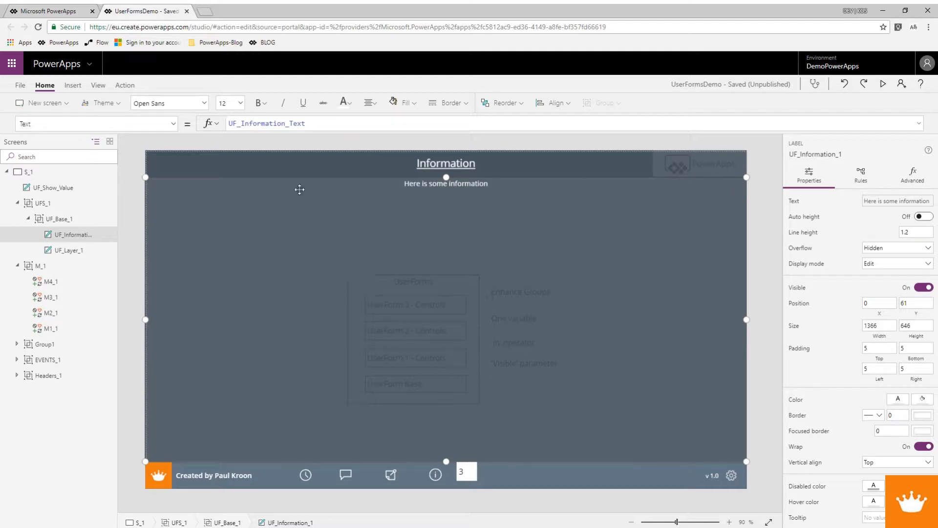
Insert a Cancel icon into the UF_Base_1 group and place it in the overlay's upper-right corner at position 1280, 25.
{"action": "left_click", "coordinate": [73, 85]}
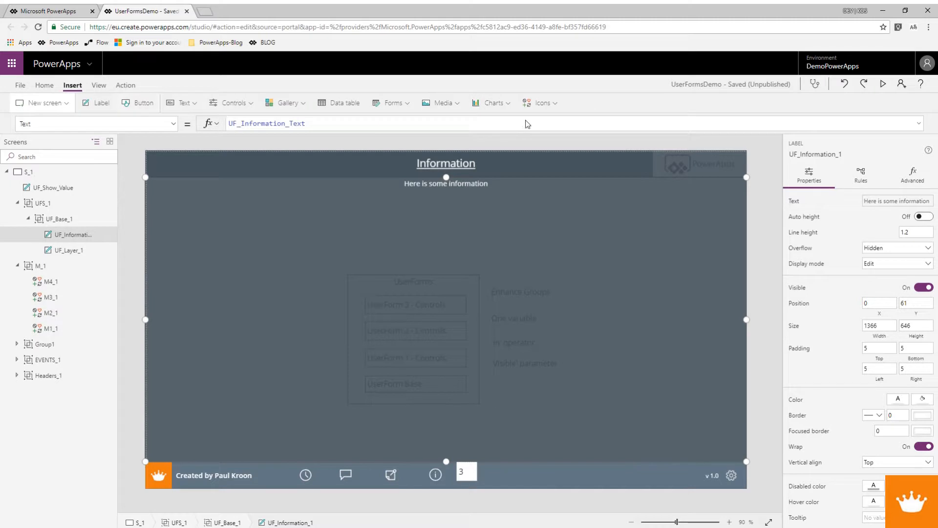
{"action": "left_click", "coordinate": [555, 103]}
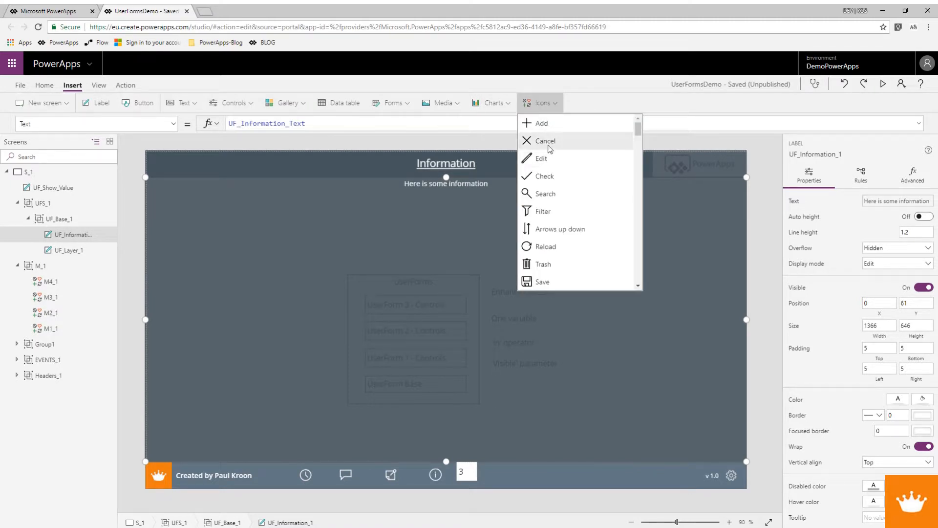
{"action": "left_click", "coordinate": [547, 142]}
{"action": "left_click_drag", "start_coordinate": [187, 197], "coordinate": [693, 198]}
{"action": "left_click_drag", "start_coordinate": [730, 191], "coordinate": [733, 191]}
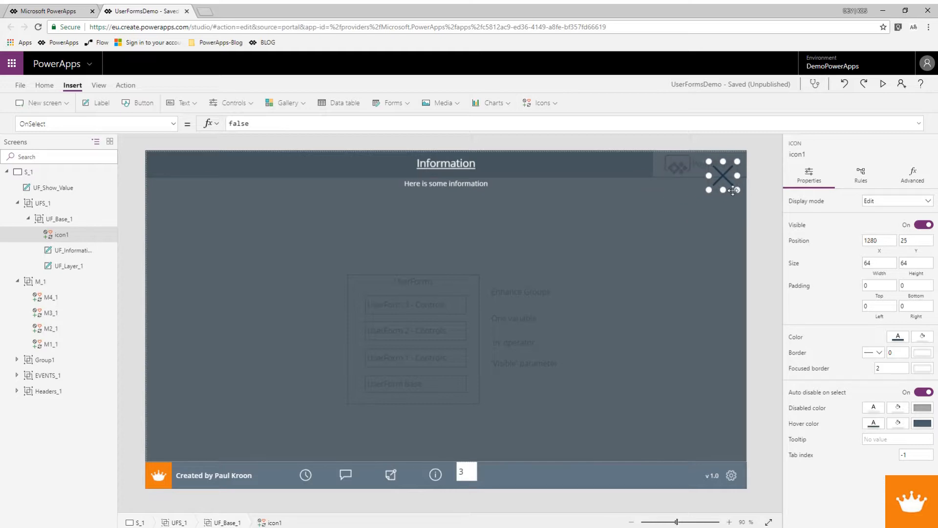
Rename the new Cancel icon as UF_Exit_1.
{"action": "right_click", "coordinate": [73, 236]}
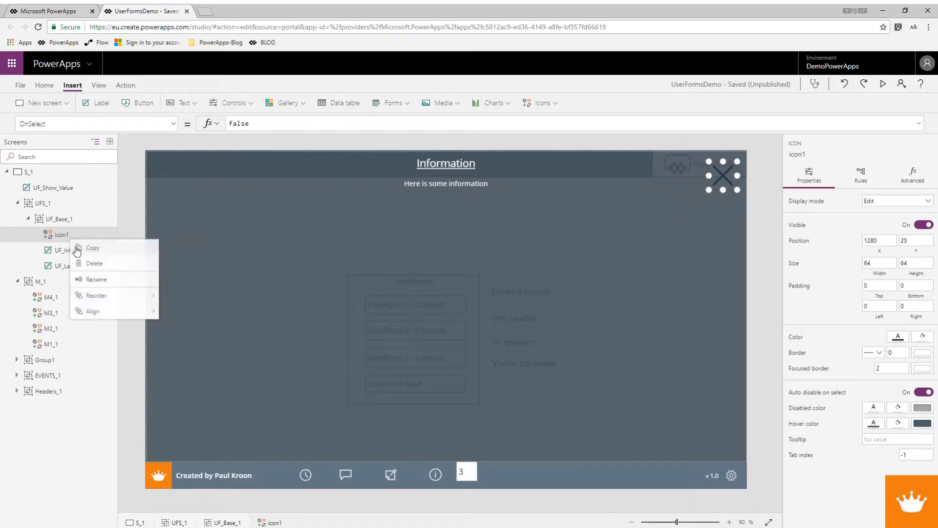
{"action": "left_click", "coordinate": [93, 278]}
{"action": "type", "text": "UF_Exit_1"}
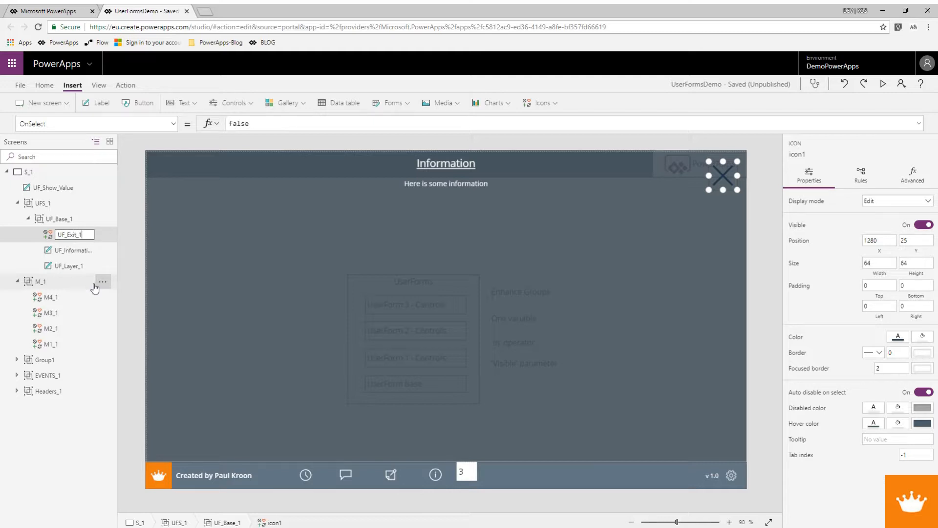
{"action": "key", "text": "Return"}
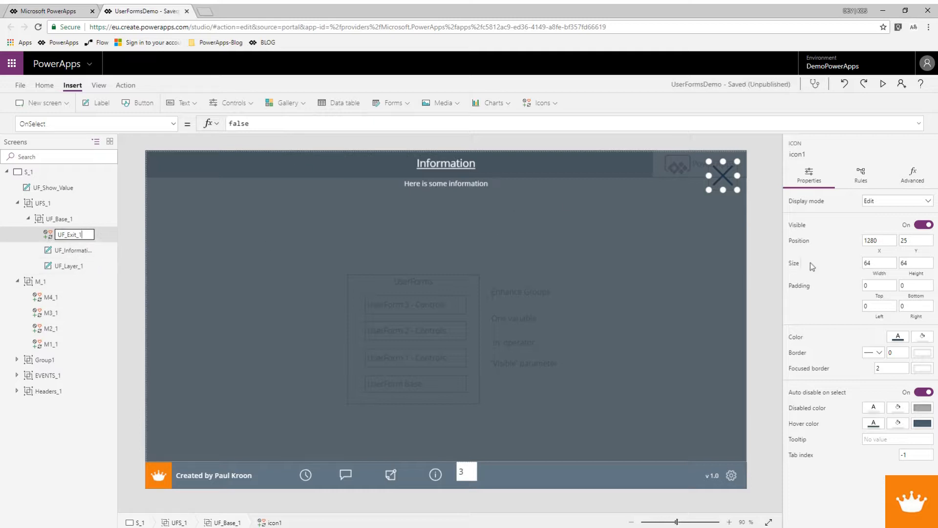
Set the padding of icon UF_Exit_1 to 12 on all four sides.
{"action": "left_click", "coordinate": [872, 287]}
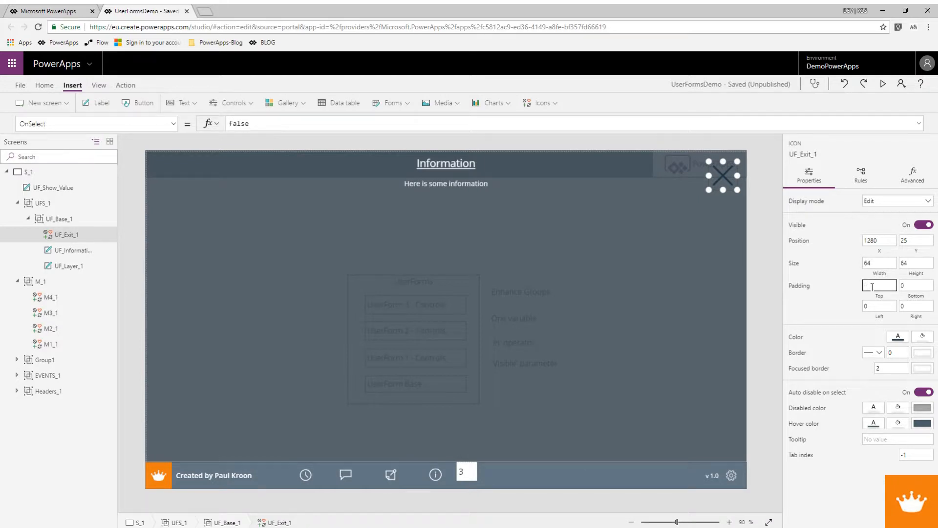
{"action": "key", "text": "Tab"}
{"action": "type", "text": "12"}
{"action": "key", "text": "Tab"}
{"action": "type", "text": "12"}
{"action": "key", "text": "Tab"}
{"action": "type", "text": "12"}
{"action": "key", "text": "Tab"}
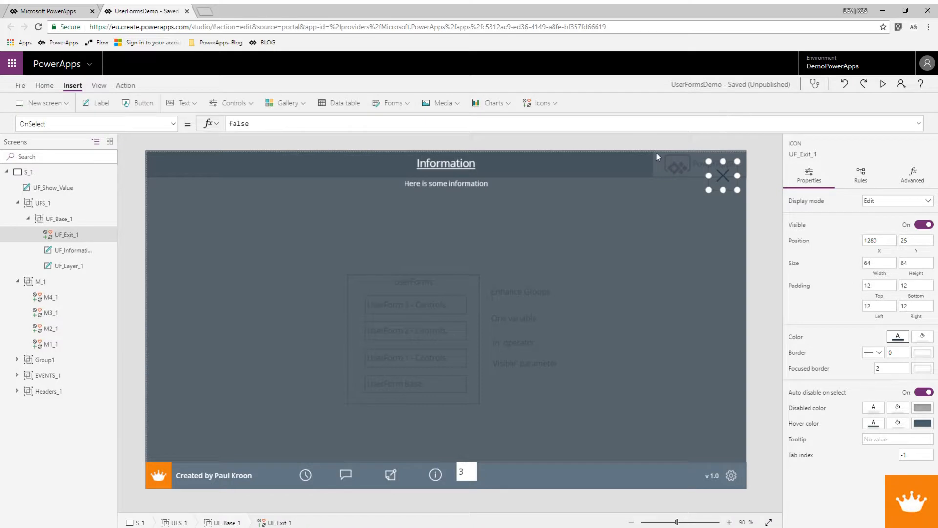
Change the color of icon UF_Exit_1 to white, RGBA(255, 255, 255, 1).
{"action": "left_click", "coordinate": [44, 85]}
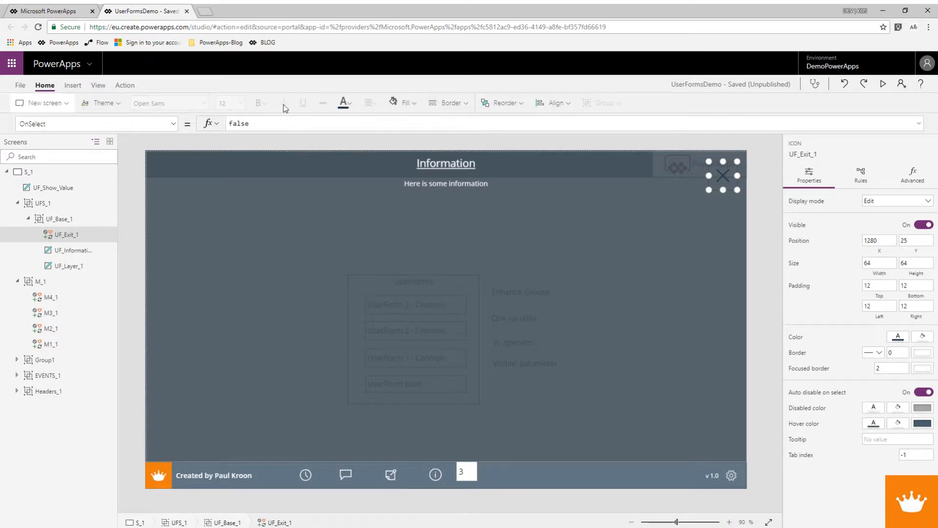
{"action": "left_click", "coordinate": [349, 109]}
{"action": "left_click", "coordinate": [349, 155]}
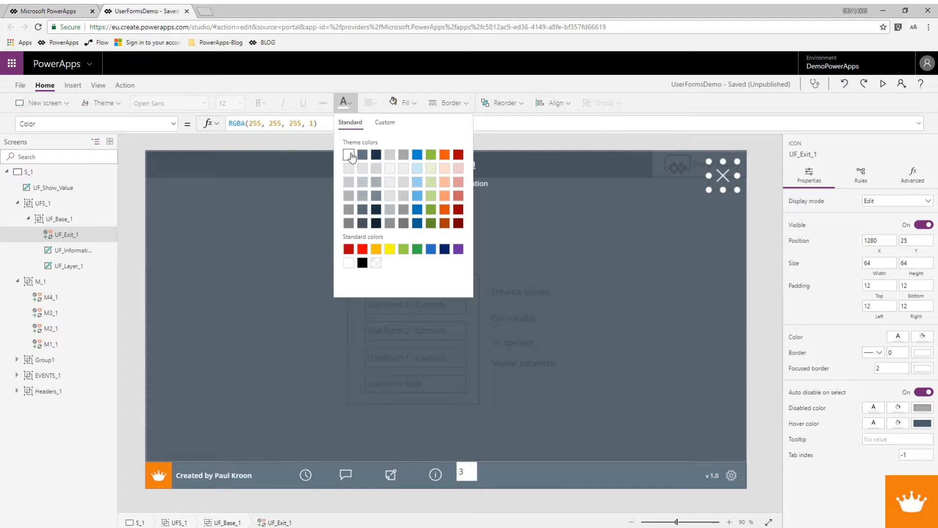
Preview the app to check the overlay with its exit icon, and return to the editor.
{"action": "left_click", "coordinate": [644, 210]}
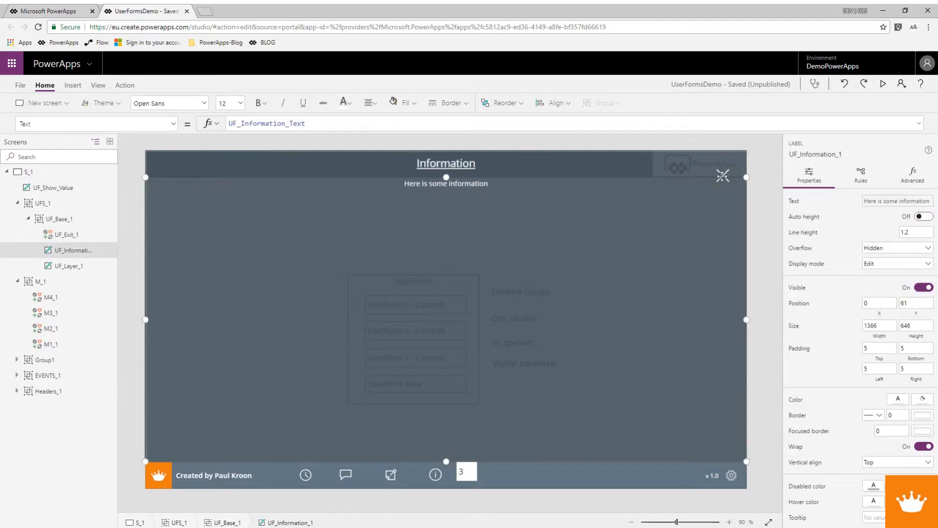
{"action": "left_click", "coordinate": [882, 83]}
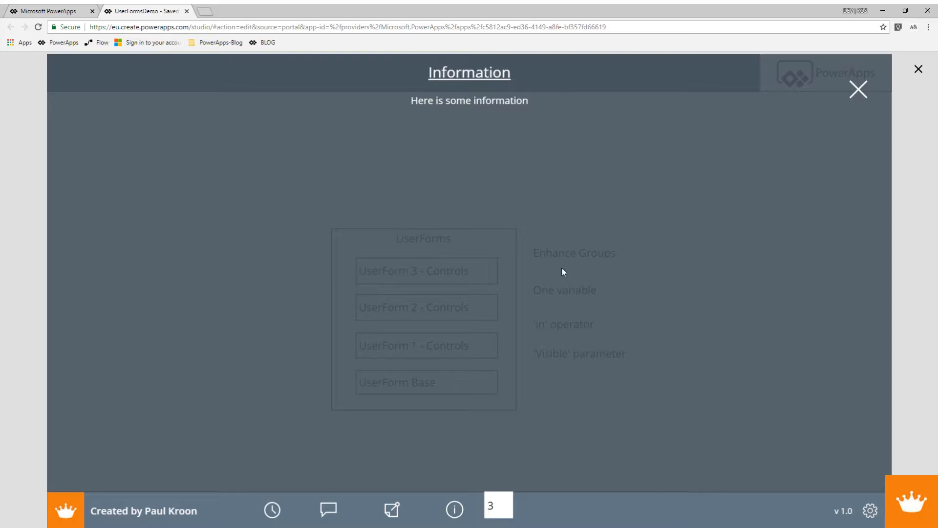
{"action": "left_click", "coordinate": [918, 69]}
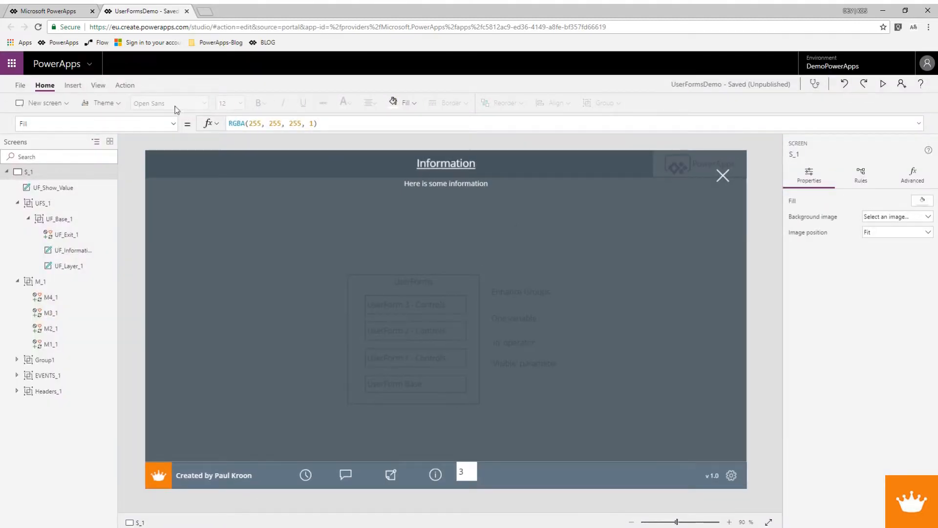
Insert a label into group UF_Base_1, sized about 948 by 436 and centred on the overlay.
{"action": "left_click", "coordinate": [49, 220]}
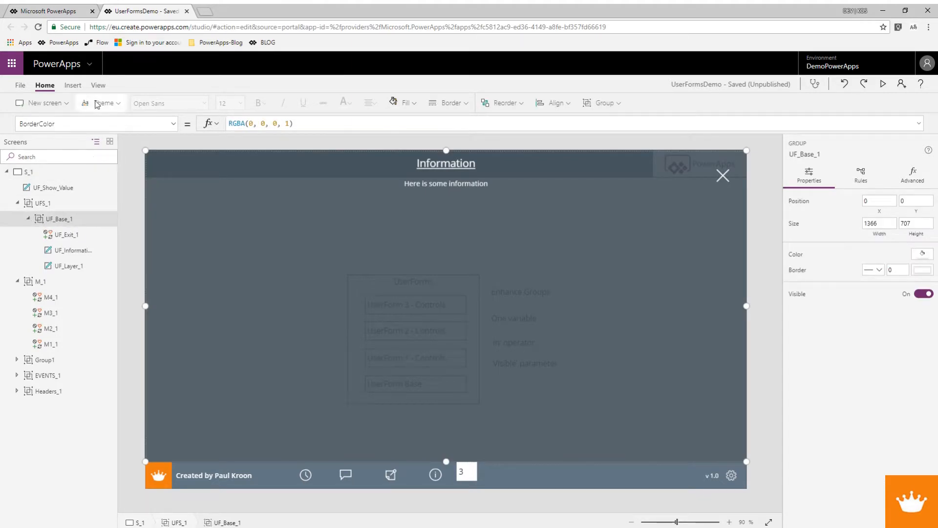
{"action": "left_click", "coordinate": [77, 86]}
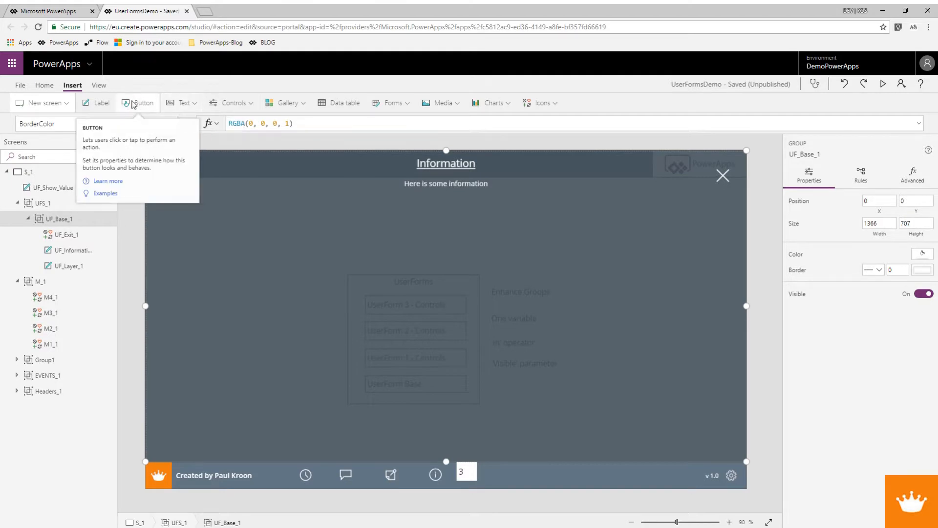
{"action": "left_click", "coordinate": [102, 104]}
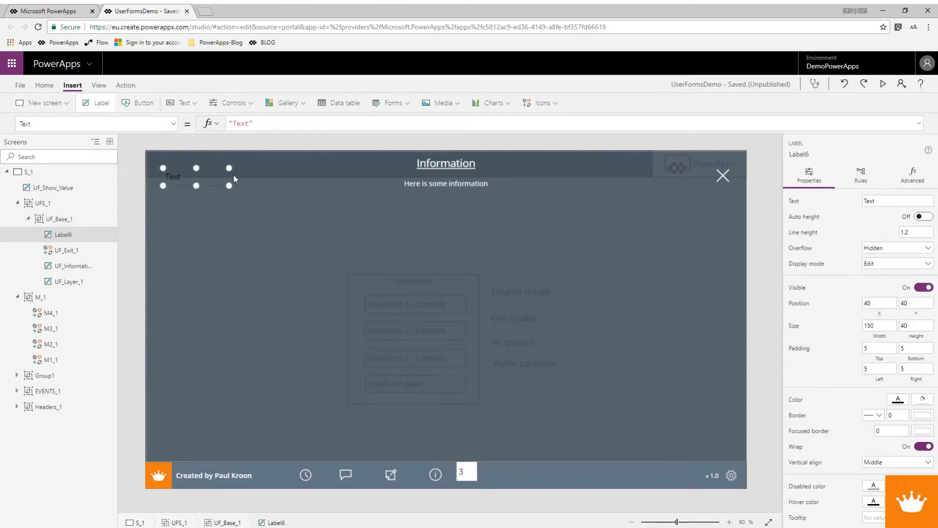
{"action": "left_click_drag", "start_coordinate": [215, 183], "coordinate": [668, 412]}
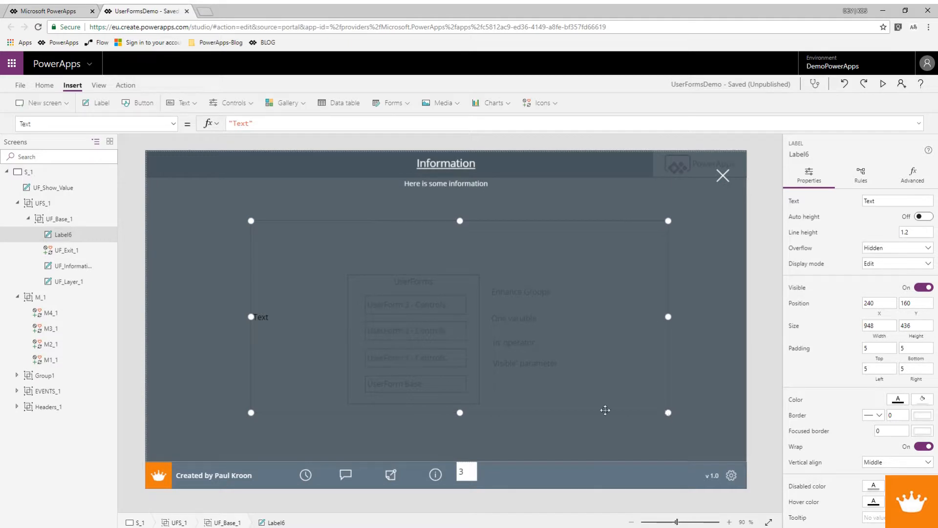
{"action": "left_click_drag", "start_coordinate": [551, 412], "coordinate": [537, 404]}
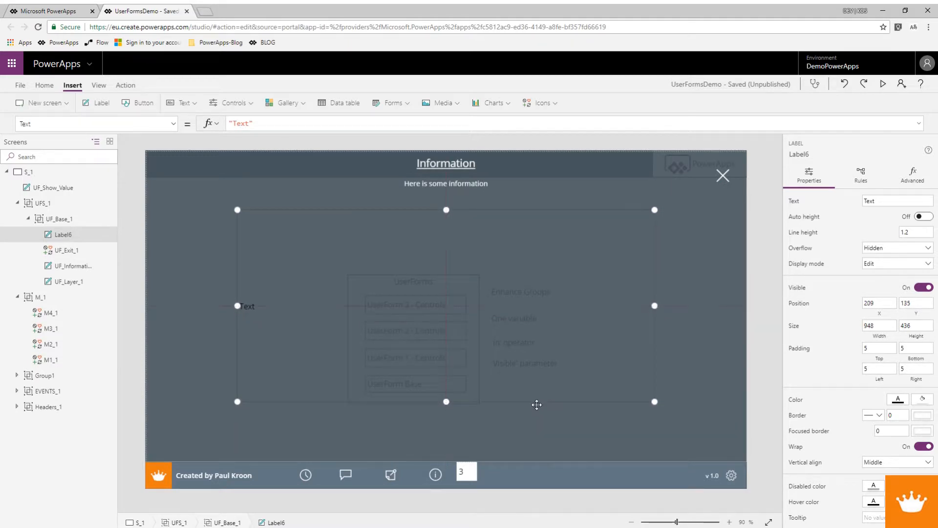
Fill the new label with white.
{"action": "left_click", "coordinate": [47, 86]}
{"action": "left_click", "coordinate": [405, 103]}
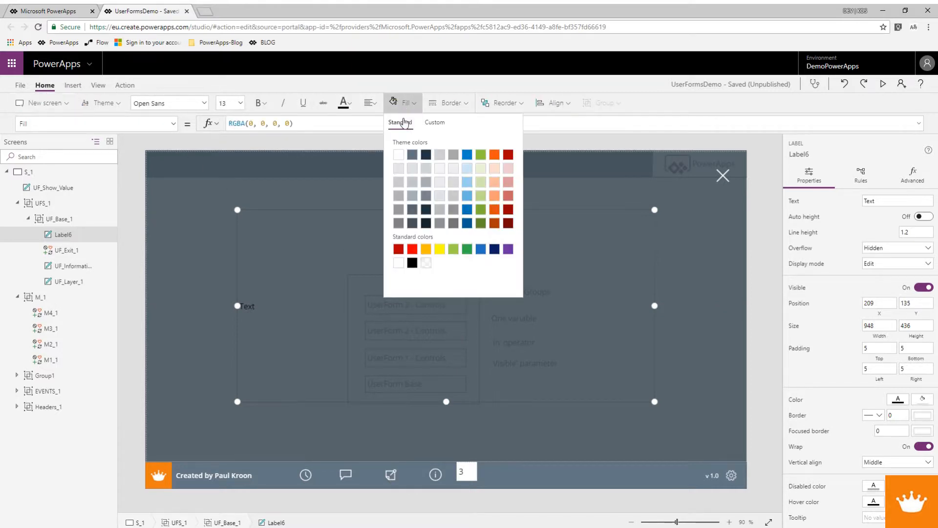
{"action": "left_click", "coordinate": [399, 155]}
Give the label a dark orange border, RGBA(172, 62, 11, 1), with a thickness of 2.
{"action": "left_click", "coordinate": [468, 103]}
{"action": "left_click", "coordinate": [455, 121]}
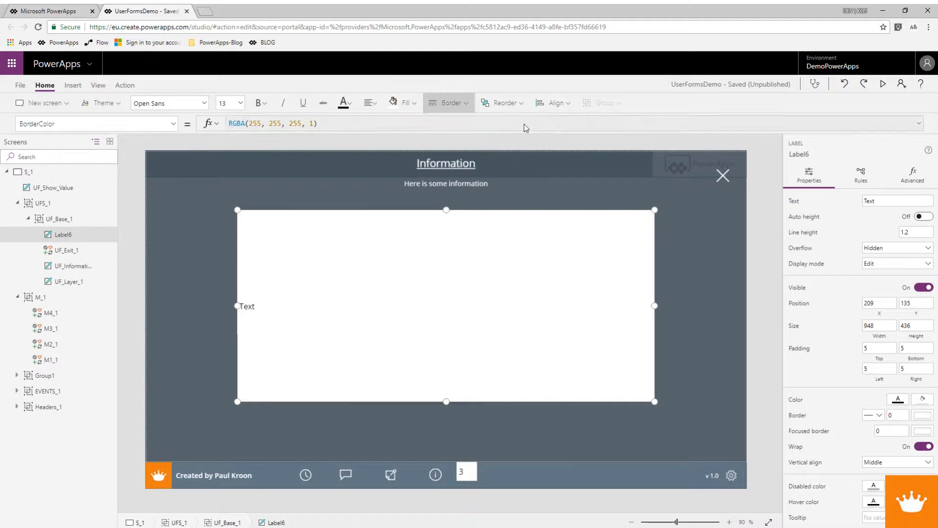
{"action": "left_click", "coordinate": [535, 224]}
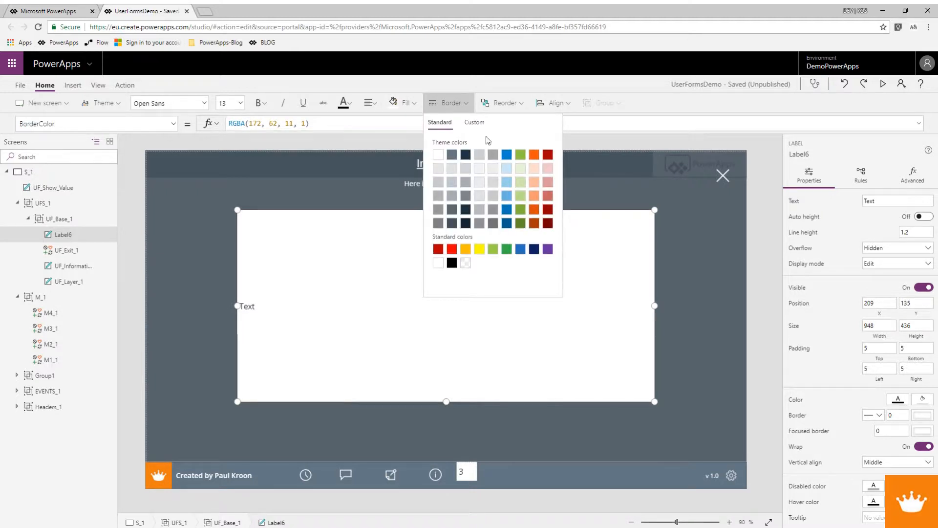
{"action": "left_click", "coordinate": [467, 104]}
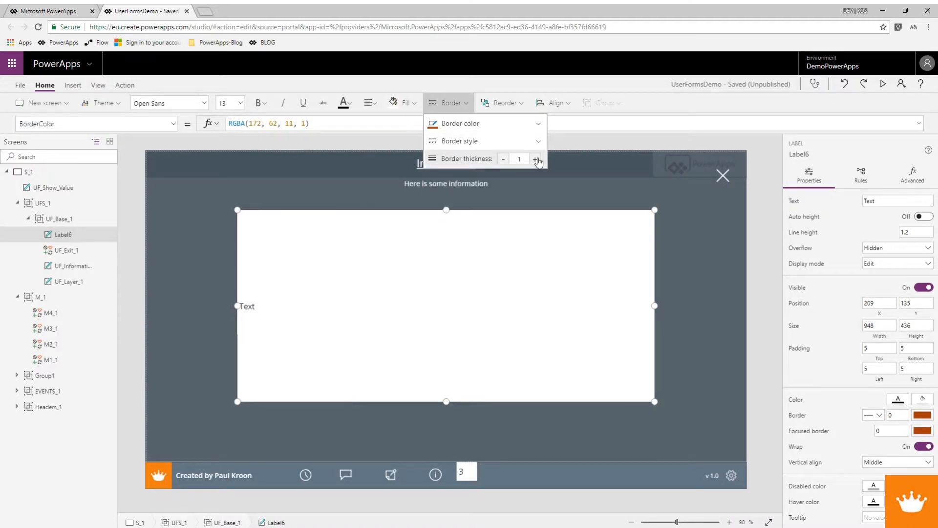
{"action": "left_click", "coordinate": [535, 160]}
{"action": "left_click", "coordinate": [535, 159]}
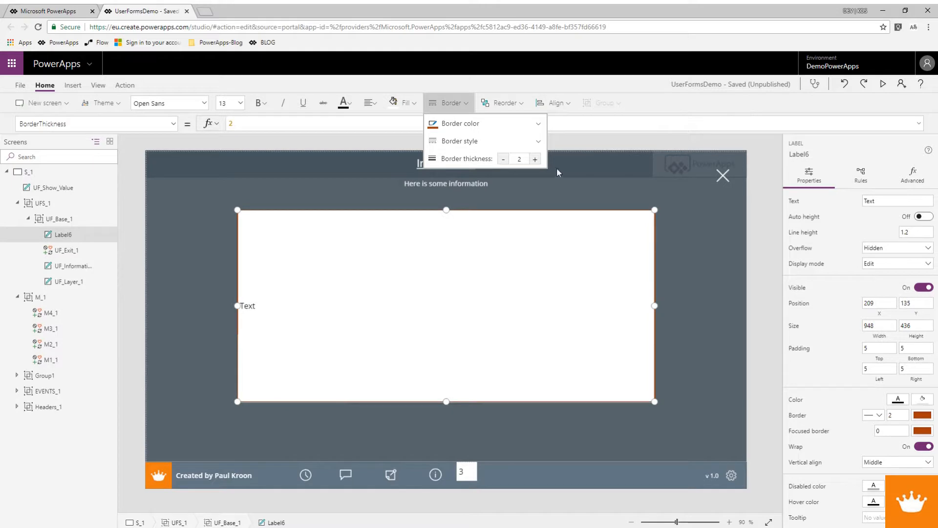
Check the white label in the app preview, and narrow it to about 763 wide, centred on the overlay.
{"action": "left_click", "coordinate": [882, 84]}
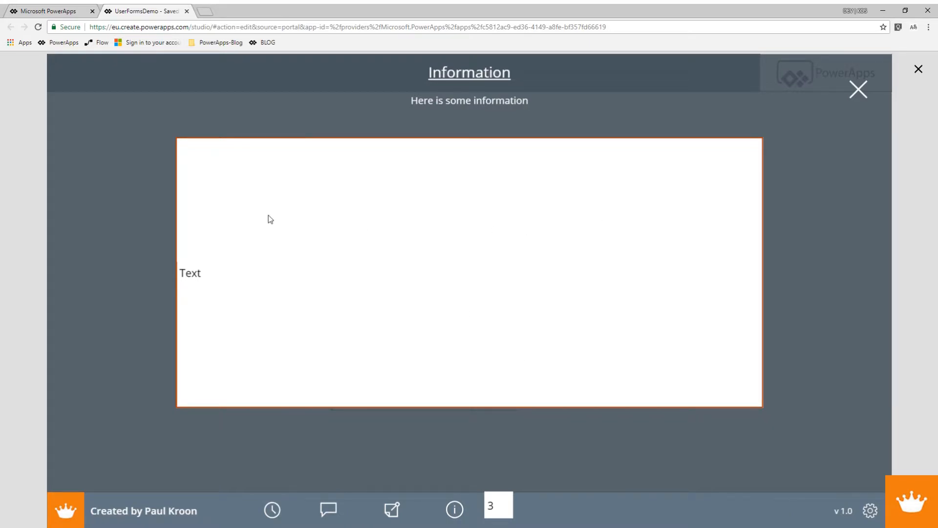
{"action": "left_click", "coordinate": [918, 69]}
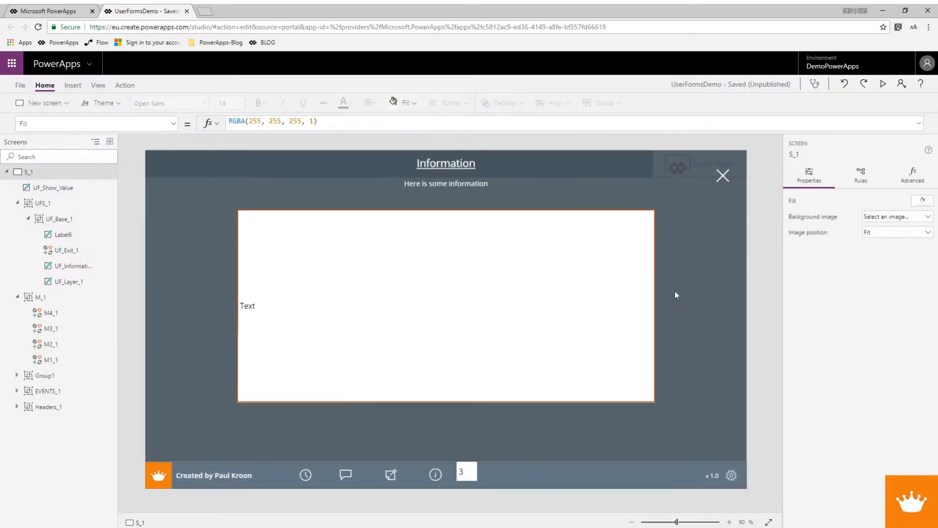
{"action": "left_click_drag", "start_coordinate": [655, 305], "coordinate": [574, 306]}
{"action": "left_click_drag", "start_coordinate": [492, 292], "coordinate": [530, 295]}
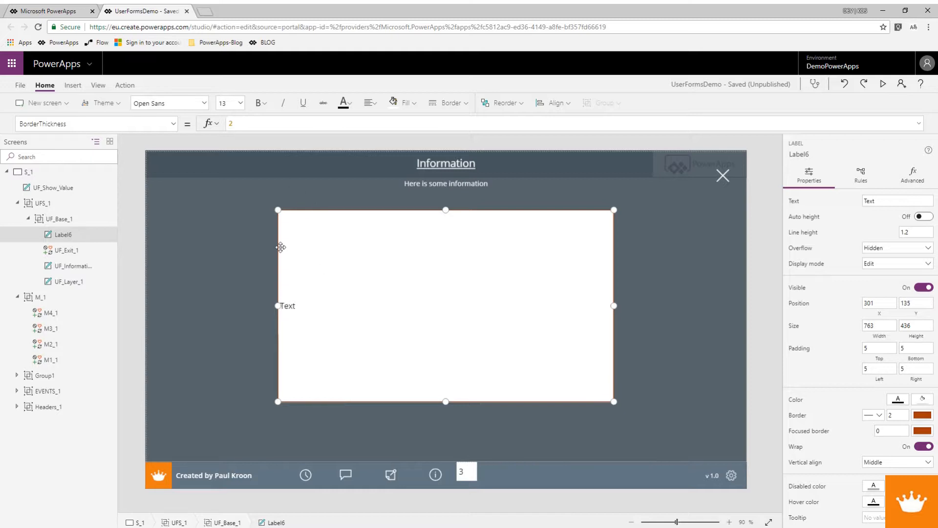
Format the label's text as centred, size 14 and Semibold.
{"action": "left_click", "coordinate": [370, 104]}
{"action": "left_click", "coordinate": [386, 142]}
{"action": "left_click", "coordinate": [240, 103]}
{"action": "left_click", "coordinate": [228, 171]}
{"action": "left_click", "coordinate": [260, 104]}
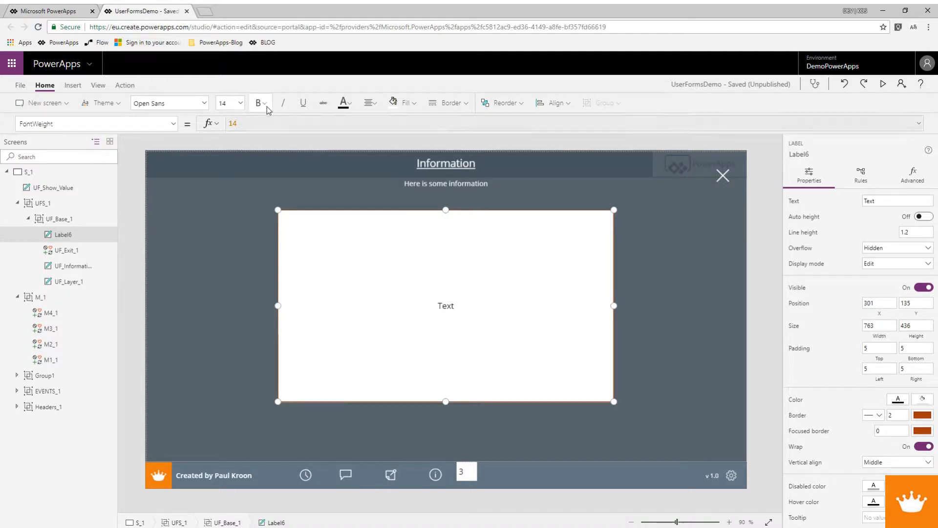
{"action": "left_click", "coordinate": [281, 141]}
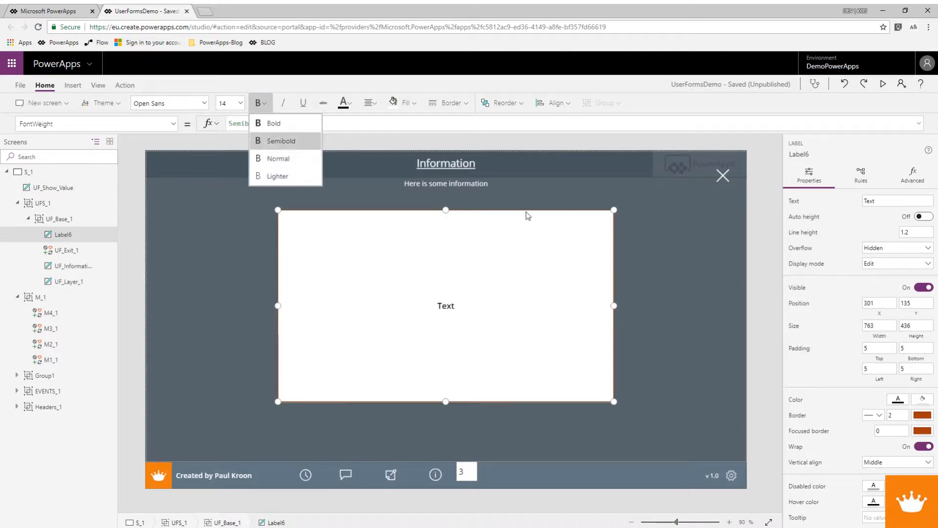
Set the label's vertical alignment to Top and its top padding to 10.
{"action": "left_click", "coordinate": [889, 462]}
{"action": "left_click", "coordinate": [877, 477]}
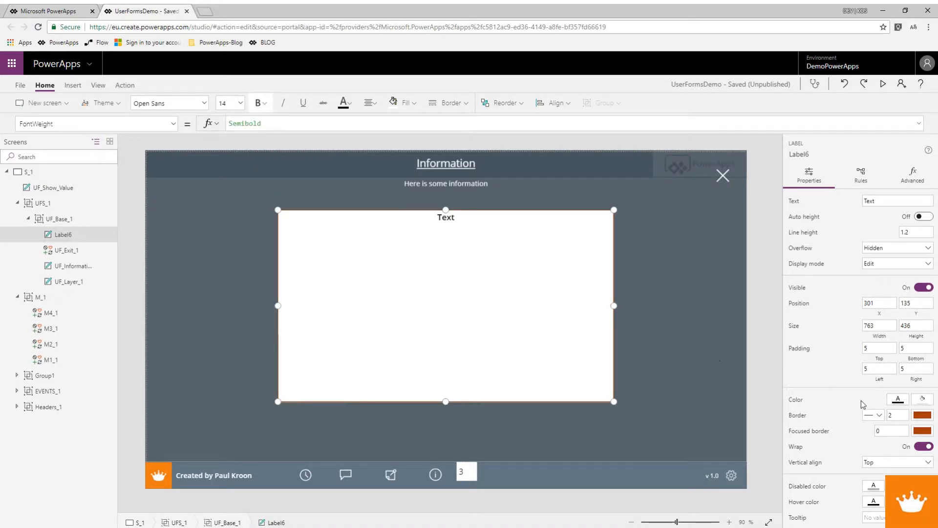
{"action": "left_click", "coordinate": [876, 348]}
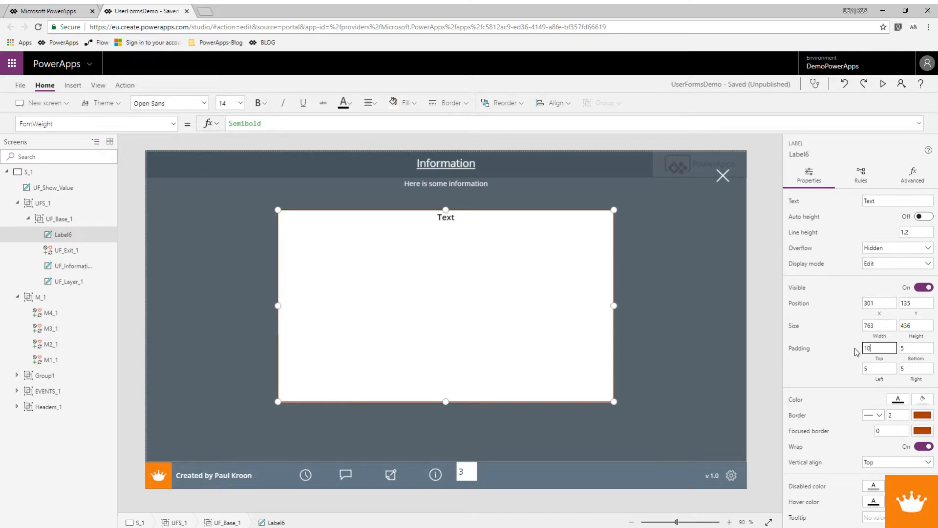
{"action": "key", "text": "Tab"}
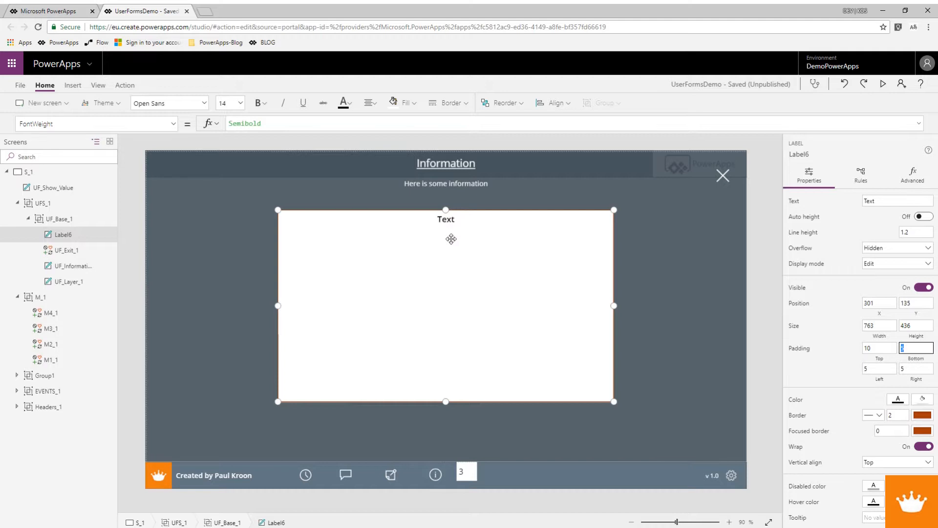
Change the label's text color to dark slate grey, RGBA(70, 83, 92, 1).
{"action": "left_click", "coordinate": [351, 104]}
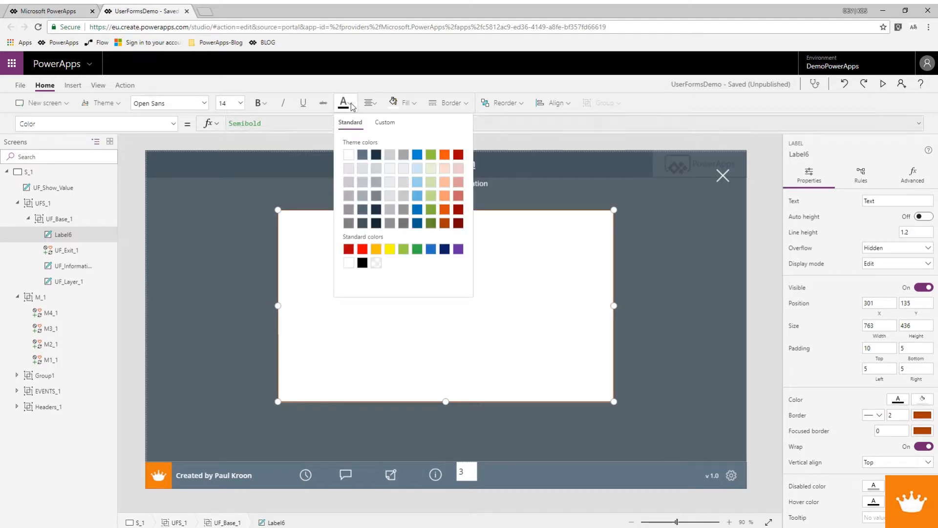
{"action": "left_click", "coordinate": [365, 224]}
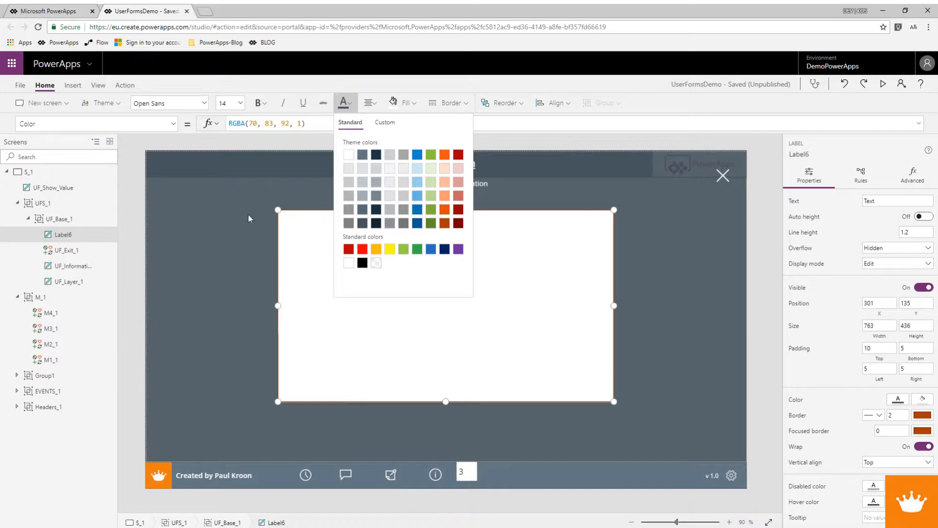
{"action": "left_click", "coordinate": [304, 272]}
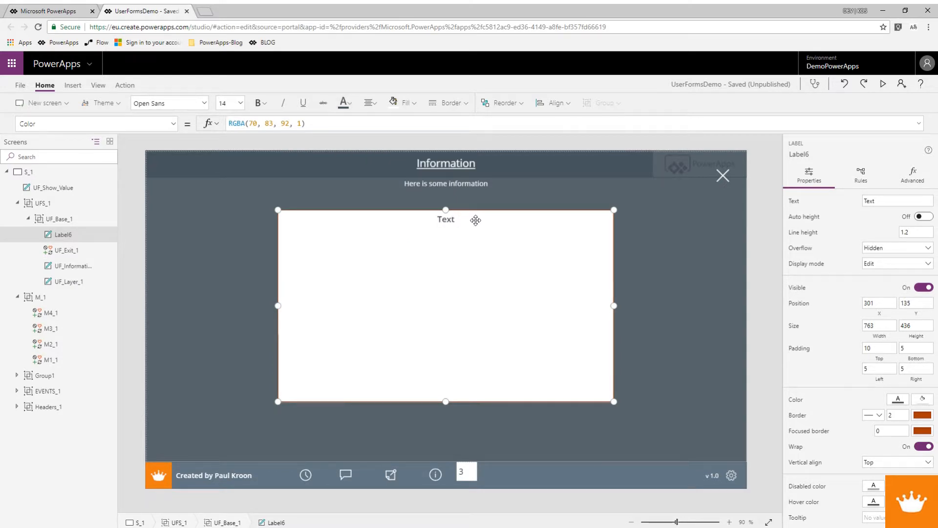
Extend the OnSelect formula of clock icon M1_1 with UF_Frame_Title:"This is our first UserForm" in its UpdateContext record.
{"action": "left_click", "coordinate": [306, 477]}
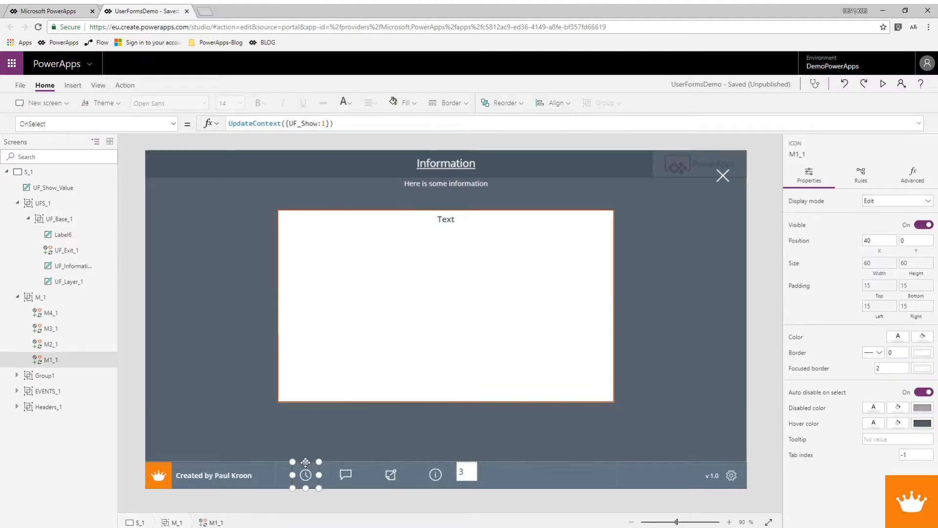
{"action": "left_click", "coordinate": [324, 124]}
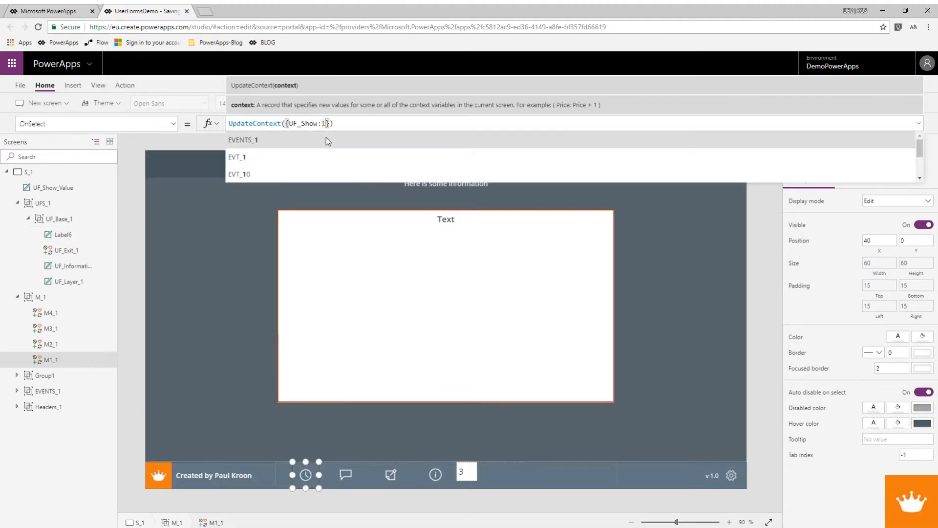
{"action": "type", "text": ", UF_"}
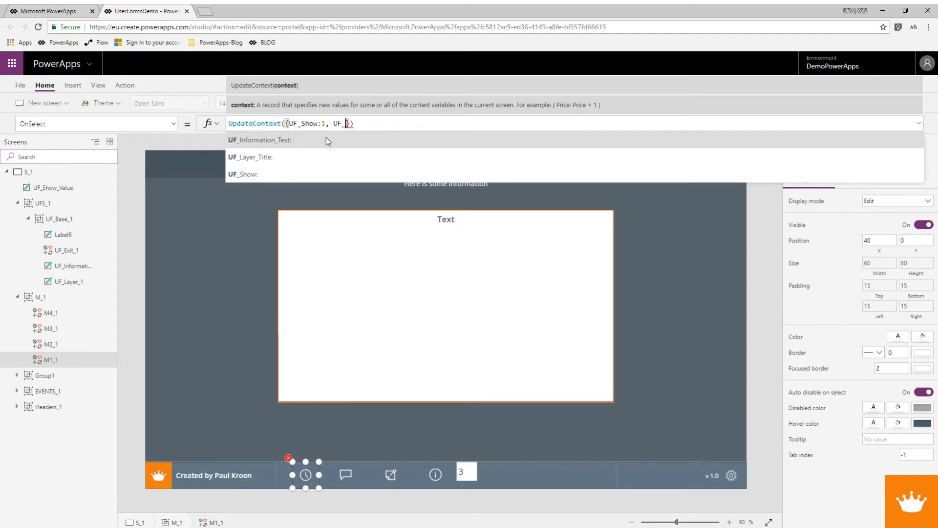
{"action": "type", "text": "Frame"}
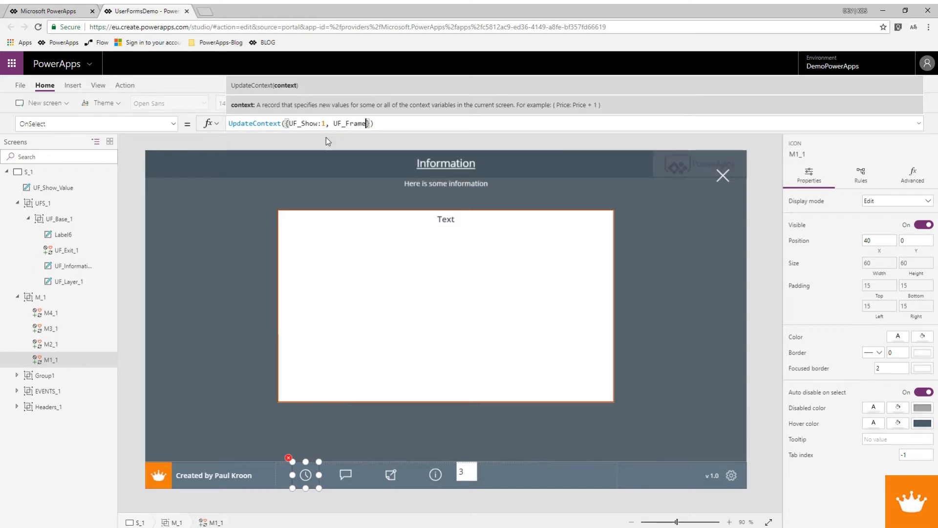
{"action": "type", "text": "_Title"}
{"action": "type", "text": ":\""}
{"action": "type", "text": "This is ou"}
{"action": "type", "text": "r first "}
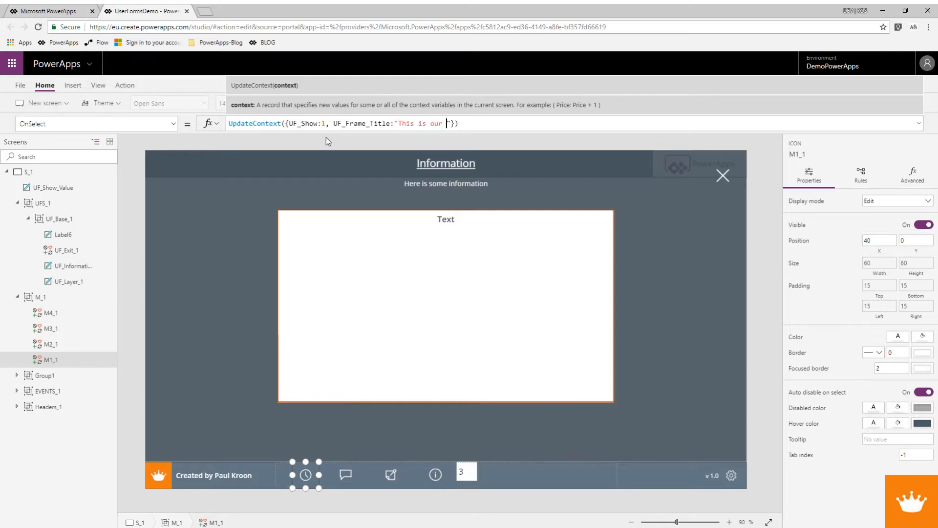
{"action": "type", "text": "UserForm"}
Set the white label's Text property to the variable UF_Frame_Title, and run the clock icon's action to test it.
{"action": "left_click_drag", "start_coordinate": [390, 123], "coordinate": [338, 124]}
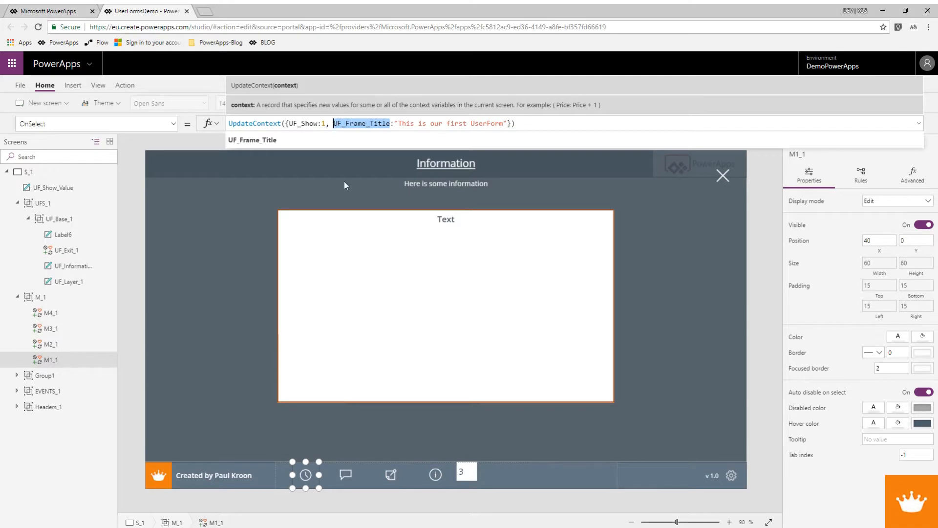
{"action": "left_click", "coordinate": [357, 243]}
{"action": "left_click", "coordinate": [173, 123]}
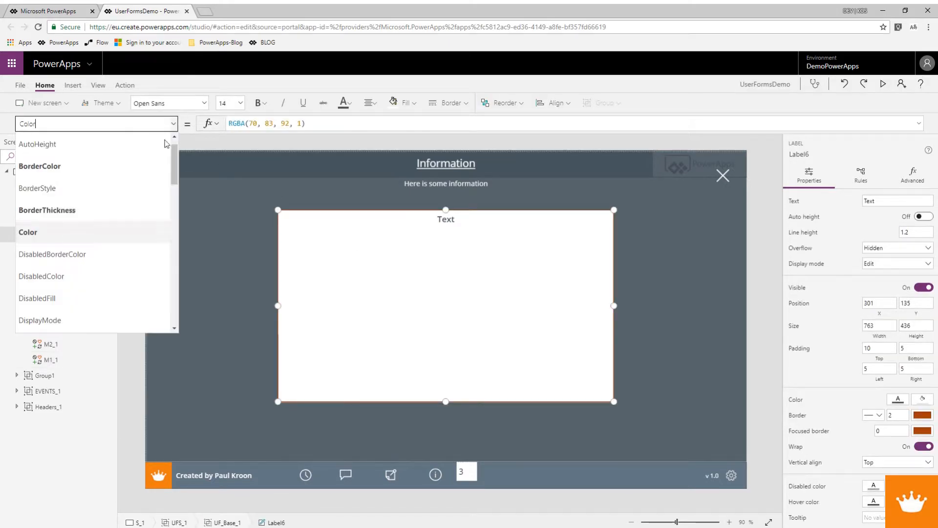
{"action": "scroll", "coordinate": [129, 276], "scroll_direction": "down", "scroll_amount": 5}
{"action": "scroll", "coordinate": [98, 281], "scroll_direction": "down", "scroll_amount": 5}
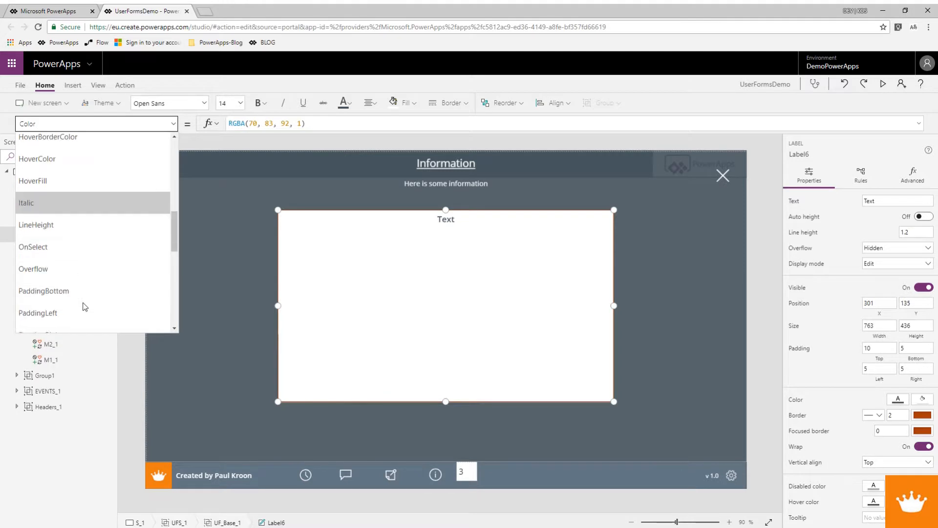
{"action": "scroll", "coordinate": [55, 293], "scroll_direction": "down", "scroll_amount": 1}
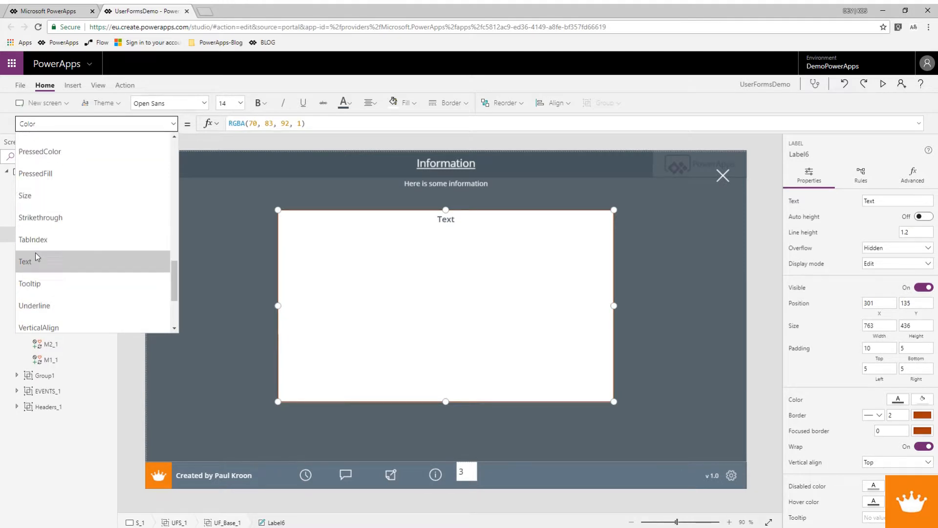
{"action": "left_click", "coordinate": [35, 254]}
{"action": "left_click_drag", "start_coordinate": [253, 126], "coordinate": [221, 125]}
{"action": "type", "text": "UF_Frame_Title"}
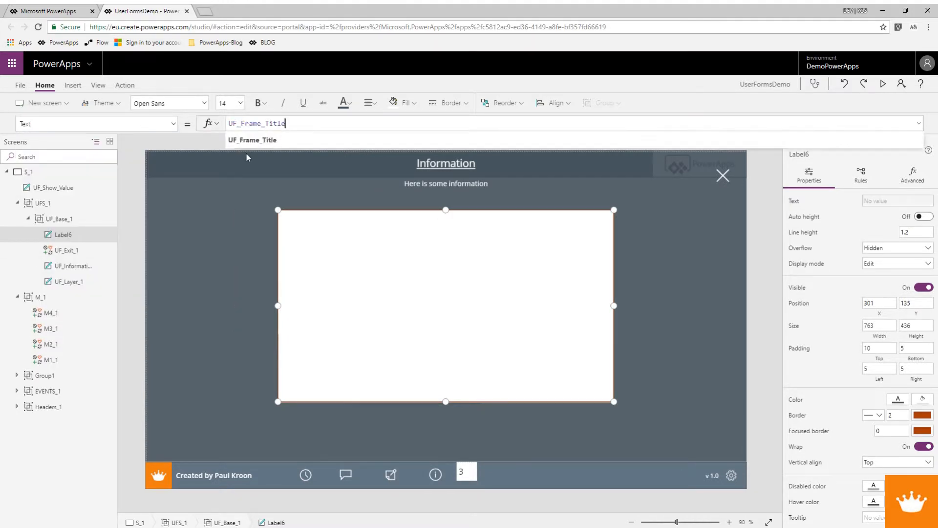
{"action": "left_click", "coordinate": [305, 476], "text": "alt"}
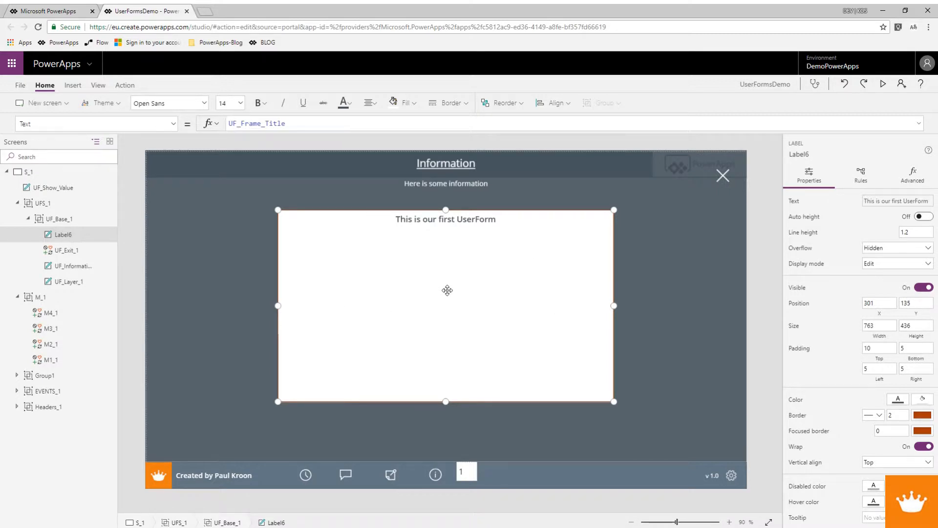
Rename the white label as UF_Frame_1.
{"action": "right_click", "coordinate": [70, 240]}
{"action": "left_click", "coordinate": [92, 276]}
{"action": "type", "text": "UF_Frame_1"}
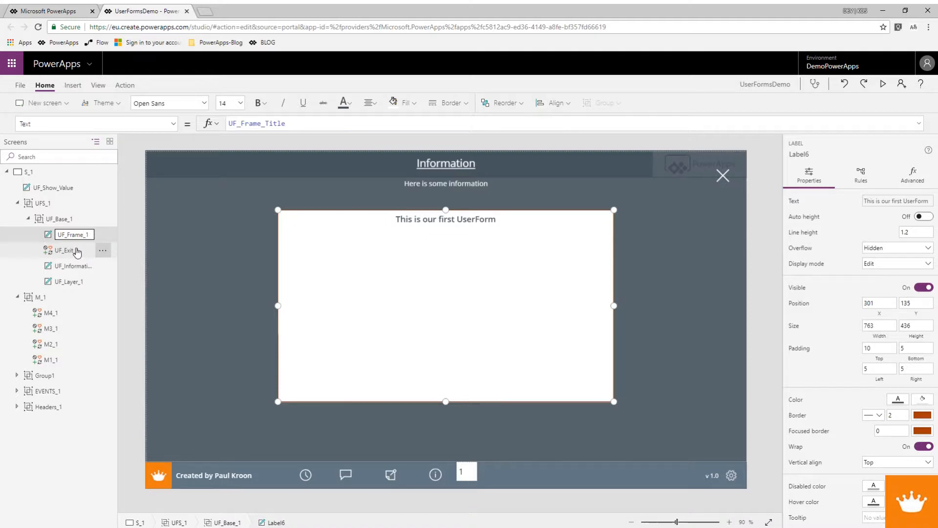
{"action": "key", "text": "Return"}
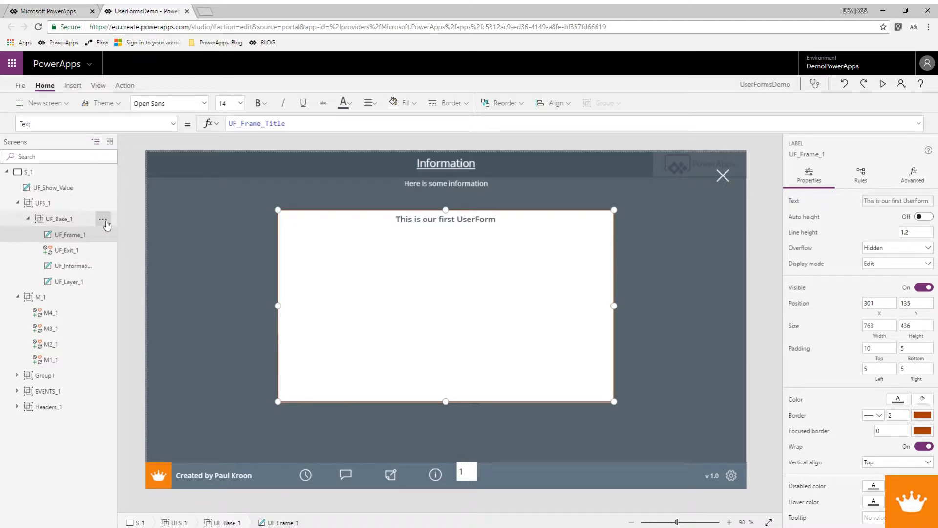
Insert a new button inside the UF_Base_1 group.
{"action": "left_click", "coordinate": [66, 224]}
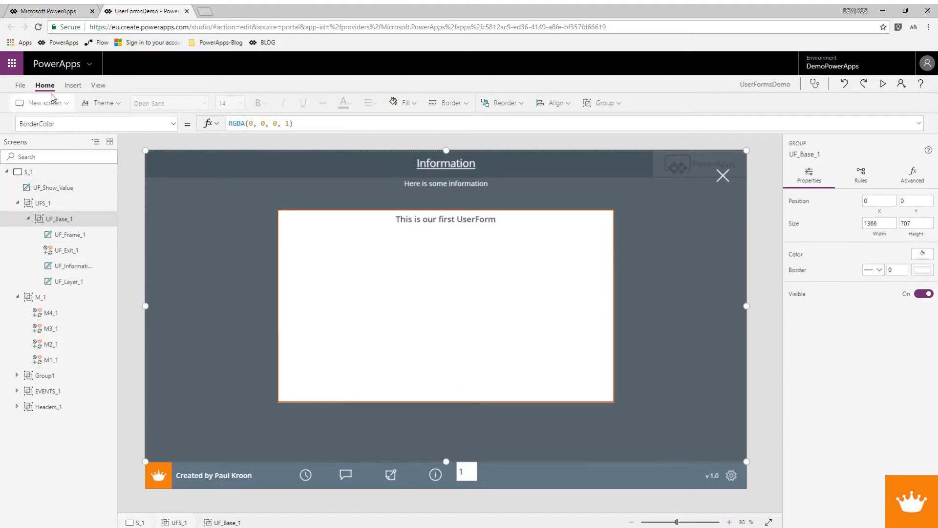
{"action": "left_click", "coordinate": [73, 86]}
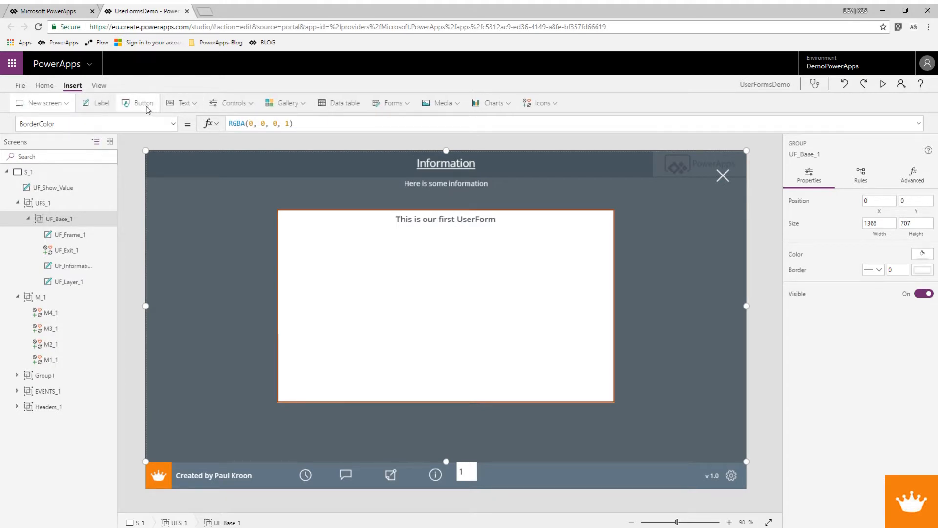
{"action": "left_click", "coordinate": [141, 103]}
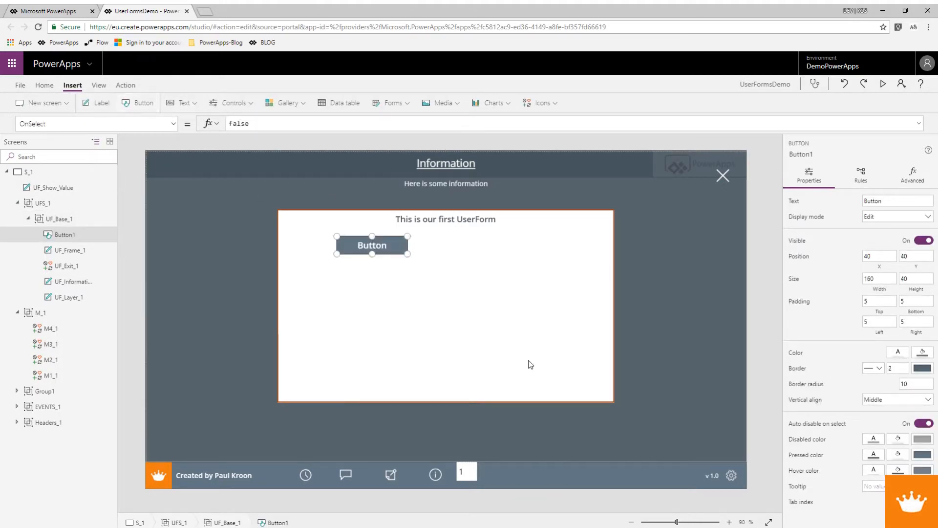
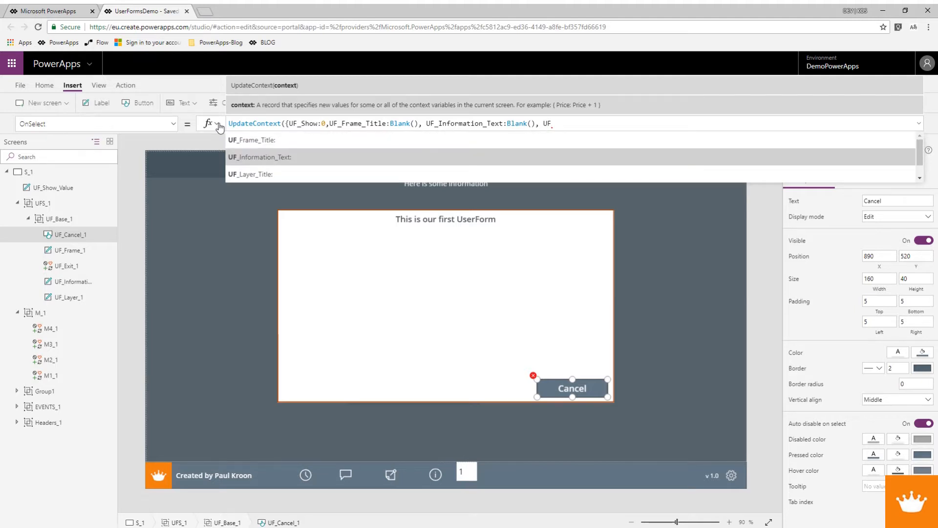
Complete the Cancel button's OnSelect UpdateContext record with UF_Layer_Title:Blank(), and run the button's action to test it.
{"action": "type", "text": "_"}
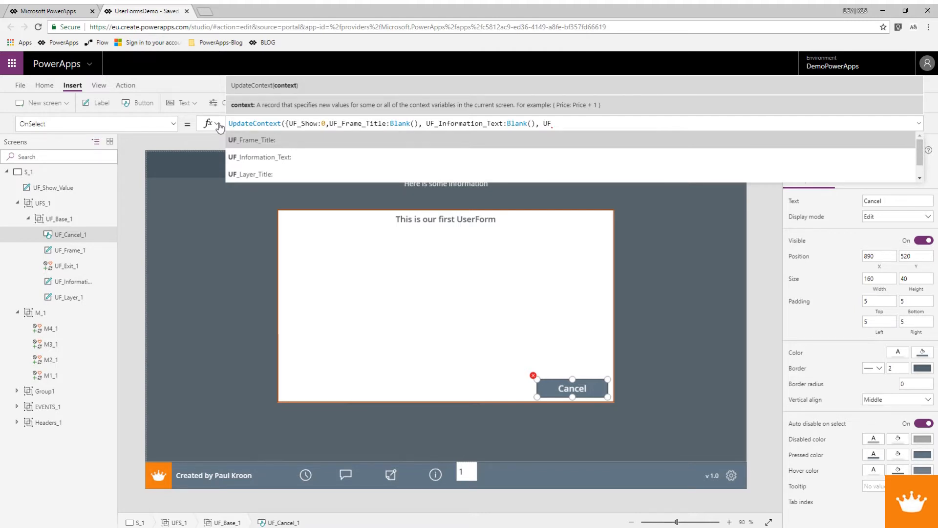
{"action": "key", "text": "Down"}
{"action": "key", "text": "Down"}
{"action": "key", "text": "Tab"}
{"action": "type", "text": "Blank"}
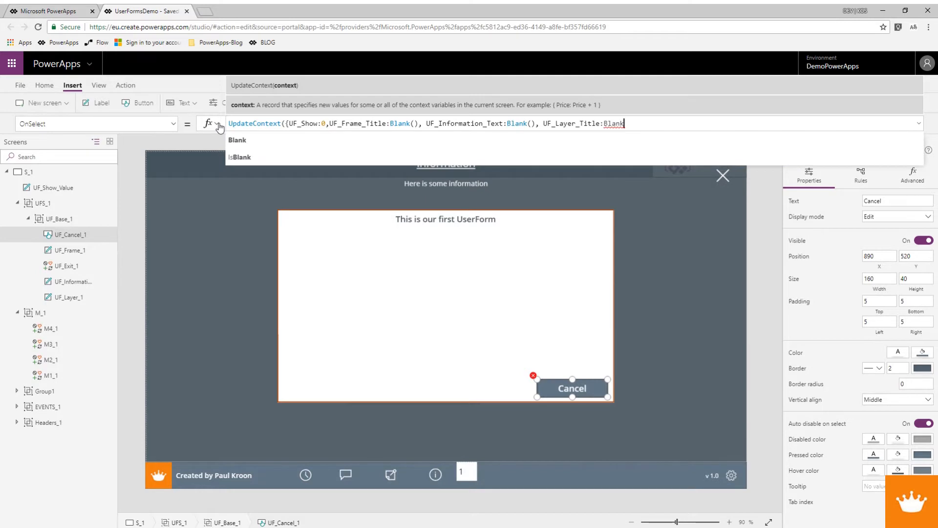
{"action": "type", "text": "()})"}
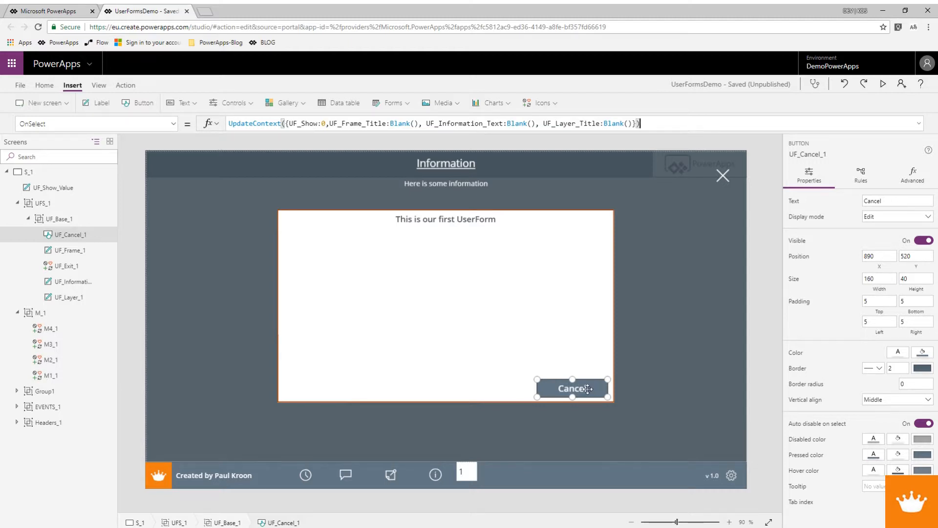
{"action": "left_click", "coordinate": [587, 388], "text": "alt"}
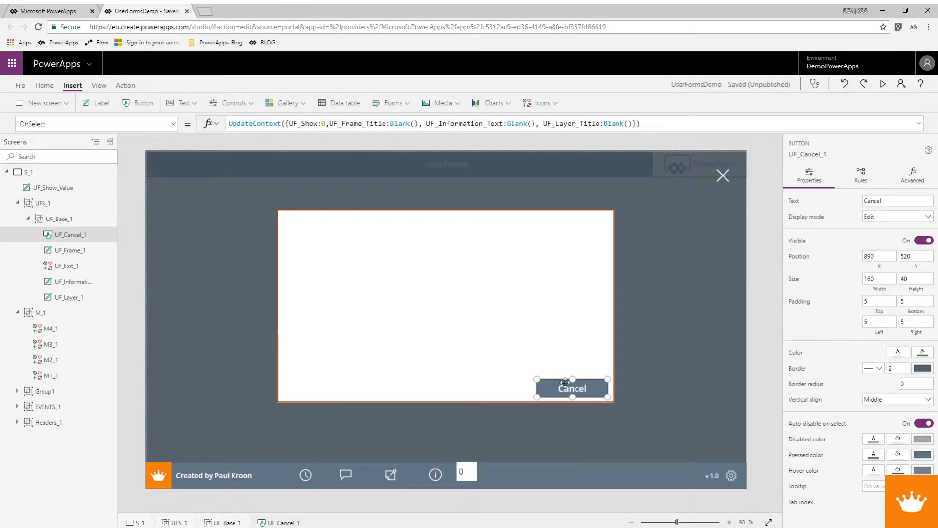
Set the Visible property of the UFS_1 group to UF_Show > 0.
{"action": "left_click", "coordinate": [30, 206]}
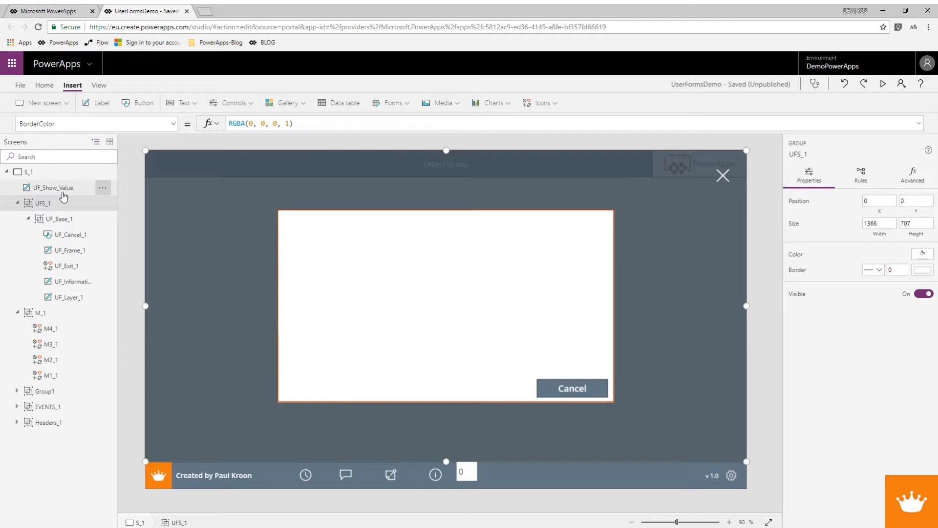
{"action": "left_click", "coordinate": [174, 123]}
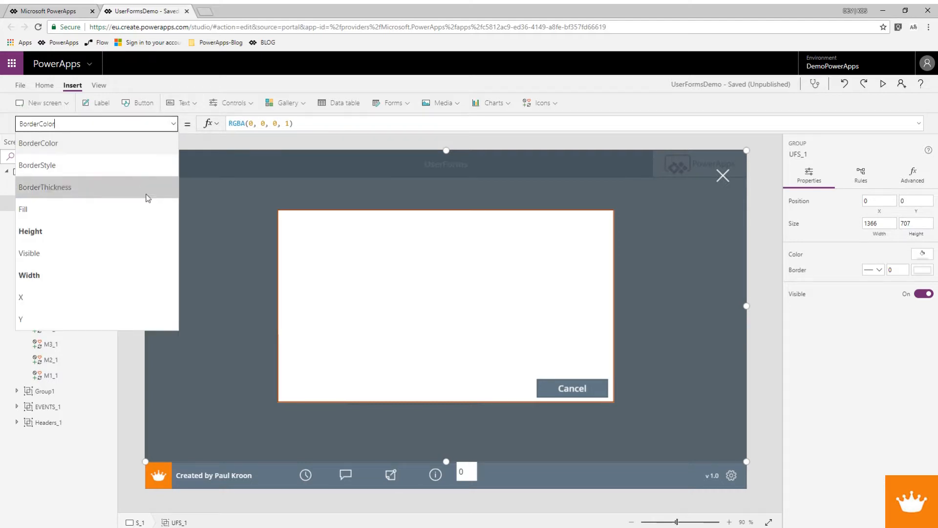
{"action": "left_click", "coordinate": [132, 253]}
{"action": "left_click_drag", "start_coordinate": [259, 124], "coordinate": [229, 126]}
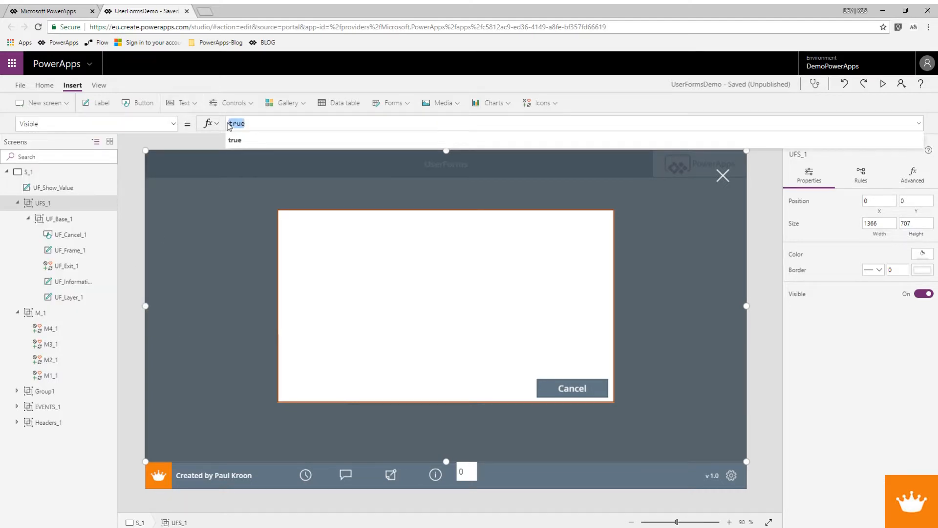
{"action": "type", "text": "UF_"}
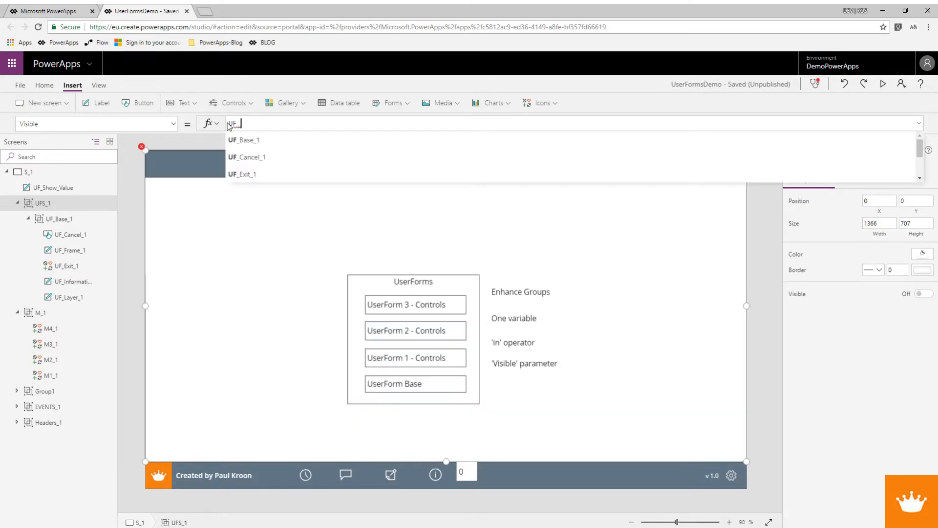
{"action": "type", "text": "Show > 0"}
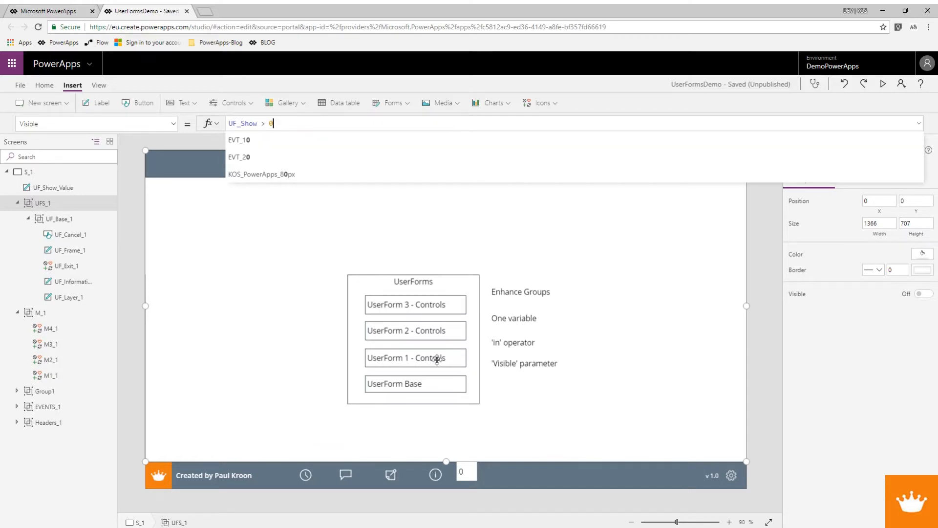
Test the form's visibility by running the clock icon, the Cancel button, the comment icon and the edit icon.
{"action": "left_click", "coordinate": [305, 475]}
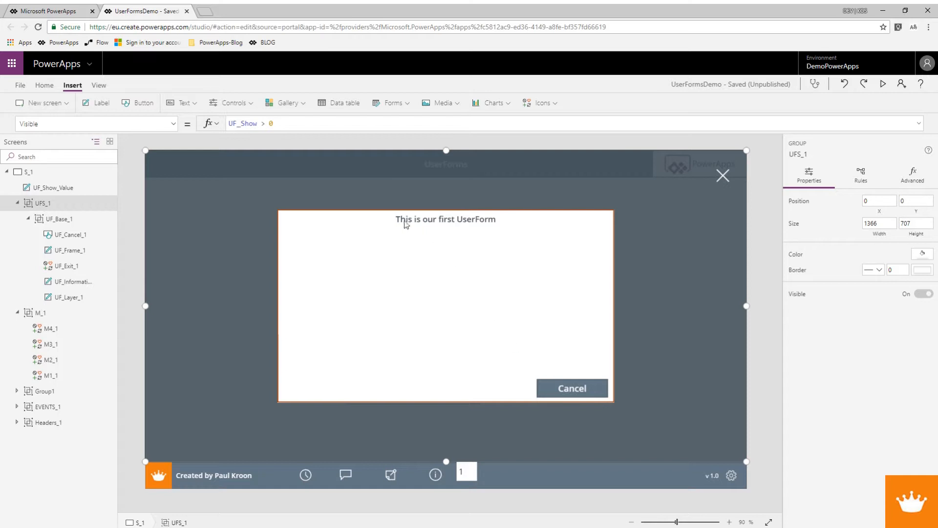
{"action": "left_click", "coordinate": [567, 388]}
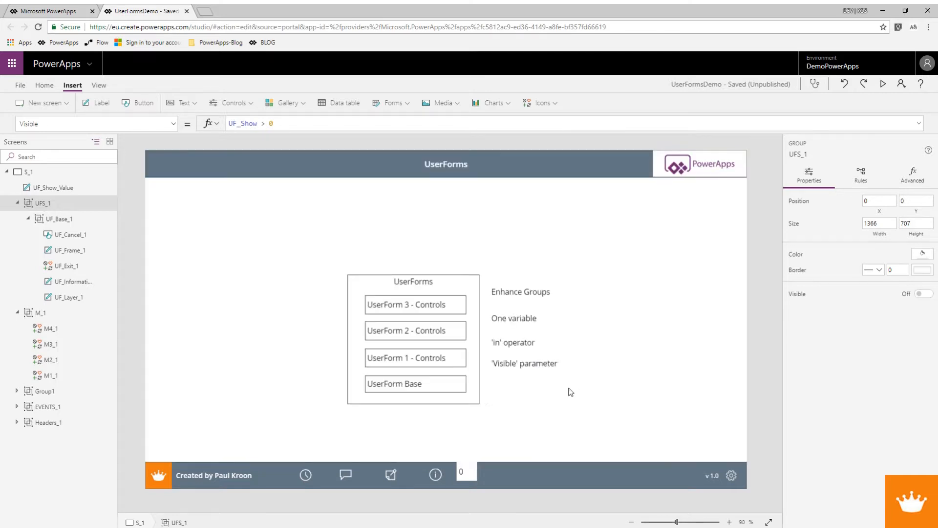
{"action": "left_click", "coordinate": [345, 476]}
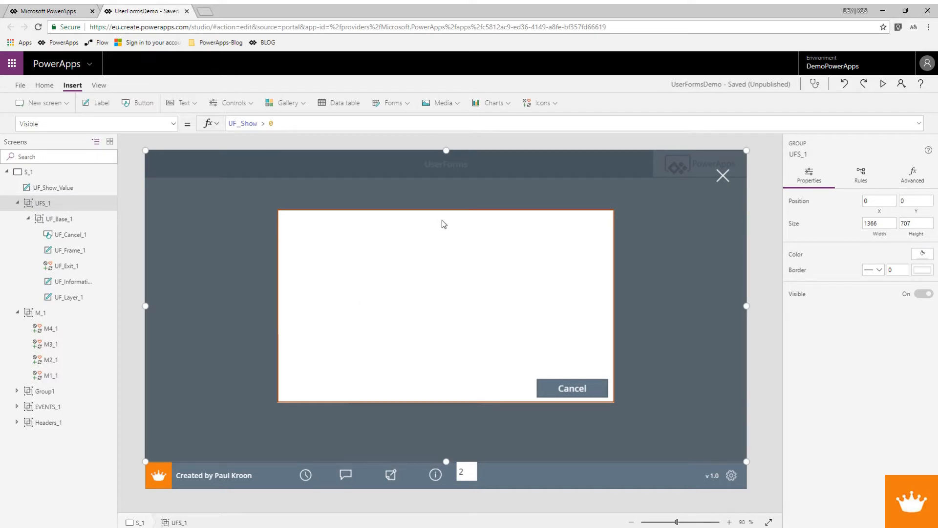
{"action": "key", "text": "alt"}
{"action": "left_click", "coordinate": [390, 478], "text": "alt"}
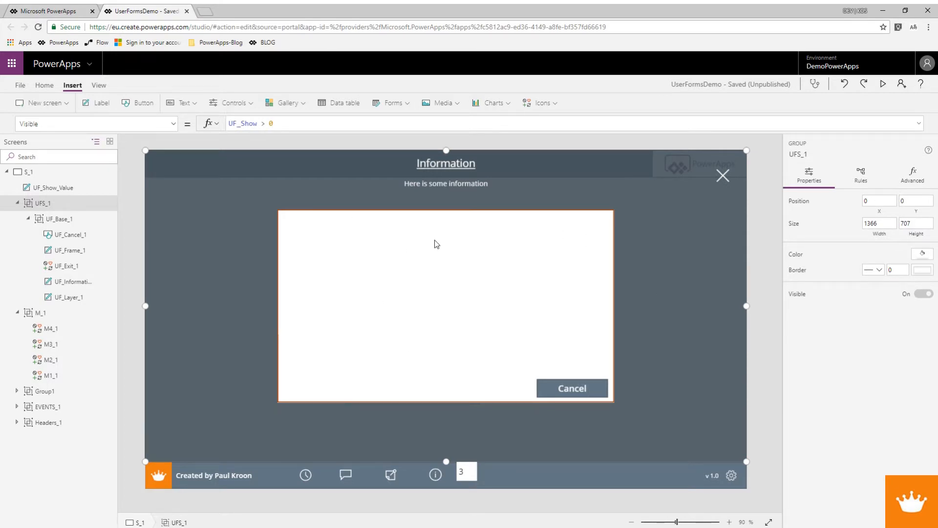
Duplicate the Cancel button within UF_Base_1 and place the copy just left of the original at X 618, Y 520, with width 257.
{"action": "left_click", "coordinate": [61, 220]}
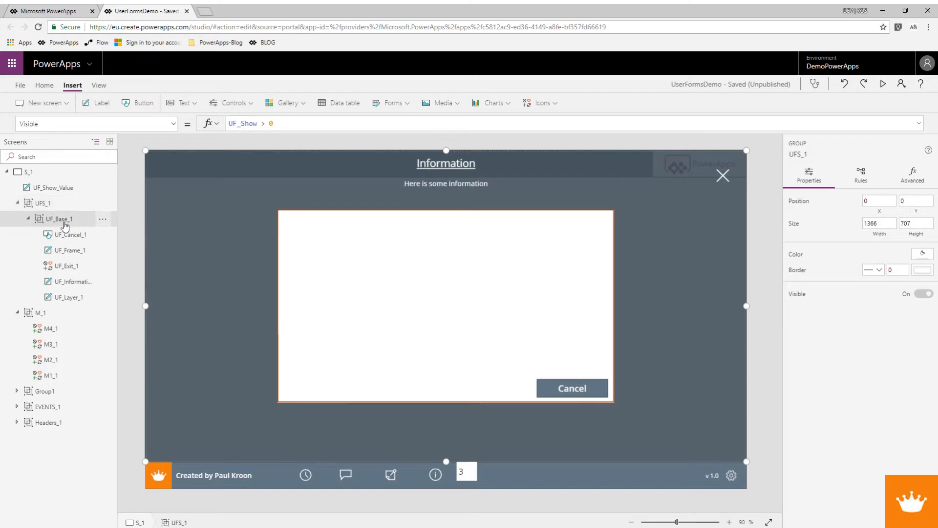
{"action": "left_click", "coordinate": [588, 392]}
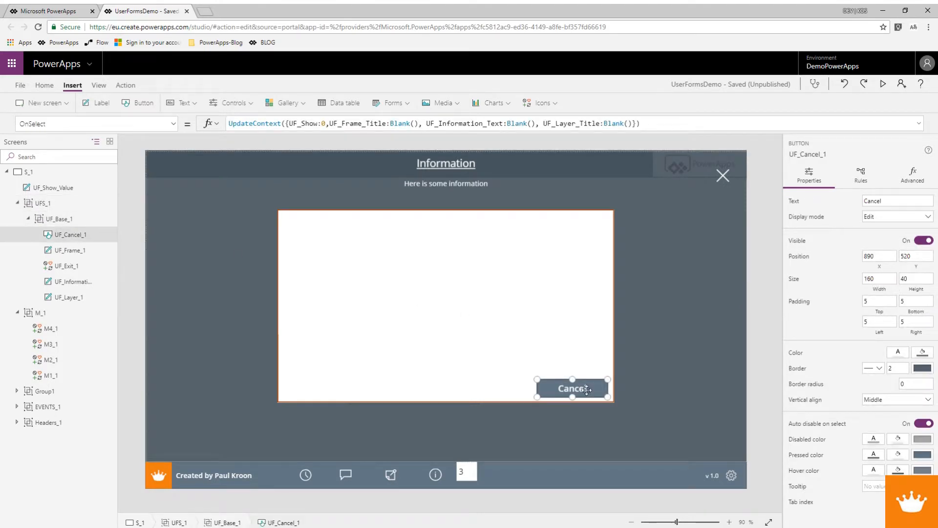
{"action": "key", "text": "ctrl+c"}
{"action": "key", "text": "ctrl+v"}
{"action": "left_click_drag", "start_coordinate": [222, 183], "coordinate": [417, 397]}
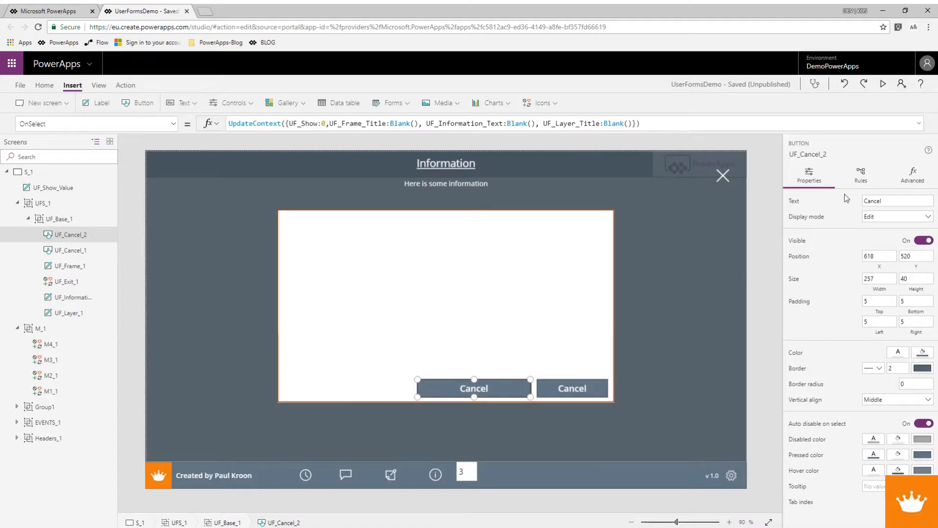
Set the copied button's text to Submit and rename the control as UF_Submit_1.
{"action": "left_click", "coordinate": [864, 201]}
{"action": "type", "text": "Submit"}
{"action": "right_click", "coordinate": [78, 238]}
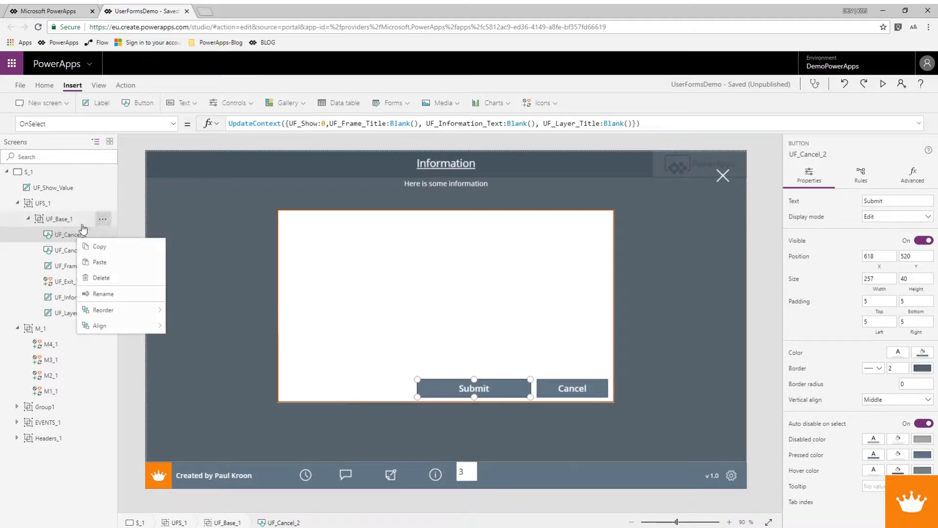
{"action": "left_click", "coordinate": [98, 293]}
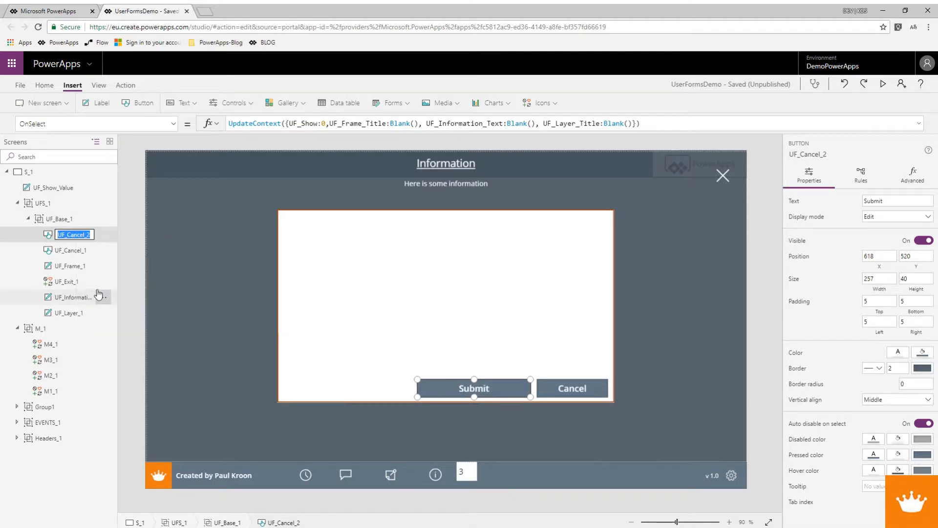
{"action": "type", "text": "UF_Submit_1"}
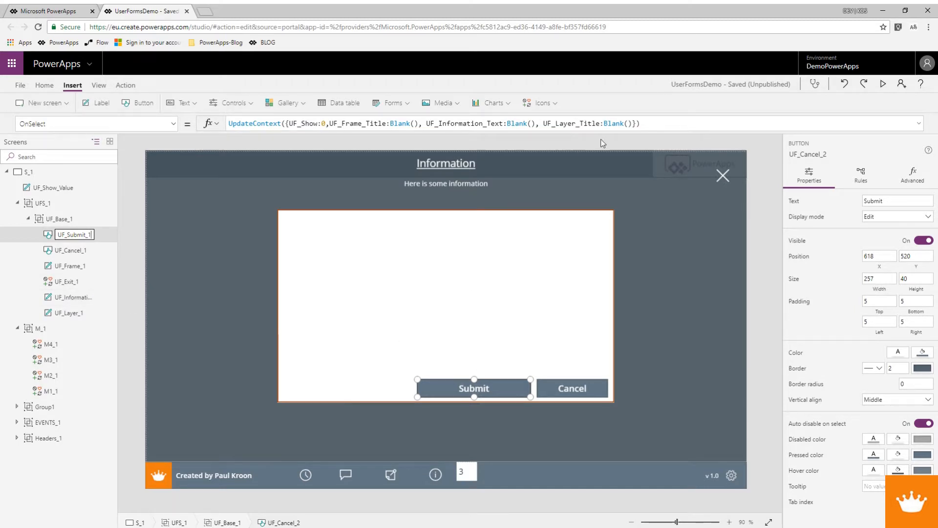
Replace the Submit button's OnSelect formula with the comment "// do something" followed by Select(UF_Cancel_1), and run the button to test it.
{"action": "left_click", "coordinate": [638, 123]}
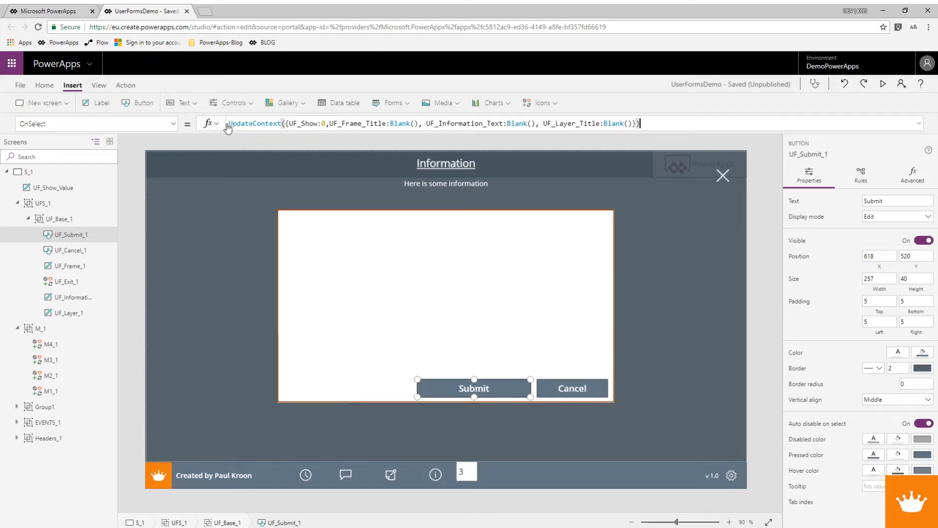
{"action": "left_click_drag", "start_coordinate": [645, 123], "coordinate": [217, 124]}
{"action": "key", "text": "Delete"}
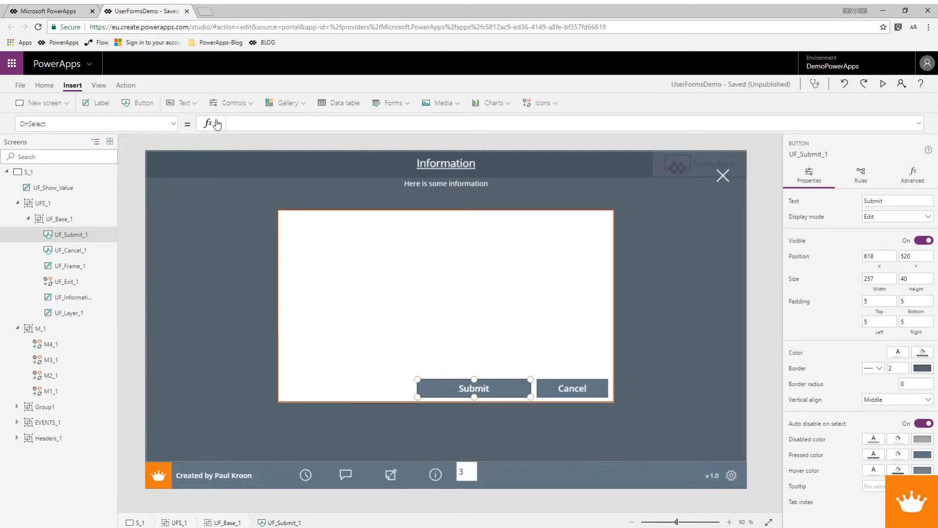
{"action": "type", "text": "// do something"}
{"action": "key", "text": "shift+Return"}
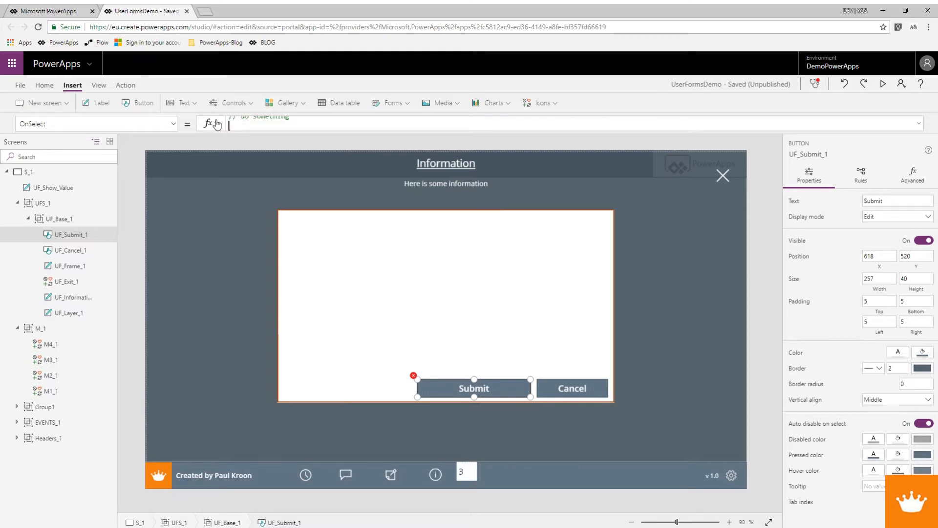
{"action": "type", "text": "Selec"}
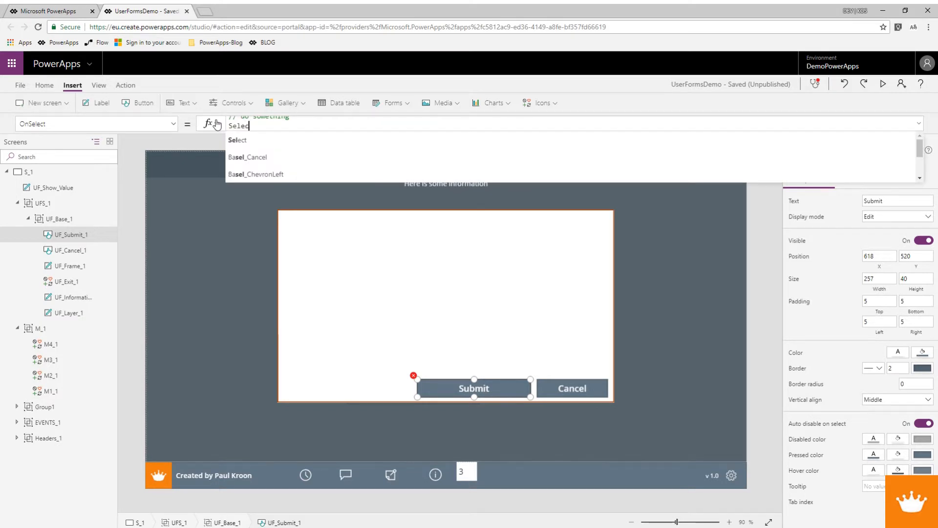
{"action": "type", "text": "t("}
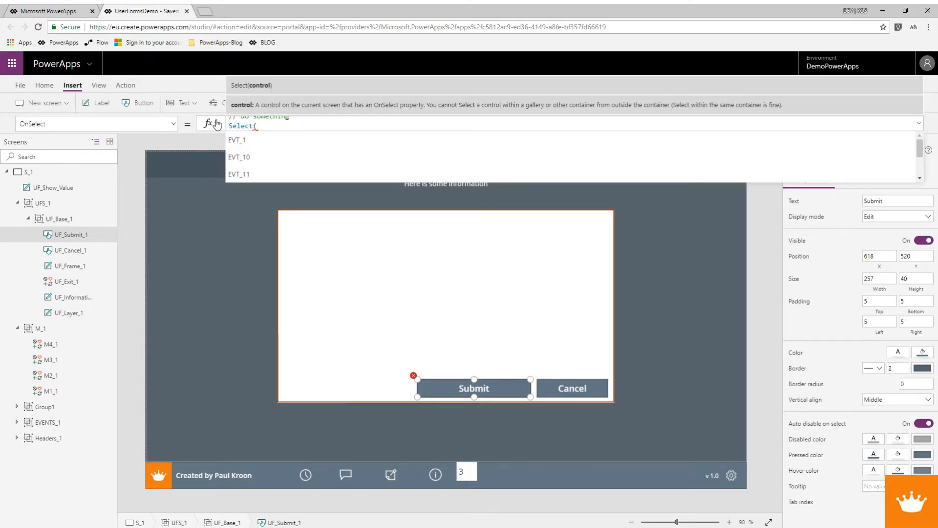
{"action": "type", "text": "UF_Canc"}
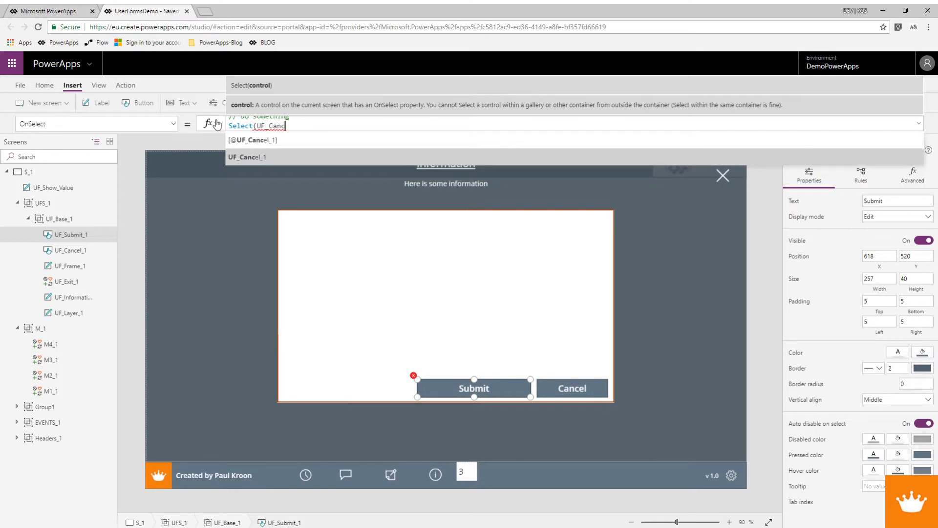
{"action": "key", "text": "Tab"}
{"action": "type", "text": ")"}
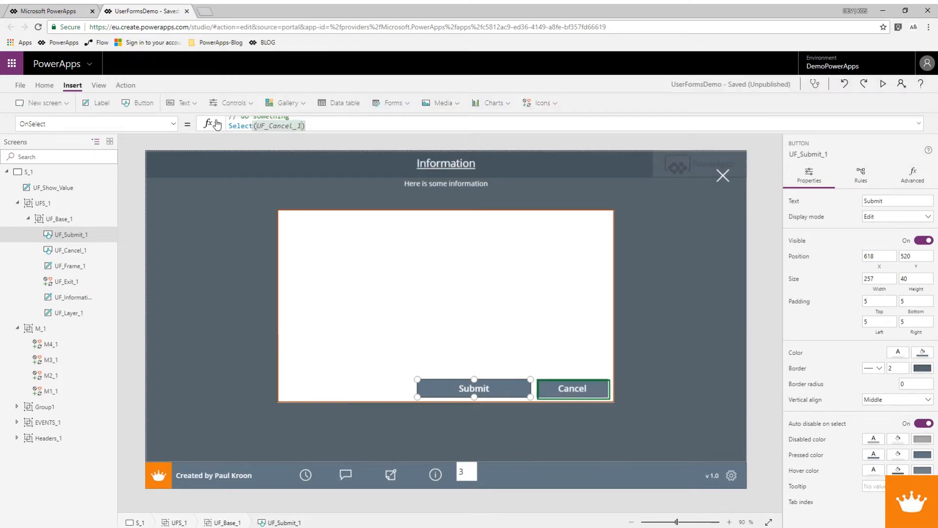
{"action": "left_click", "coordinate": [519, 390], "text": "alt"}
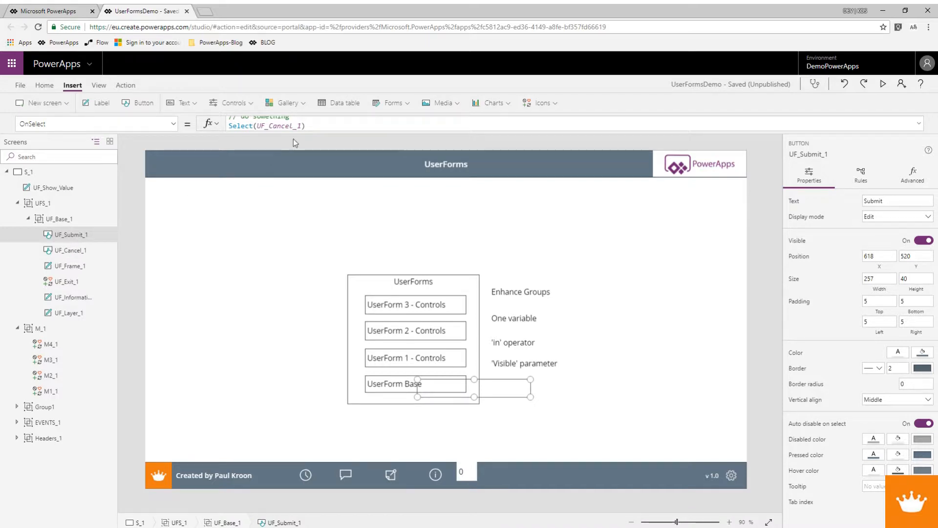
Copy the Submit button's formula into the OnSelect property of exit icon UF_Exit_1, and open the form through the clock icon.
{"action": "left_click_drag", "start_coordinate": [305, 126], "coordinate": [200, 112]}
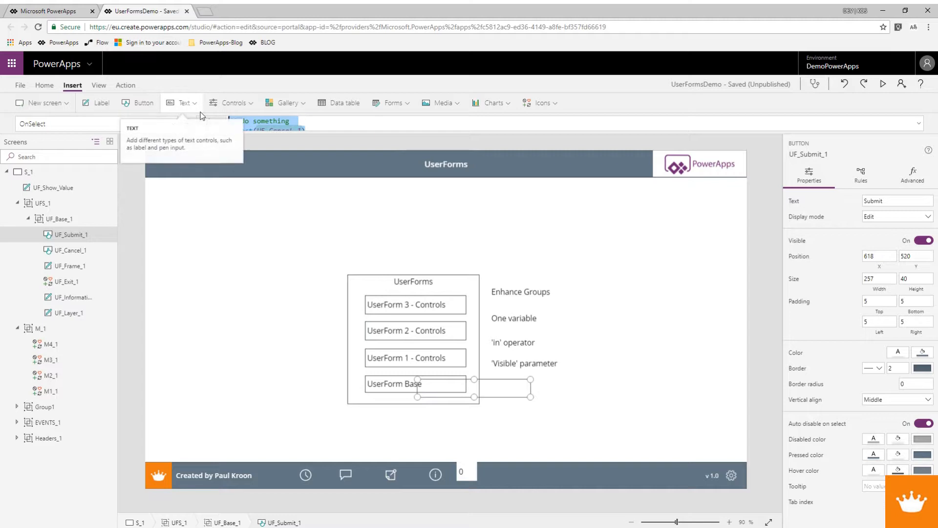
{"action": "left_click", "coordinate": [73, 282]}
{"action": "left_click", "coordinate": [171, 128]}
{"action": "scroll", "coordinate": [53, 237], "scroll_direction": "down", "scroll_amount": 5}
{"action": "left_click", "coordinate": [51, 230]}
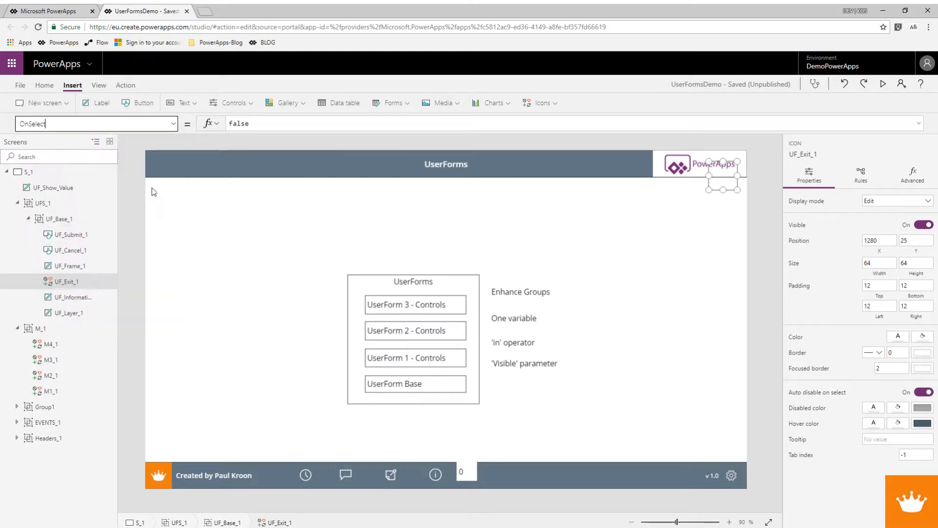
{"action": "left_click_drag", "start_coordinate": [265, 125], "coordinate": [226, 125]}
{"action": "key", "text": "ctrl+v"}
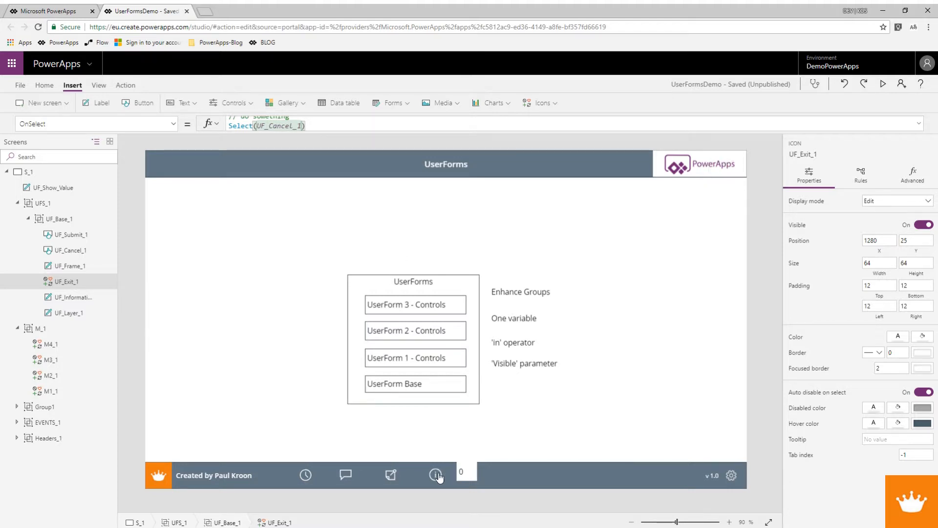
{"action": "left_click", "coordinate": [305, 475], "text": "alt"}
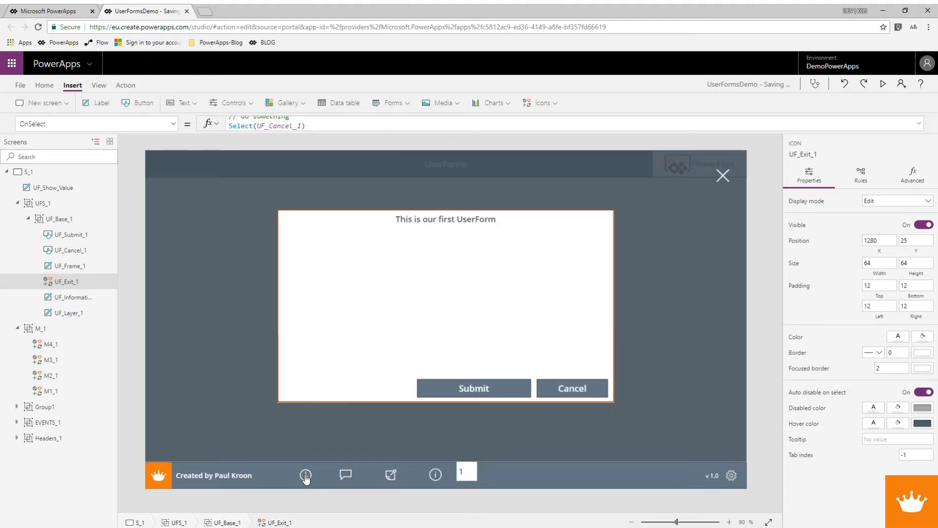
Test the Submit, Cancel and exit controls on the forms opened by the footer icons, ending with the clock icon's form open.
{"action": "left_click", "coordinate": [503, 394], "text": "alt"}
{"action": "left_click", "coordinate": [345, 475], "text": "alt"}
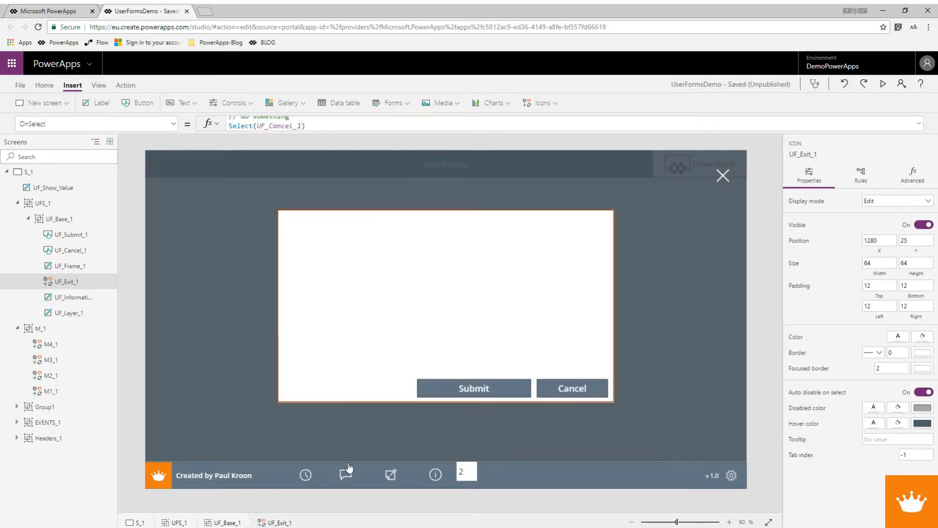
{"action": "left_click", "coordinate": [561, 391], "text": "alt"}
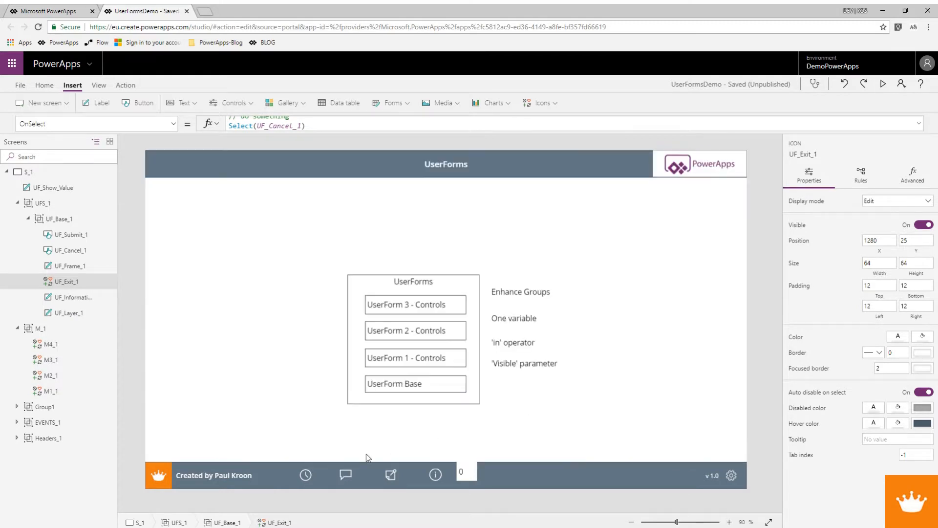
{"action": "left_click", "coordinate": [391, 475], "text": "alt"}
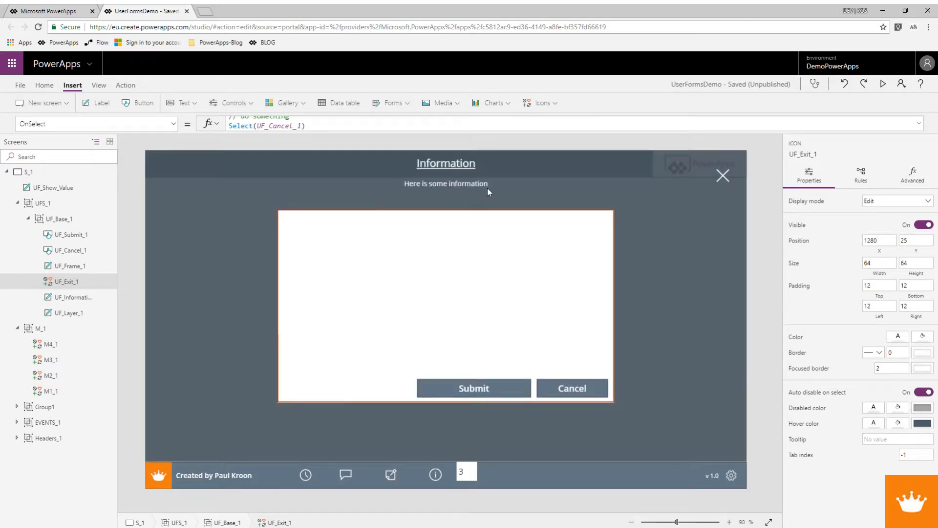
{"action": "left_click", "coordinate": [723, 175], "text": "alt"}
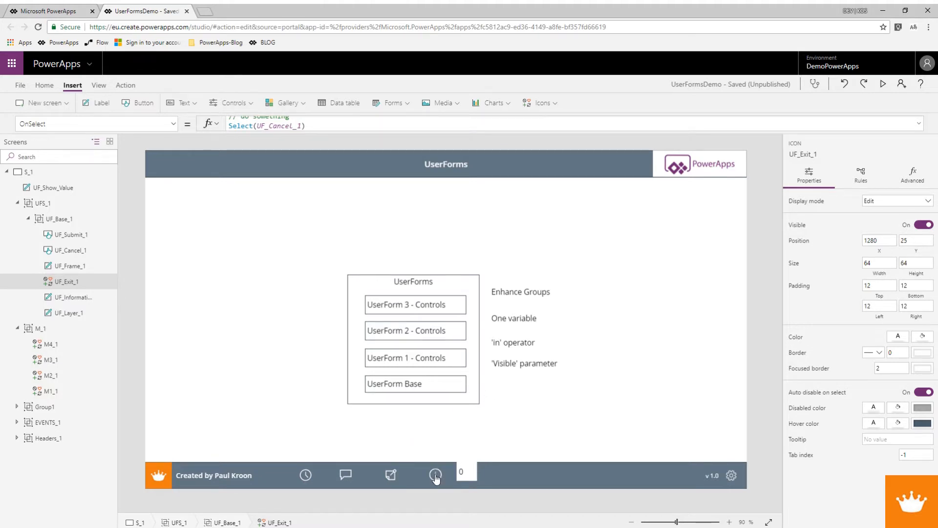
{"action": "left_click", "coordinate": [306, 478], "text": "alt"}
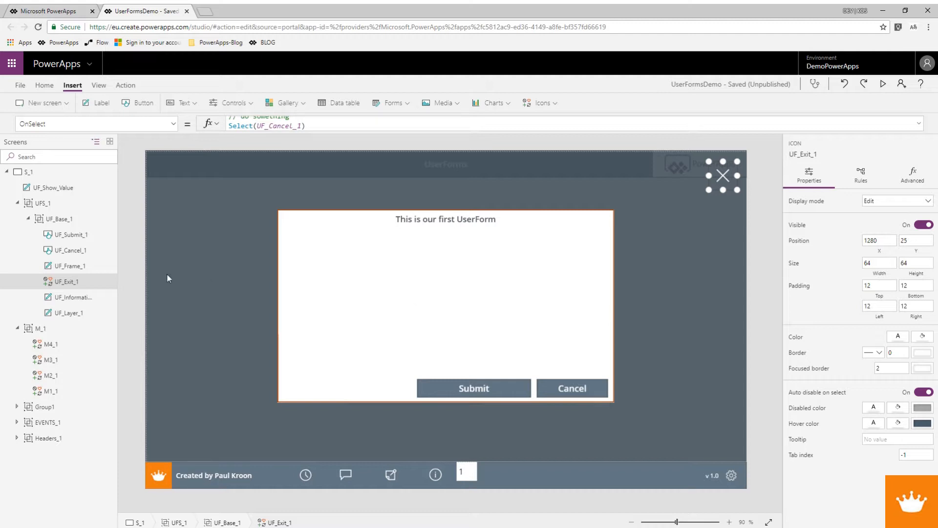
Insert a Left icon into the UF_Base_1 group and place it inside the white frame's left edge at X 301, Y 321.
{"action": "left_click", "coordinate": [52, 219]}
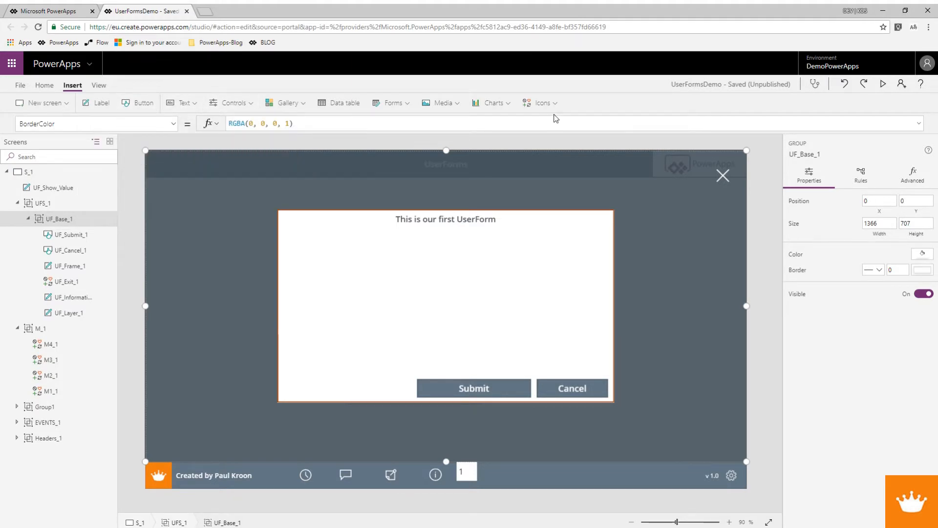
{"action": "left_click", "coordinate": [540, 103]}
{"action": "scroll", "coordinate": [546, 211], "scroll_direction": "down", "scroll_amount": 10}
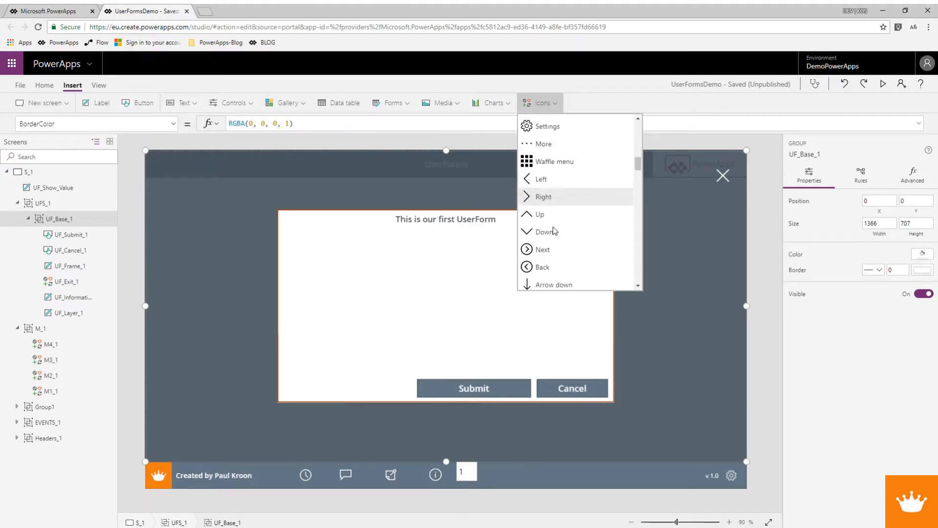
{"action": "scroll", "coordinate": [547, 215], "scroll_direction": "up", "scroll_amount": 3}
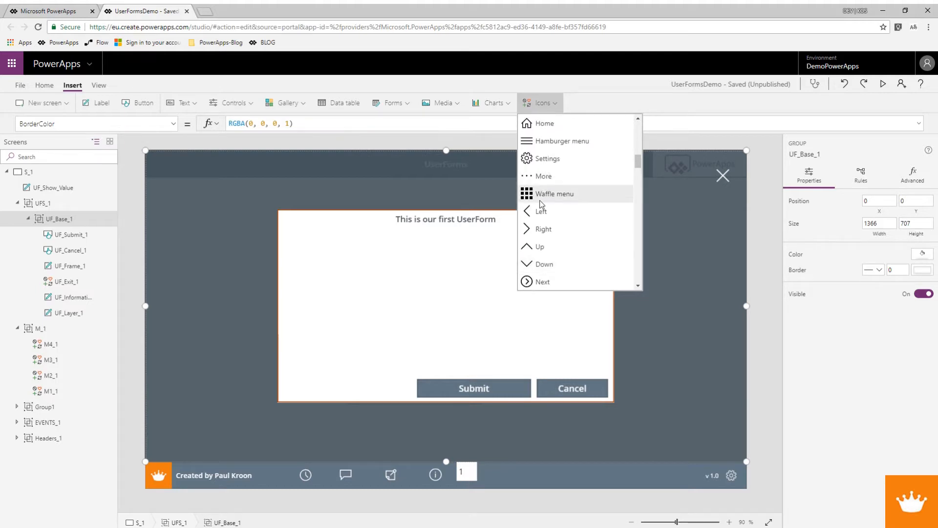
{"action": "left_click", "coordinate": [541, 210]}
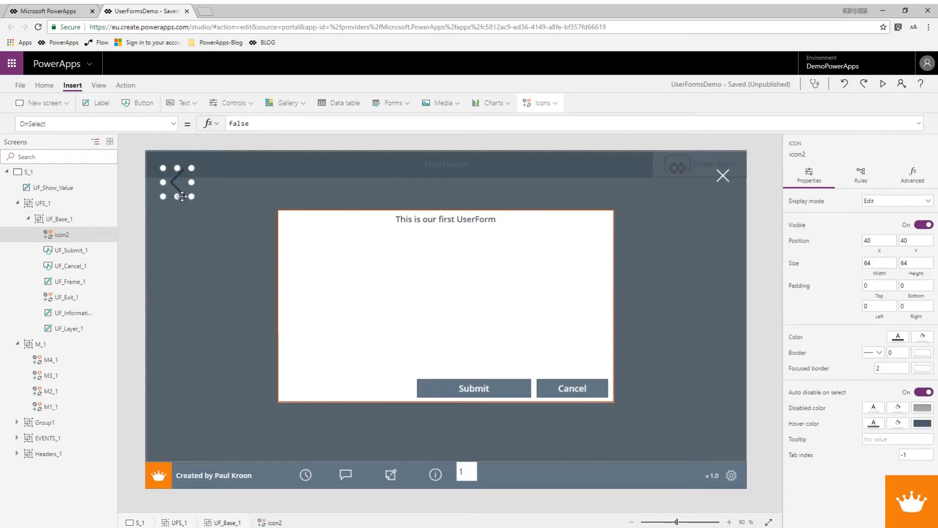
{"action": "left_click_drag", "start_coordinate": [182, 196], "coordinate": [295, 322]}
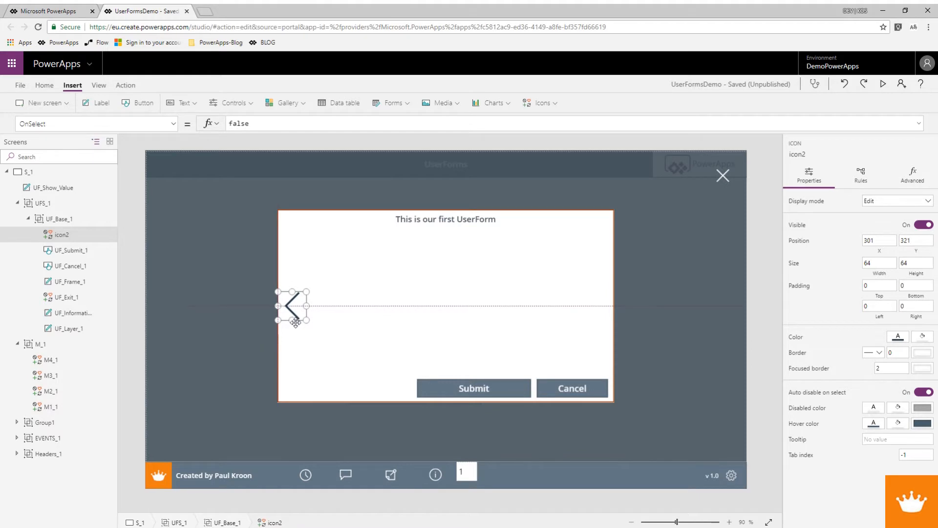
Try a padding of 12 on the sides of the left arrow icon.
{"action": "left_click", "coordinate": [887, 285]}
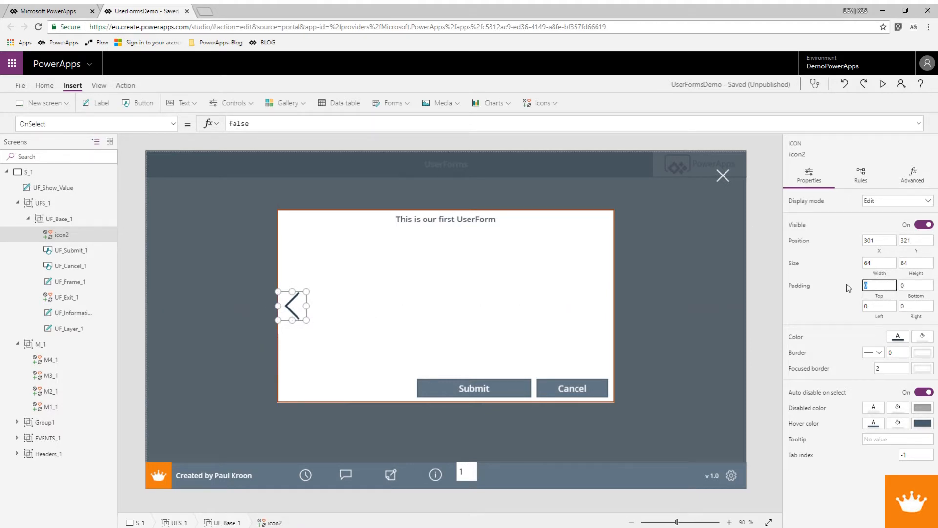
{"action": "type", "text": "152"}
{"action": "key", "text": "Tab"}
{"action": "type", "text": "12"}
{"action": "key", "text": "Tab"}
{"action": "type", "text": "12"}
{"action": "key", "text": "Tab"}
{"action": "type", "text": "12"}
{"action": "key", "text": "Tab"}
{"action": "key", "text": "Tab"}
Set the left arrow icon's top, bottom, left and right padding to 14.
{"action": "left_click_drag", "start_coordinate": [878, 284], "coordinate": [863, 286]}
{"action": "type", "text": "14"}
{"action": "key", "text": "Tab"}
{"action": "type", "text": "14"}
{"action": "key", "text": "Tab"}
{"action": "type", "text": "14"}
{"action": "key", "text": "Tab"}
{"action": "type", "text": "14"}
{"action": "key", "text": "Tab"}
{"action": "key", "text": "shift+Tab"}
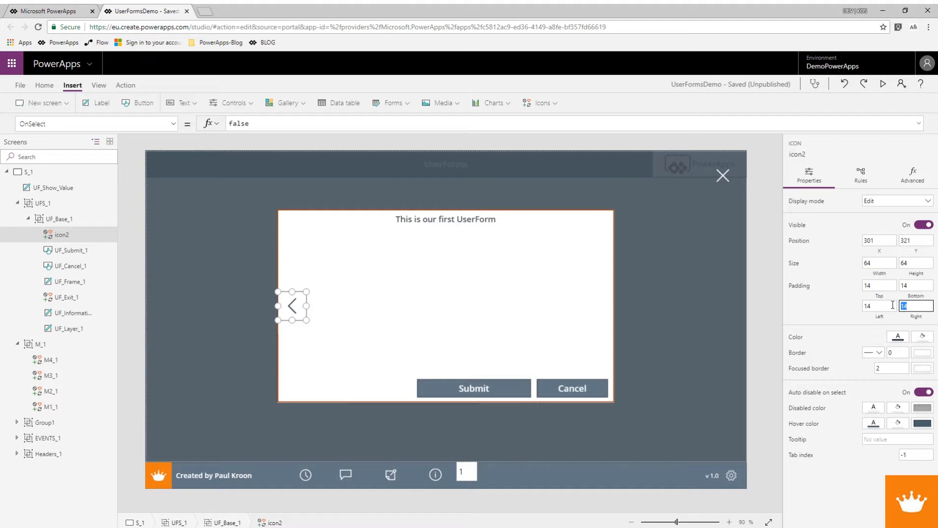
Set the left arrow icon's right padding to 20 and its left padding to 8.
{"action": "type", "text": "20"}
{"action": "key", "text": "Tab"}
{"action": "key", "text": "shift+Tab"}
{"action": "key", "text": "shift+Tab"}
{"action": "type", "text": "8"}
{"action": "key", "text": "Tab"}
Rename the left arrow icon as UF_Previous_1.
{"action": "right_click", "coordinate": [73, 236]}
{"action": "left_click", "coordinate": [96, 292]}
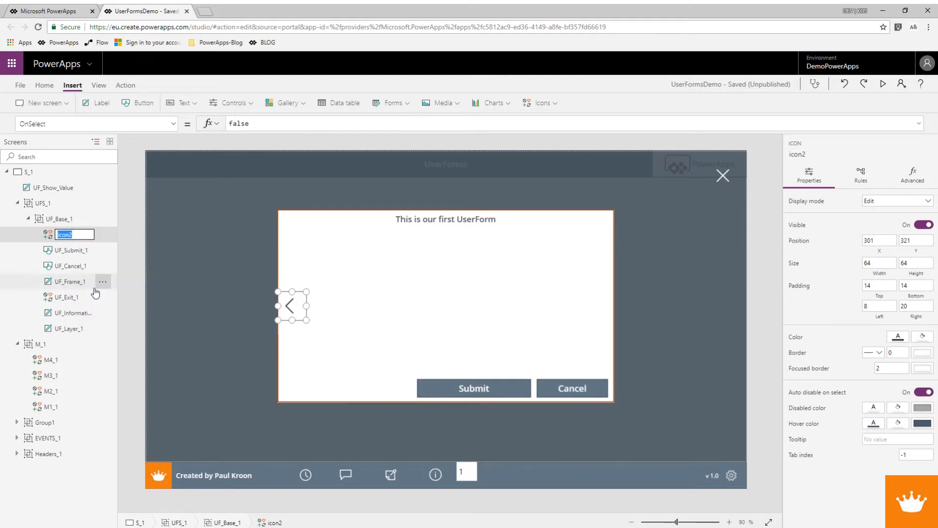
{"action": "type", "text": "UF_Previous_1"}
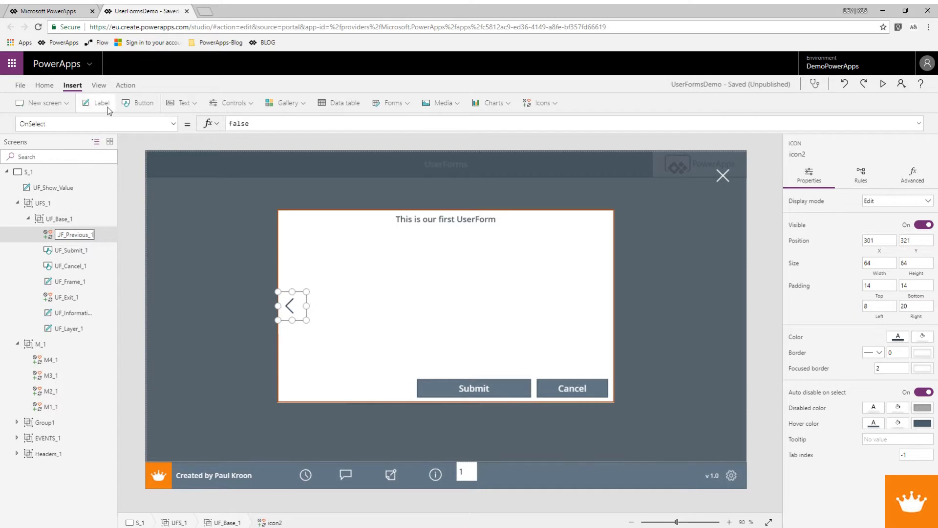
{"action": "key", "text": "Return"}
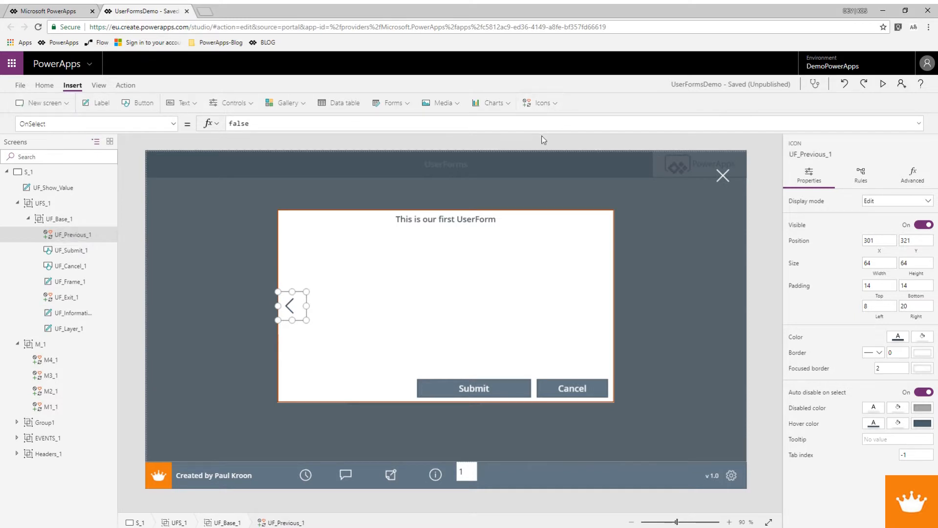
Insert a Right icon into UF_Base_1 and place it inside the white frame's right edge at X 1000, Y 321.
{"action": "left_click", "coordinate": [545, 102]}
{"action": "scroll", "coordinate": [554, 247], "scroll_direction": "down", "scroll_amount": 2}
{"action": "scroll", "coordinate": [550, 254], "scroll_direction": "down", "scroll_amount": 5}
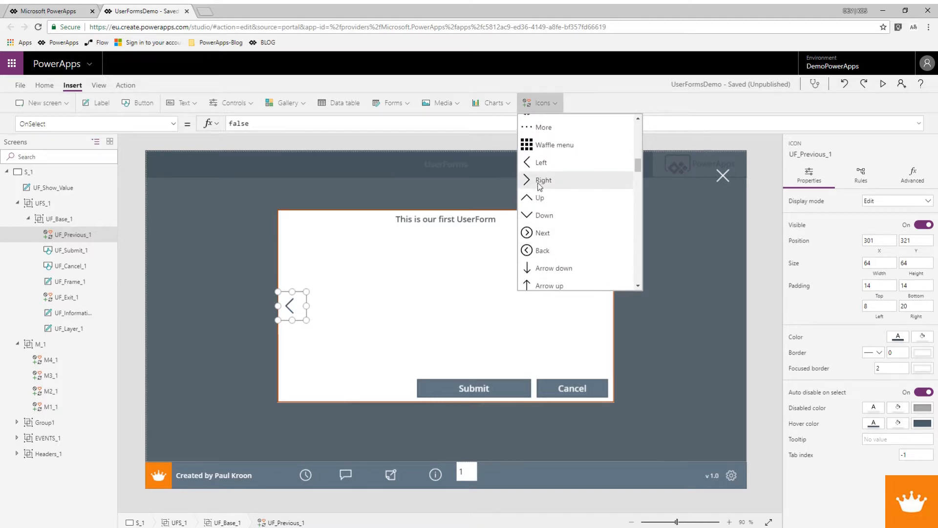
{"action": "left_click", "coordinate": [540, 182]}
{"action": "left_click_drag", "start_coordinate": [184, 197], "coordinate": [608, 321]}
Set the right arrow icon's padding to 14 for top and bottom, 20 for left and 8 for right.
{"action": "left_click", "coordinate": [877, 284]}
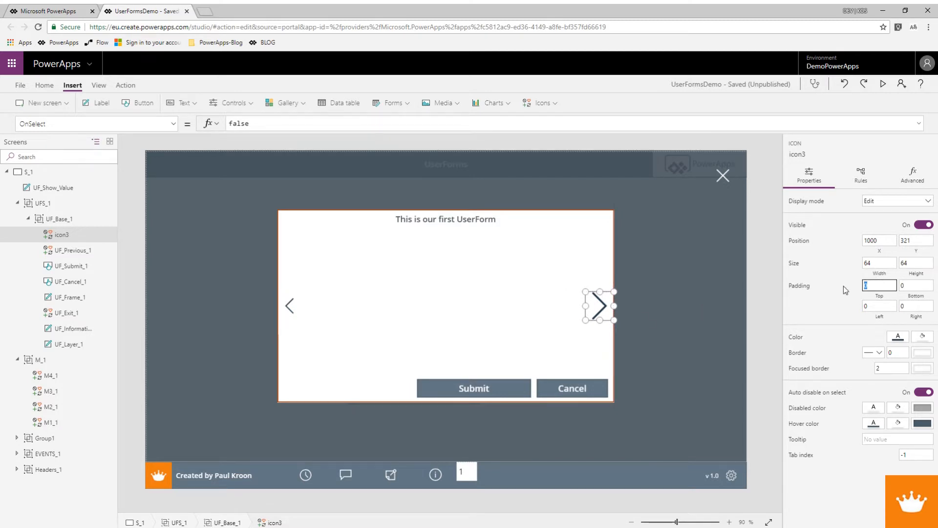
{"action": "type", "text": "14"}
{"action": "key", "text": "Tab"}
{"action": "type", "text": "14"}
{"action": "key", "text": "Tab"}
{"action": "type", "text": "20"}
{"action": "key", "text": "Tab"}
{"action": "type", "text": "8"}
{"action": "key", "text": "Tab"}
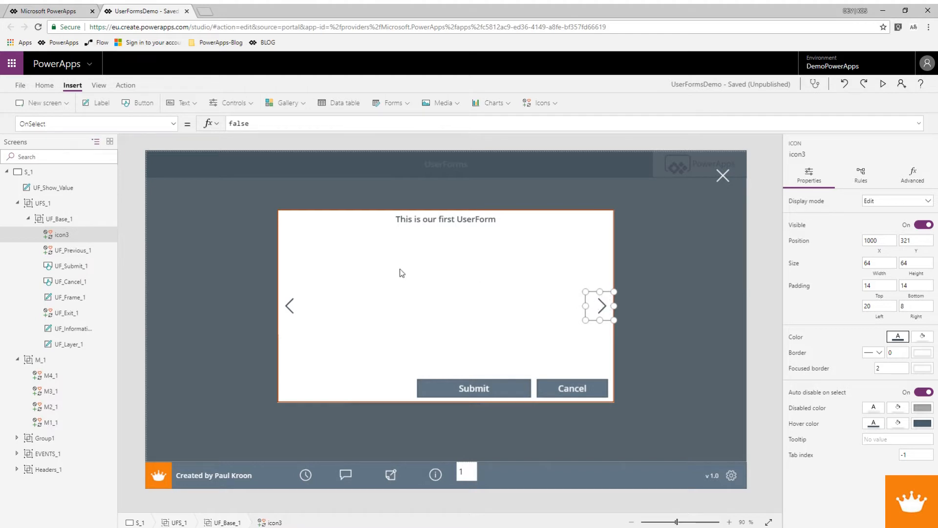
Rename the right arrow icon as UF_Next_1.
{"action": "right_click", "coordinate": [60, 236]}
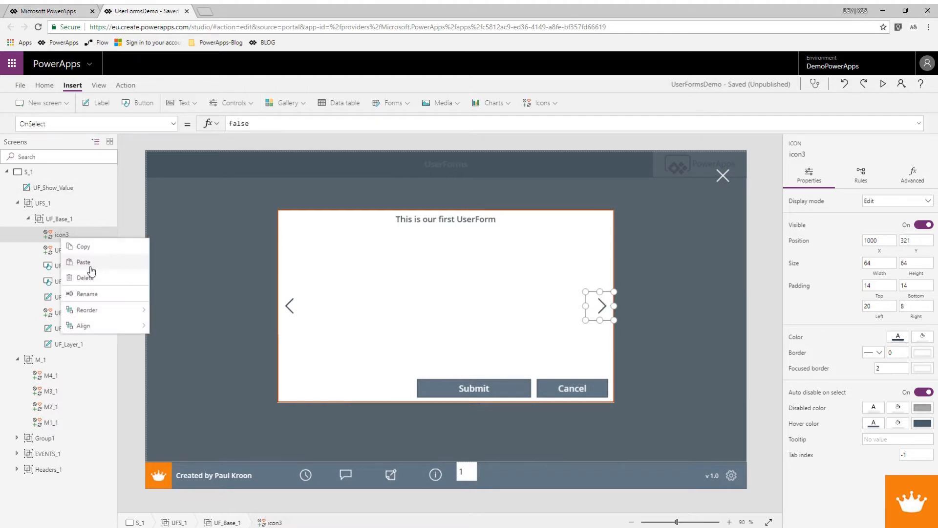
{"action": "left_click", "coordinate": [88, 297]}
{"action": "type", "text": "UF"}
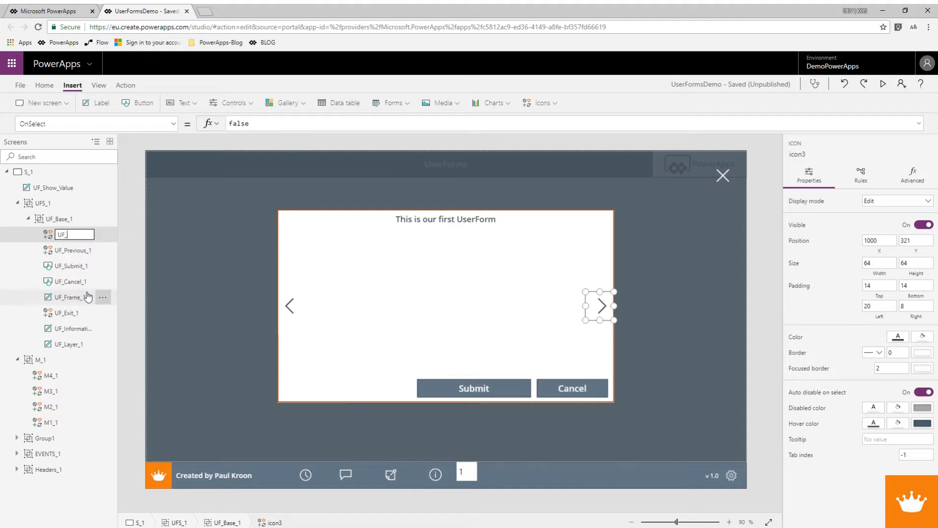
{"action": "type", "text": "_Next_1"}
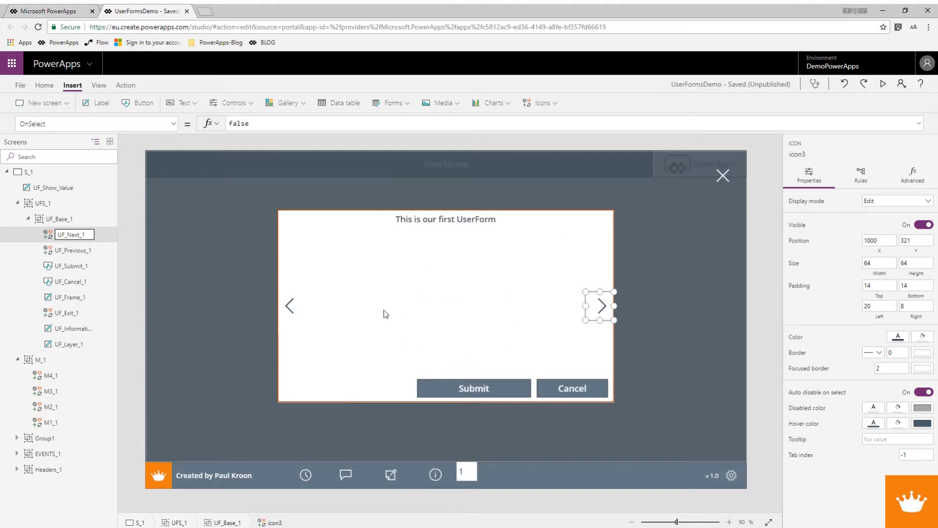
{"action": "key", "text": "Return"}
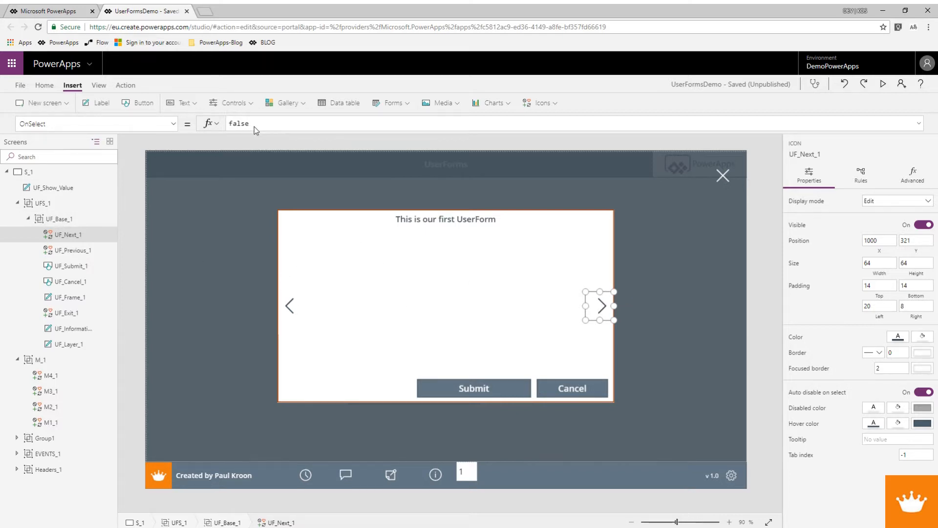
Set the Visible property of UF_Next_1 to the formula UF_Show in [9].
{"action": "left_click", "coordinate": [172, 124]}
{"action": "scroll", "coordinate": [159, 203], "scroll_direction": "down", "scroll_amount": 5}
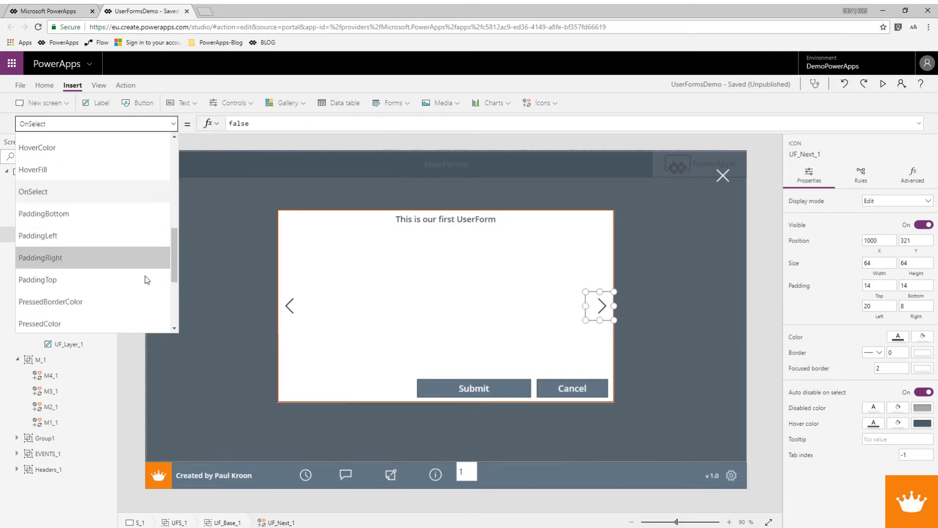
{"action": "left_click", "coordinate": [81, 264]}
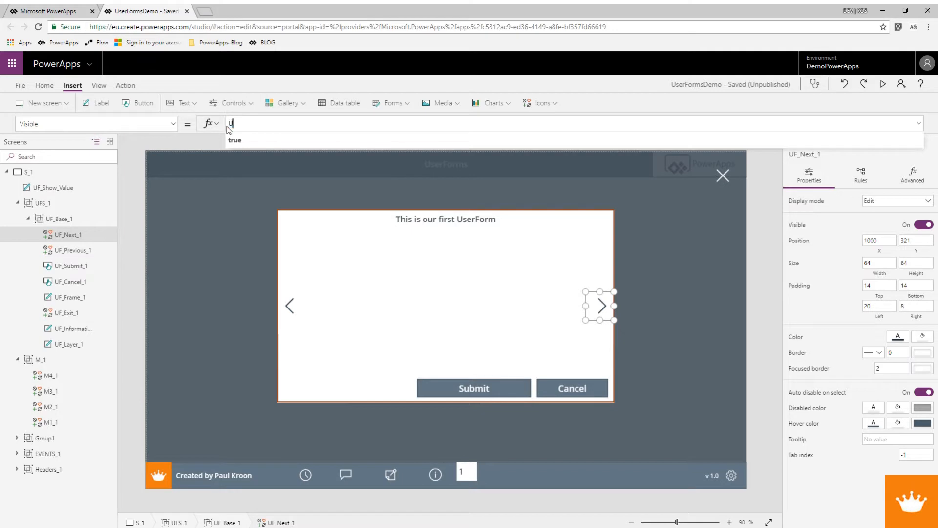
{"action": "type", "text": "UF_Show"}
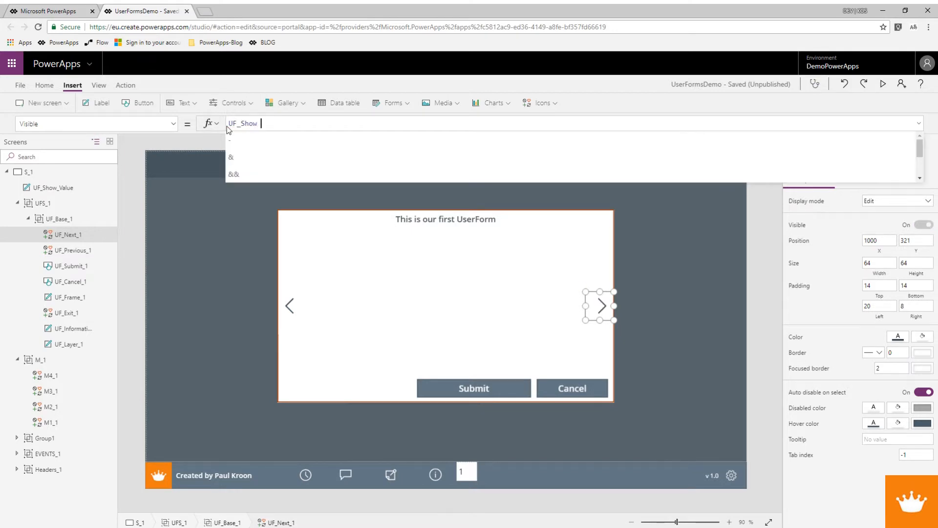
{"action": "type", "text": " in "}
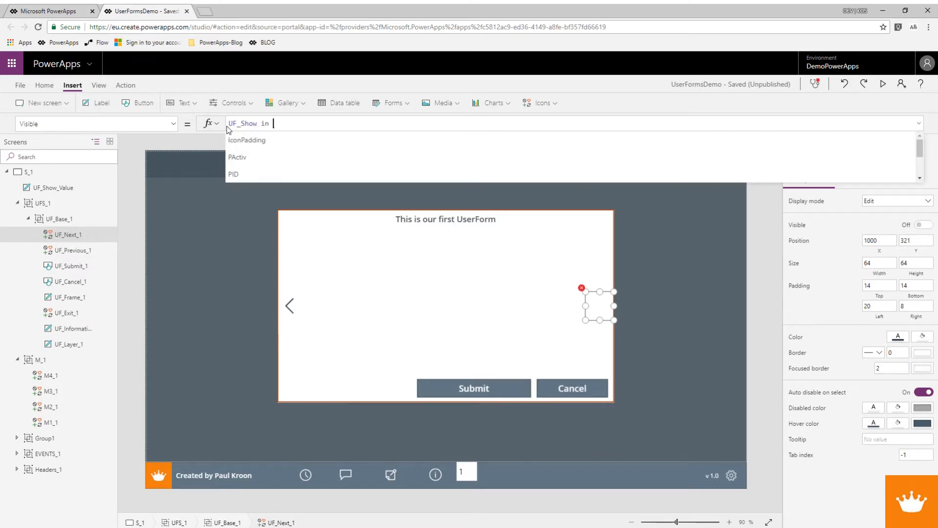
{"action": "type", "text": "[]"}
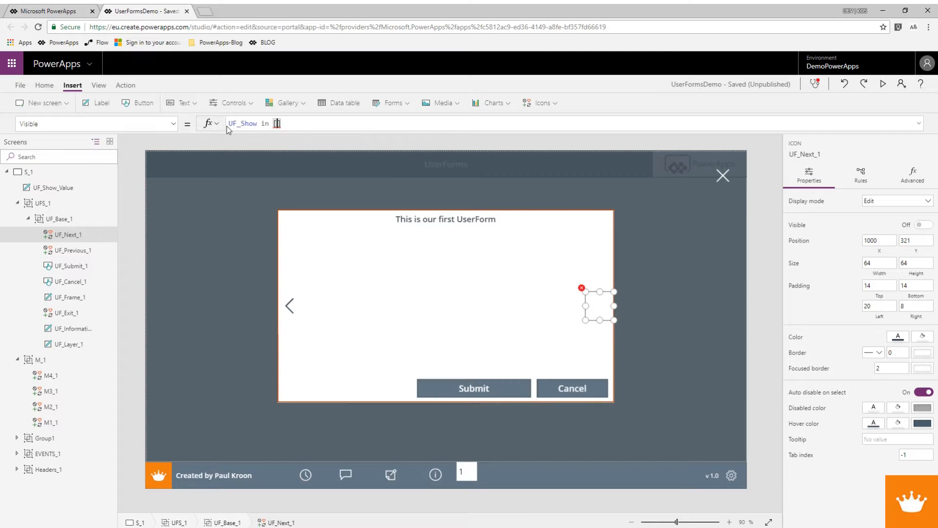
{"action": "type", "text": "9"}
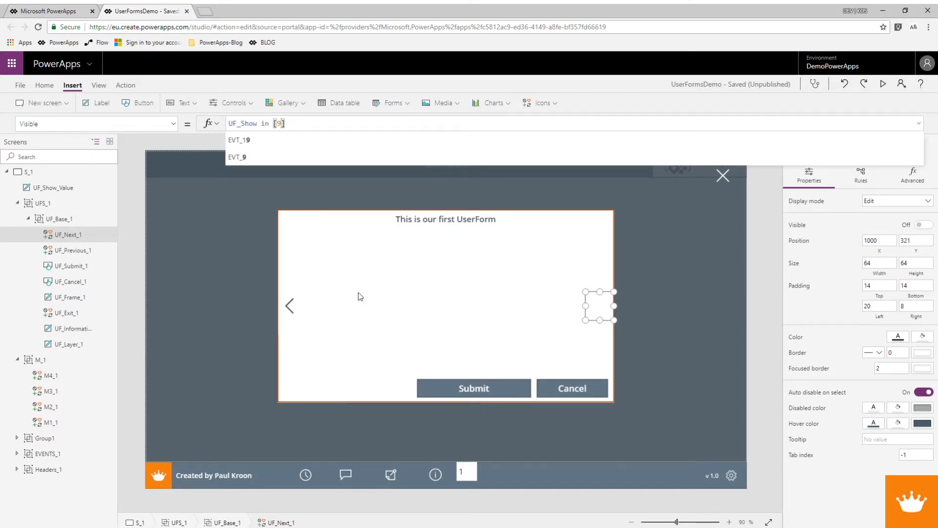
Try UF_Show in [2,9] as UF_Next_1's Visible formula and test it with the comment, clock and information icons.
{"action": "left_click", "coordinate": [278, 127]}
{"action": "type", "text": "2,"}
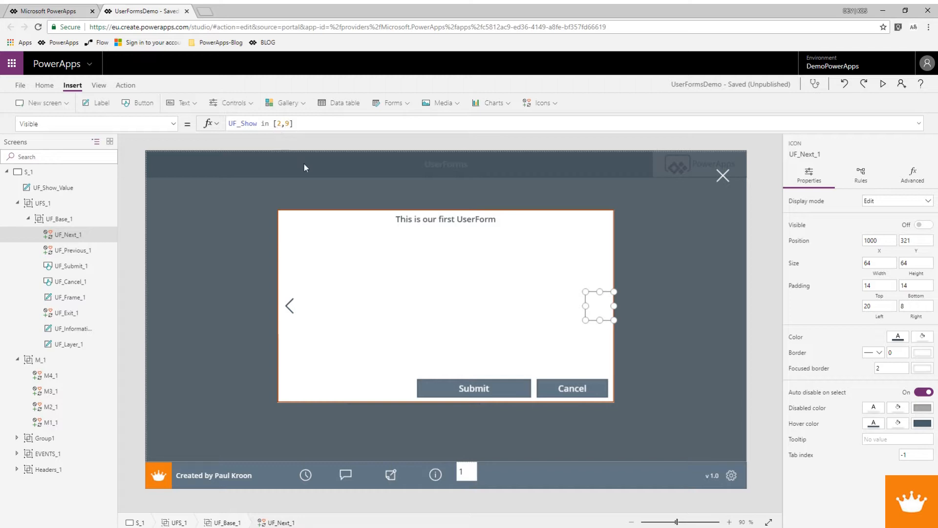
{"action": "left_click", "coordinate": [347, 479], "text": "alt"}
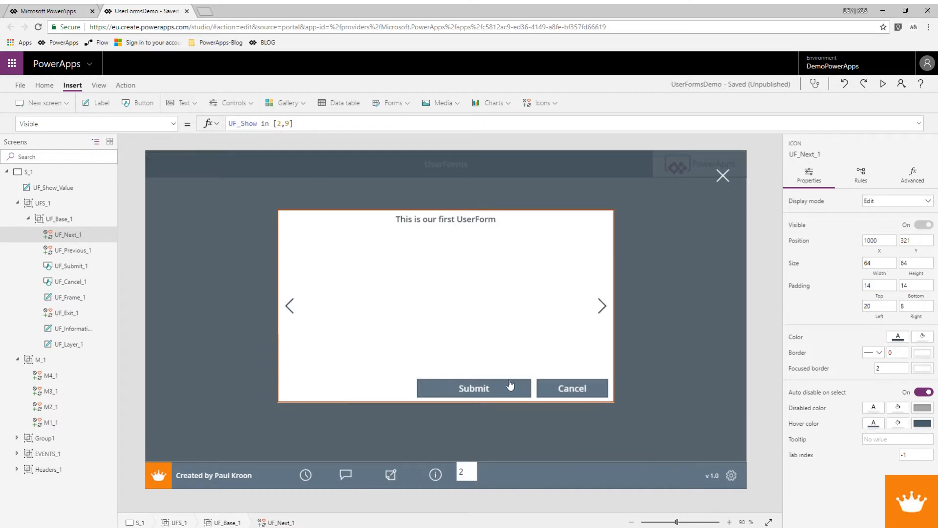
{"action": "left_click", "coordinate": [306, 474], "text": "alt"}
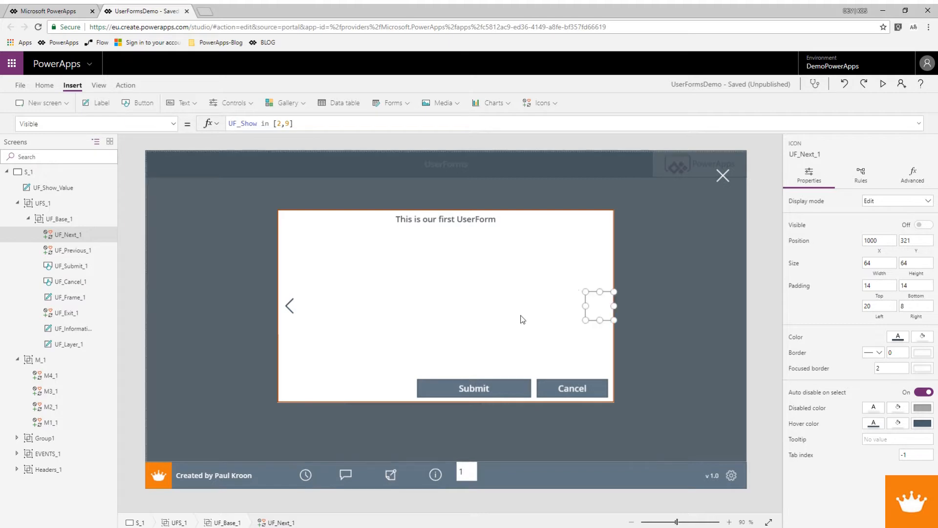
{"action": "left_click", "coordinate": [433, 481], "text": "alt"}
Remove the 2 from UF_Next_1's Visible formula and open the form of the clock icon.
{"action": "left_click", "coordinate": [284, 123]}
{"action": "key", "text": "BackSpace"}
{"action": "key", "text": "BackSpace"}
{"action": "left_click", "coordinate": [305, 475], "text": "alt"}
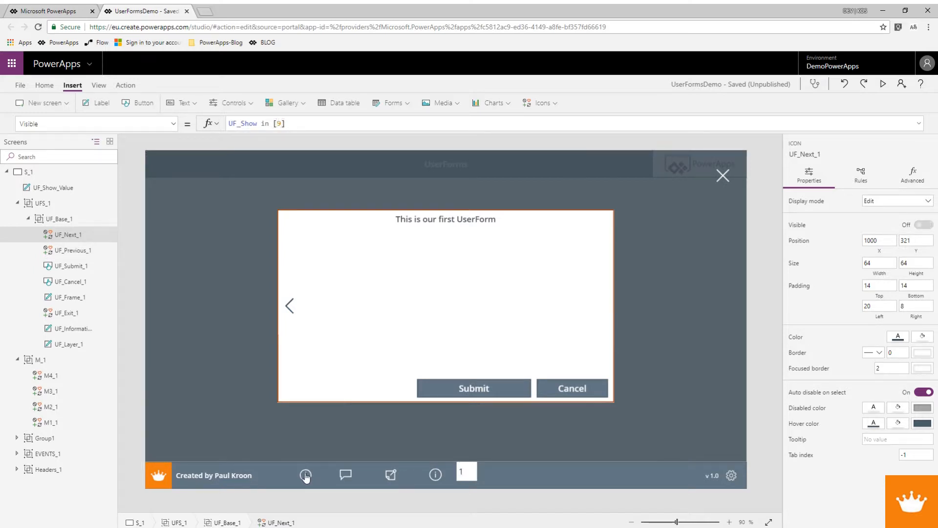
Set the Visible property of UF_Previous_1 to the formula UF_Show in [9].
{"action": "left_click", "coordinate": [295, 305]}
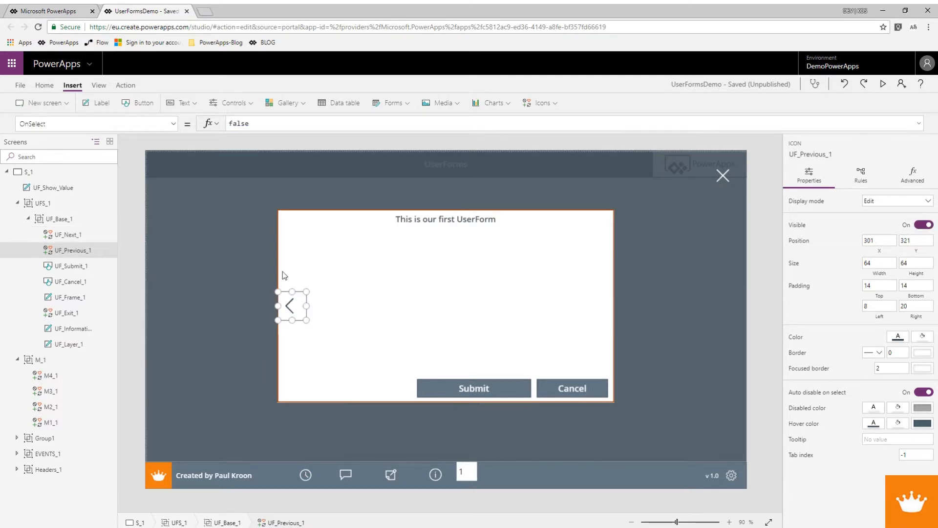
{"action": "left_click", "coordinate": [175, 124]}
{"action": "scroll", "coordinate": [132, 259], "scroll_direction": "down", "scroll_amount": 5}
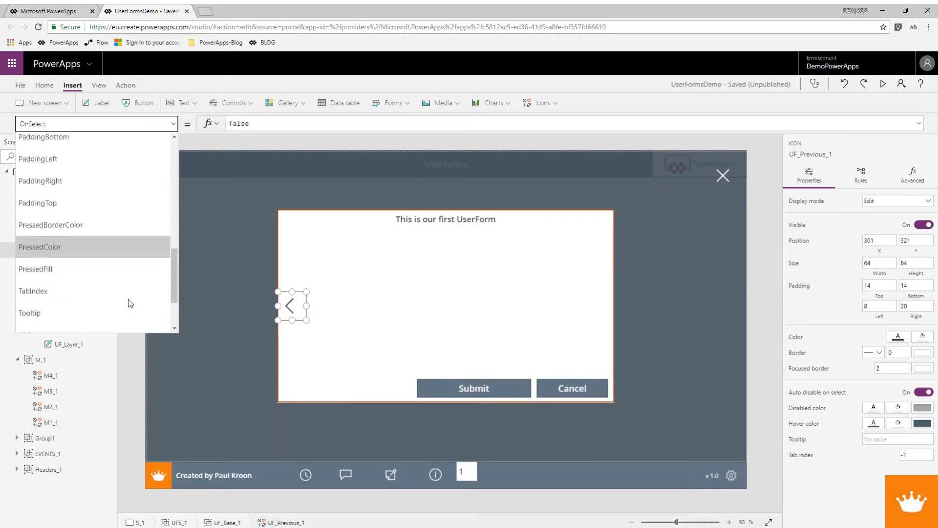
{"action": "left_click", "coordinate": [101, 256]}
{"action": "double_click", "coordinate": [226, 125]}
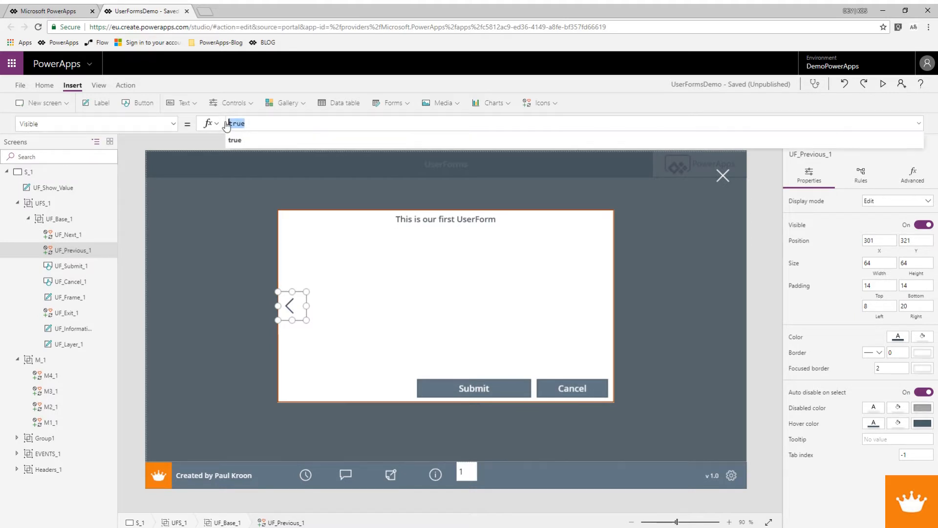
{"action": "type", "text": "UF_Sh"}
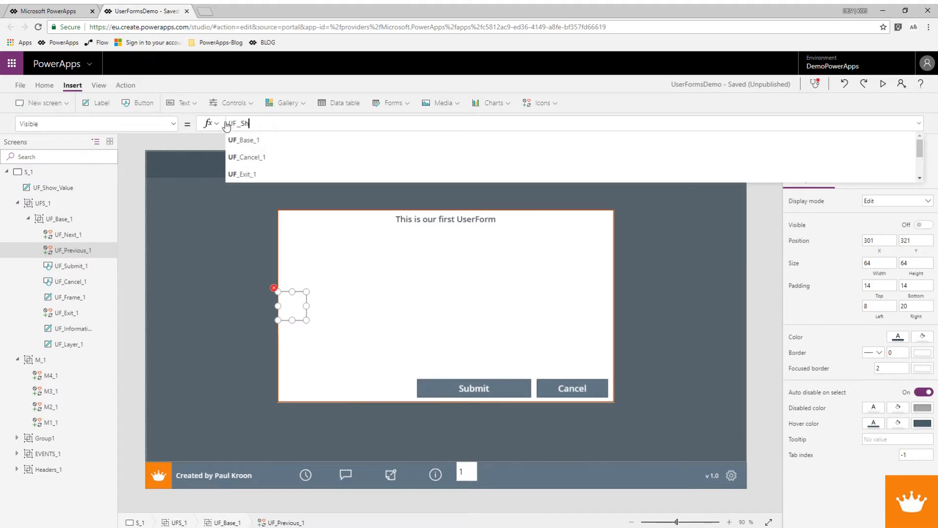
{"action": "type", "text": "ow in"}
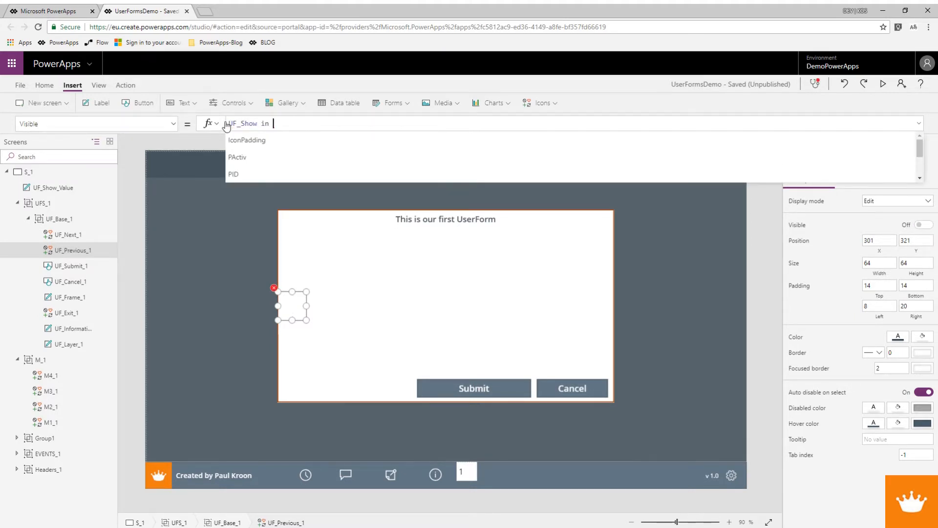
{"action": "type", "text": " [9]"}
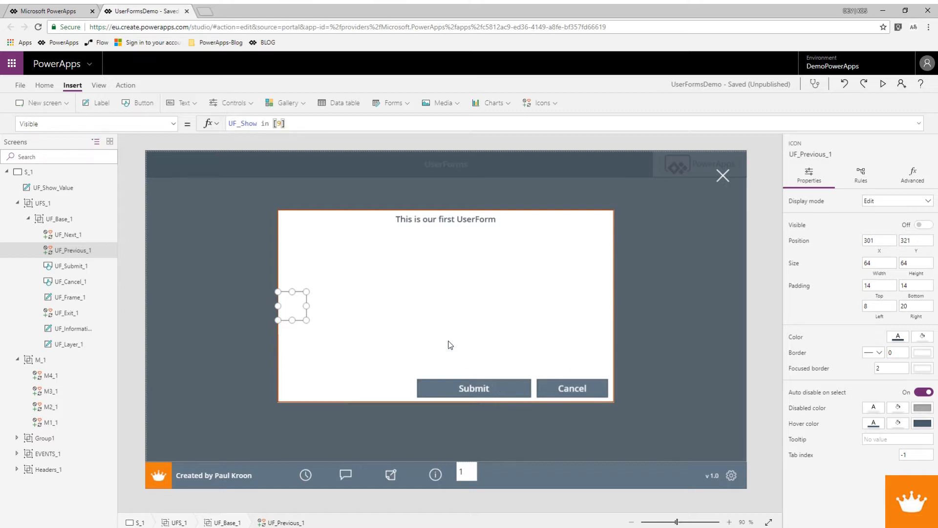
Set the Visible property of the UF_Information_1 label to the formula UF_Show in [9].
{"action": "left_click", "coordinate": [661, 302]}
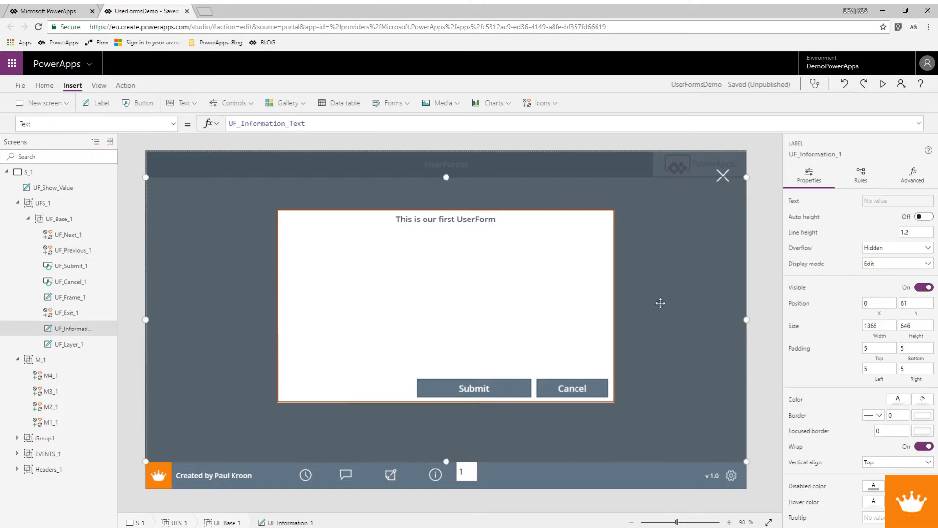
{"action": "left_click", "coordinate": [174, 125]}
{"action": "scroll", "coordinate": [118, 277], "scroll_direction": "down", "scroll_amount": 1}
{"action": "left_click", "coordinate": [82, 271]}
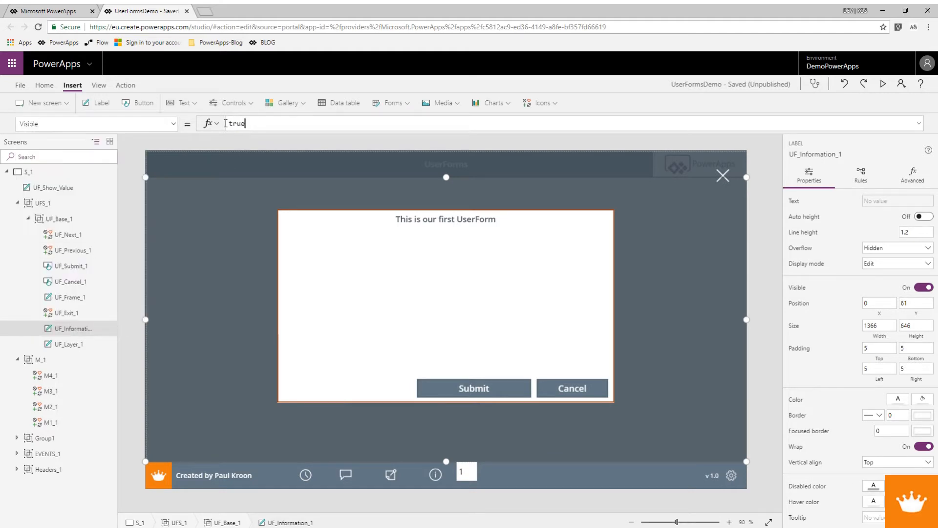
{"action": "double_click", "coordinate": [244, 123]}
{"action": "type", "text": "UF"}
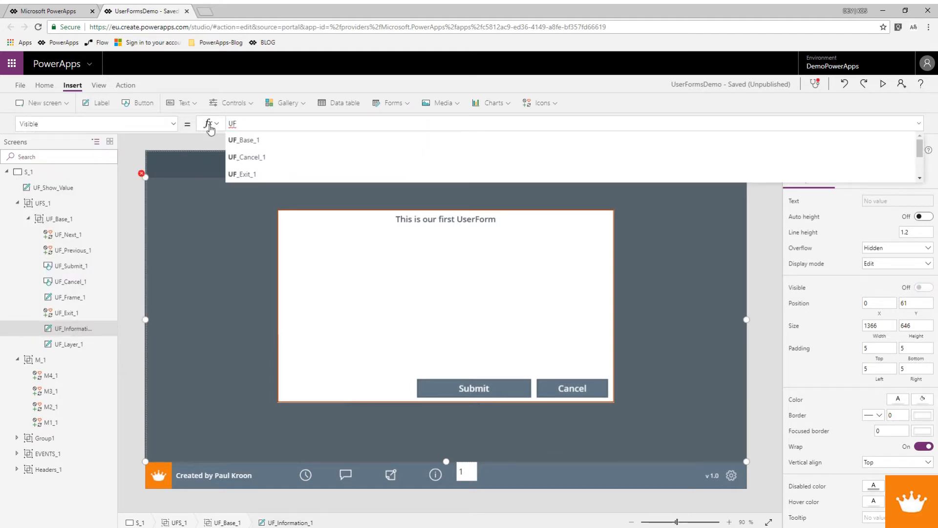
{"action": "type", "text": "_Show"}
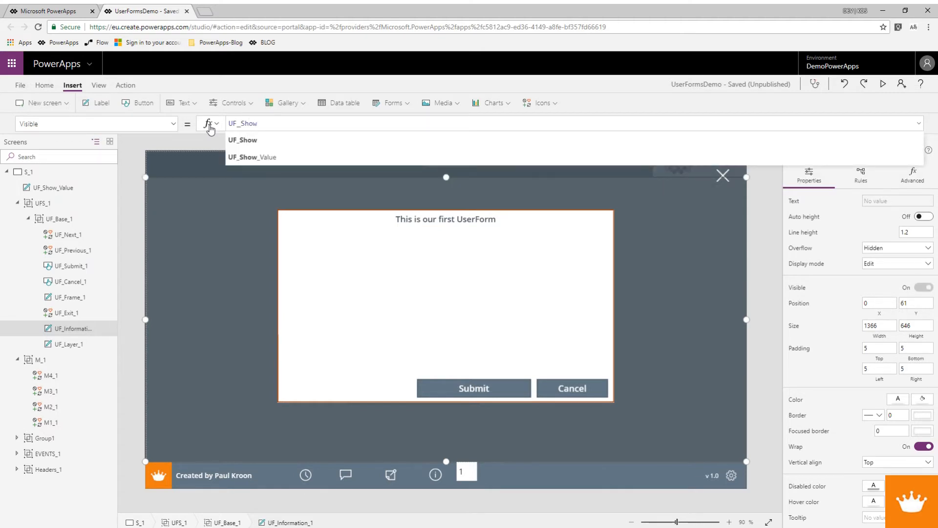
{"action": "type", "text": " in [9"}
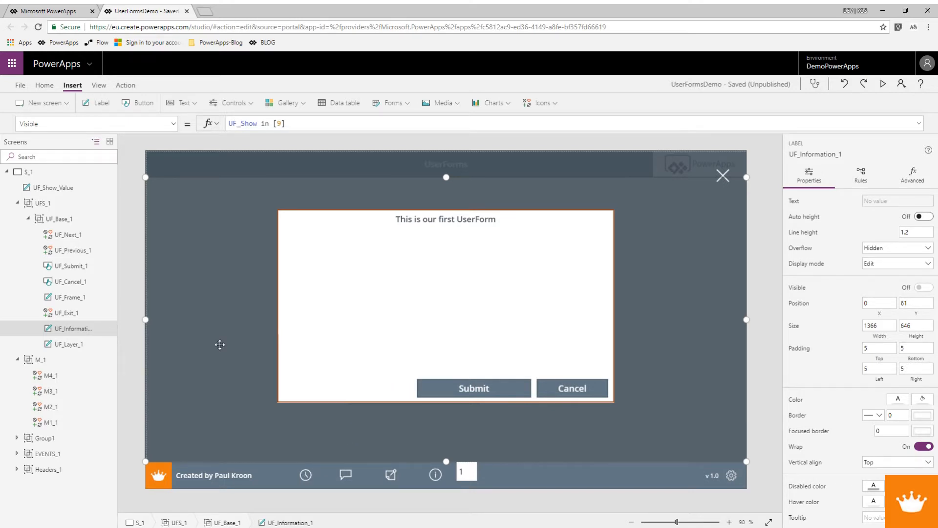
Set the Visible property of the UF_Cancel_1 button to the formula UF_Show in [1].
{"action": "left_click", "coordinate": [73, 282]}
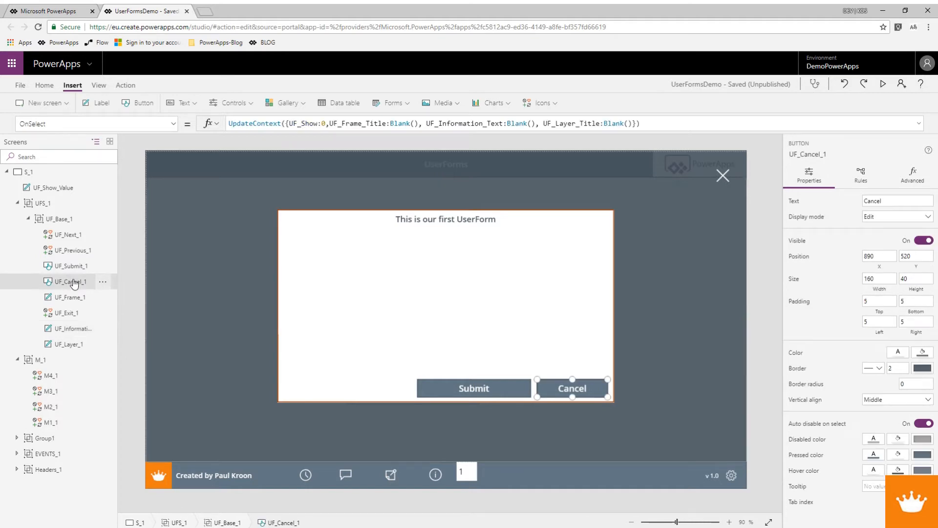
{"action": "left_click", "coordinate": [174, 123]}
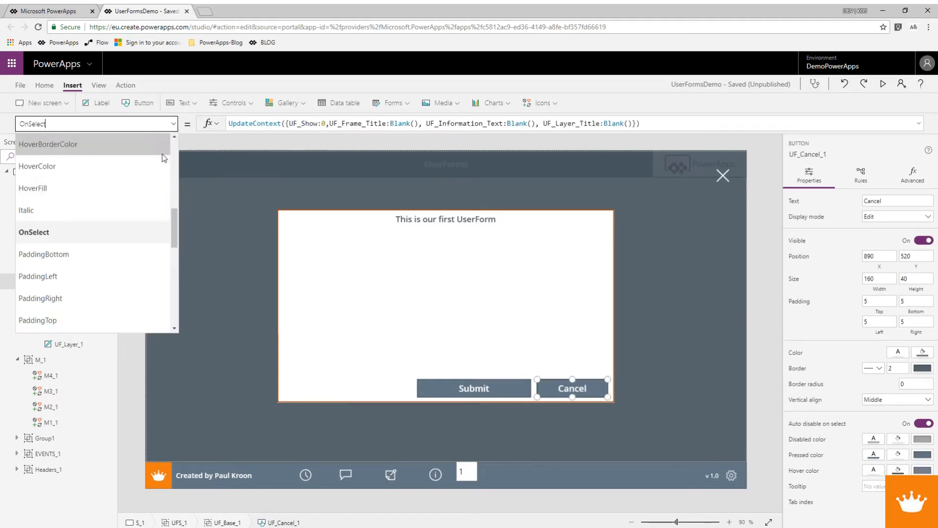
{"action": "scroll", "coordinate": [129, 285], "scroll_direction": "down", "scroll_amount": 10}
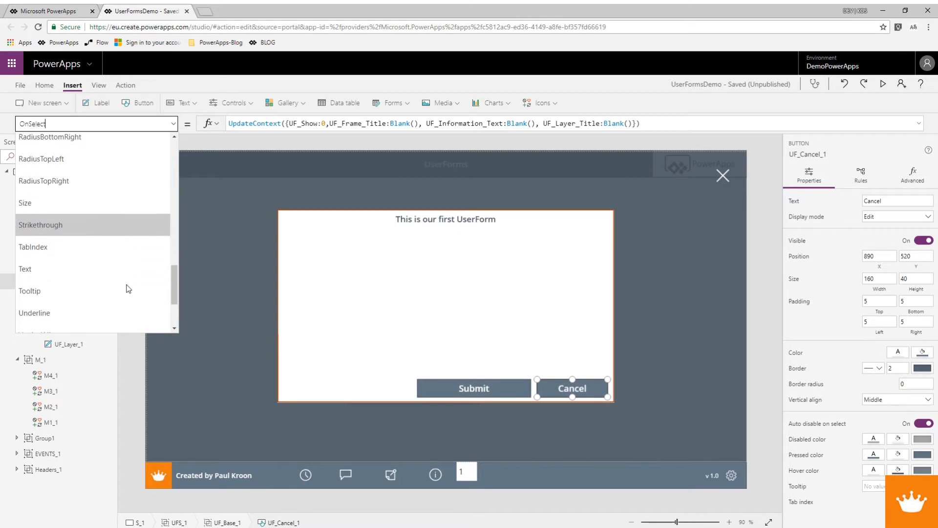
{"action": "left_click", "coordinate": [71, 273]}
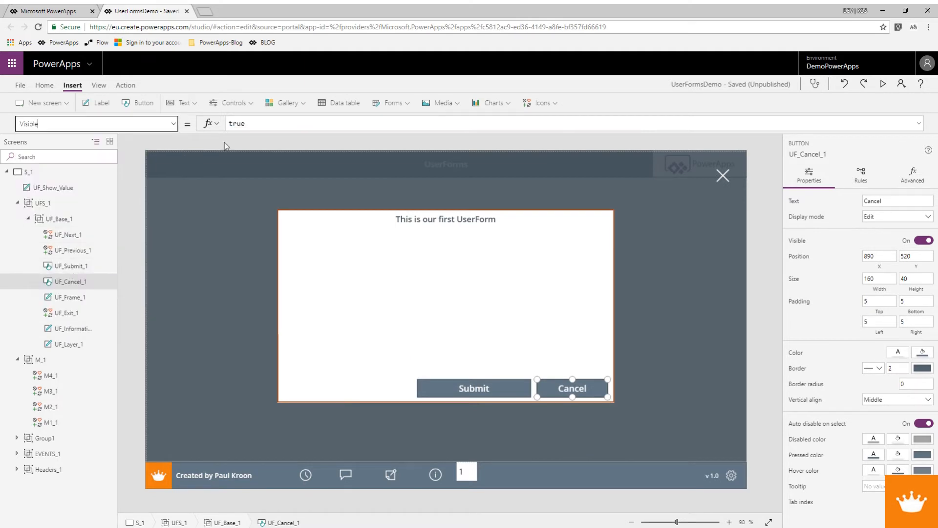
{"action": "left_click_drag", "start_coordinate": [257, 124], "coordinate": [220, 128]}
{"action": "type", "text": "UF"}
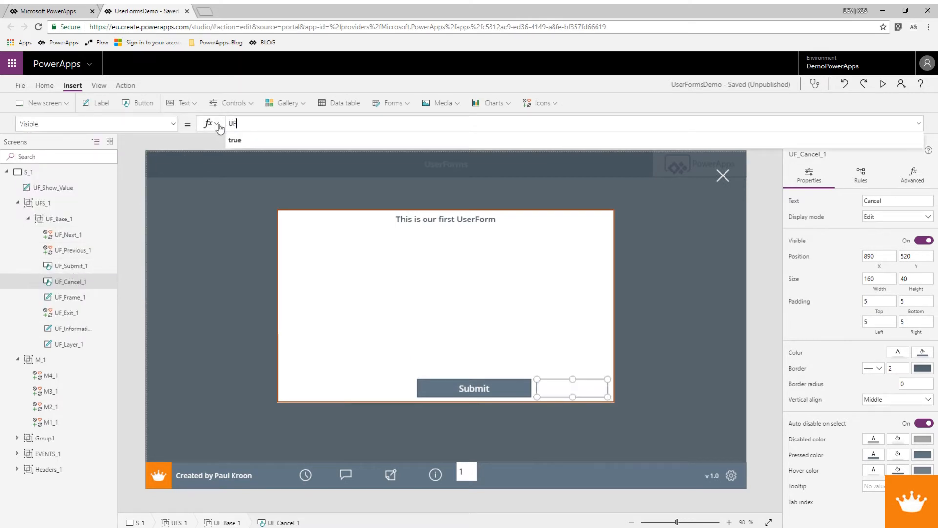
{"action": "type", "text": "_Show in [1]"}
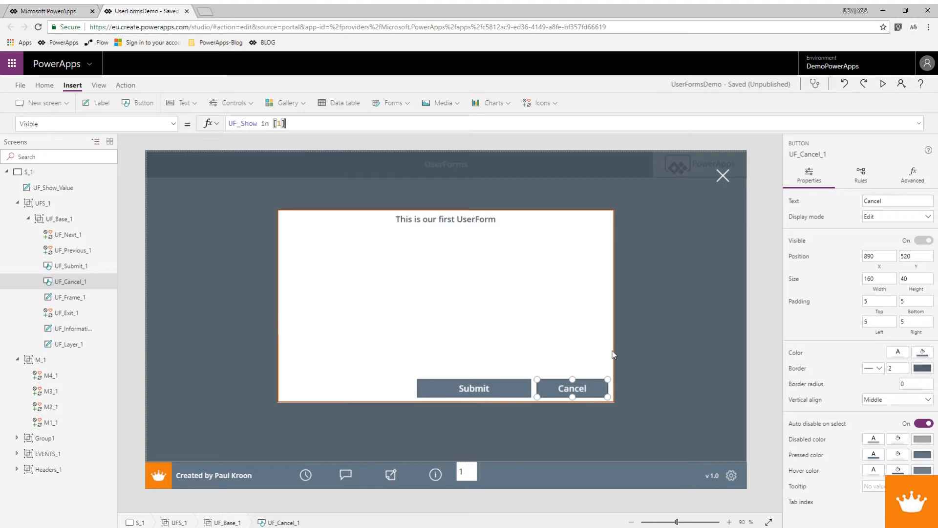
Fill the Submit button with the dark green theme color RGBA(99, 139, 44, 1).
{"action": "left_click", "coordinate": [471, 386]}
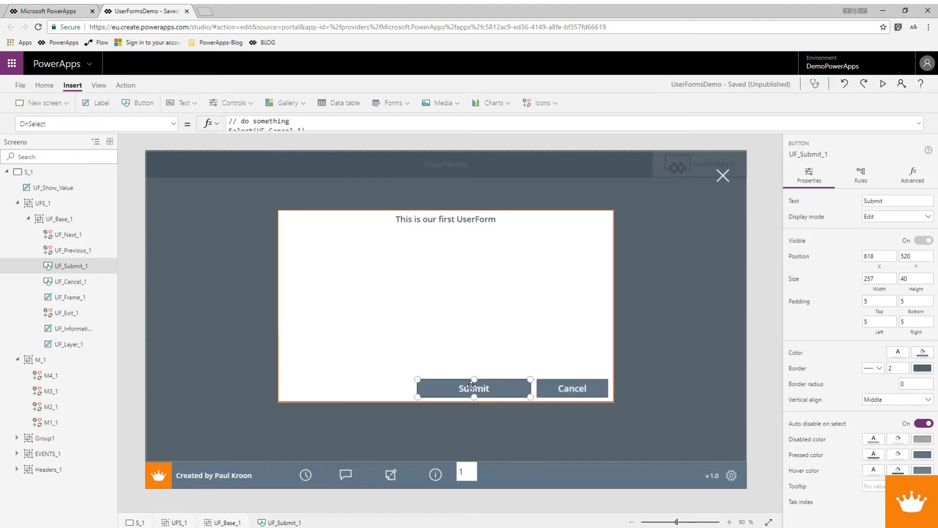
{"action": "left_click", "coordinate": [45, 85]}
{"action": "left_click", "coordinate": [404, 102]}
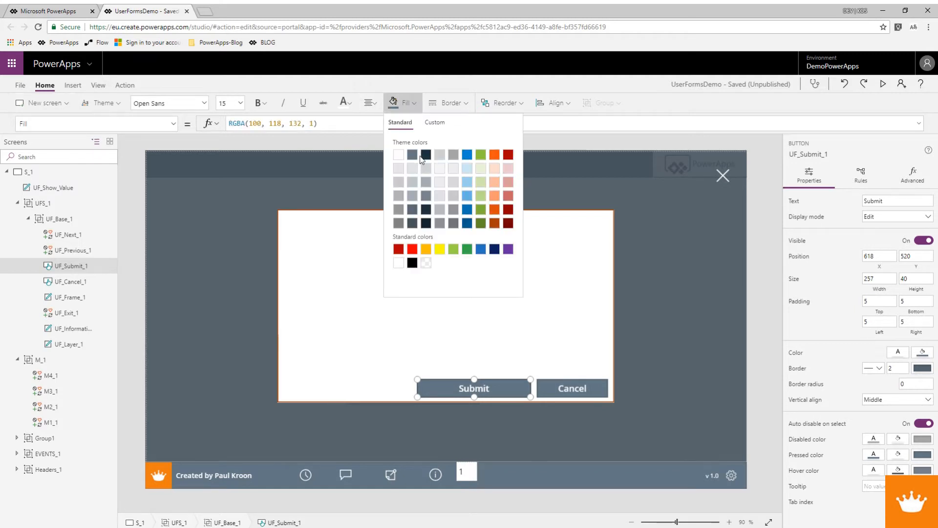
{"action": "left_click", "coordinate": [481, 223]}
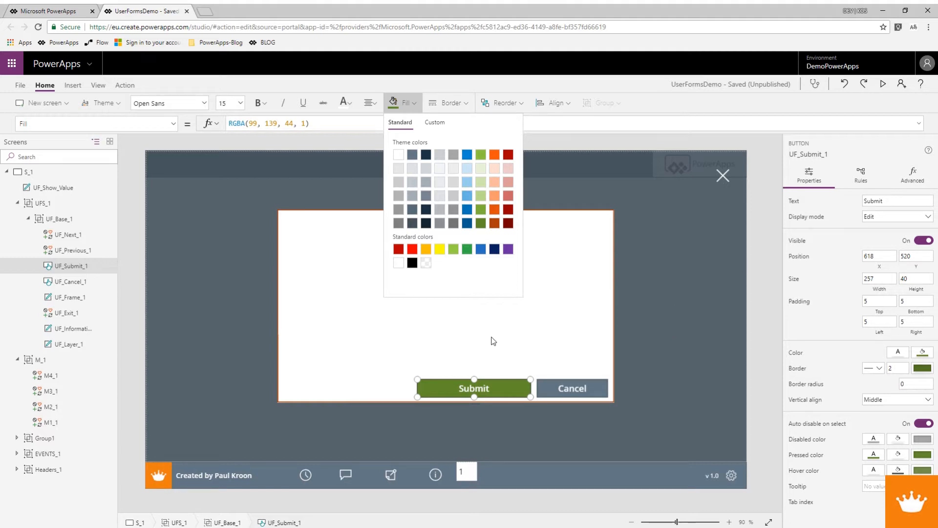
{"action": "left_click", "coordinate": [435, 315]}
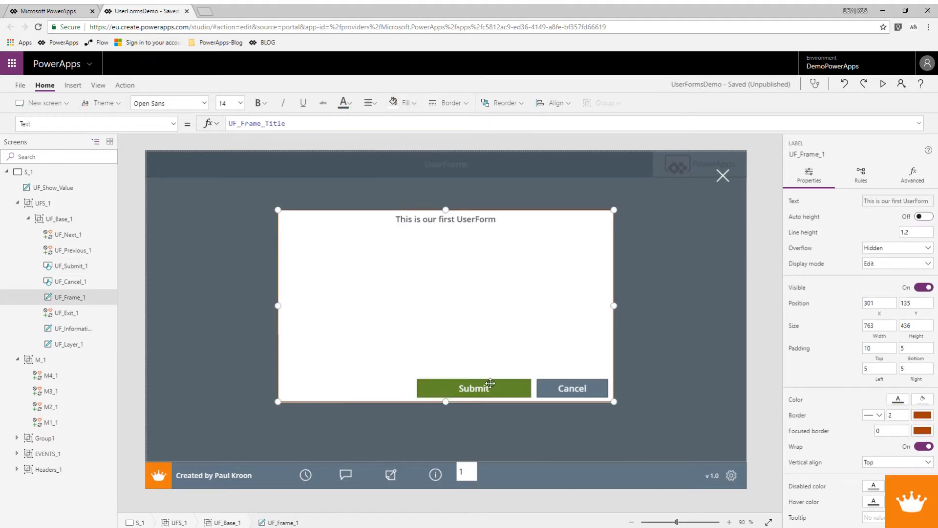
Set UF_Submit_1's Visible formula to UF_Cancel_1.Visible and test it with the comment and clock icons.
{"action": "left_click", "coordinate": [73, 268]}
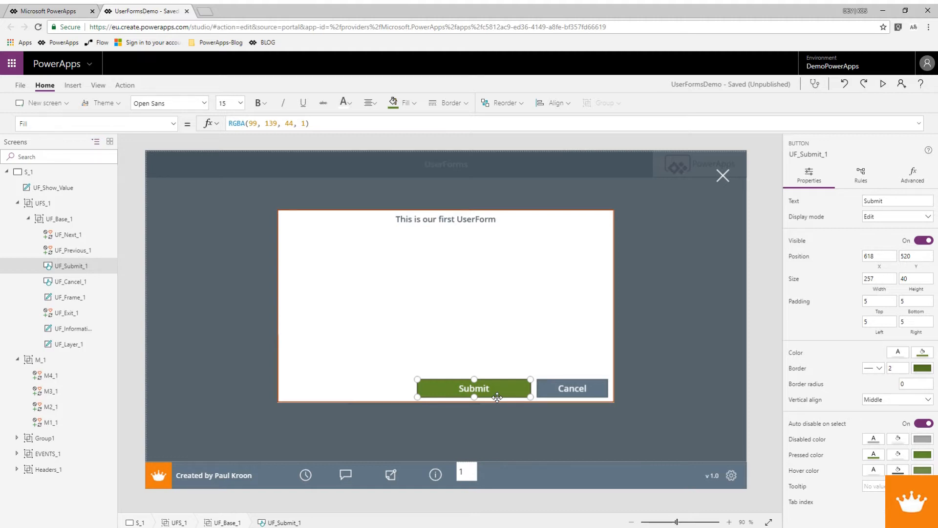
{"action": "left_click", "coordinate": [173, 123]}
{"action": "scroll", "coordinate": [103, 299], "scroll_direction": "down", "scroll_amount": 5}
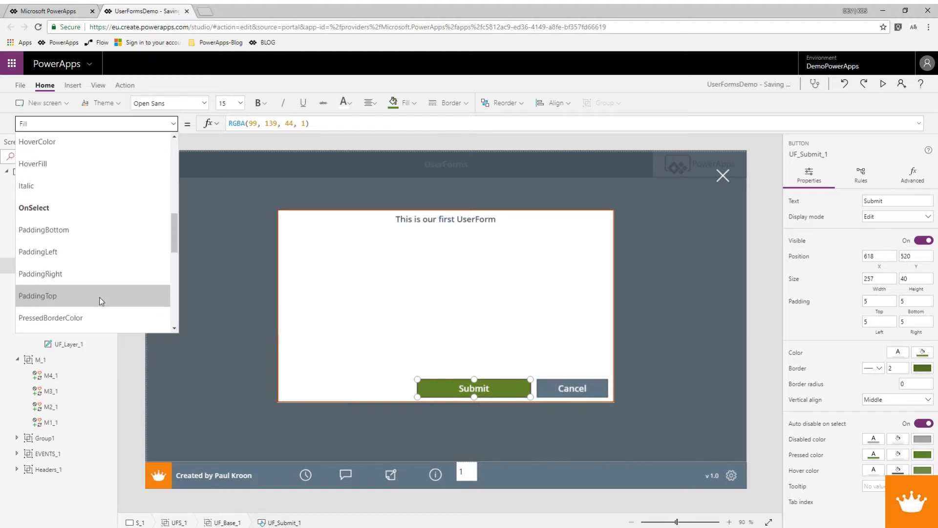
{"action": "scroll", "coordinate": [100, 303], "scroll_direction": "down", "scroll_amount": 5}
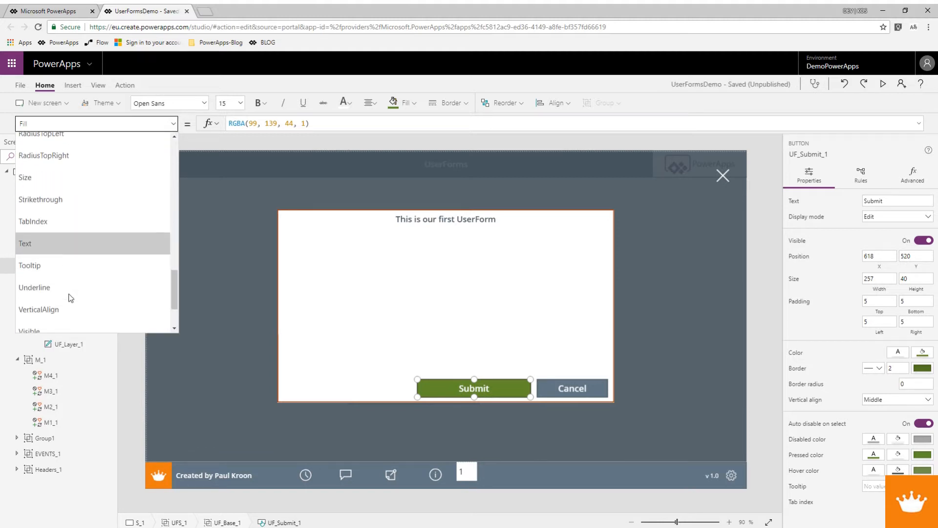
{"action": "left_click", "coordinate": [56, 284]}
{"action": "left_click_drag", "start_coordinate": [253, 125], "coordinate": [219, 130]}
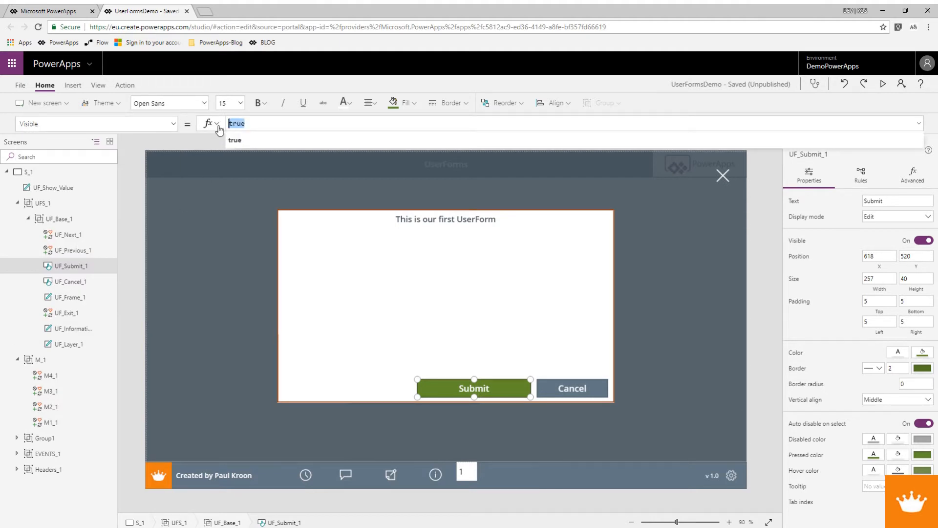
{"action": "type", "text": "UF_Cancel_1.Visible"}
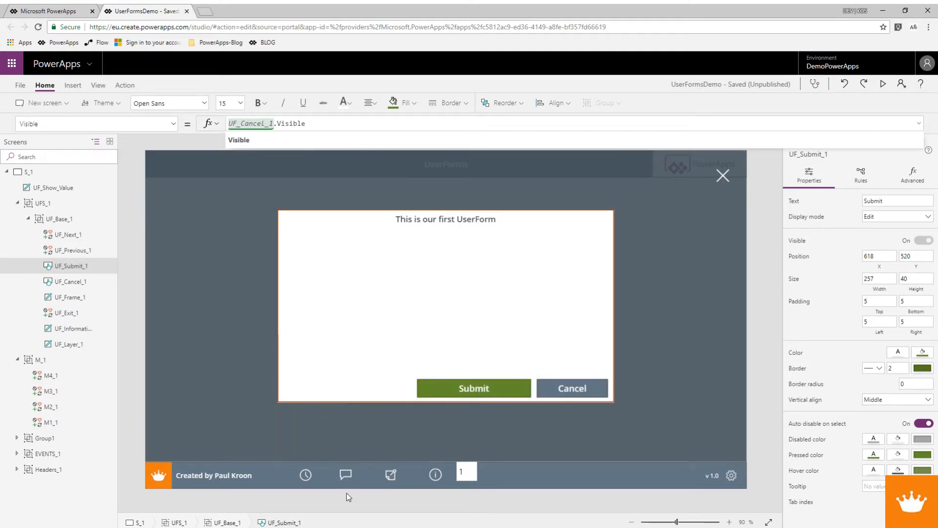
{"action": "left_click", "coordinate": [346, 476], "text": "alt"}
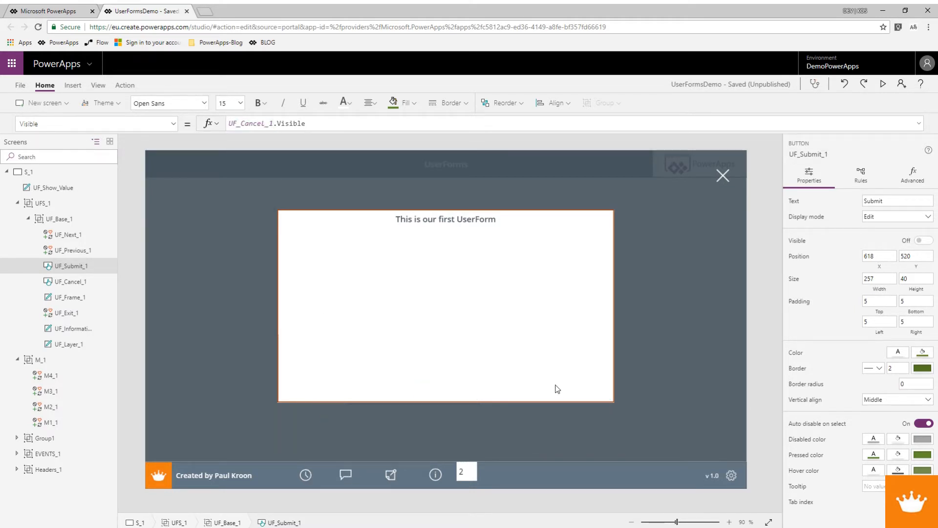
{"action": "left_click", "coordinate": [305, 476], "text": "alt"}
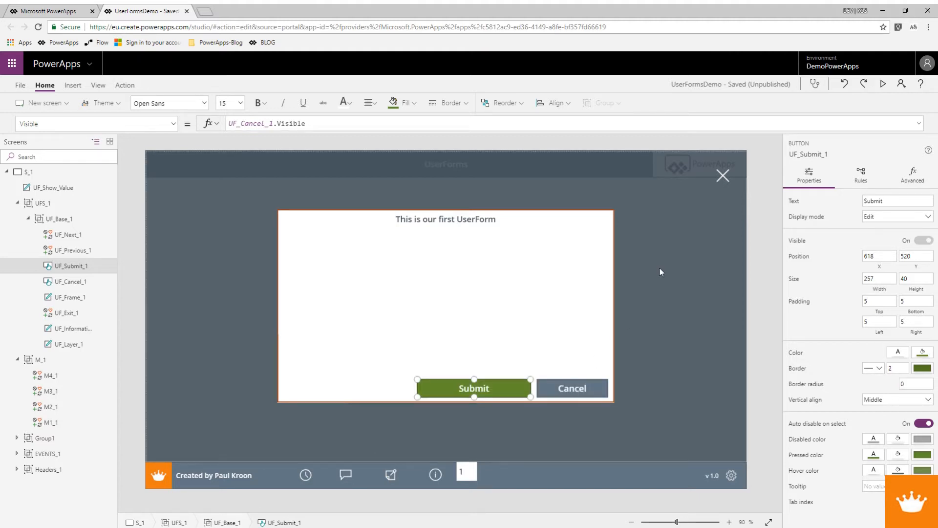
Set the Visible property of the UF_Exit_1 icon to the formula ! UF_Cancel_1.Visible.
{"action": "left_click", "coordinate": [723, 176]}
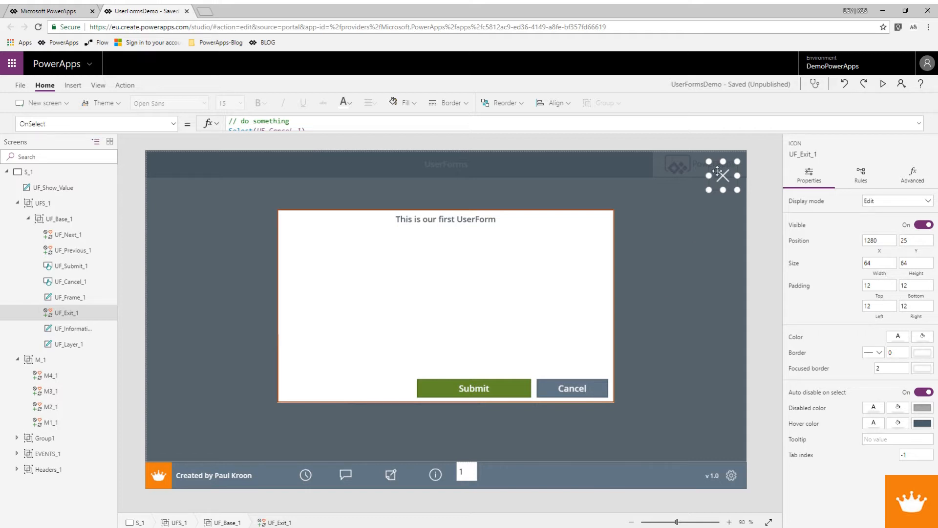
{"action": "left_click", "coordinate": [173, 123]}
{"action": "scroll", "coordinate": [91, 272], "scroll_direction": "down", "scroll_amount": 3}
{"action": "scroll", "coordinate": [91, 272], "scroll_direction": "down", "scroll_amount": 2}
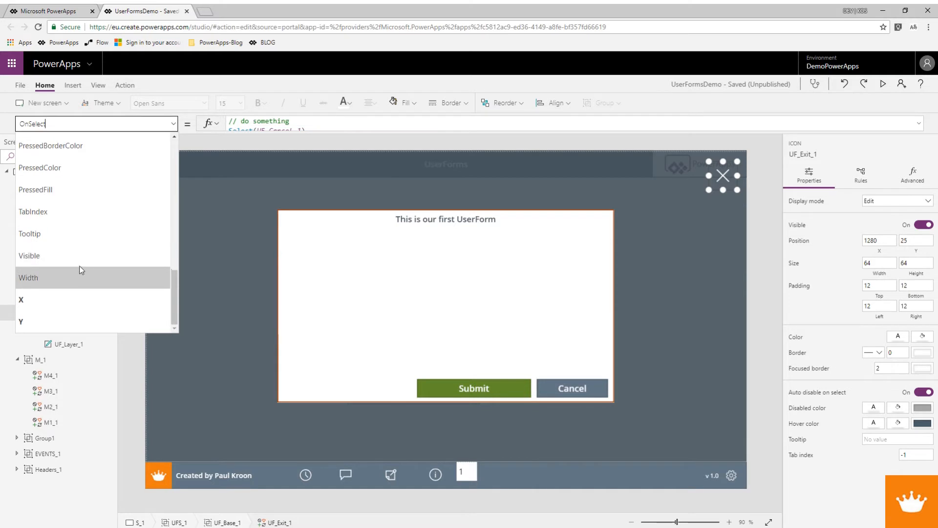
{"action": "left_click", "coordinate": [65, 255]}
{"action": "left_click_drag", "start_coordinate": [233, 123], "coordinate": [227, 126]}
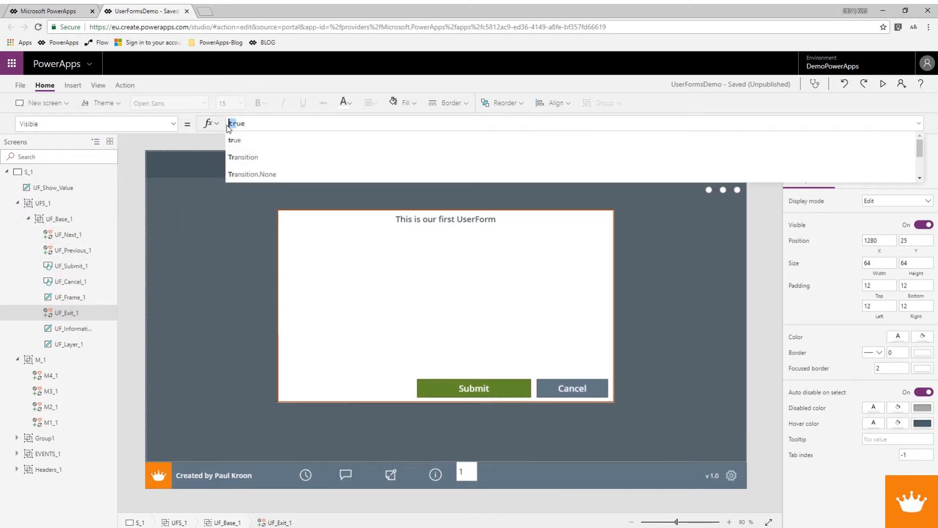
{"action": "key", "text": "BackSpace"}
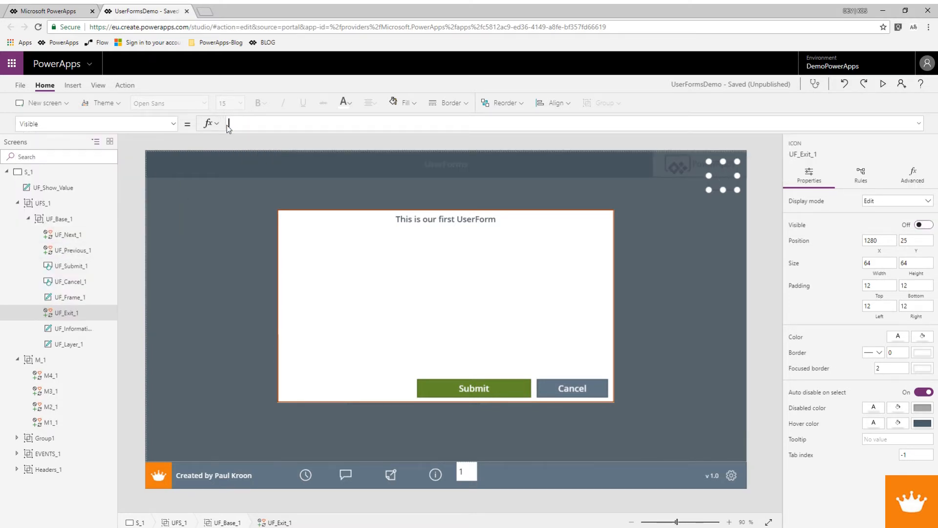
{"action": "type", "text": "! UF_Show"}
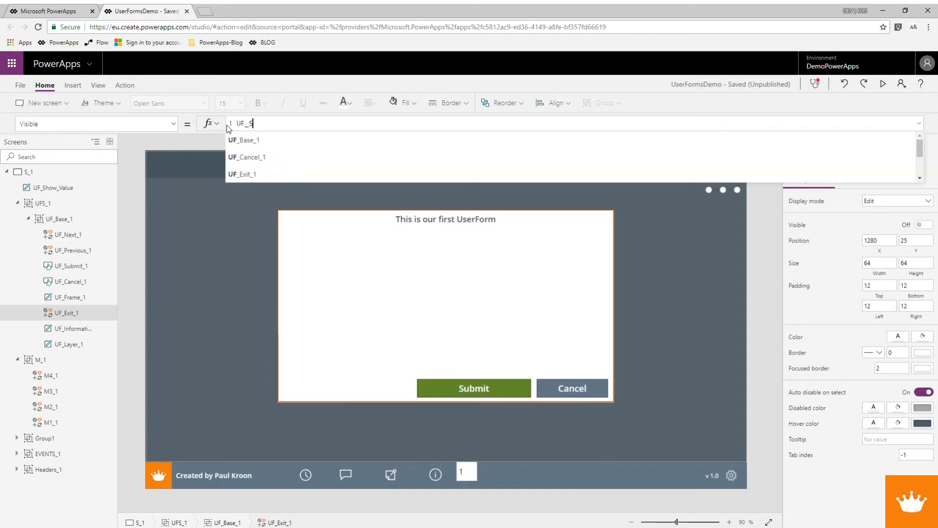
{"action": "key", "text": "BackSpace"}
{"action": "key", "text": "BackSpace"}
{"action": "key", "text": "BackSpace"}
{"action": "key", "text": "BackSpace"}
{"action": "type", "text": "Ca"}
{"action": "key", "text": "Tab"}
{"action": "type", "text": "."}
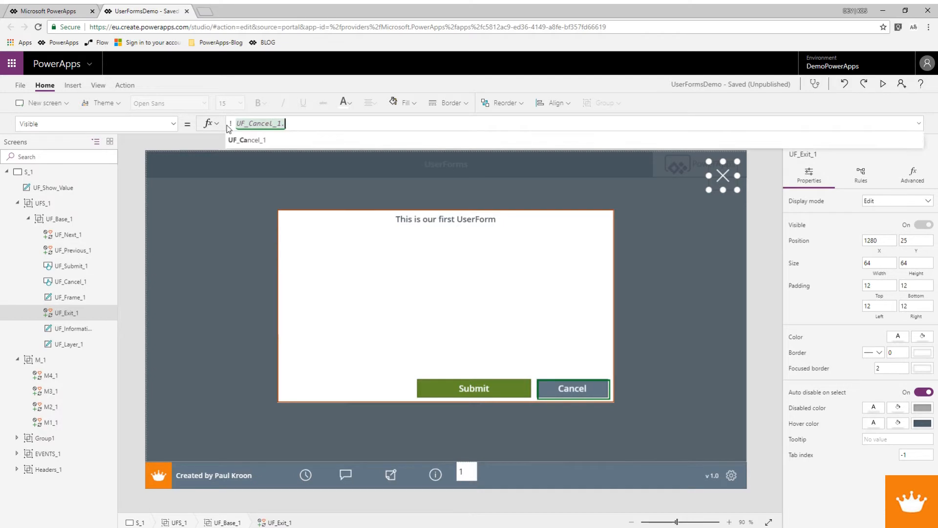
{"action": "type", "text": "Visible"}
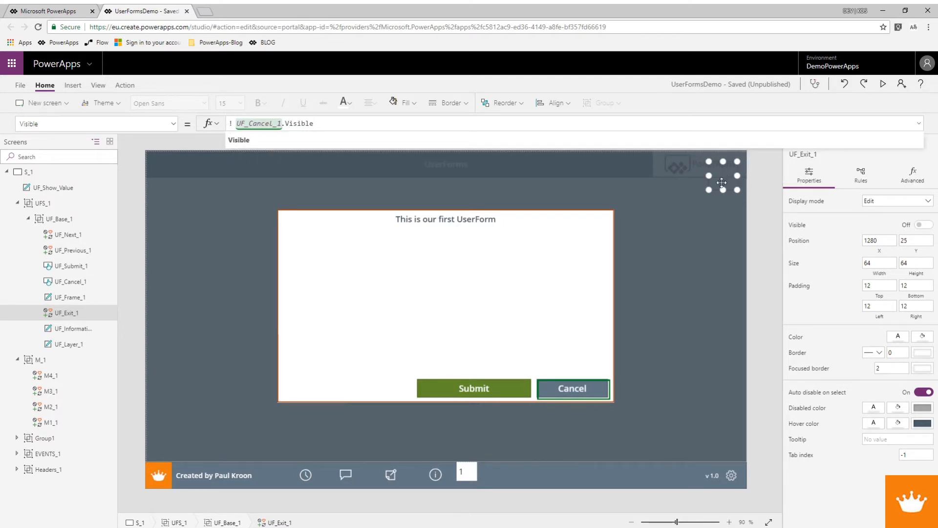
Test the exit icon's visibility by running the comment and clock icons.
{"action": "left_click", "coordinate": [347, 475]}
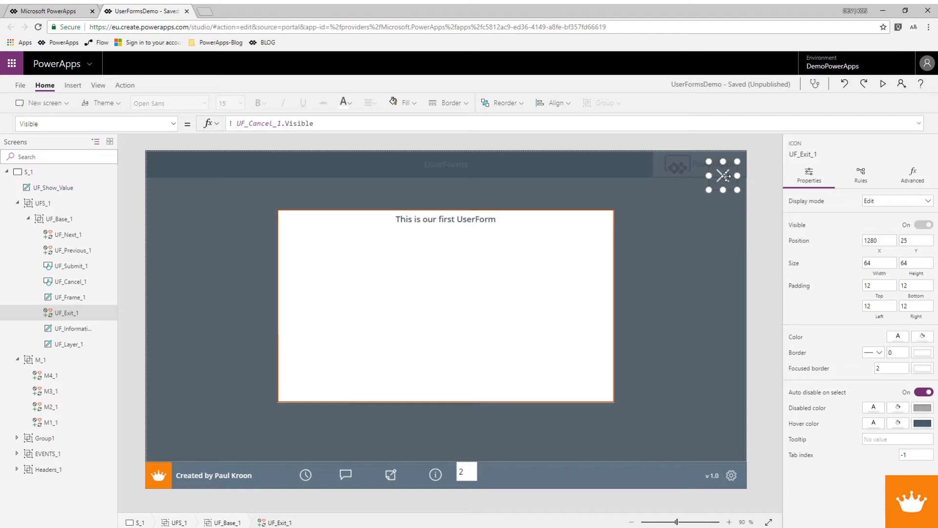
{"action": "left_click", "coordinate": [305, 475]}
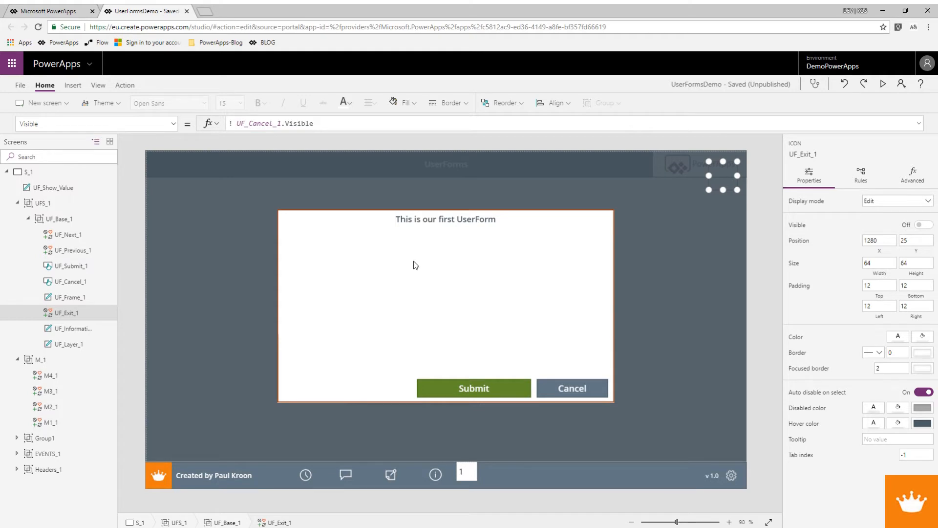
Set the Visible property of the UF_Frame_1 label to the formula UF_Show in [1,9].
{"action": "left_click", "coordinate": [331, 291]}
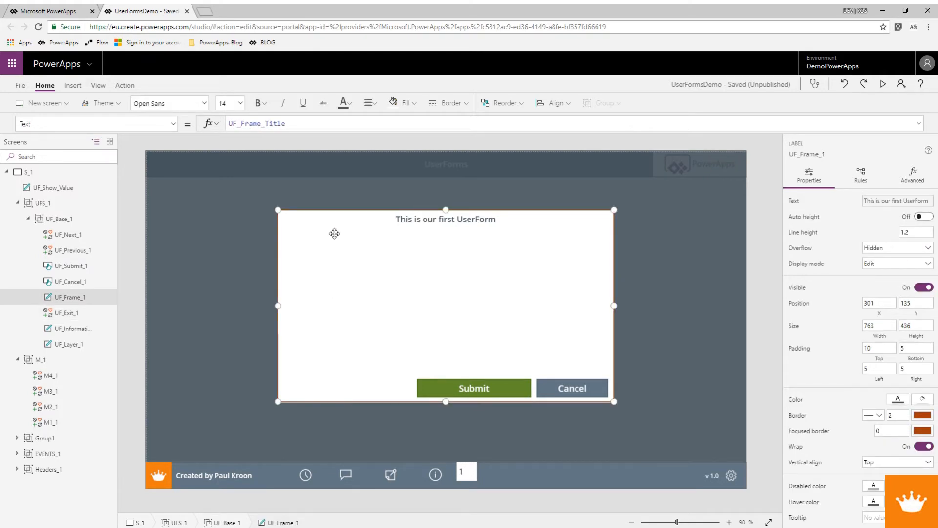
{"action": "left_click", "coordinate": [174, 124]}
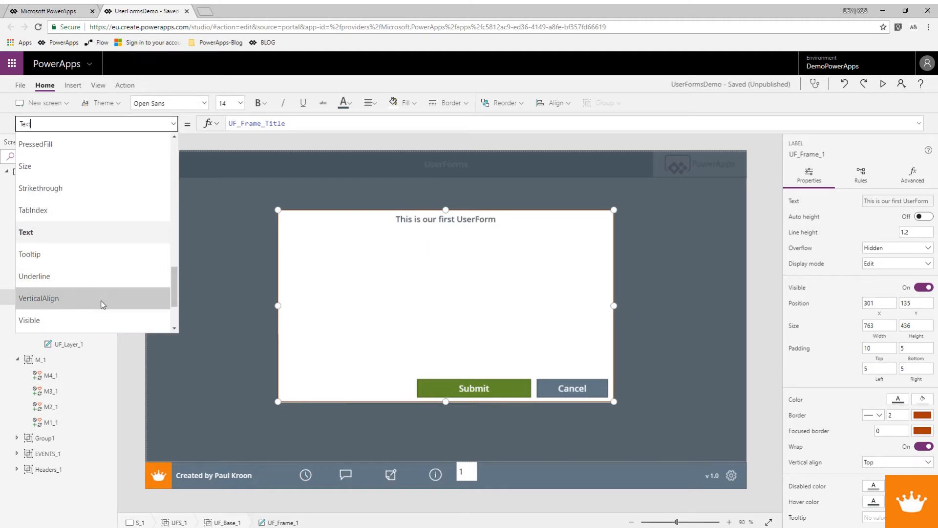
{"action": "scroll", "coordinate": [95, 264], "scroll_direction": "down", "scroll_amount": 2}
{"action": "left_click", "coordinate": [68, 233]}
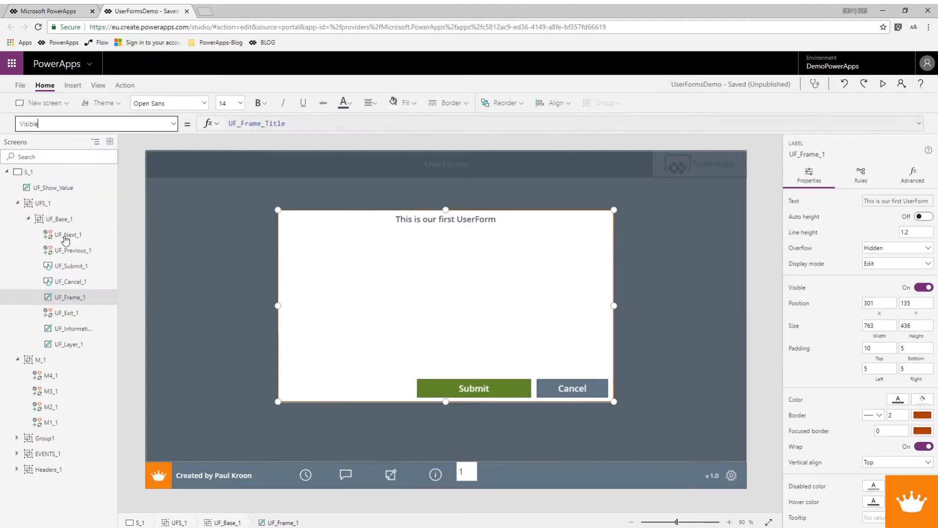
{"action": "left_click", "coordinate": [247, 122]}
{"action": "left_click_drag", "start_coordinate": [247, 122], "coordinate": [229, 123]}
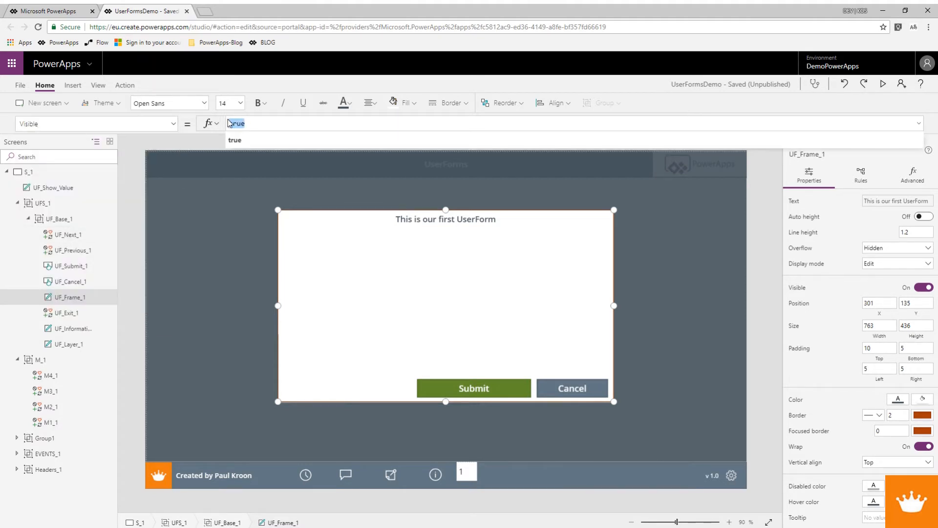
{"action": "type", "text": "UF_sho"}
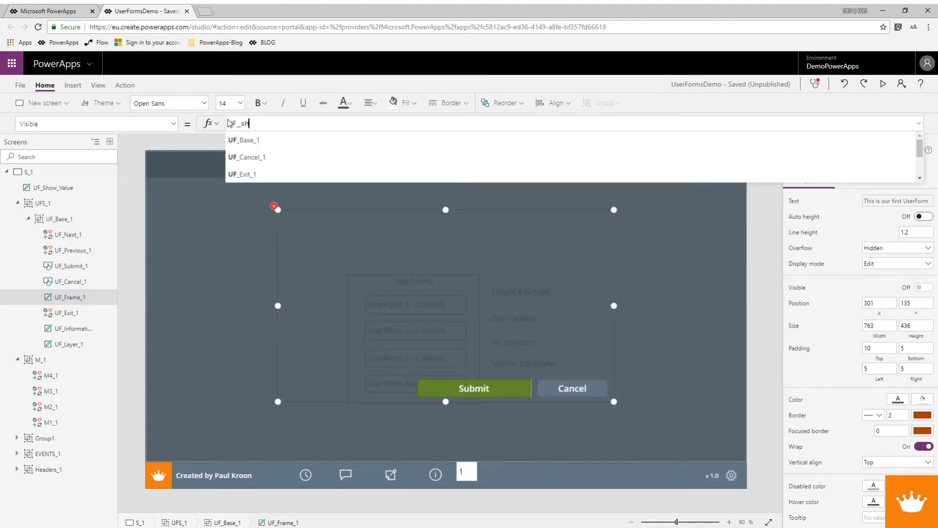
{"action": "key", "text": "BackSpace"}
{"action": "key", "text": "BackSpace"}
{"action": "key", "text": "BackSpace"}
{"action": "type", "text": "s"}
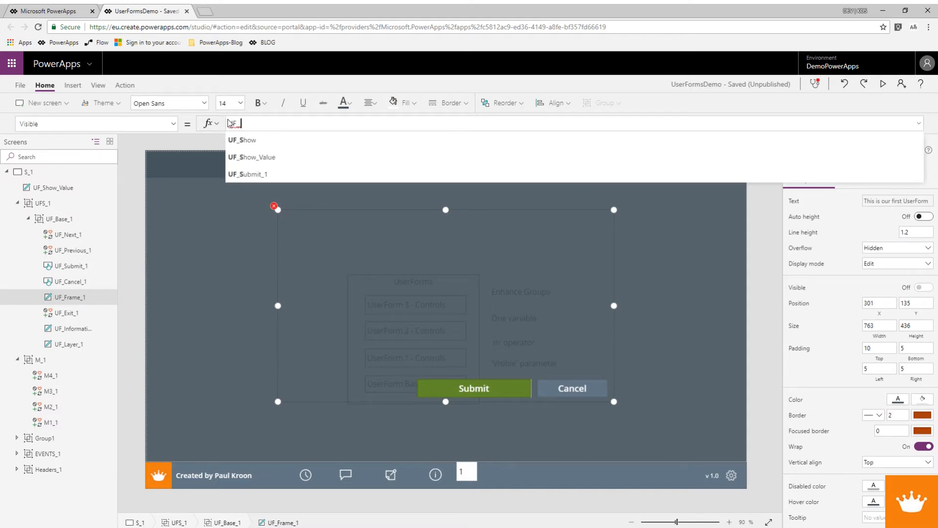
{"action": "type", "text": "ho"}
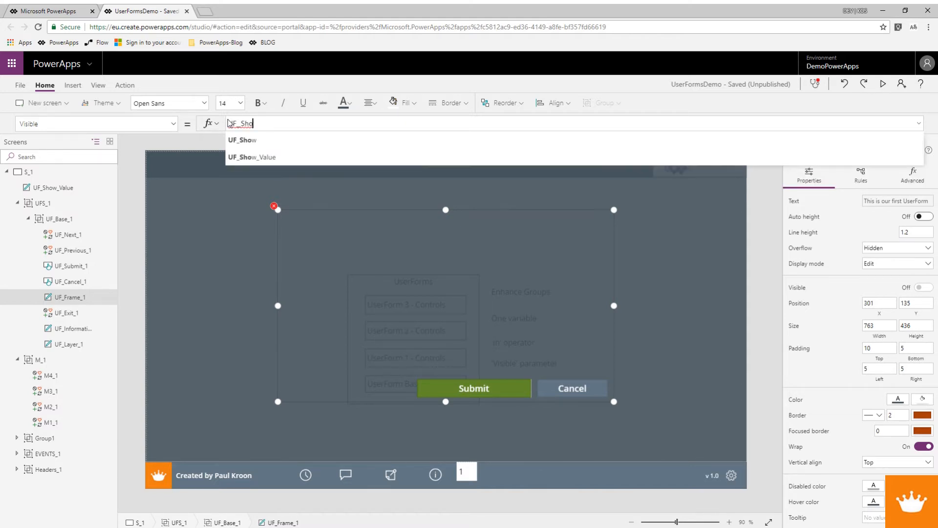
{"action": "type", "text": "w in ["}
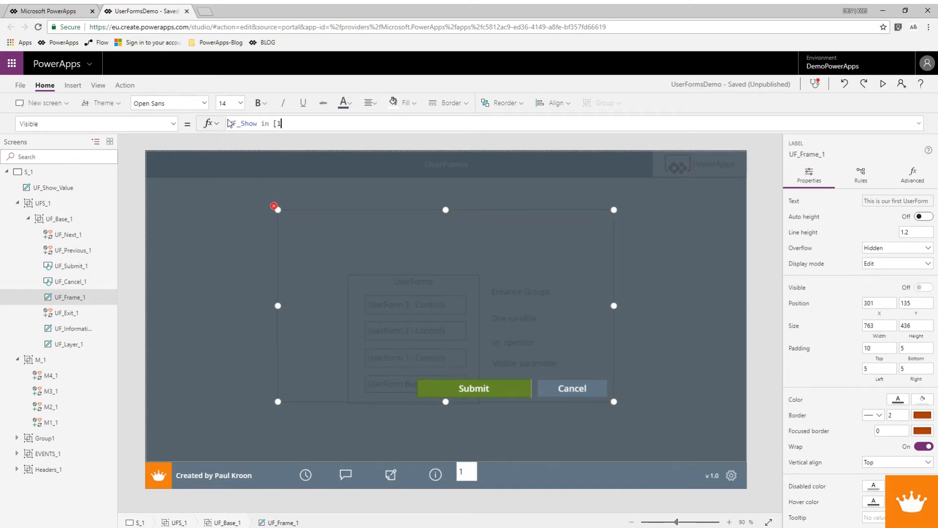
{"action": "type", "text": "1,9]"}
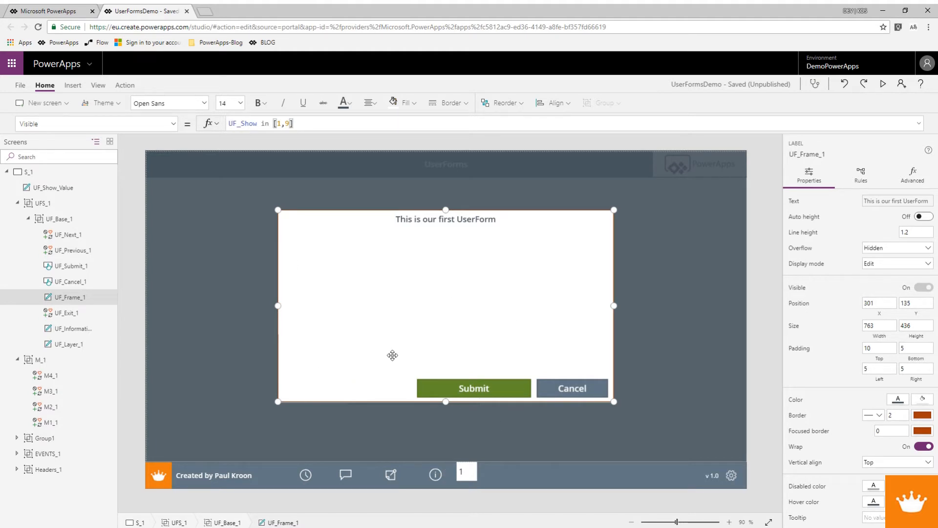
{"action": "left_click", "coordinate": [483, 385]}
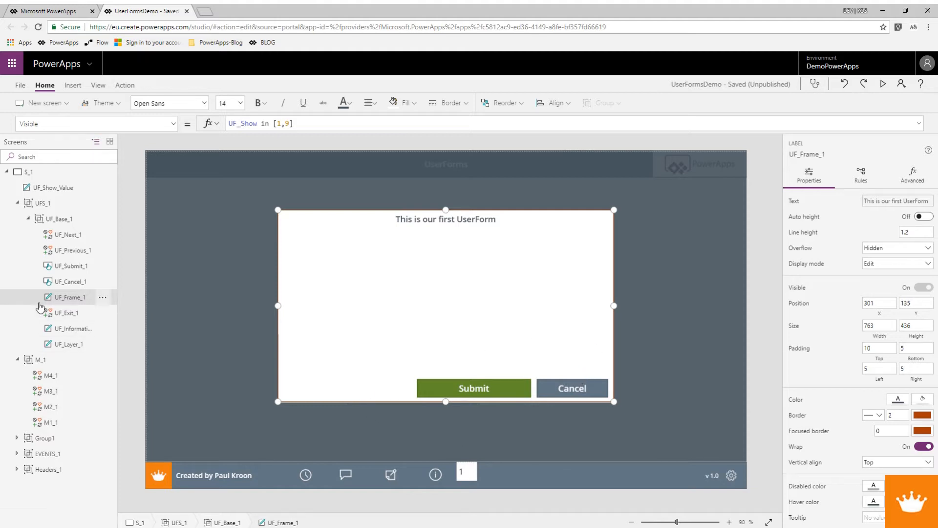
Extend UF_Cancel_1's Visible formula to UF_Show in [1,9].
{"action": "left_click", "coordinate": [63, 281]}
{"action": "left_click", "coordinate": [282, 123]}
{"action": "type", "text": ",9"}
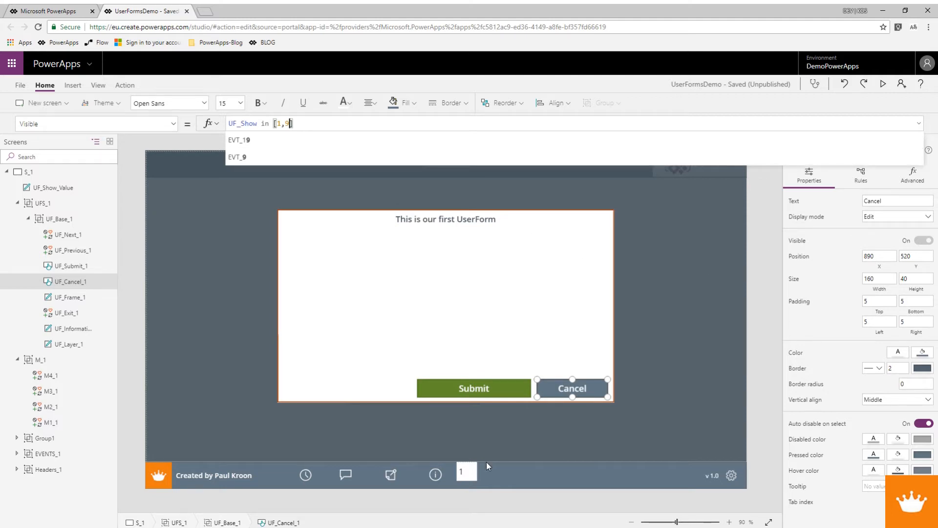
Test the frame and button visibility by running the information, comment and clock icons.
{"action": "left_click", "coordinate": [436, 478], "text": "alt"}
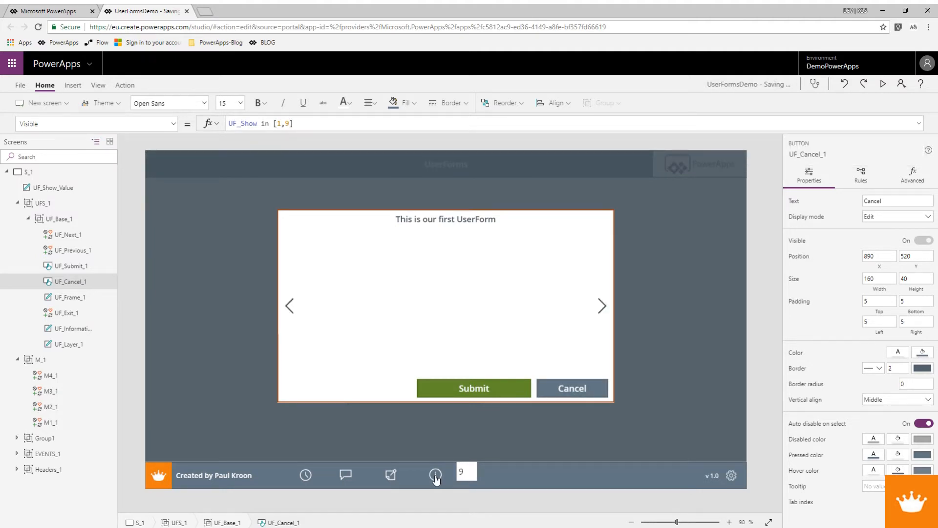
{"action": "left_click", "coordinate": [389, 476], "text": "alt"}
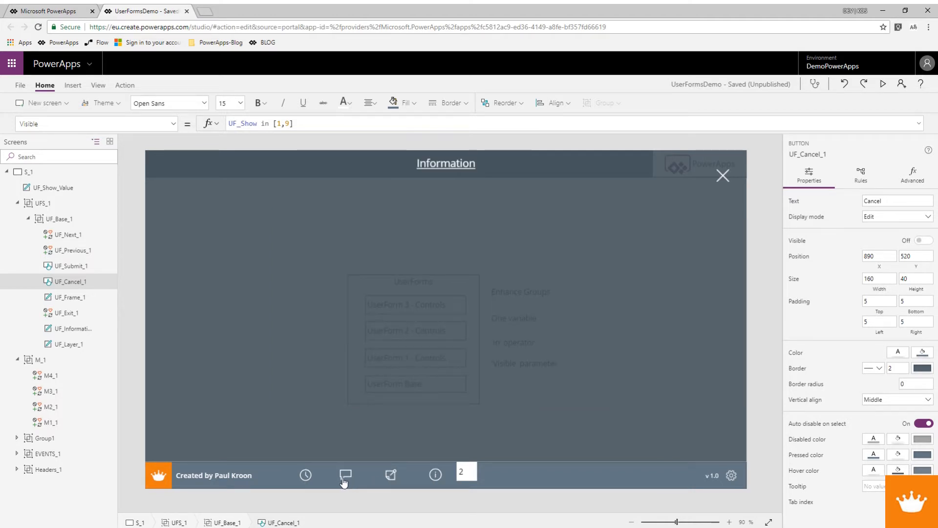
{"action": "left_click", "coordinate": [306, 476], "text": "alt"}
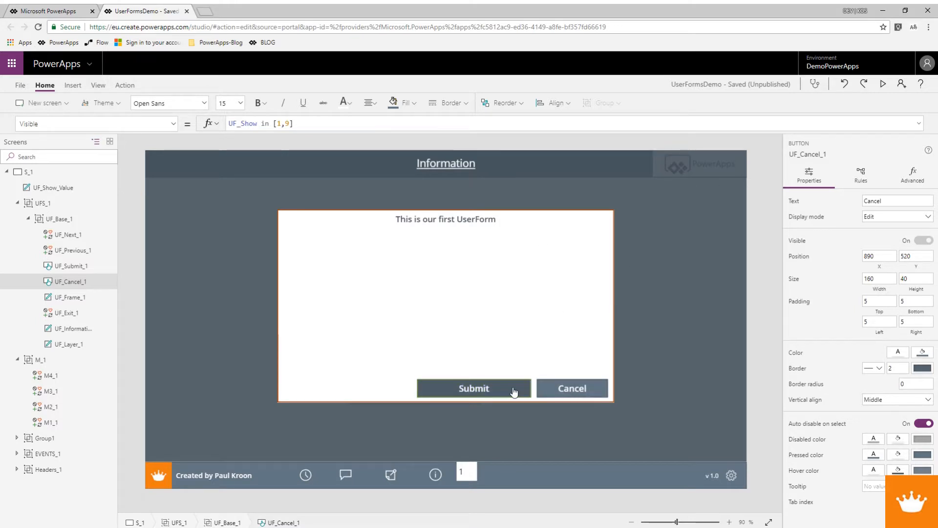
Collapse the UF_Base_1 group and insert a new experimental group control inside UFS_1.
{"action": "left_click", "coordinate": [67, 221]}
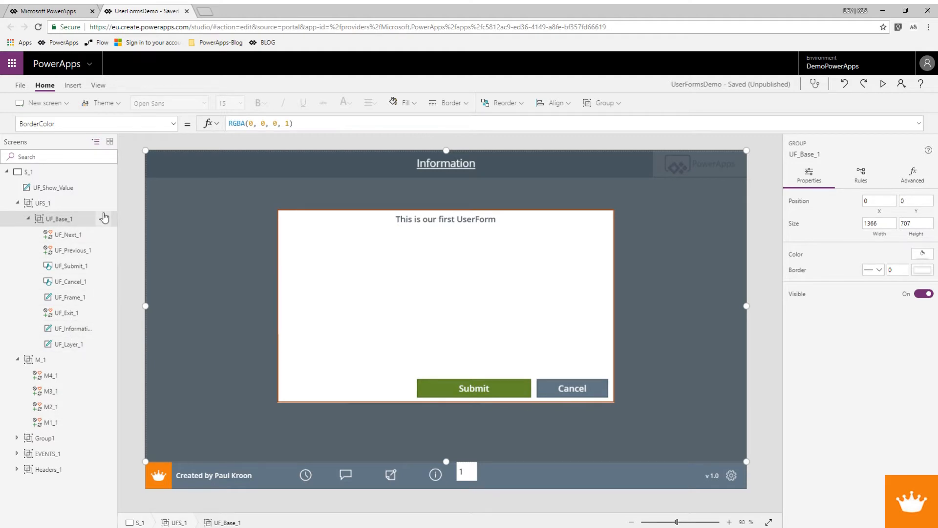
{"action": "left_click", "coordinate": [28, 218]}
{"action": "left_click", "coordinate": [41, 205]}
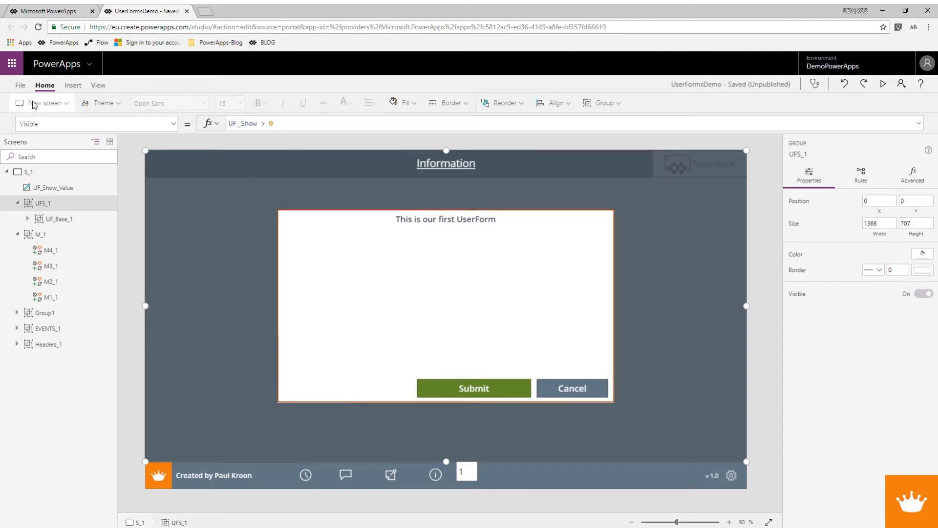
{"action": "left_click", "coordinate": [72, 86]}
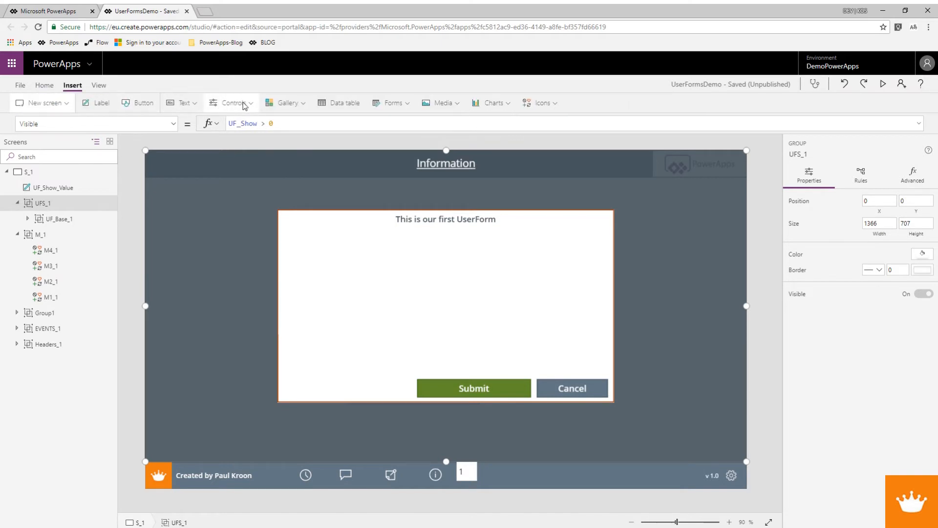
{"action": "left_click", "coordinate": [231, 102]}
{"action": "scroll", "coordinate": [245, 256], "scroll_direction": "down", "scroll_amount": 3}
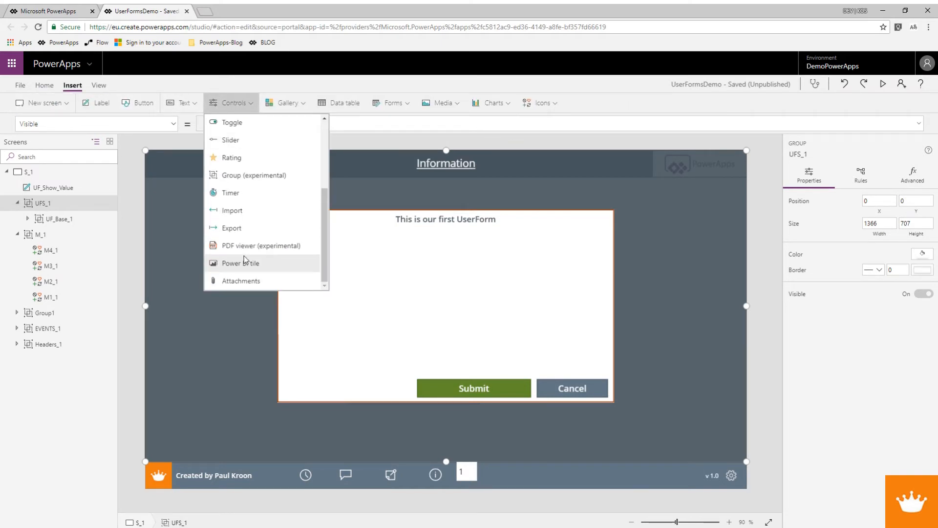
{"action": "left_click", "coordinate": [249, 176]}
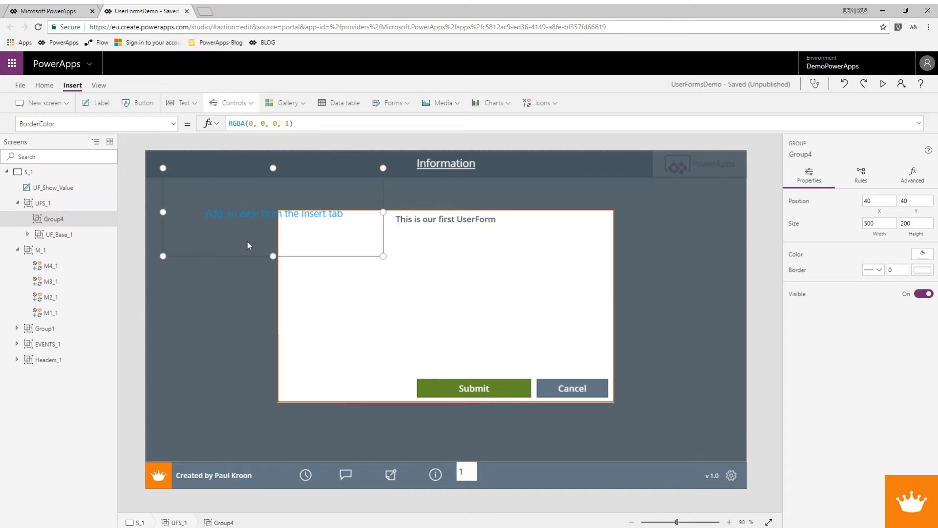
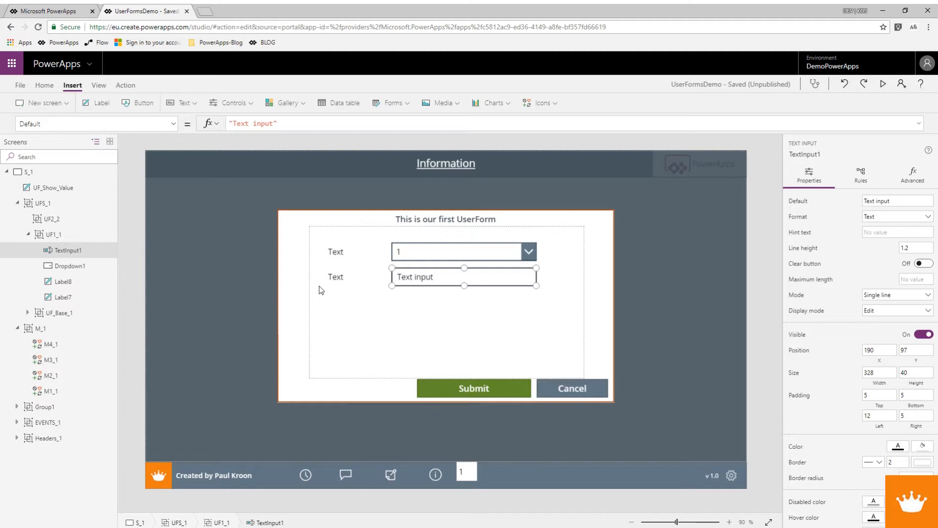
Add a label and a button to the UF2_2 group.
{"action": "left_click", "coordinate": [68, 220]}
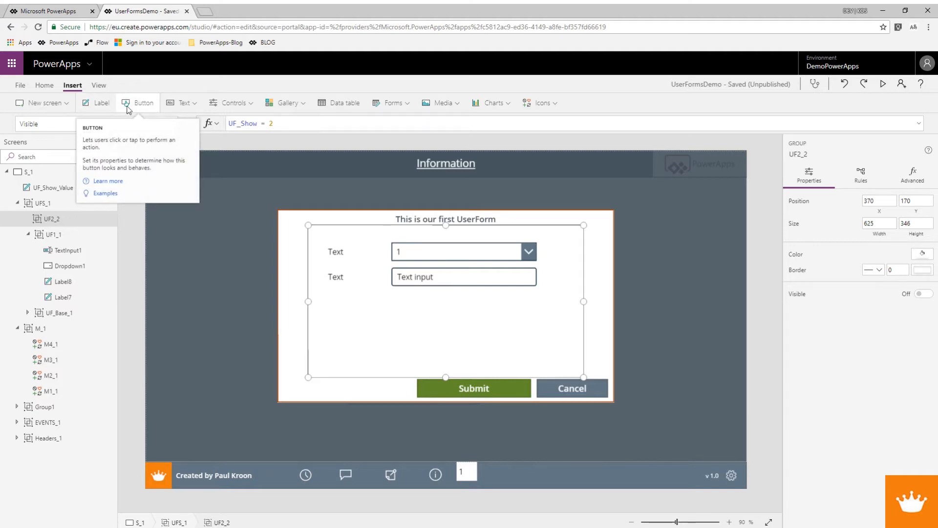
{"action": "left_click", "coordinate": [112, 105]}
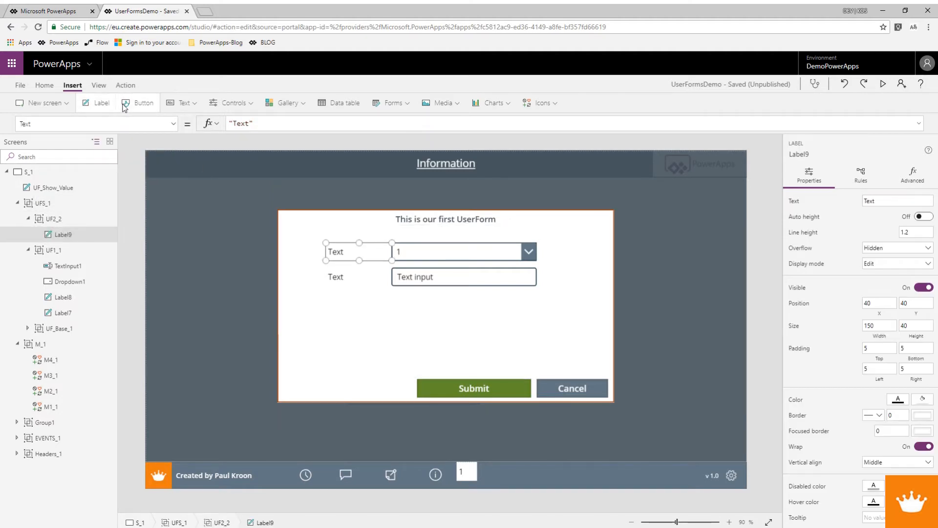
{"action": "left_click", "coordinate": [130, 106]}
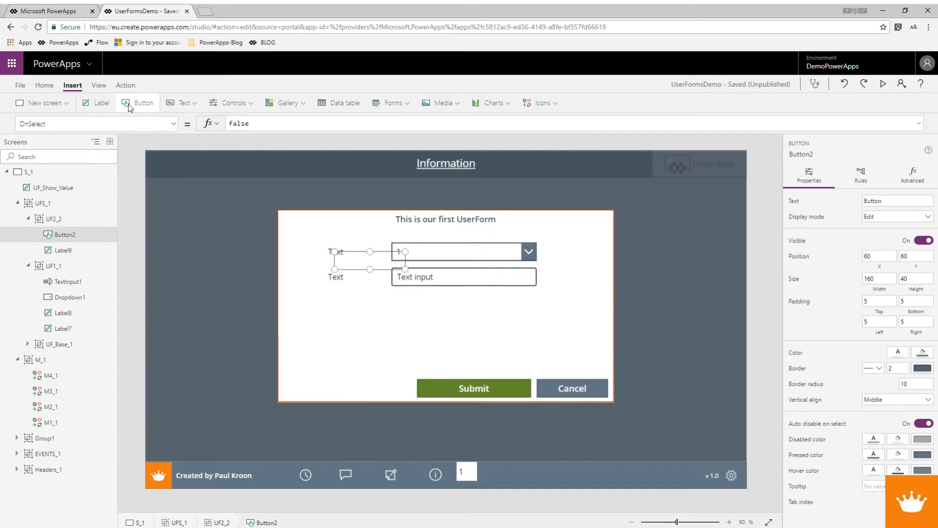
Run the comment icon to display the second form and move its button to about X 415, Y 265.
{"action": "left_click", "coordinate": [344, 477]}
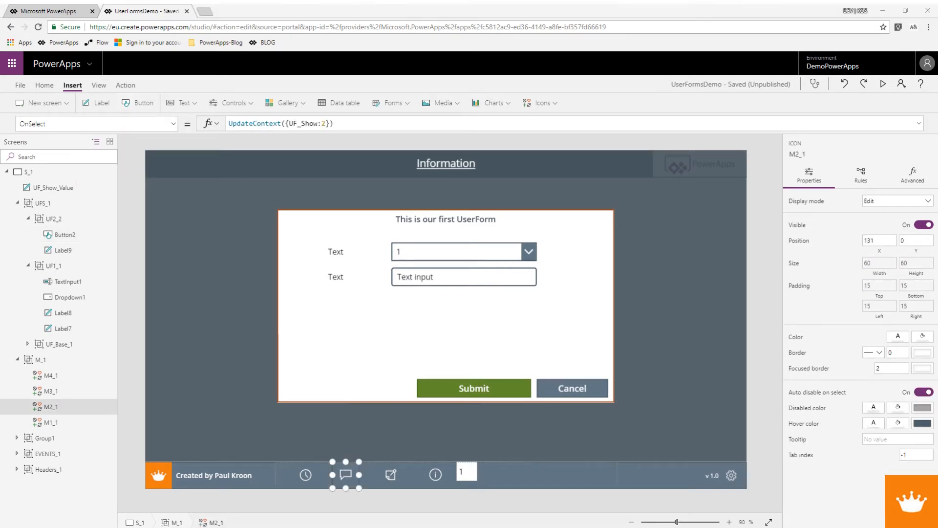
{"action": "key", "text": "alt"}
{"action": "left_click", "coordinate": [345, 477], "text": "alt"}
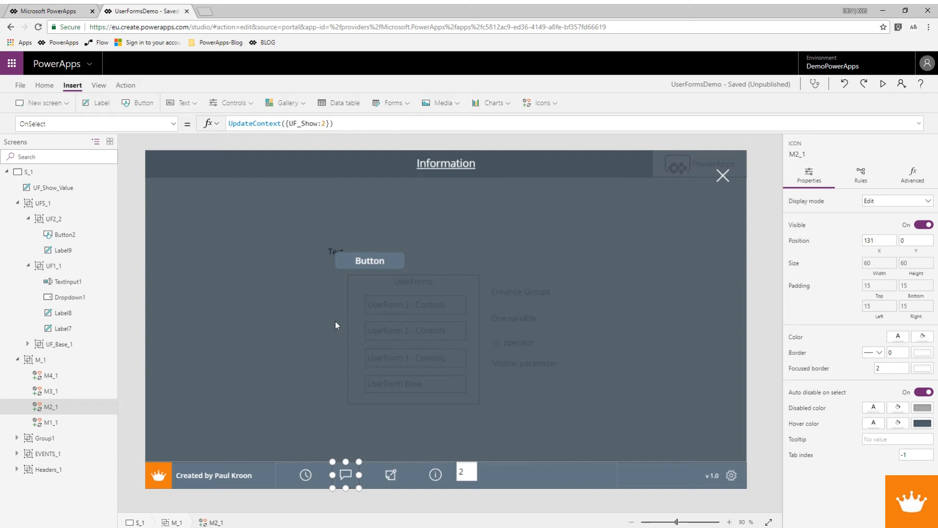
{"action": "left_click", "coordinate": [349, 267]}
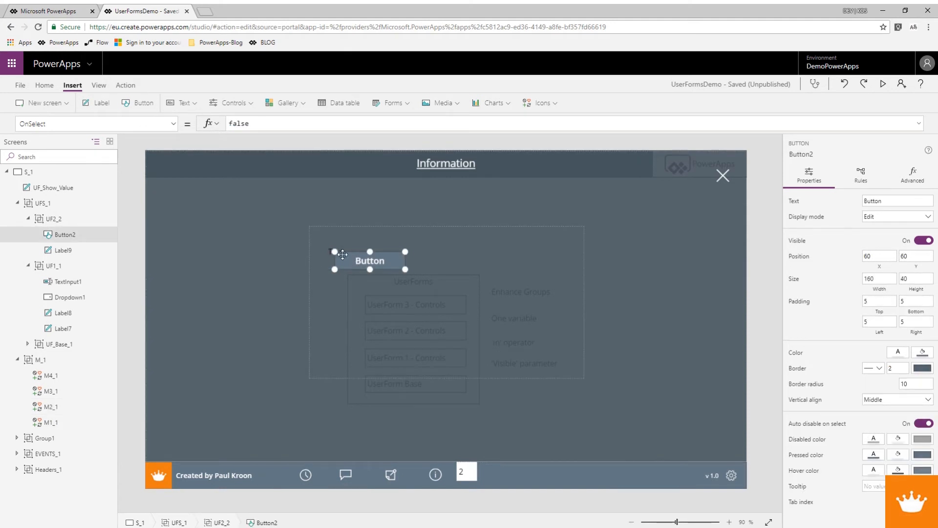
{"action": "left_click_drag", "start_coordinate": [343, 254], "coordinate": [466, 330]}
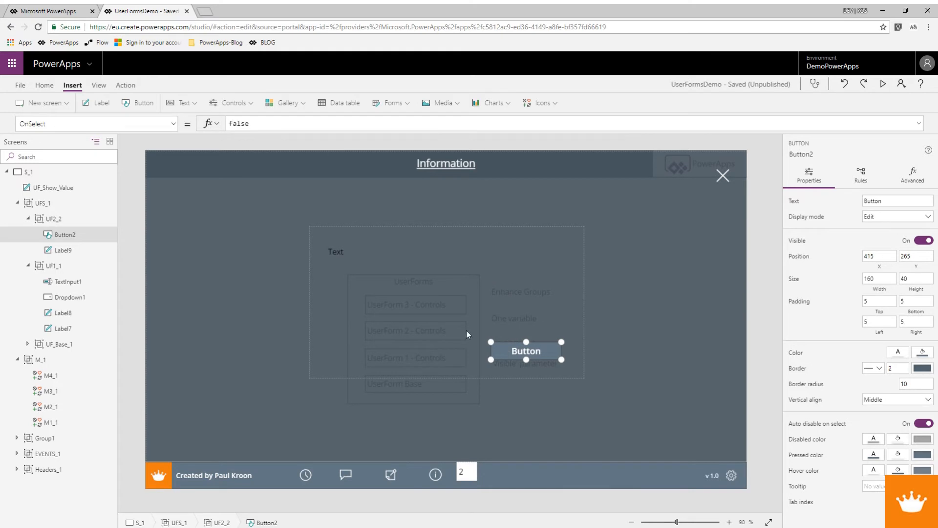
Insert a list box into UF2_2 and place it below the text label at about X 40, Y 117.
{"action": "left_click", "coordinate": [329, 250]}
{"action": "left_click", "coordinate": [247, 104]}
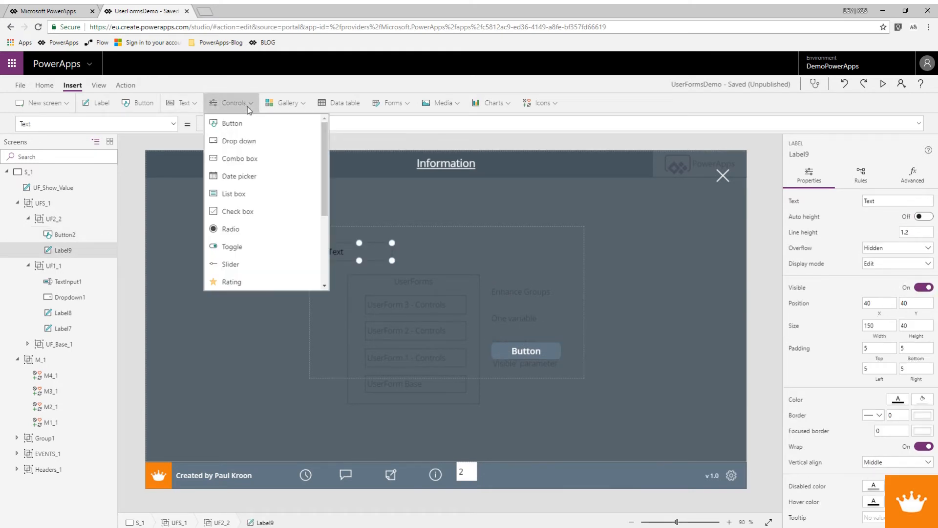
{"action": "left_click", "coordinate": [234, 194]}
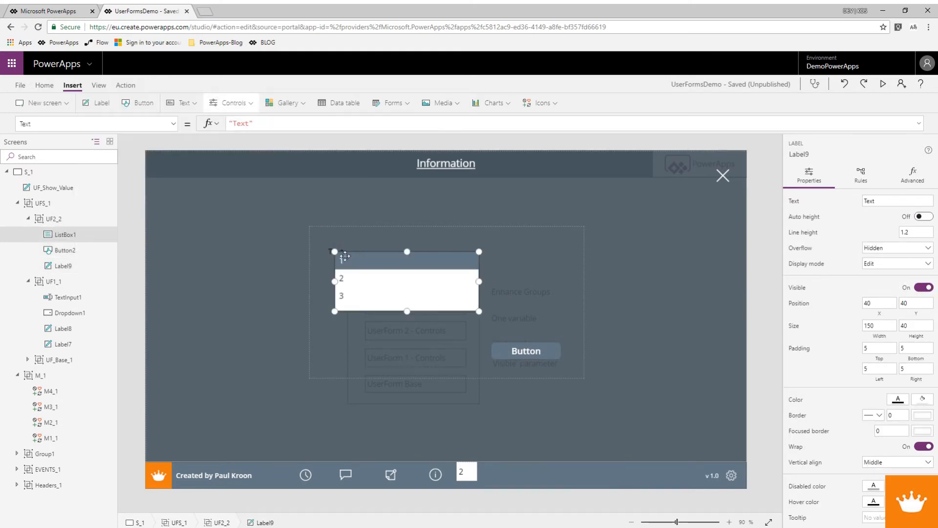
{"action": "left_click_drag", "start_coordinate": [366, 256], "coordinate": [357, 281]}
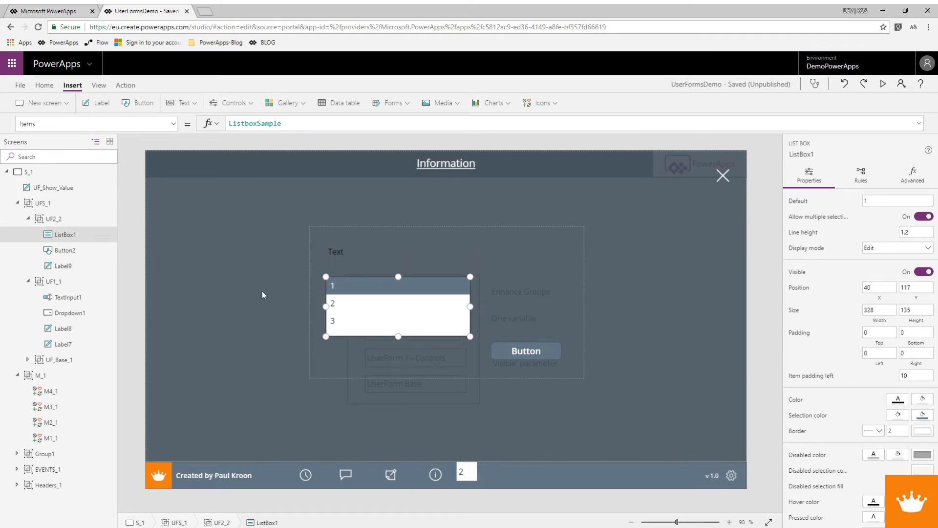
Expand the UF_Base_1 group and set the Visible formula of UF_Frame_1 to UF_Show in [1,2,9].
{"action": "left_click", "coordinate": [45, 360]}
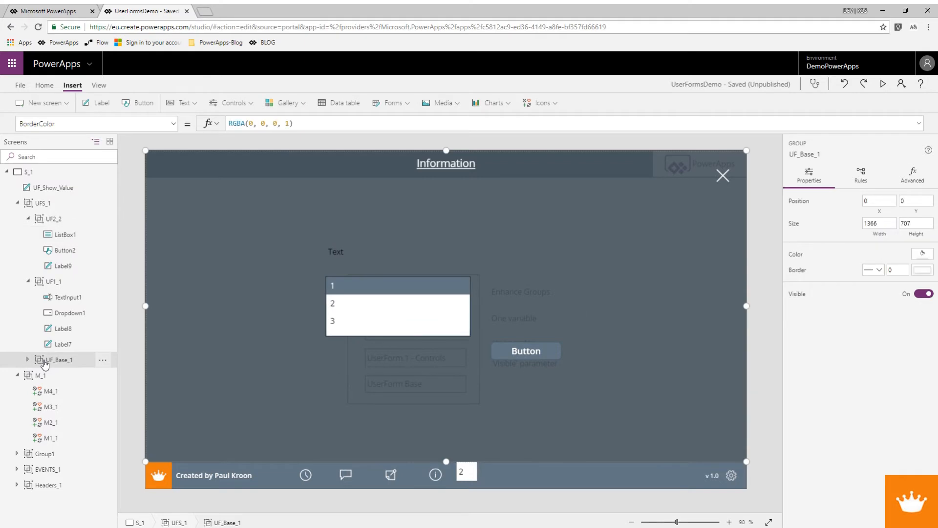
{"action": "left_click", "coordinate": [27, 359]}
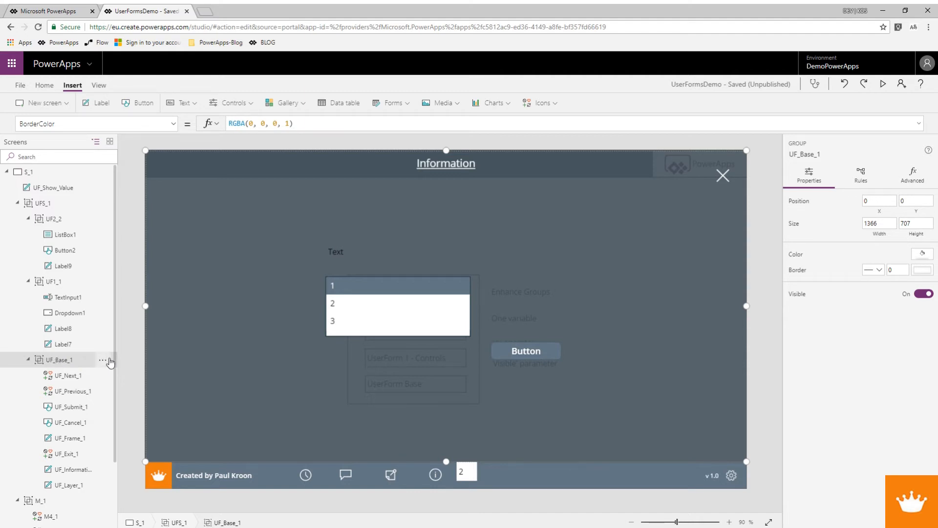
{"action": "left_click", "coordinate": [73, 439]}
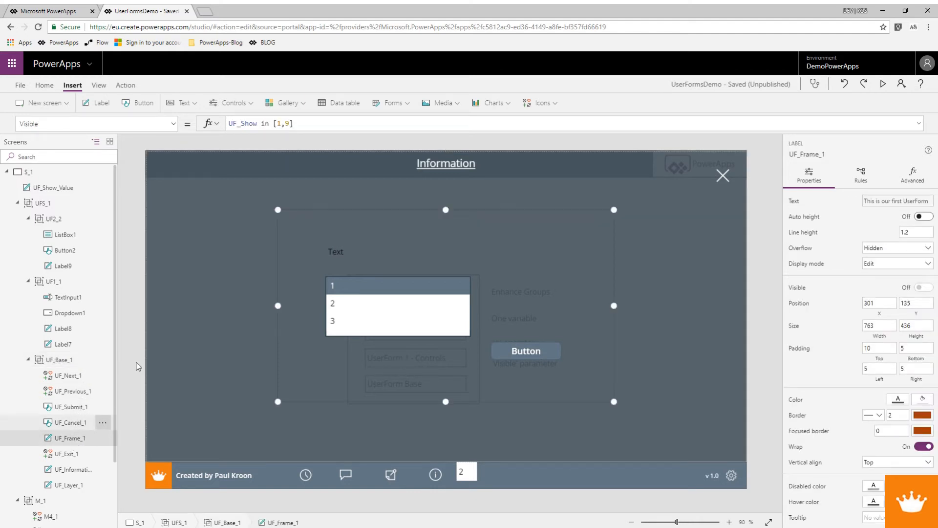
{"action": "left_click", "coordinate": [282, 124]}
{"action": "type", "text": ",2"}
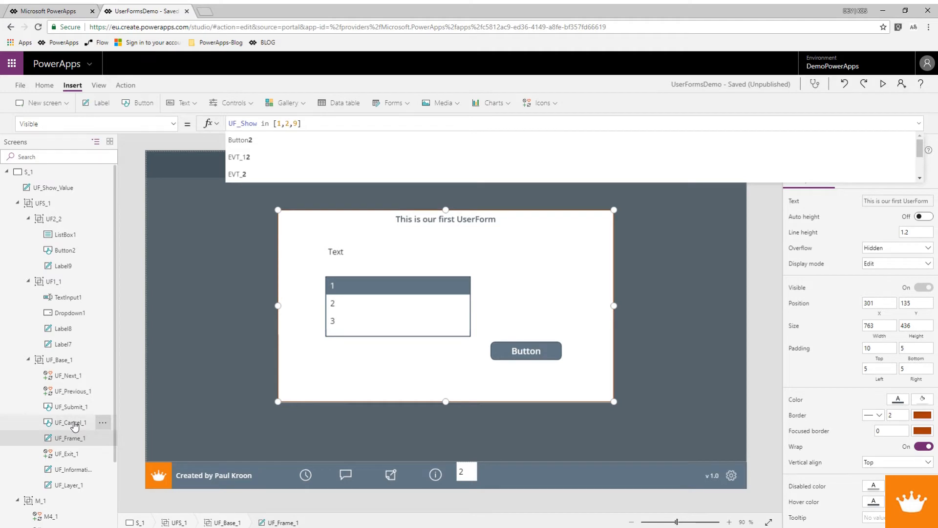
Set the Visible formula of the UF_Next_1 icon to UF_Show in [2,9].
{"action": "left_click", "coordinate": [79, 382]}
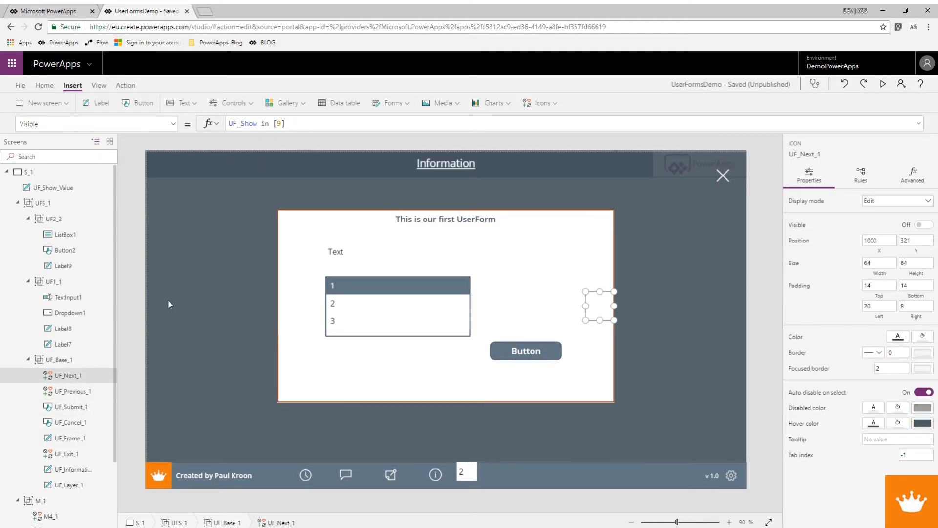
{"action": "left_click", "coordinate": [279, 123]}
{"action": "type", "text": ",9"}
{"action": "left_click", "coordinate": [464, 169]}
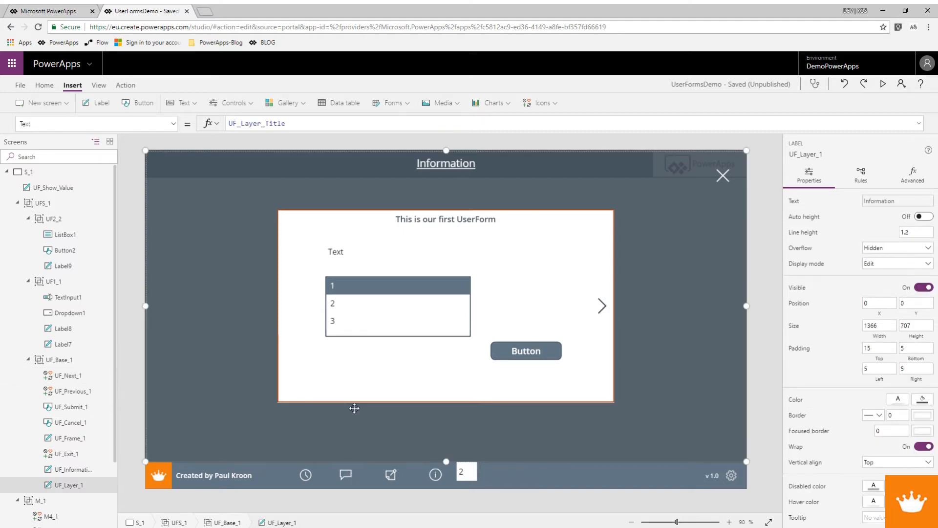
Run the clock icon to display the first form and check its Cancel button.
{"action": "left_click", "coordinate": [347, 476]}
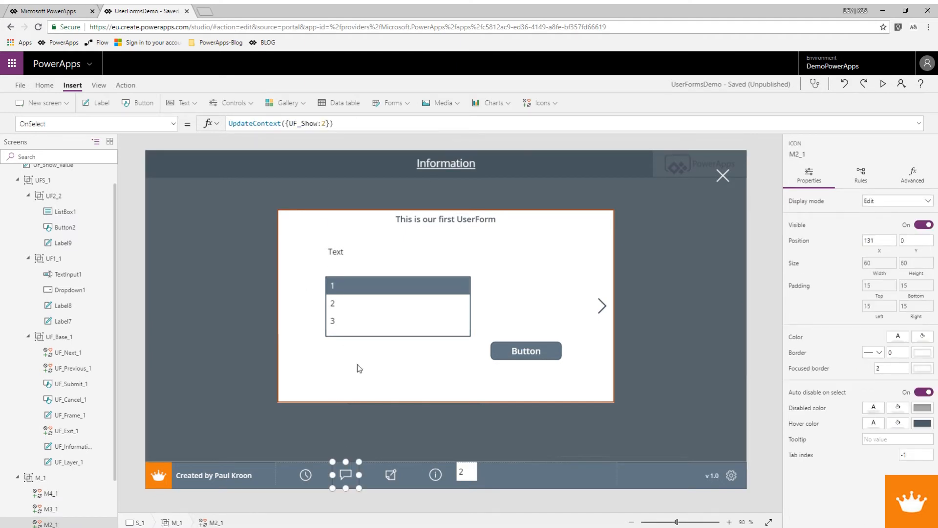
{"action": "left_click", "coordinate": [308, 474], "text": "alt"}
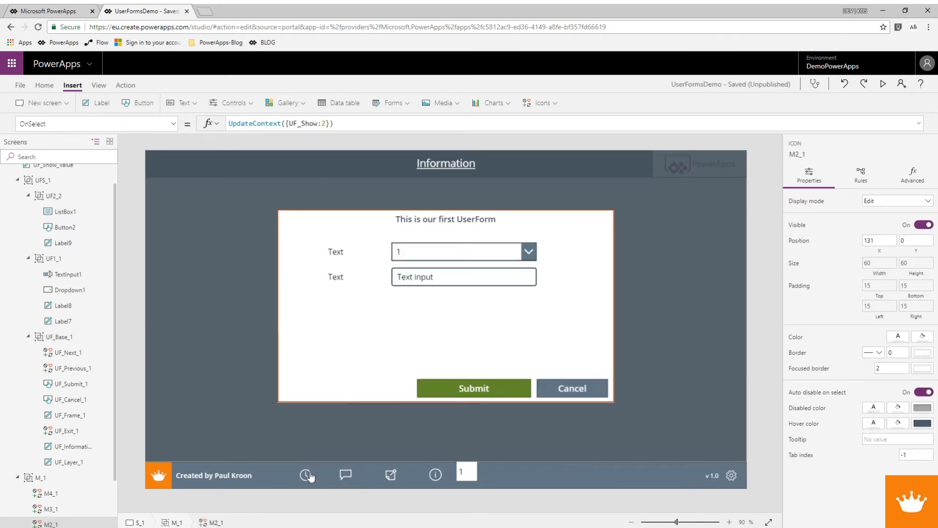
{"action": "left_click", "coordinate": [591, 389]}
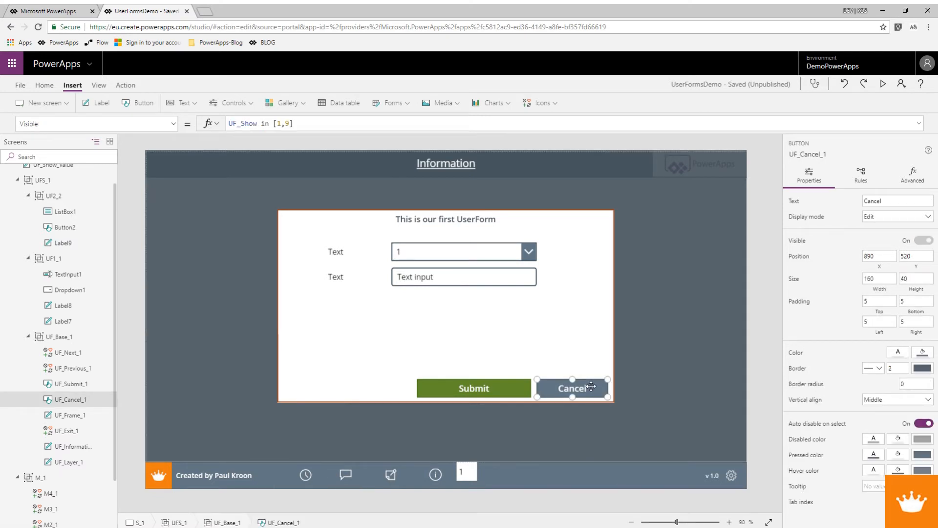
{"action": "left_click", "coordinate": [443, 171]}
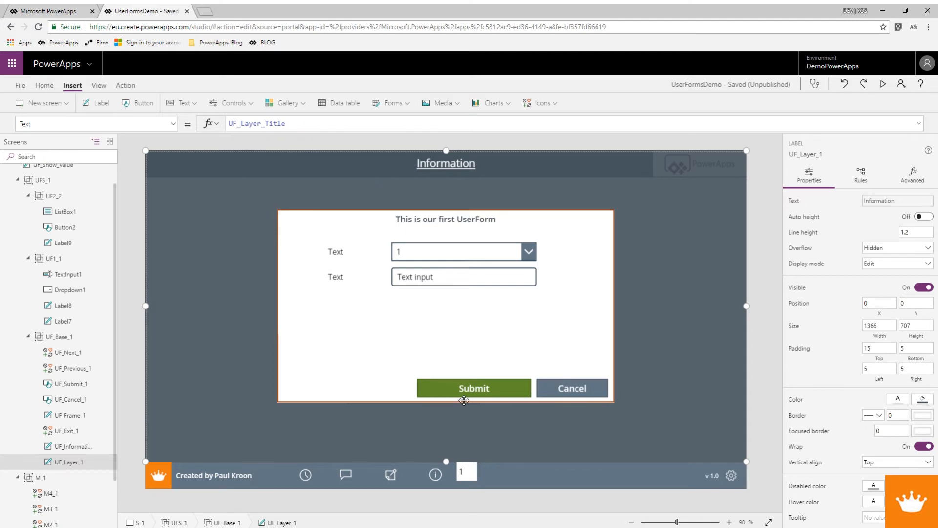
Examine the OnSelect formula of UF_Cancel_1 and run the Cancel button to close the form.
{"action": "left_click", "coordinate": [53, 399]}
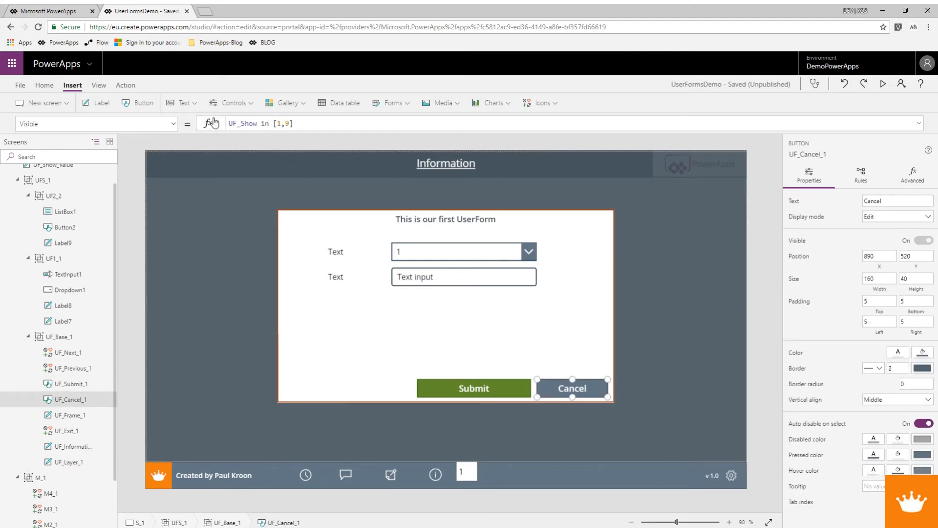
{"action": "left_click", "coordinate": [172, 124]}
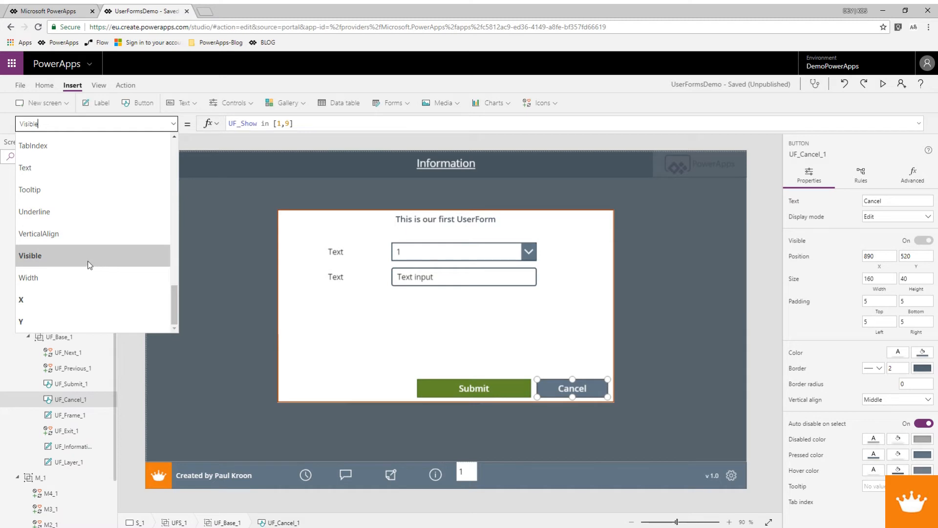
{"action": "scroll", "coordinate": [80, 271], "scroll_direction": "up", "scroll_amount": 4}
{"action": "scroll", "coordinate": [74, 203], "scroll_direction": "up", "scroll_amount": 5}
{"action": "left_click", "coordinate": [73, 180]}
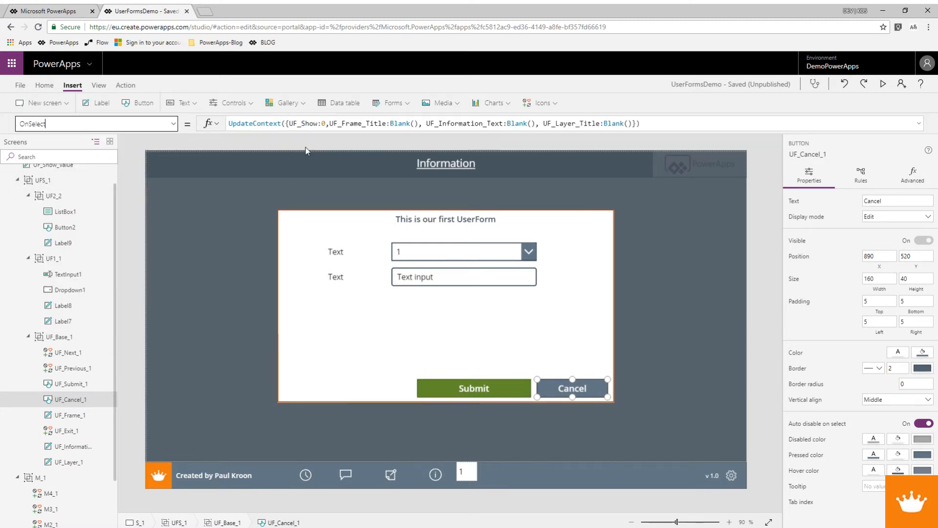
{"action": "left_click", "coordinate": [330, 123]}
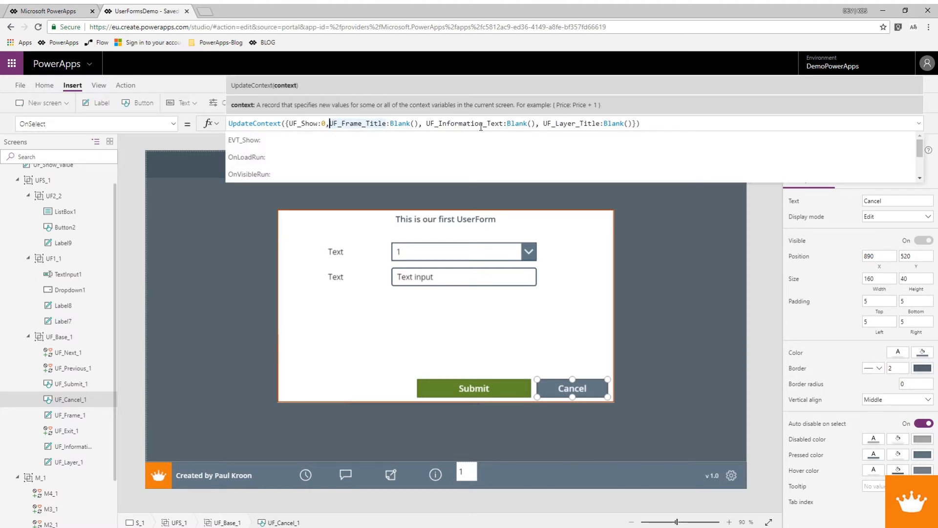
{"action": "key", "text": "alt"}
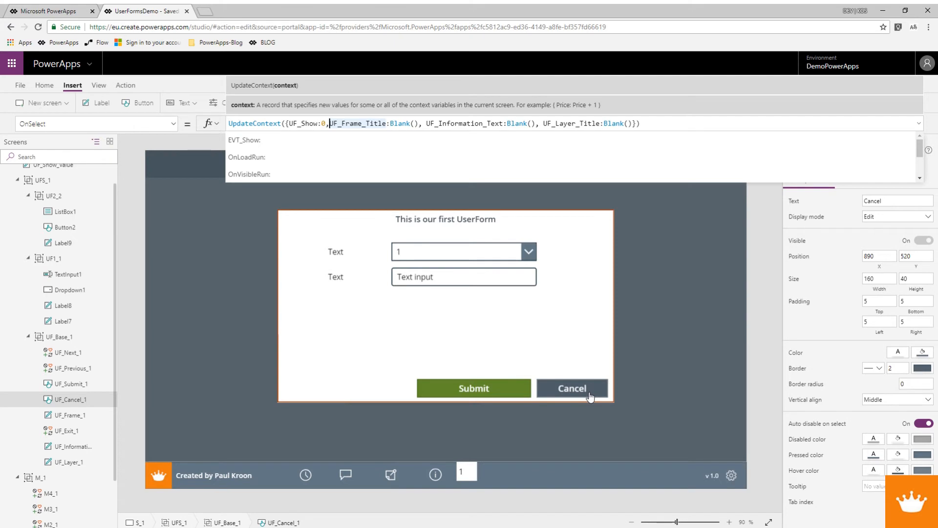
{"action": "left_click", "coordinate": [590, 397]}
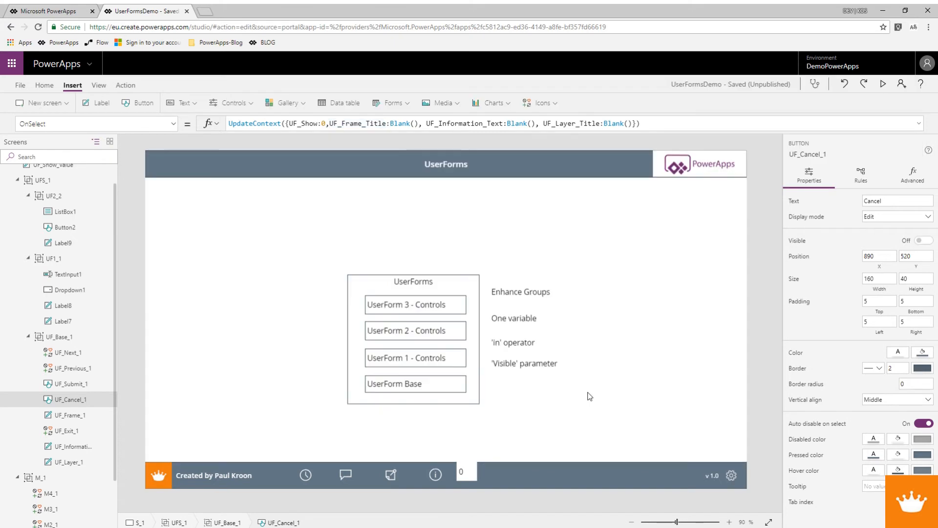
Run the comment icon and add the UF_Frame_Title variable after UF_Show:2 in its OnSelect UpdateContext formula.
{"action": "left_click", "coordinate": [346, 475]}
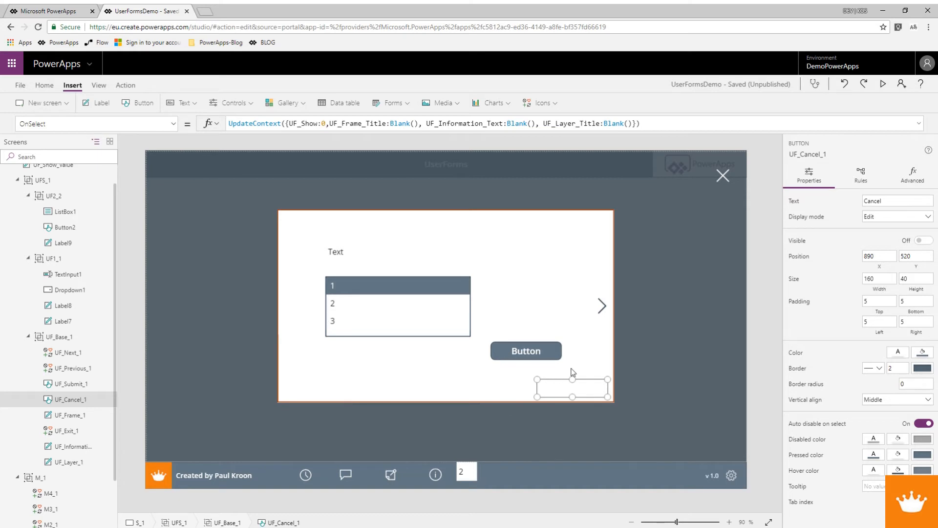
{"action": "left_click", "coordinate": [345, 477]}
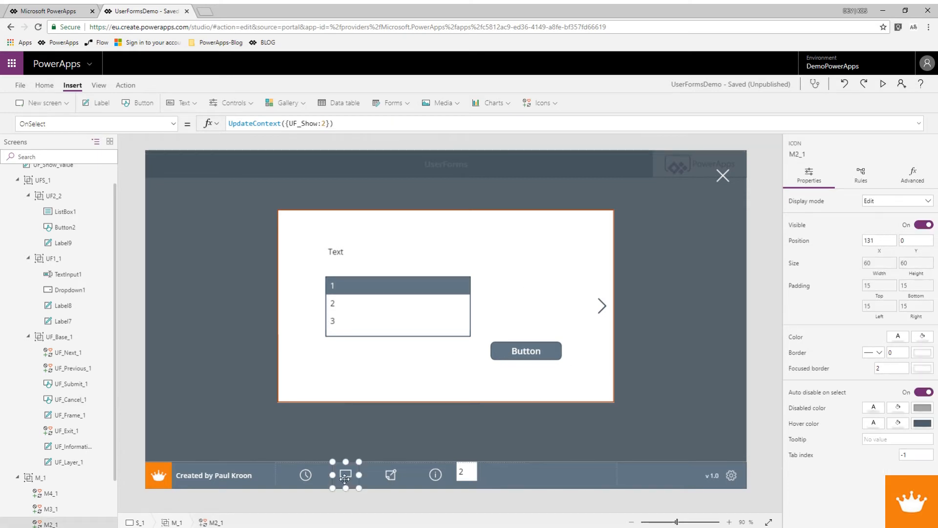
{"action": "left_click", "coordinate": [327, 124]}
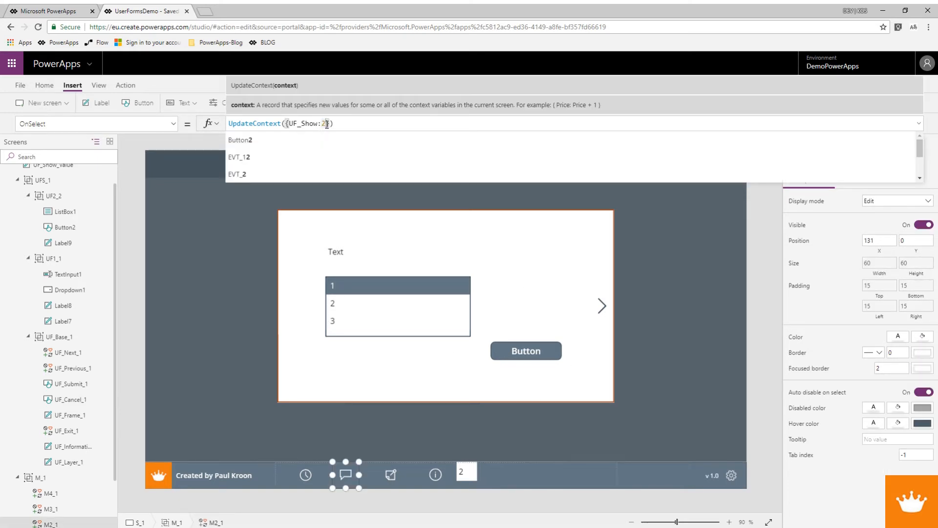
{"action": "type", "text": "UF_"}
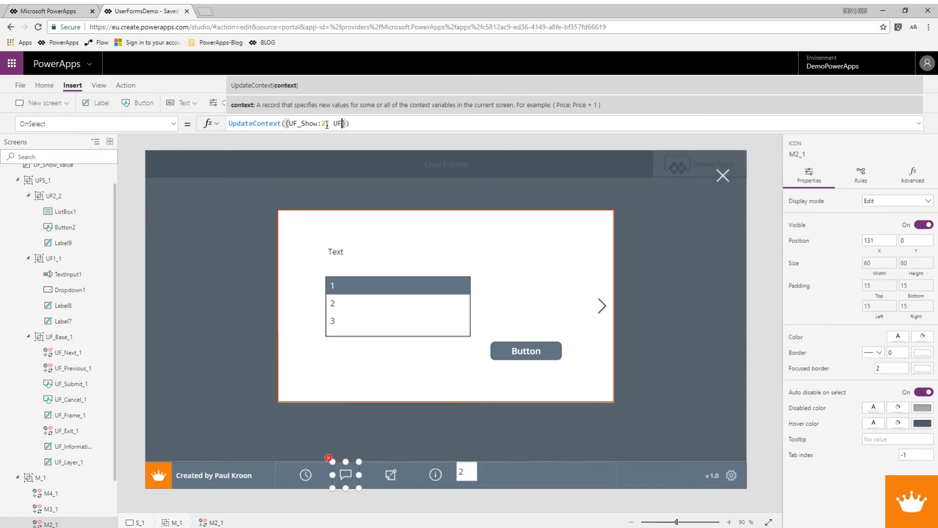
{"action": "type", "text": "Farme"}
{"action": "key", "text": "BackSpace"}
{"action": "key", "text": "BackSpace"}
{"action": "key", "text": "BackSpace"}
{"action": "key", "text": "BackSpace"}
{"action": "type", "text": "rame"}
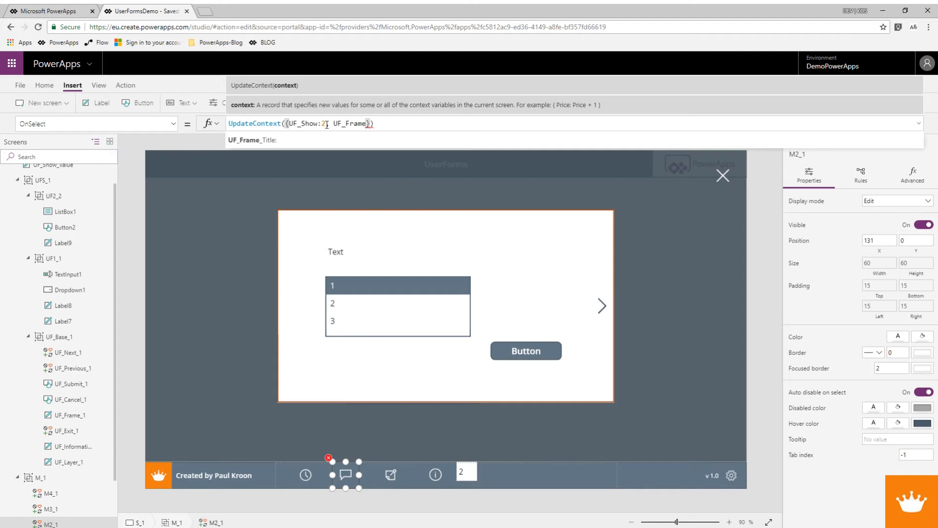
{"action": "key", "text": "Tab"}
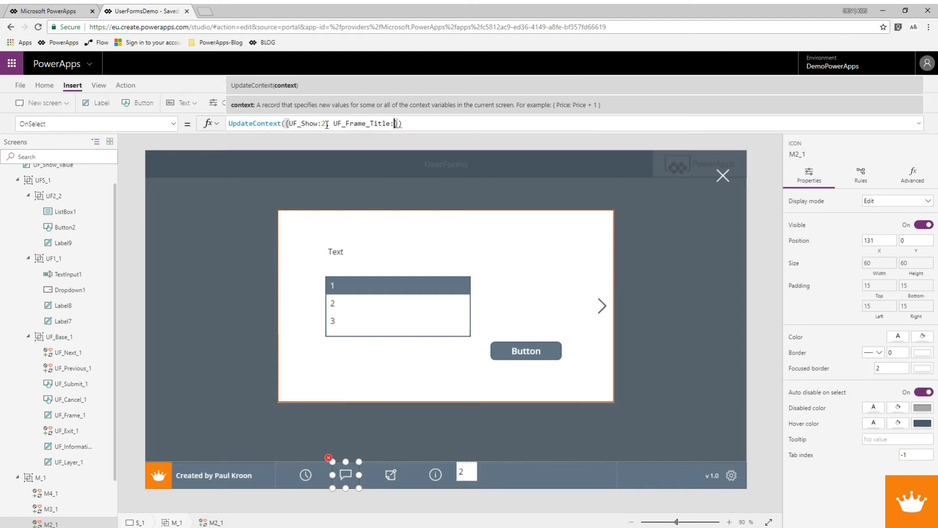
Set UF_Frame_Title to "Second Screen" in the comment icon's OnSelect formula and run the icon.
{"action": "type", "text": "\""}
{"action": "type", "text": "This is"}
{"action": "key", "text": "BackSpace"}
{"action": "key", "text": "BackSpace"}
{"action": "key", "text": "BackSpace"}
{"action": "key", "text": "BackSpace"}
{"action": "key", "text": "BackSpace"}
{"action": "key", "text": "BackSpace"}
{"action": "key", "text": "BackSpace"}
{"action": "key", "text": "BackSpace"}
{"action": "type", "text": "Sc"}
{"action": "type", "text": "cons"}
{"action": "type", "text": " Screen"}
{"action": "left_click", "coordinate": [345, 474]}
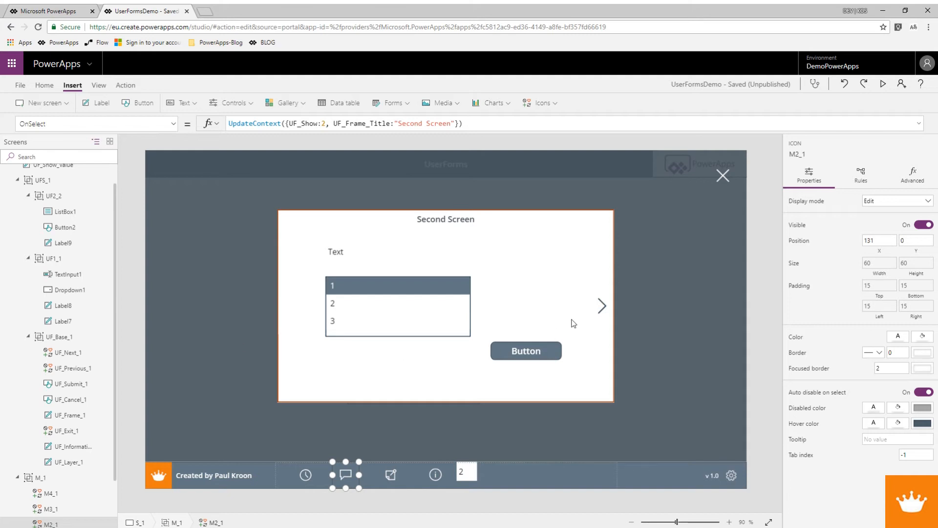
Replace the OnSelect formula of the UF_Next_1 icon with a Switch function that evaluates UF_Show.
{"action": "left_click", "coordinate": [602, 304]}
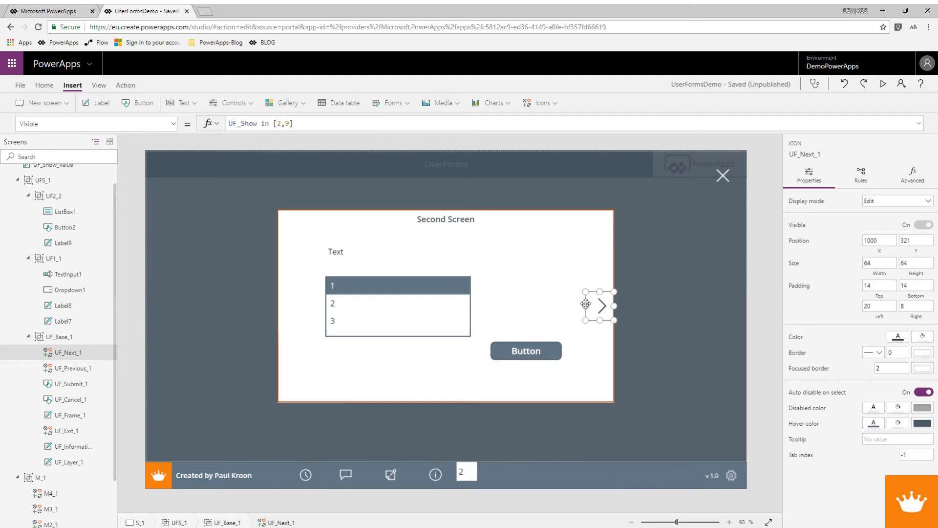
{"action": "left_click", "coordinate": [172, 127]}
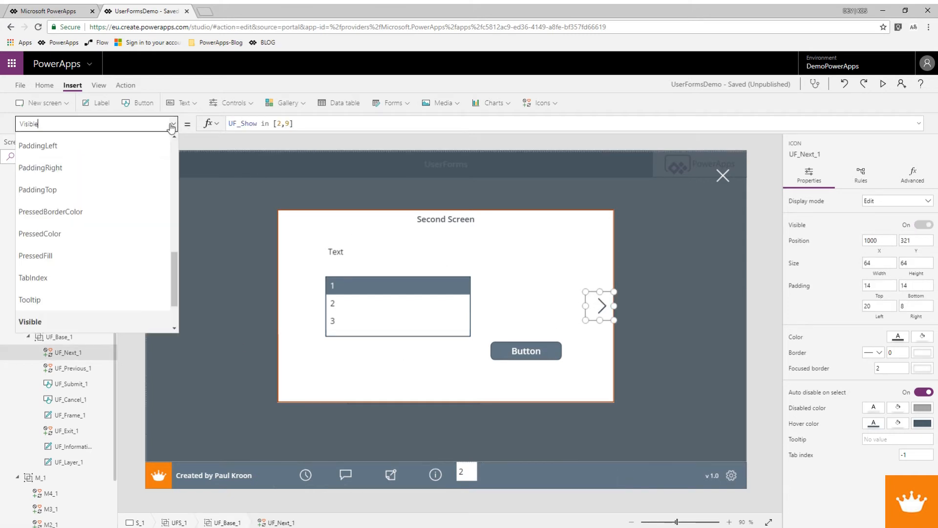
{"action": "scroll", "coordinate": [83, 269], "scroll_direction": "up", "scroll_amount": 2}
{"action": "scroll", "coordinate": [73, 244], "scroll_direction": "up", "scroll_amount": 1}
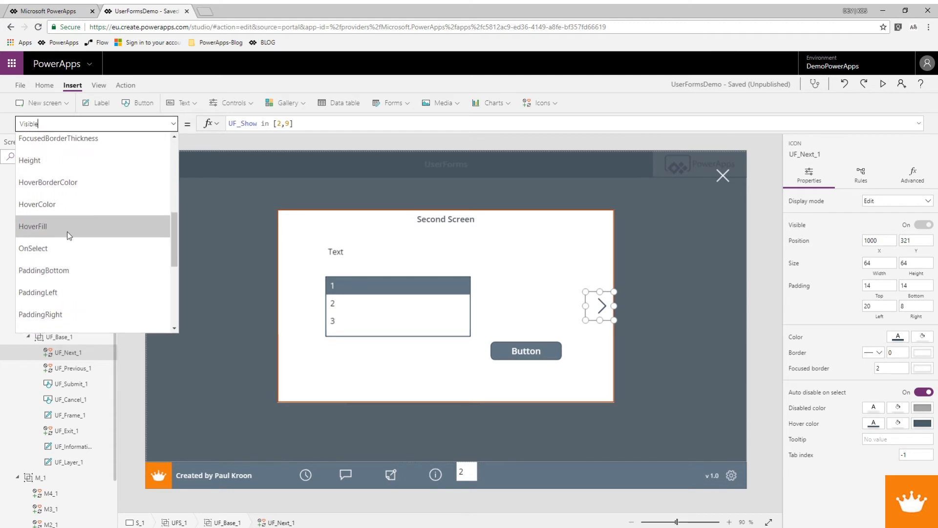
{"action": "left_click", "coordinate": [62, 244]}
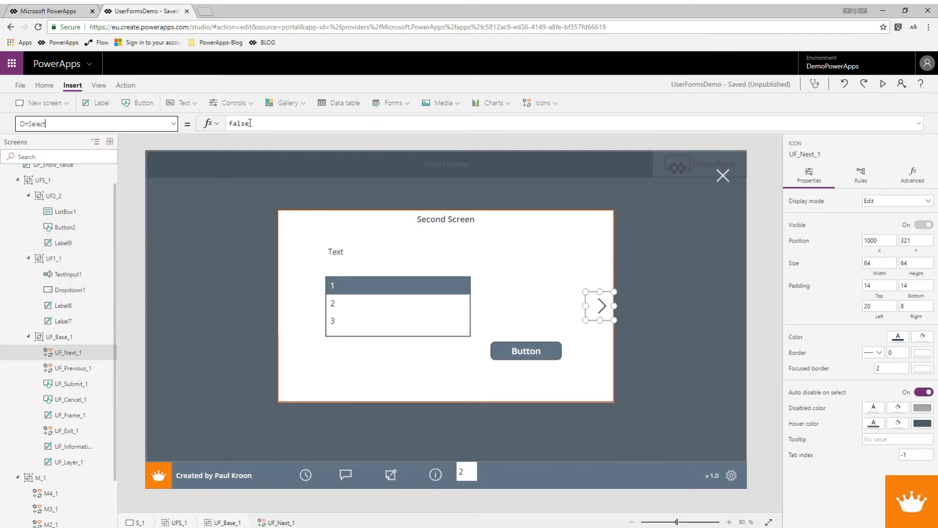
{"action": "double_click", "coordinate": [228, 124]}
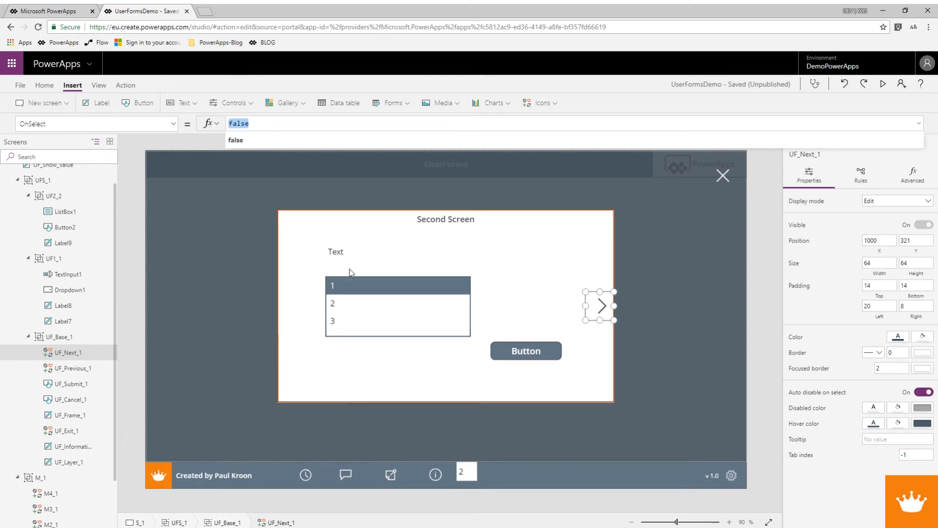
{"action": "type", "text": "Swit"}
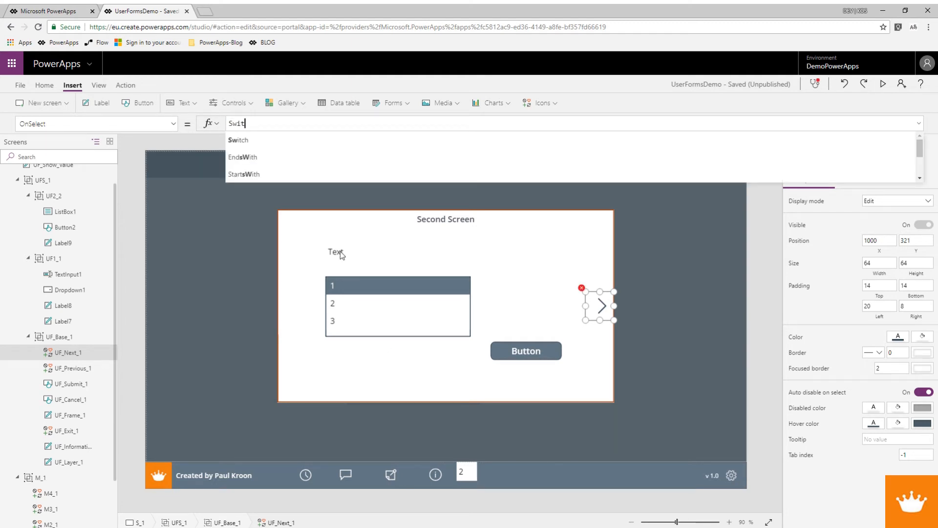
{"action": "type", "text": "ch"}
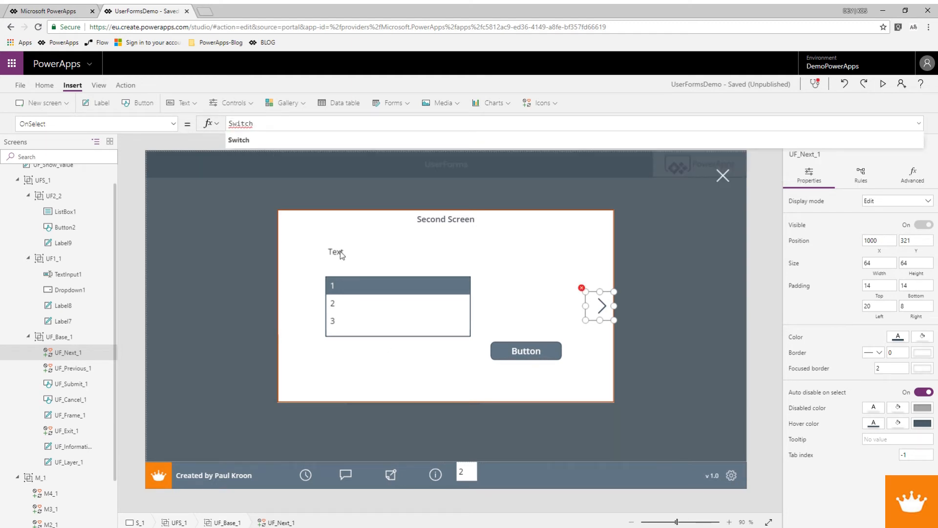
{"action": "type", "text": "(UF_Sho"}
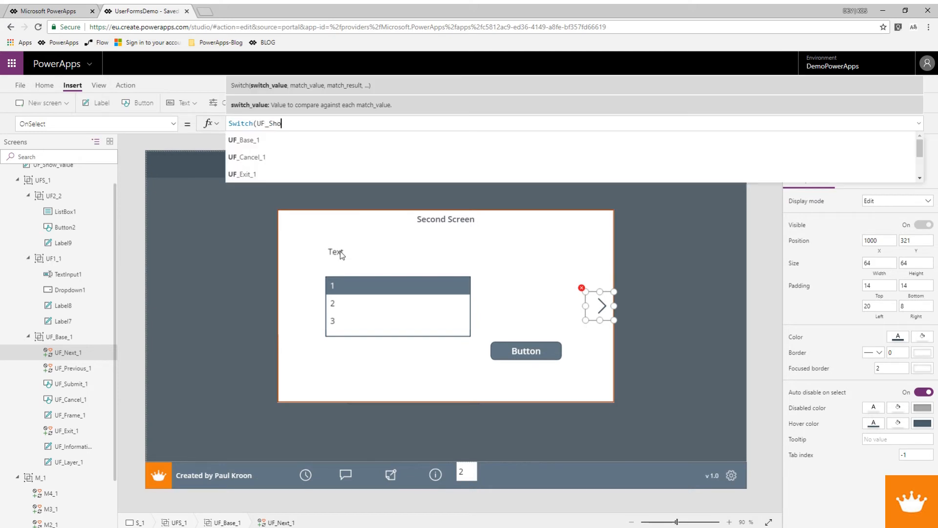
{"action": "type", "text": "w,"}
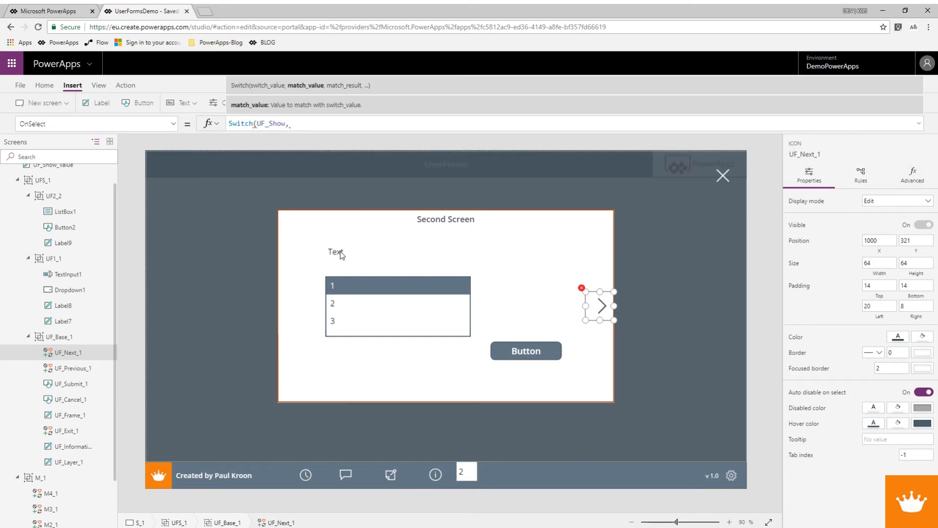
Add a case for UF_Show value 2 to the Switch formula with an UpdateContext that sets UF_Show to 4.
{"action": "key", "text": "shift+Return"}
{"action": "type", "text": "2"}
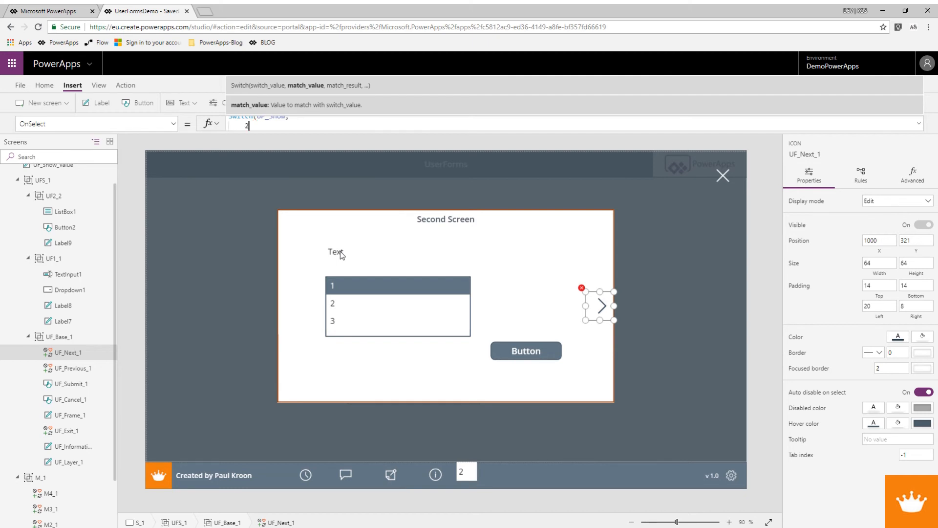
{"action": "type", "text": ", UpdateCo"}
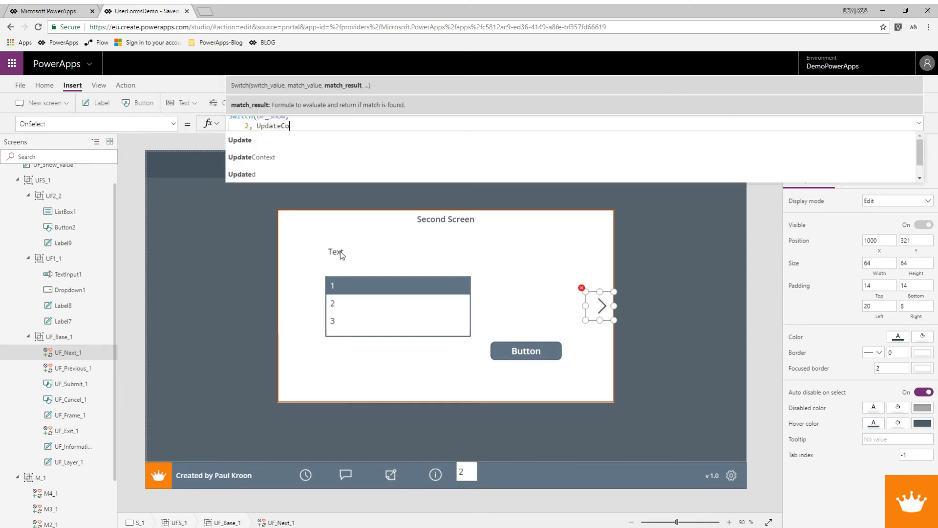
{"action": "type", "text": "ntext("}
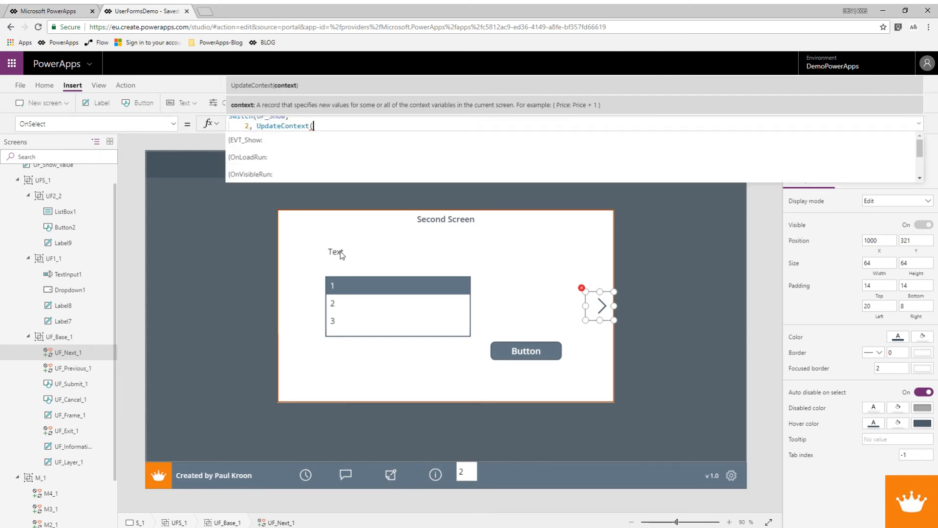
{"action": "type", "text": "{UF_Show:3"}
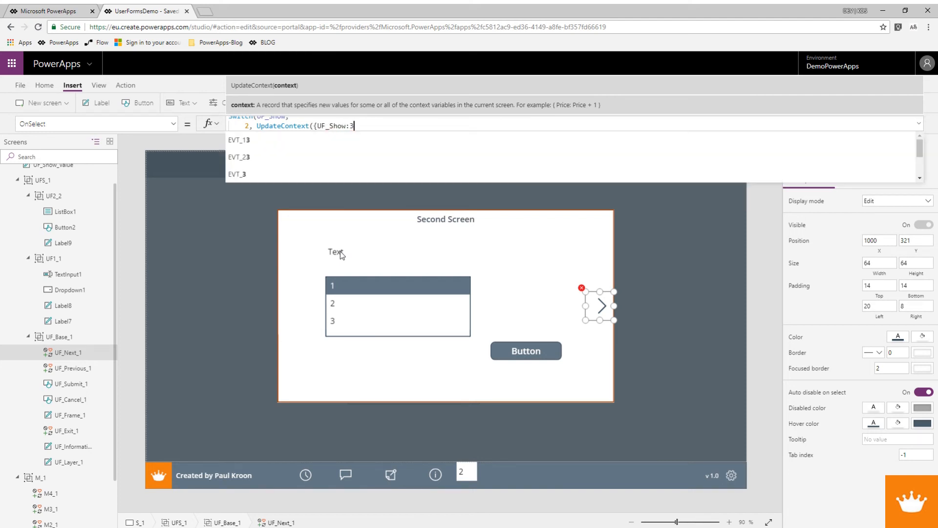
{"action": "key", "text": "BackSpace"}
{"action": "type", "text": "4, "}
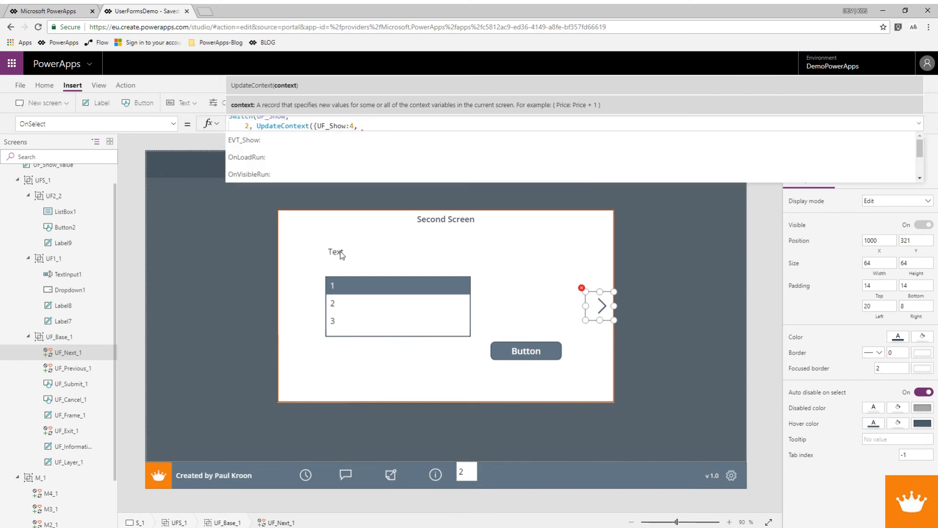
Add UF_Frame_Title with the value "Fourth Screen" to the case's UpdateContext record and close the Switch formula.
{"action": "type", "text": "UF"}
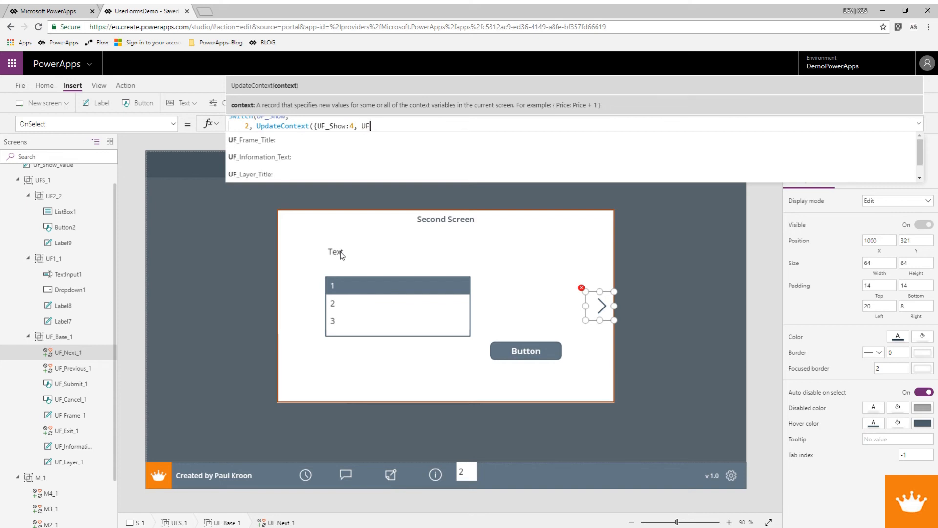
{"action": "type", "text": "_Frame_Title"}
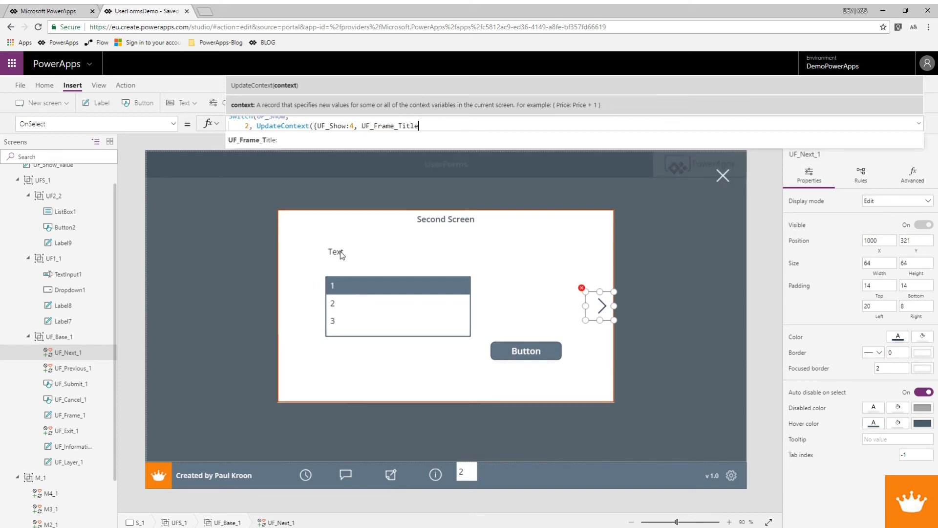
{"action": "type", "text": ":\"\""}
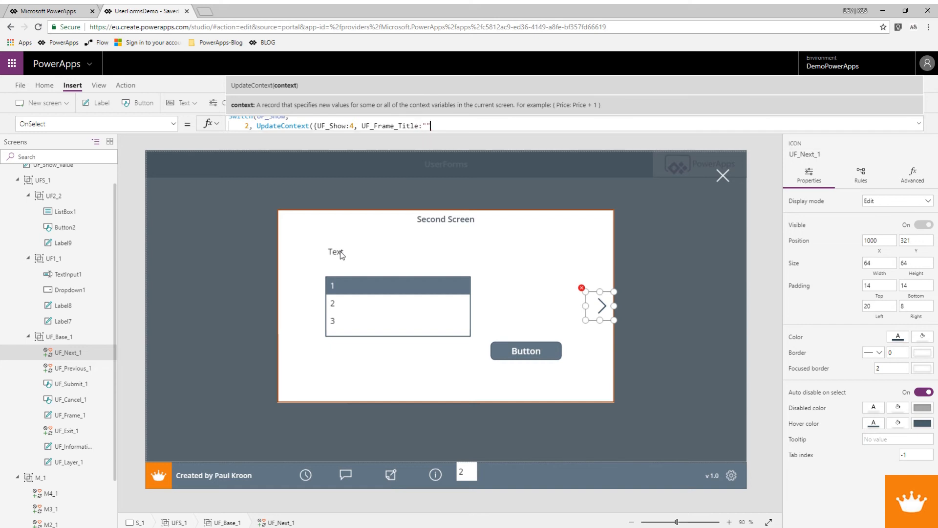
{"action": "type", "text": "})"}
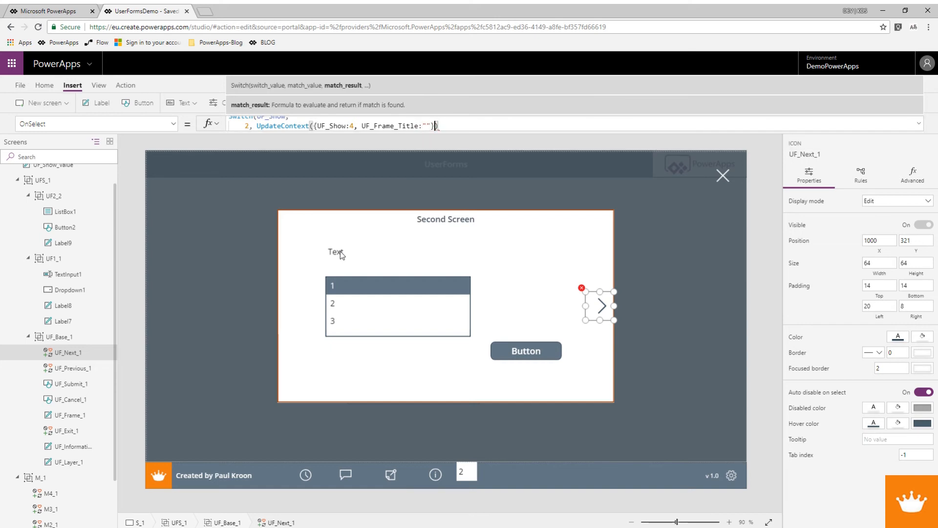
{"action": "type", "text": "Thir"}
{"action": "key", "text": "BackSpace"}
{"action": "key", "text": "BackSpace"}
{"action": "key", "text": "BackSpace"}
{"action": "key", "text": "BackSpace"}
{"action": "type", "text": "Fourth Screen"}
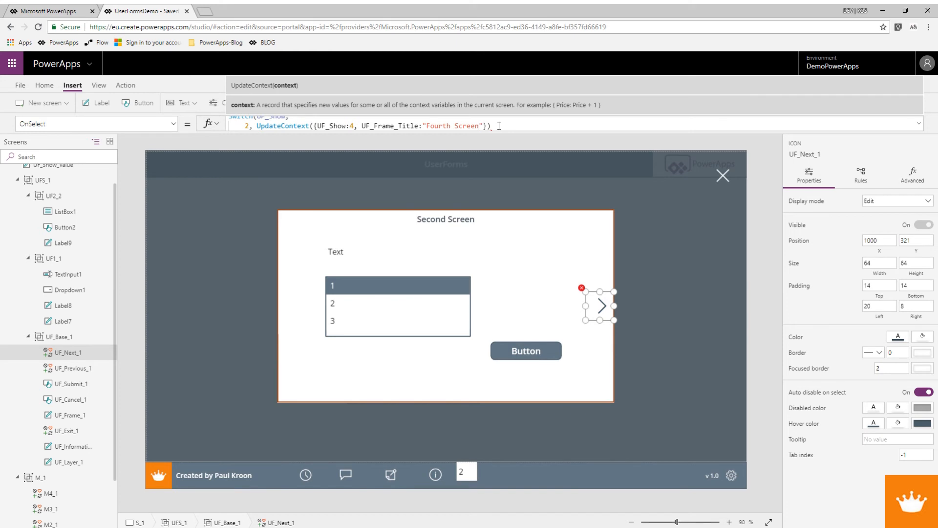
{"action": "key", "text": "End"}
{"action": "key", "text": "shift+Return"}
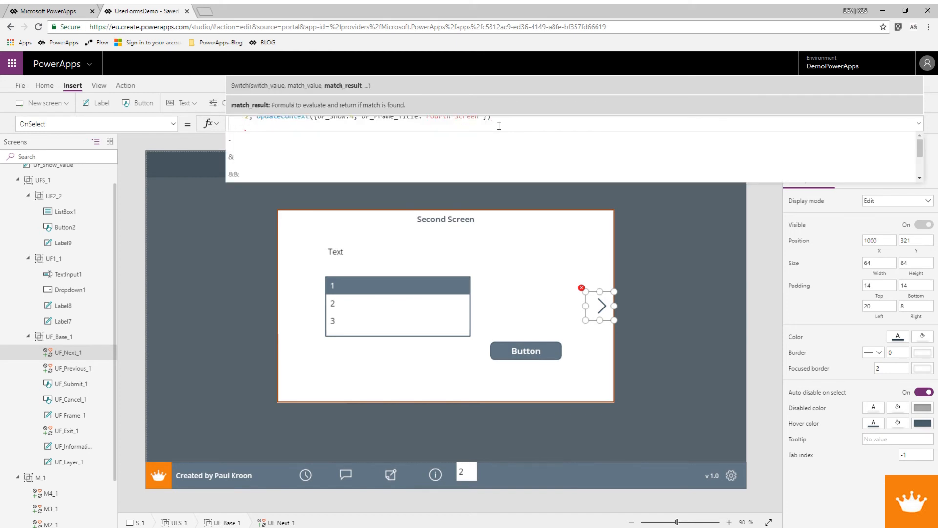
{"action": "type", "text": ")"}
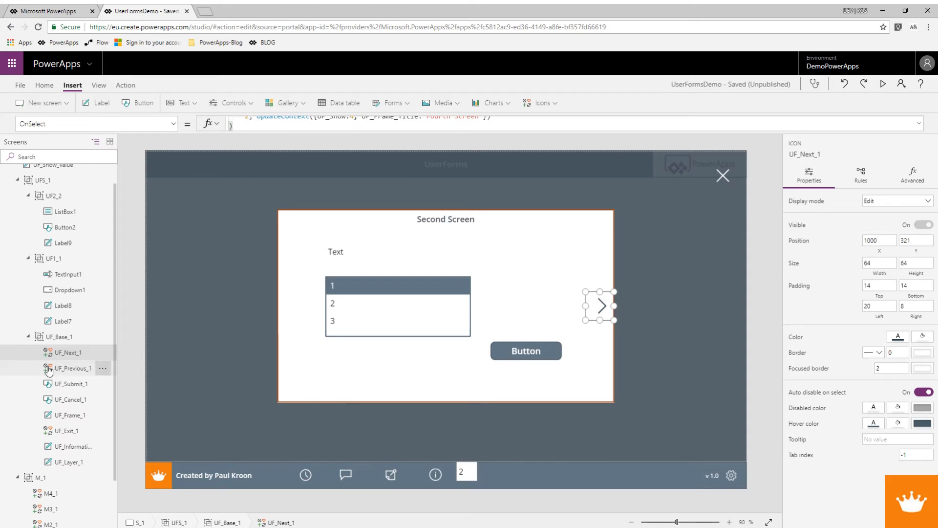
Collapse the UF1_1 and UF2_2 groups and run the UF_Next_1 icon.
{"action": "left_click", "coordinate": [27, 258]}
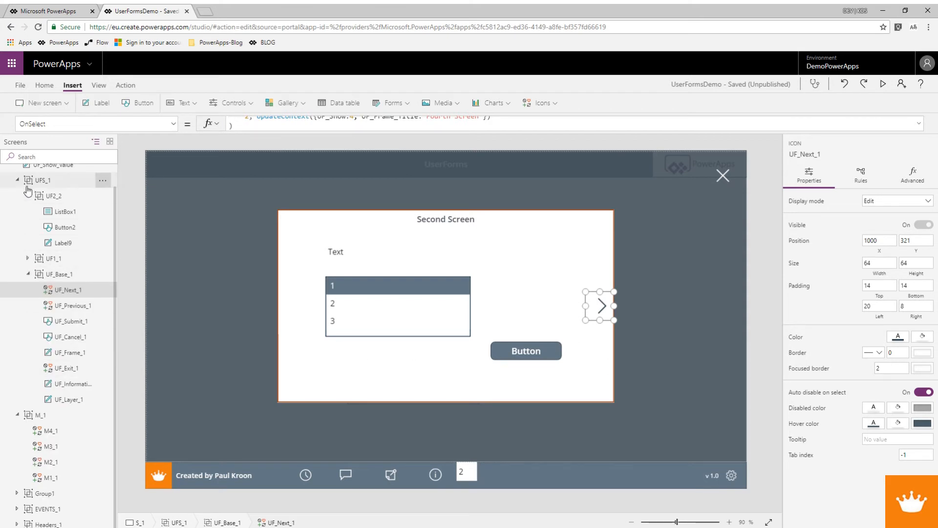
{"action": "left_click", "coordinate": [27, 195]}
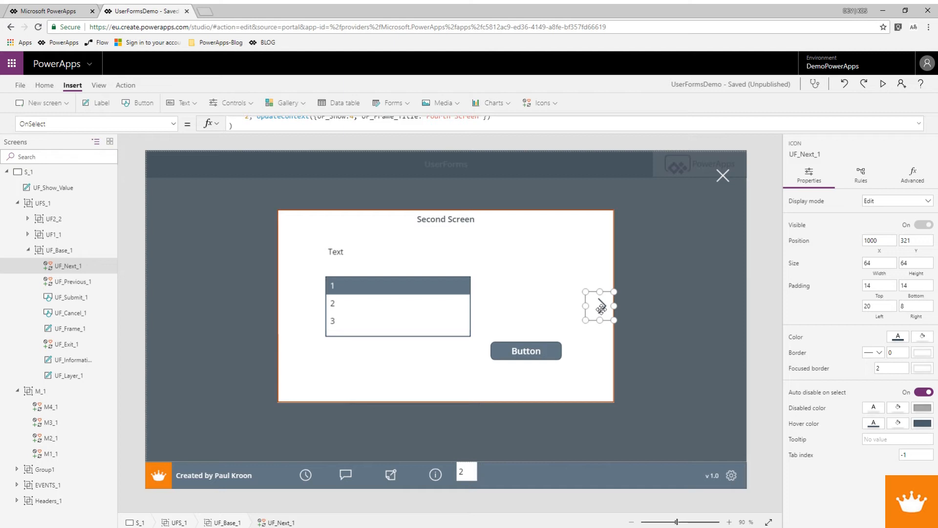
{"action": "left_click", "coordinate": [601, 307], "text": "alt"}
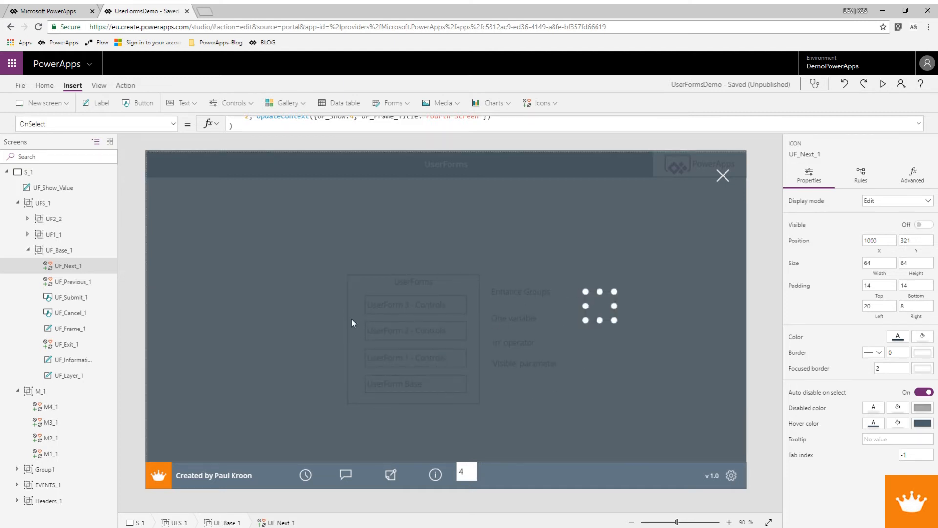
Add the value 4 to the UF_Show list in the Visible formula of UF_Frame_1, giving [1,2,4,9].
{"action": "left_click", "coordinate": [68, 328]}
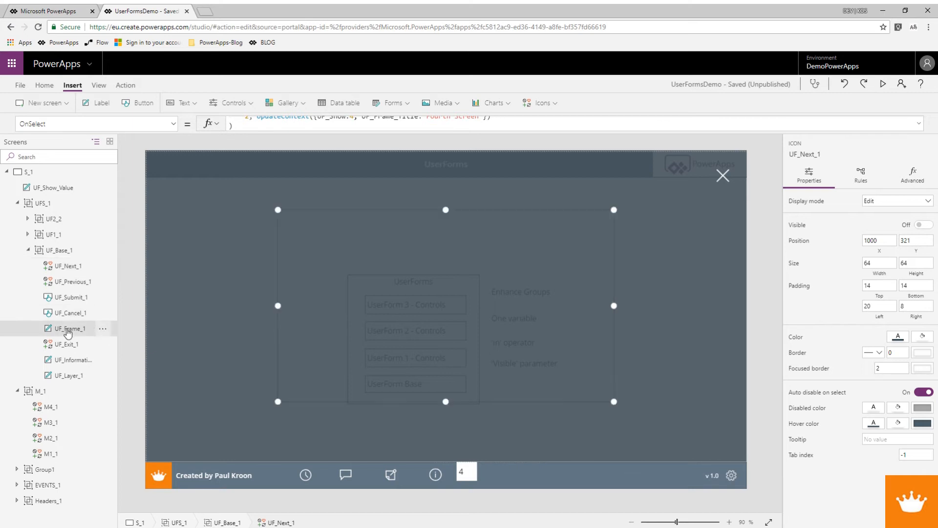
{"action": "left_click", "coordinate": [290, 123]}
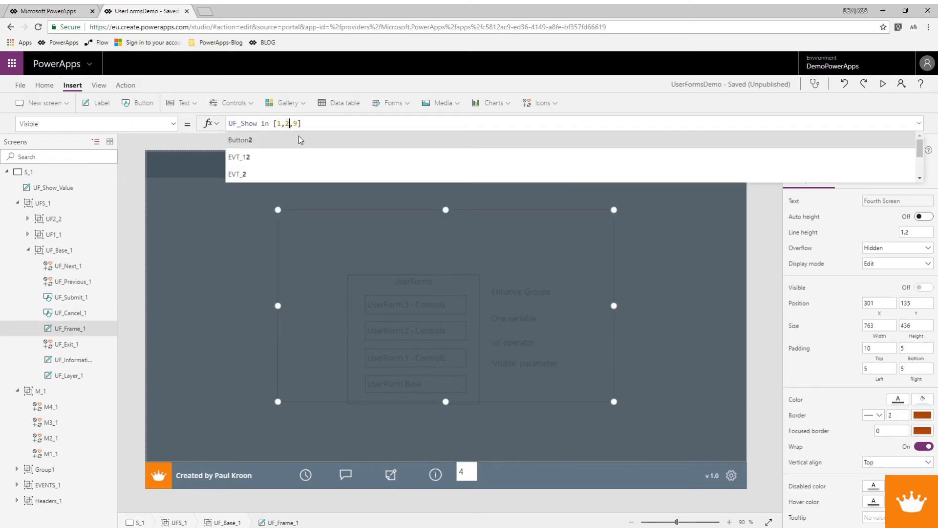
{"action": "type", "text": ",4"}
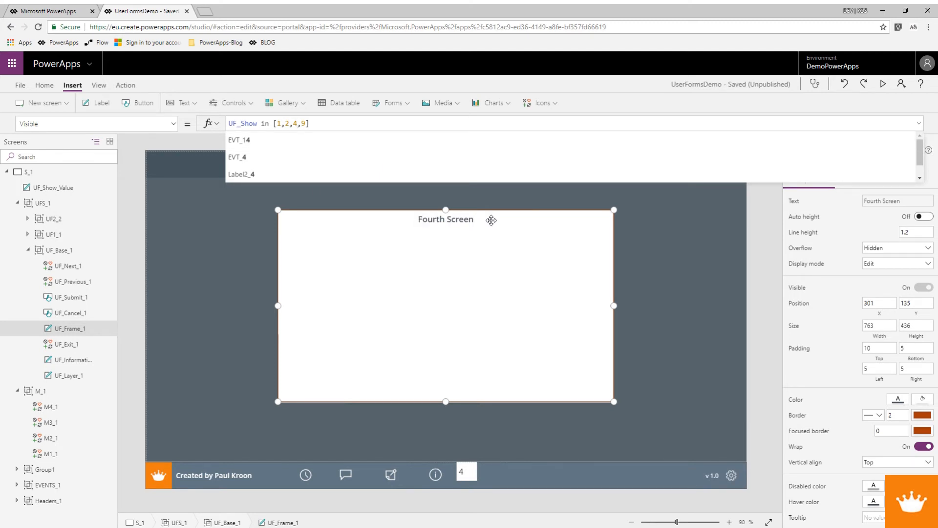
Copy the UF2_2 group into UFS_1 and move the copy into the form frame at X 370, Y 170.
{"action": "left_click", "coordinate": [46, 220]}
{"action": "right_click", "coordinate": [46, 219]}
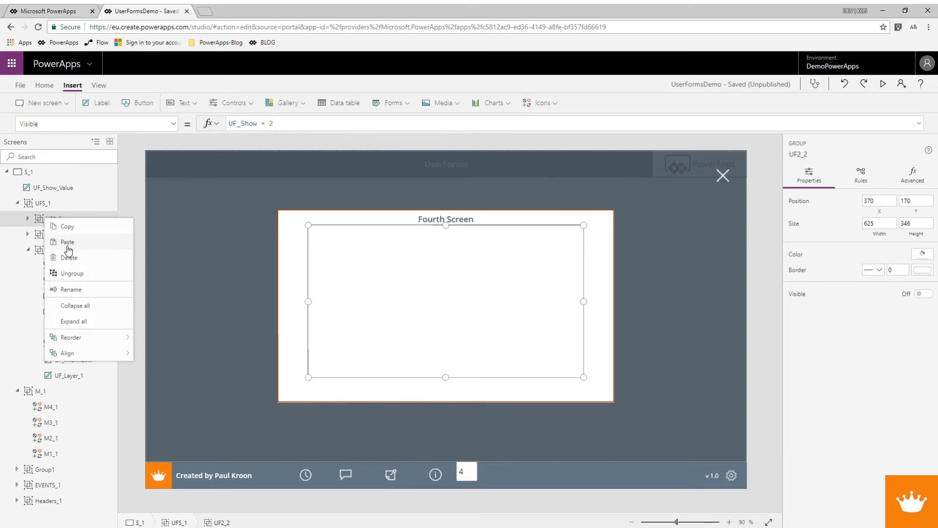
{"action": "left_click", "coordinate": [71, 229]}
{"action": "right_click", "coordinate": [40, 203]}
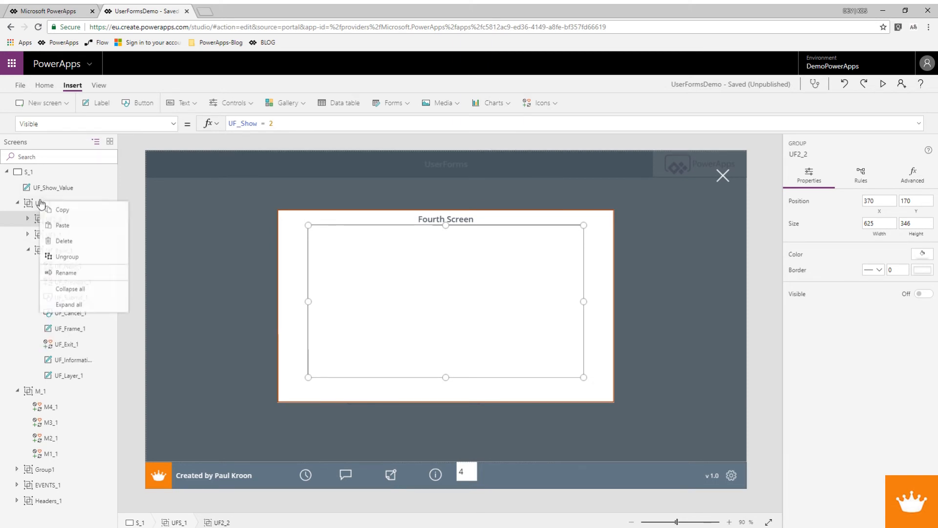
{"action": "left_click", "coordinate": [58, 226]}
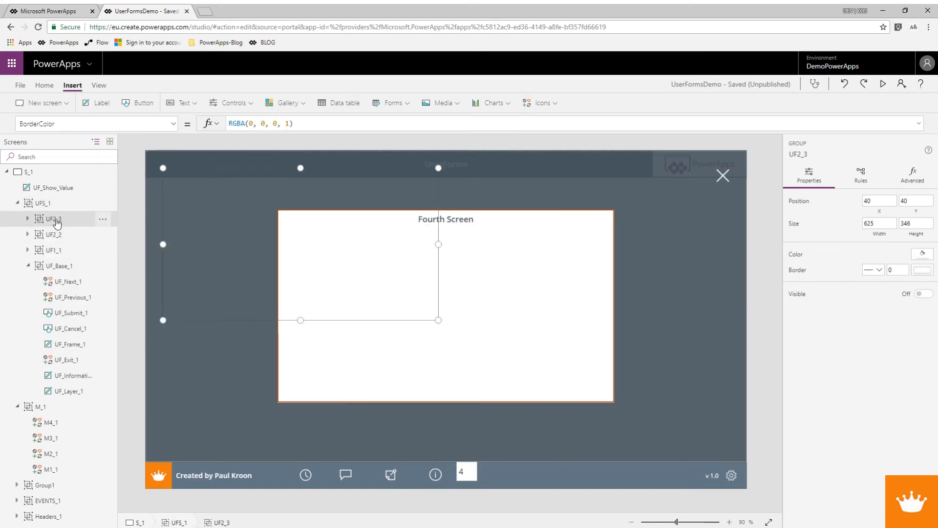
{"action": "left_click_drag", "start_coordinate": [213, 318], "coordinate": [361, 377]}
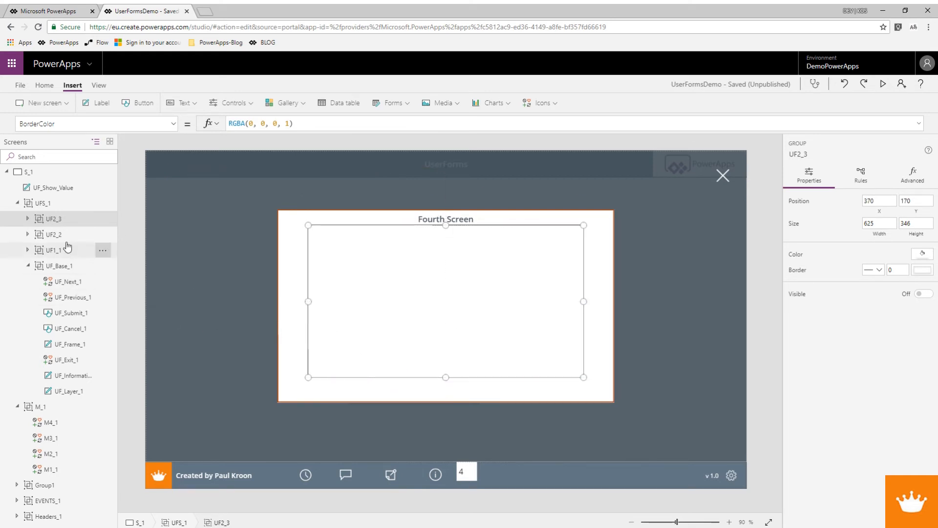
Delete the button and the list box from the copied form group.
{"action": "left_click", "coordinate": [28, 219]}
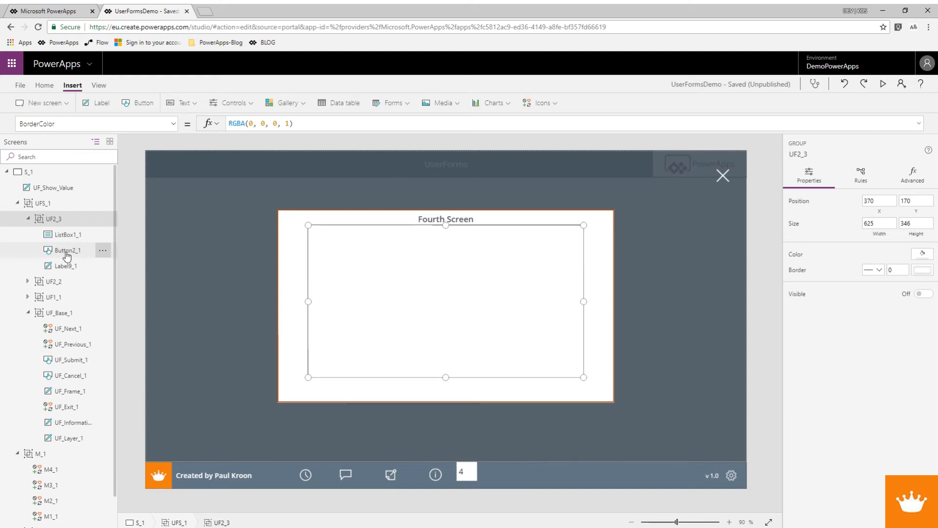
{"action": "left_click", "coordinate": [66, 255]}
{"action": "key", "text": "Delete"}
{"action": "left_click", "coordinate": [60, 239]}
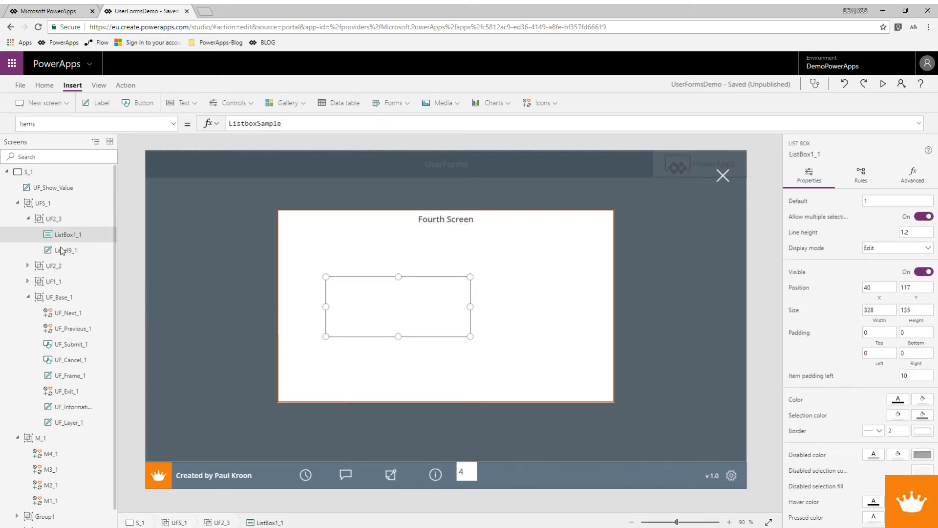
{"action": "key", "text": "Delete"}
Enlarge the copied group's remaining label to about 558 by 268 and set its text to "Text whatever".
{"action": "left_click", "coordinate": [62, 250]}
{"action": "left_click", "coordinate": [60, 240]}
{"action": "left_click_drag", "start_coordinate": [391, 259], "coordinate": [571, 360]}
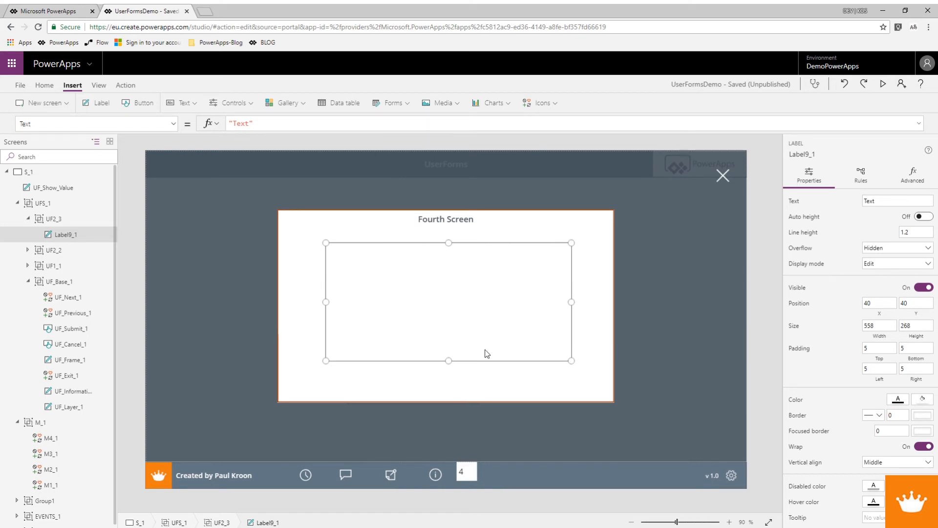
{"action": "left_click", "coordinate": [251, 126]}
{"action": "type", "text": "wath"}
{"action": "key", "text": "BackSpace"}
{"action": "key", "text": "BackSpace"}
{"action": "type", "text": "hatever"}
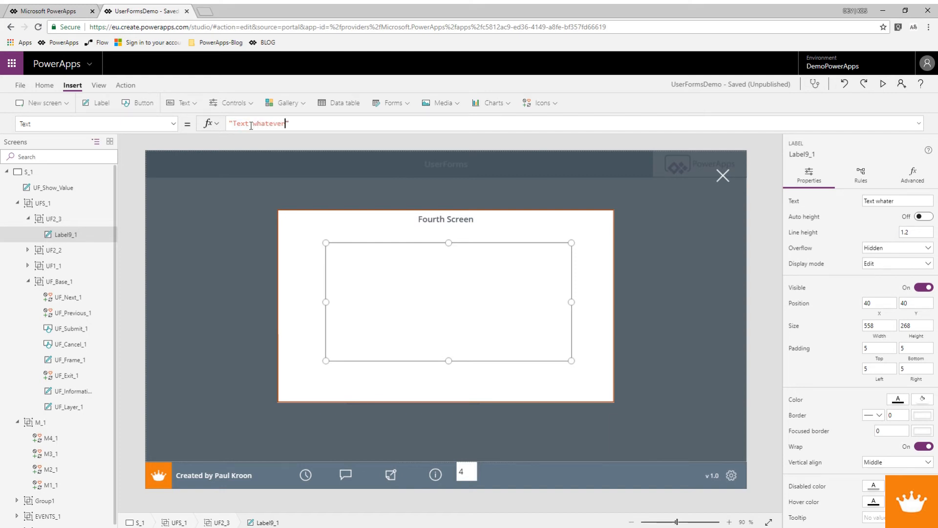
{"action": "left_click", "coordinate": [54, 223]}
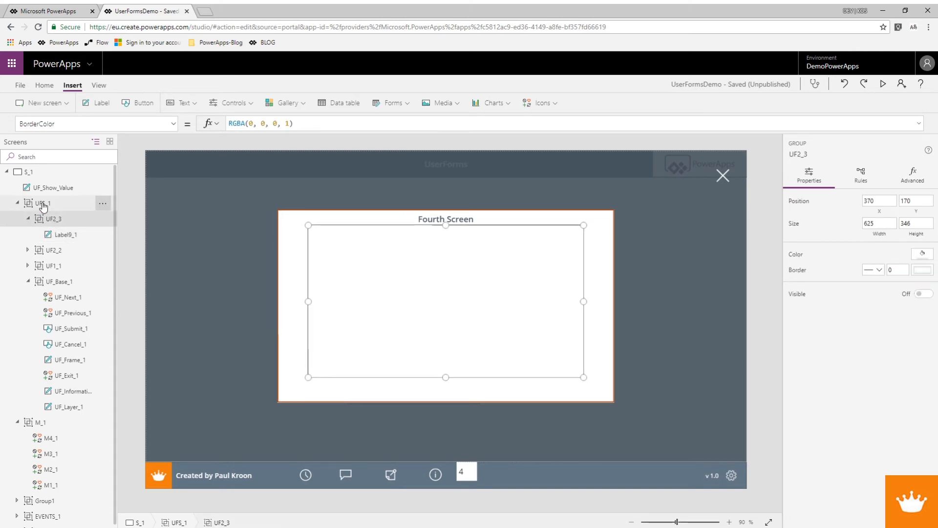
{"action": "right_click", "coordinate": [43, 204]}
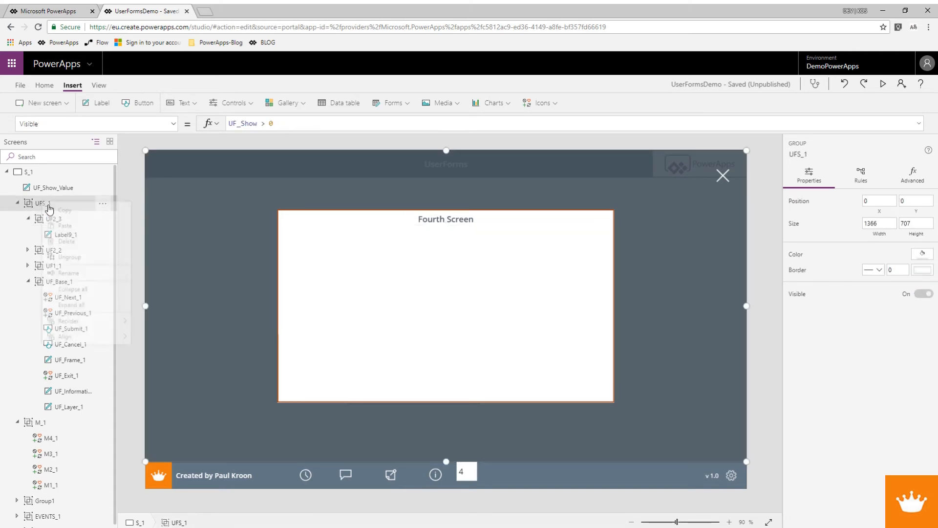
{"action": "left_click", "coordinate": [73, 279]}
{"action": "key", "text": "BackSpace"}
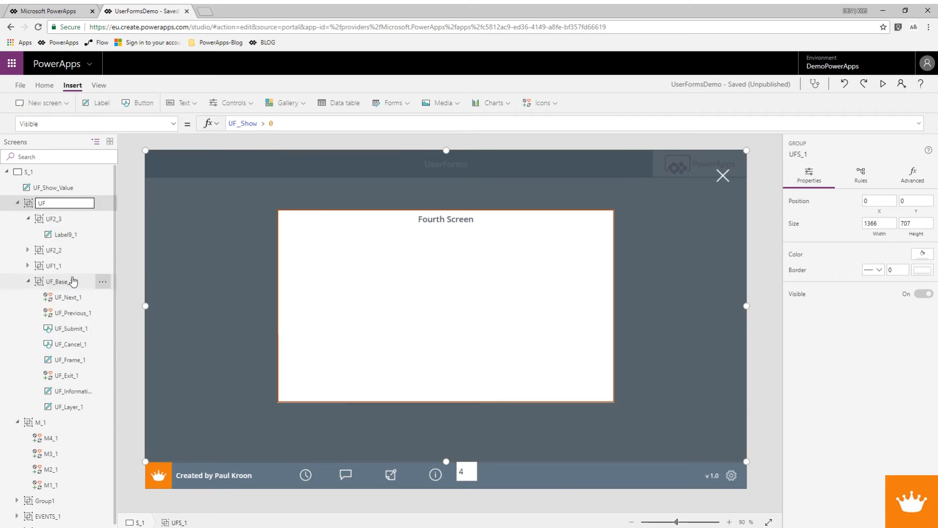
{"action": "key", "text": "Escape"}
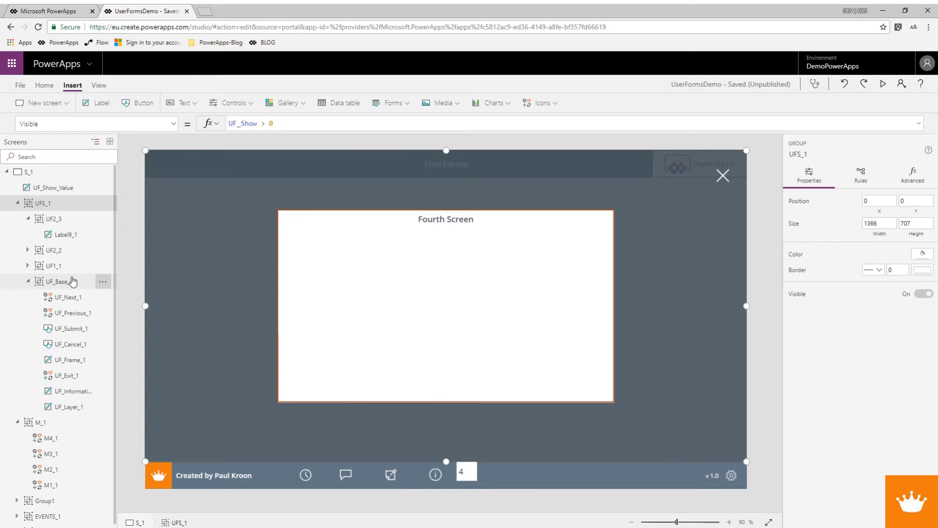
Rename the copied form group as UF4_1.
{"action": "right_click", "coordinate": [60, 218]}
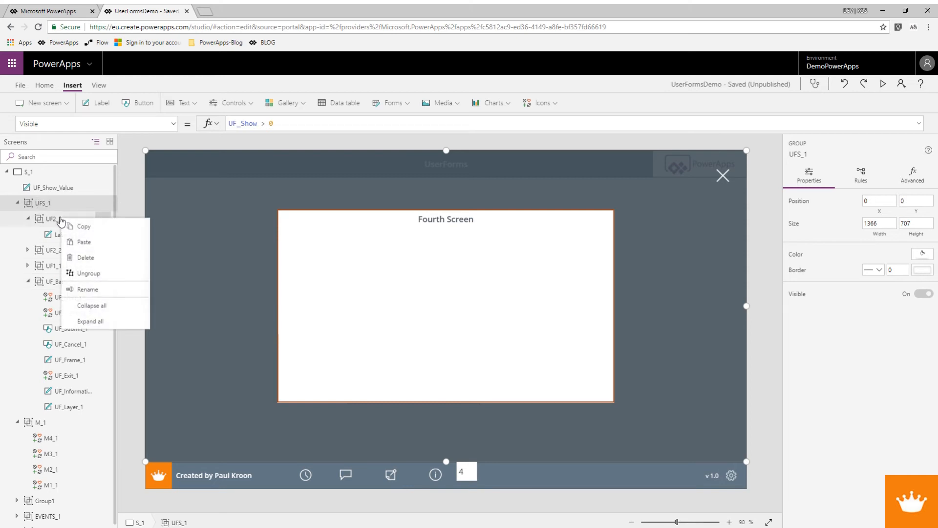
{"action": "left_click", "coordinate": [88, 290]}
{"action": "type", "text": "UF4"}
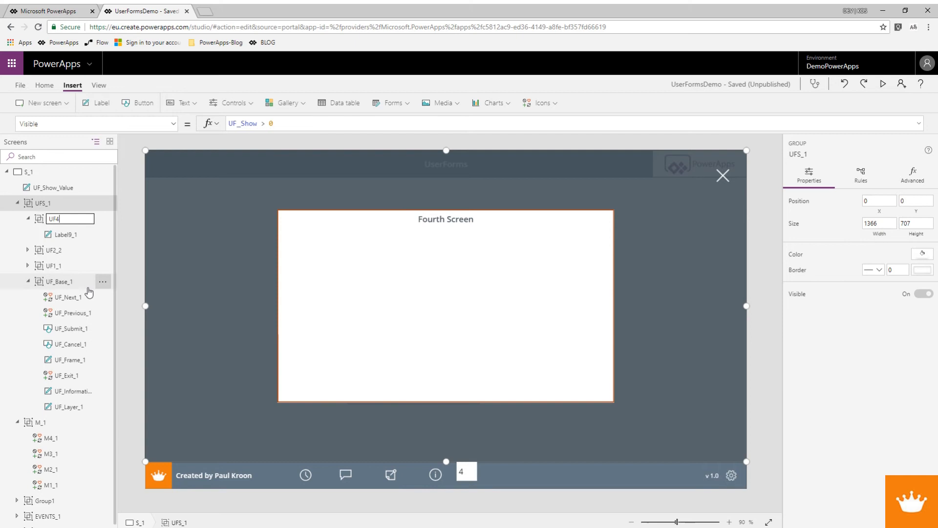
{"action": "type", "text": "_1"}
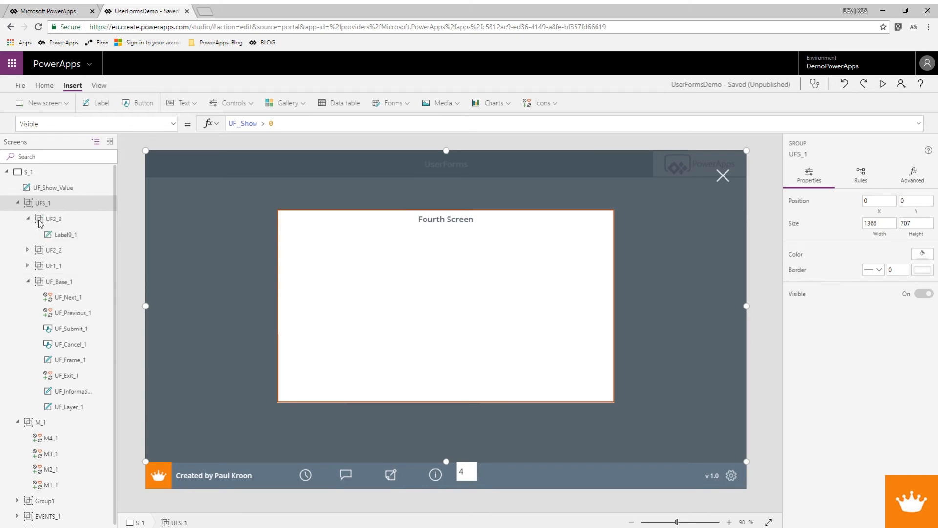
{"action": "key", "text": "Return"}
Set the Visible formula of the UF4_1 group to UF_Show = 4.
{"action": "left_click", "coordinate": [173, 124]}
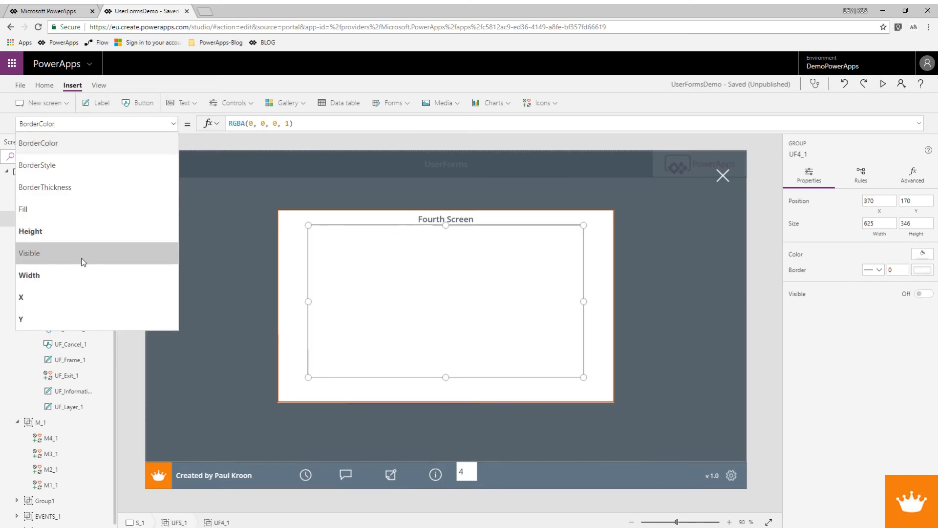
{"action": "left_click", "coordinate": [82, 256]}
{"action": "double_click", "coordinate": [272, 123]}
{"action": "type", "text": "4"}
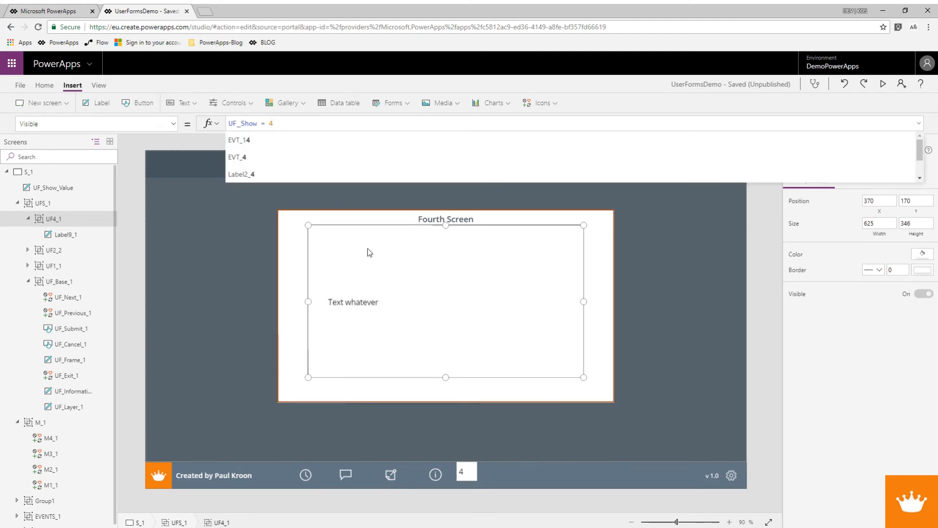
Set the Visible formula of the UF_Previous_1 icon to UF_Show in [4,9].
{"action": "left_click", "coordinate": [100, 311]}
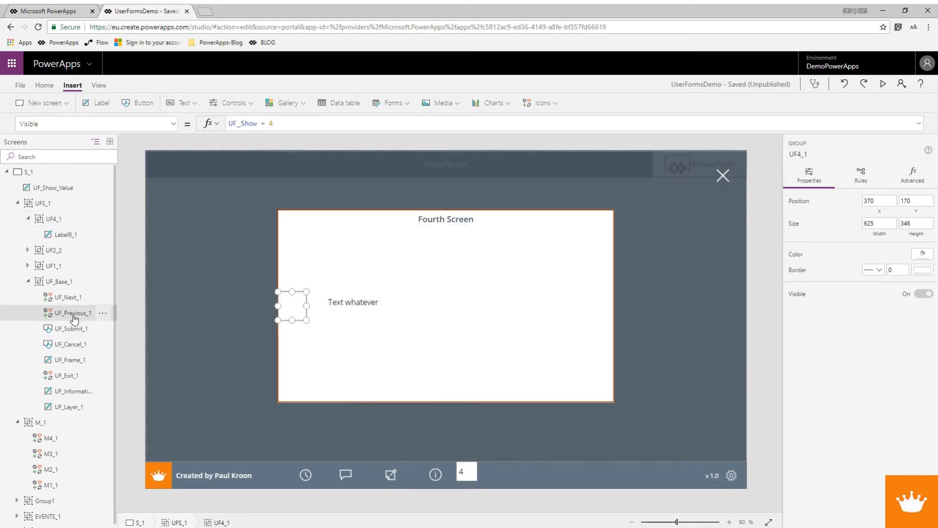
{"action": "left_click", "coordinate": [275, 125]}
{"action": "type", "text": "4,"}
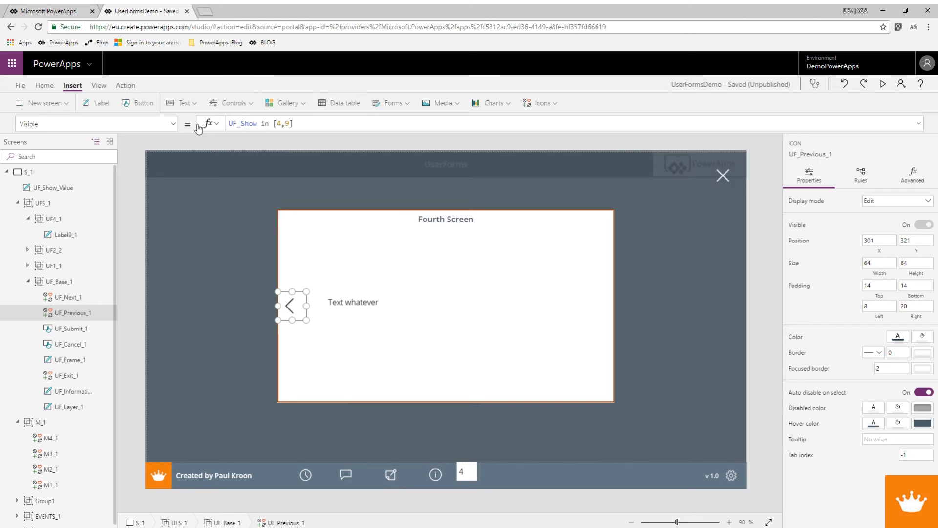
Replace the OnSelect formula of UF_Previous_1 with the start of a Switch function that evaluates UF_Show.
{"action": "left_click", "coordinate": [174, 124]}
{"action": "scroll", "coordinate": [130, 251], "scroll_direction": "up", "scroll_amount": 5}
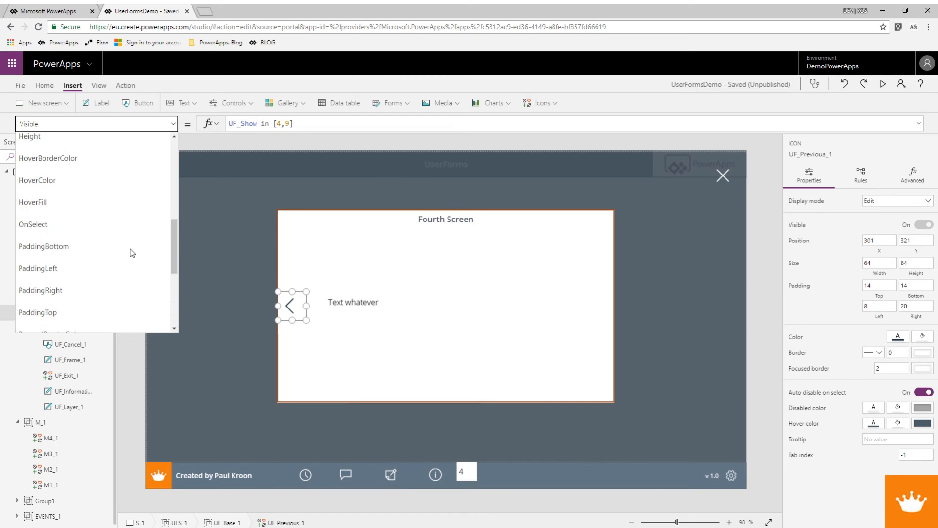
{"action": "left_click", "coordinate": [98, 229]}
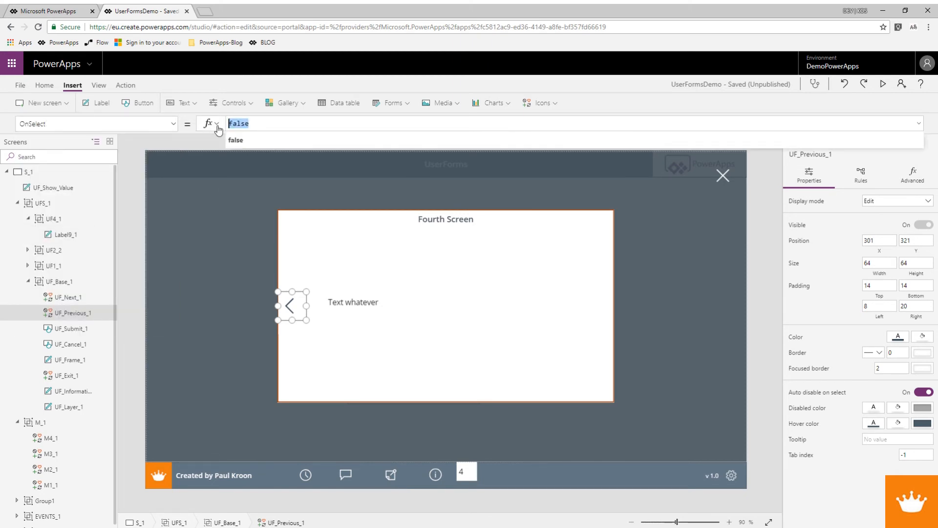
{"action": "type", "text": "Switch"}
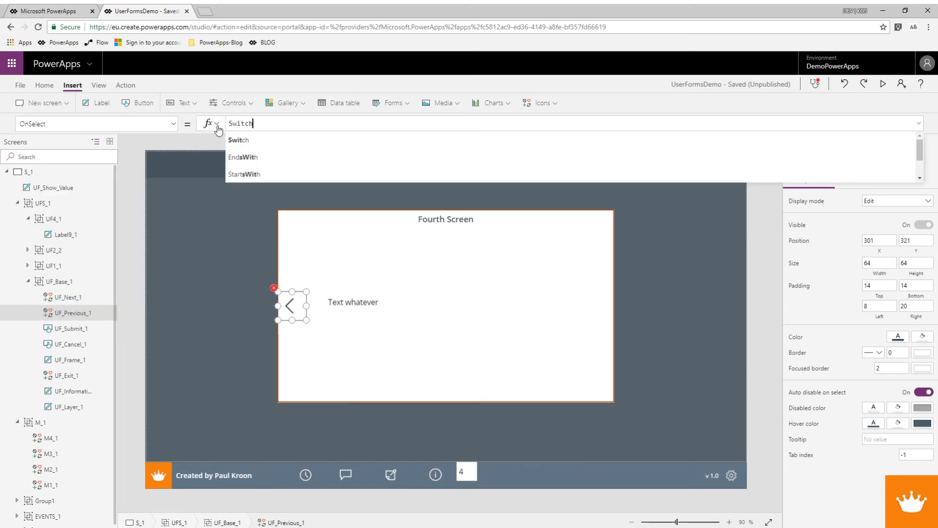
{"action": "type", "text": "(UF_"}
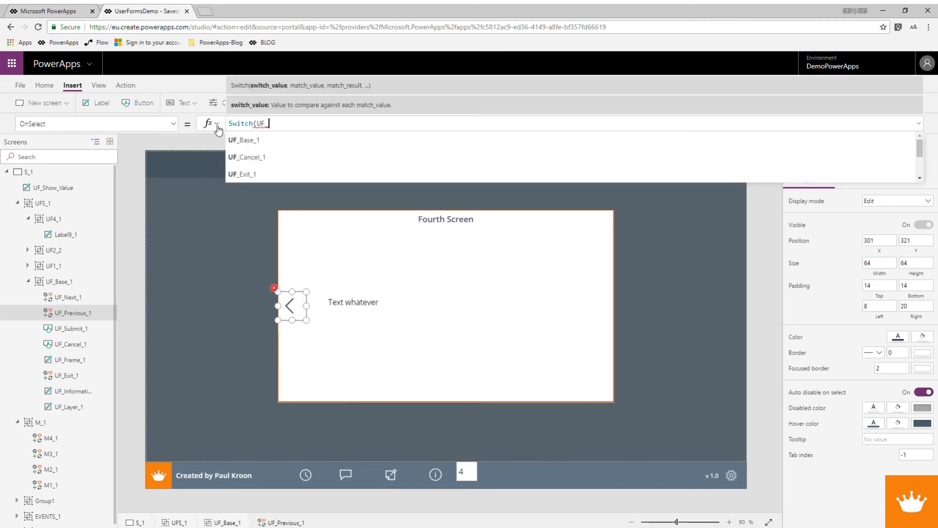
{"action": "type", "text": "Show"}
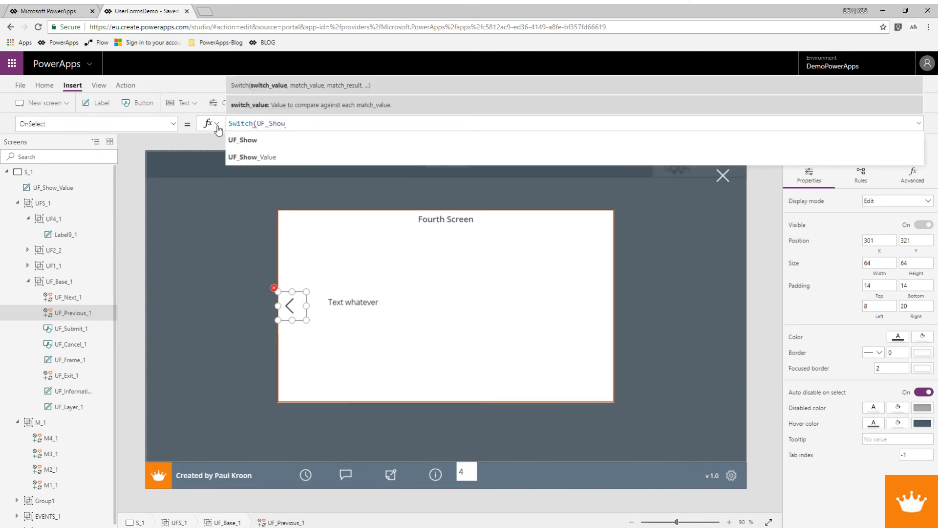
{"action": "type", "text": ","}
{"action": "key", "text": "shift+Return"}
Complete the UF_Previous_1 Switch with case 4 running UpdateContext({UF_Show:2, UF_Frame_Title:"Second Screen"}).
{"action": "type", "text": "4, Updat"}
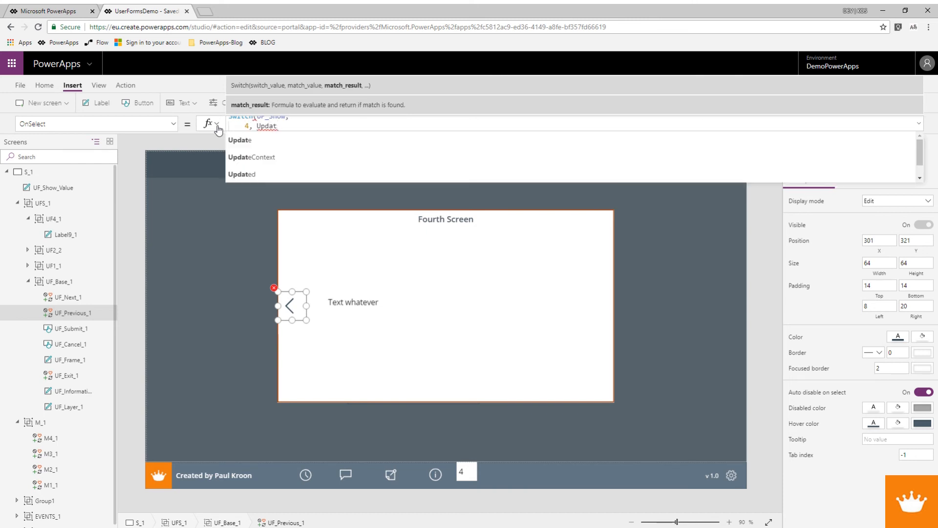
{"action": "key", "text": "Down"}
{"action": "key", "text": "Tab"}
{"action": "type", "text": "{UF_Sho"}
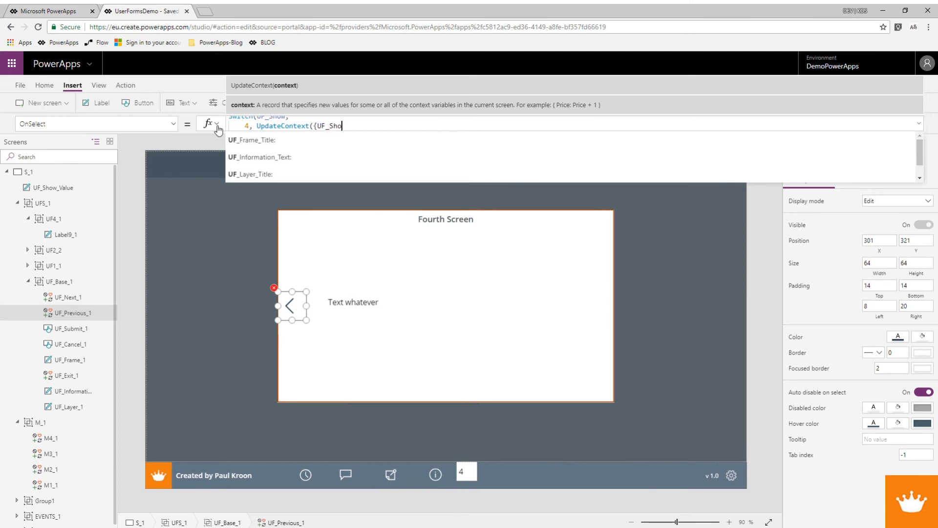
{"action": "type", "text": "w:2, UF_Frame"}
{"action": "key", "text": "Tab"}
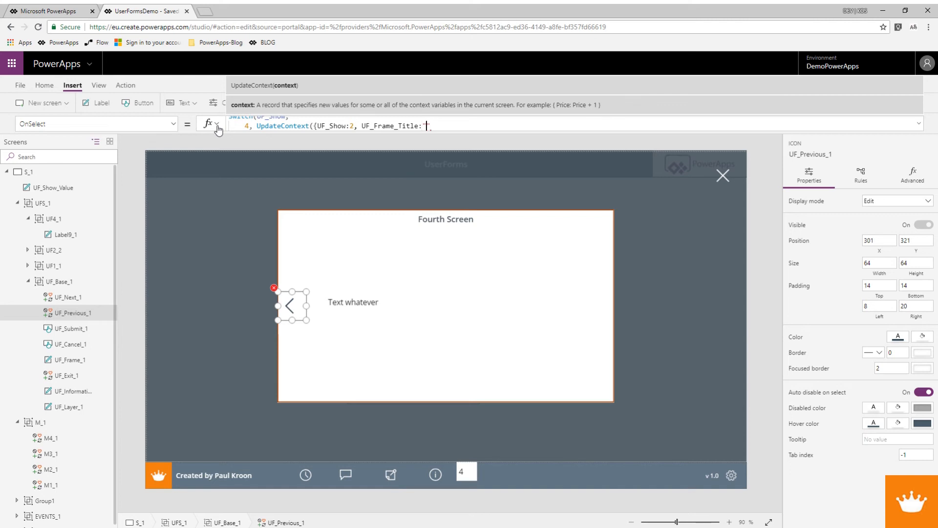
{"action": "type", "text": "\"Second Screen\"})"}
{"action": "key", "text": "Escape"}
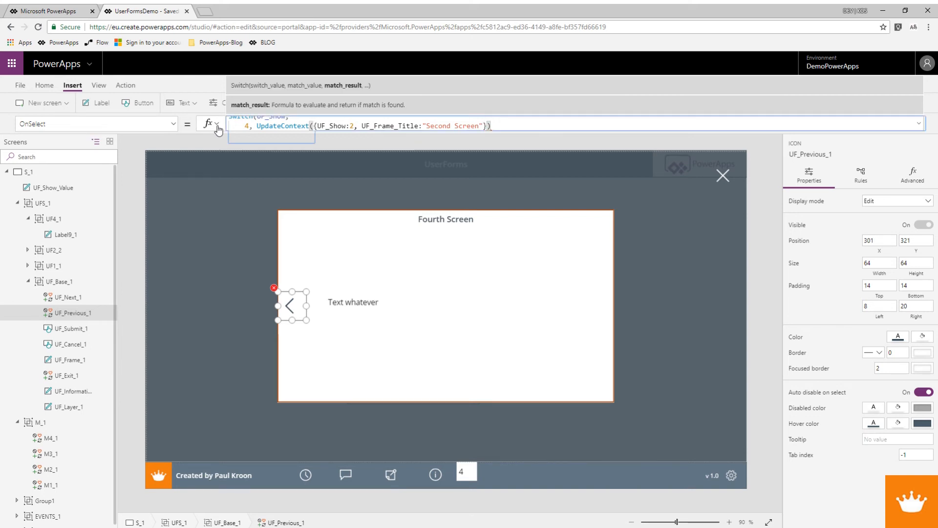
{"action": "left_click", "coordinate": [502, 125]}
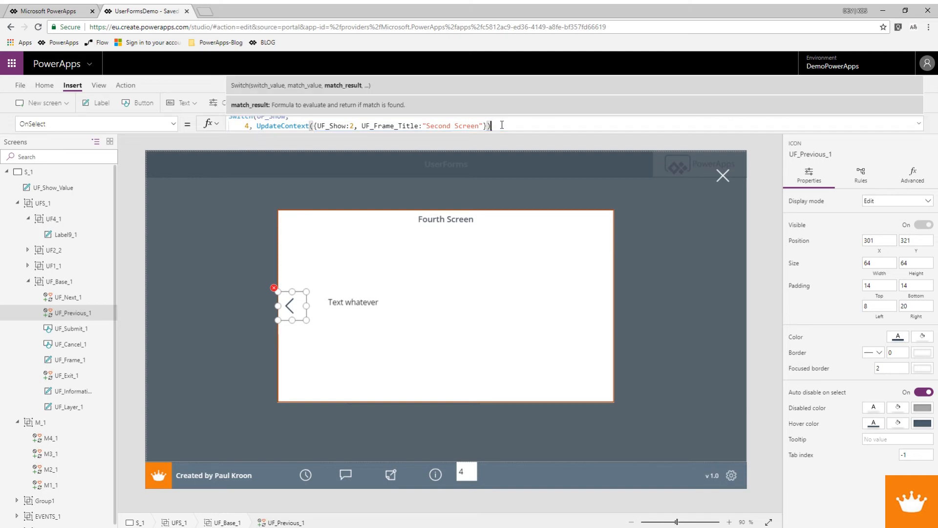
{"action": "key", "text": "shift+Return"}
{"action": "key", "text": "BackSpace"}
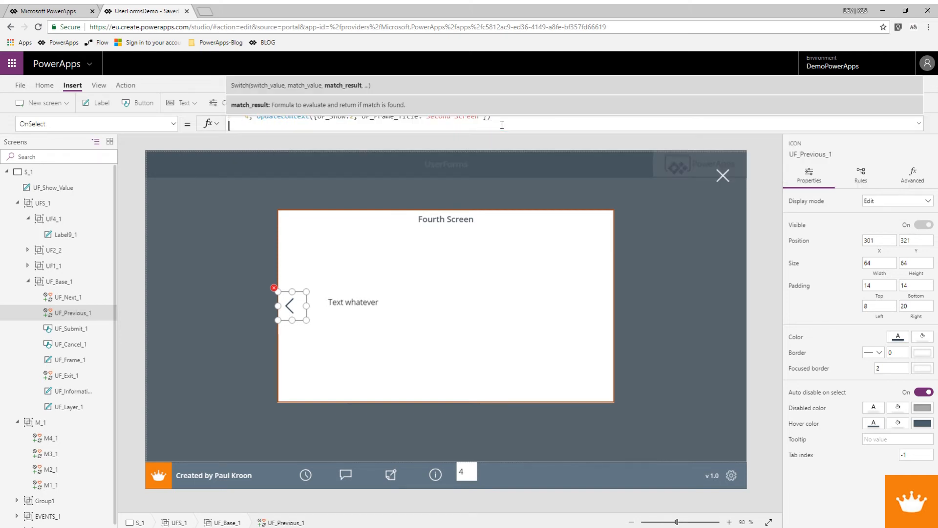
{"action": "type", "text": ")"}
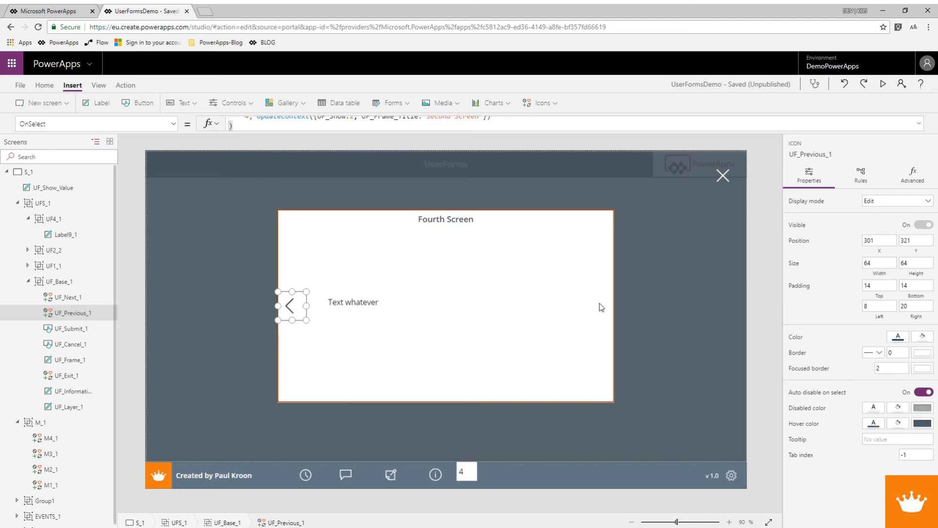
Add 4 to the Visible formula of the UF_Cancel_1 button, making it UF_Show in [1,4,9].
{"action": "left_click", "coordinate": [78, 348]}
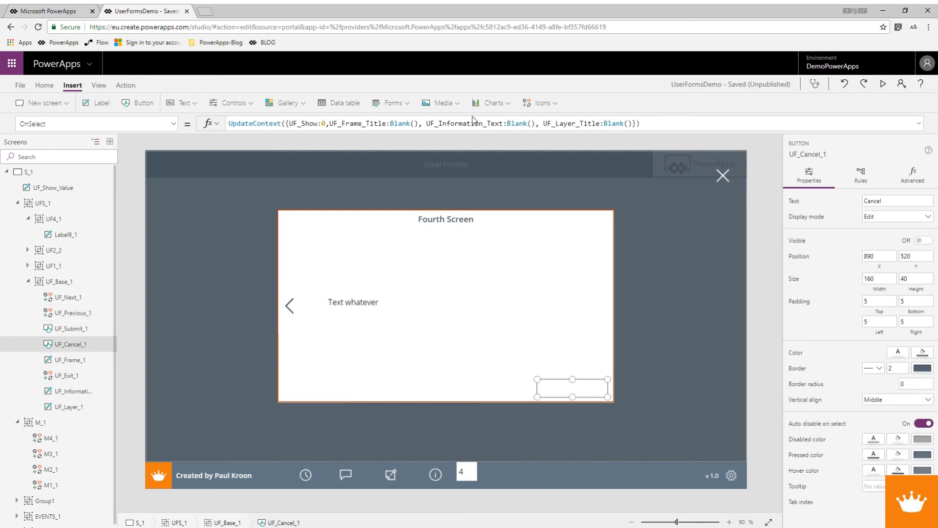
{"action": "left_click", "coordinate": [173, 124]}
{"action": "scroll", "coordinate": [107, 289], "scroll_direction": "down", "scroll_amount": 8}
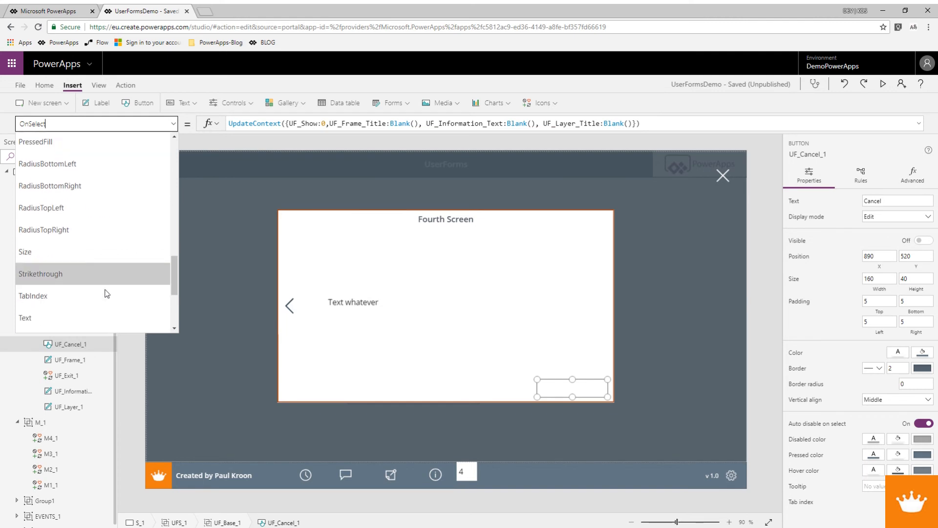
{"action": "left_click", "coordinate": [49, 269]}
{"action": "left_click", "coordinate": [282, 125]}
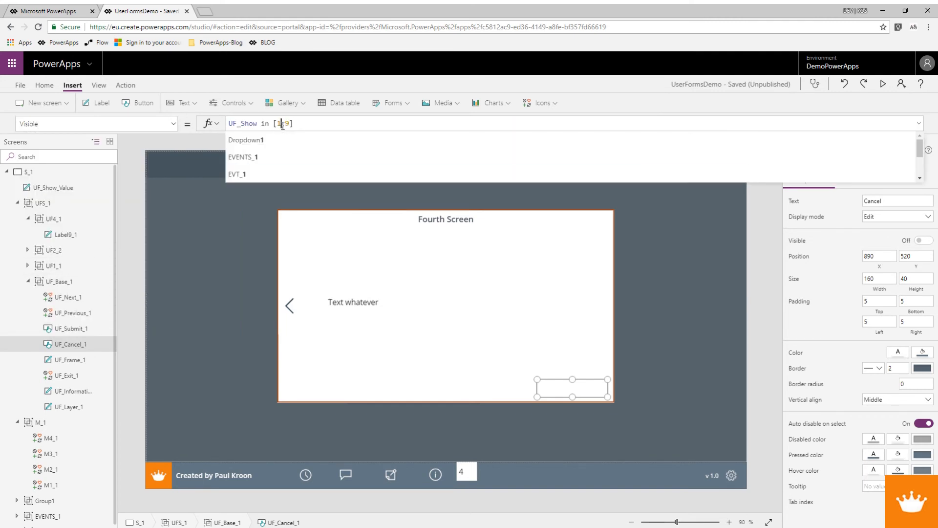
{"action": "type", "text": ",4"}
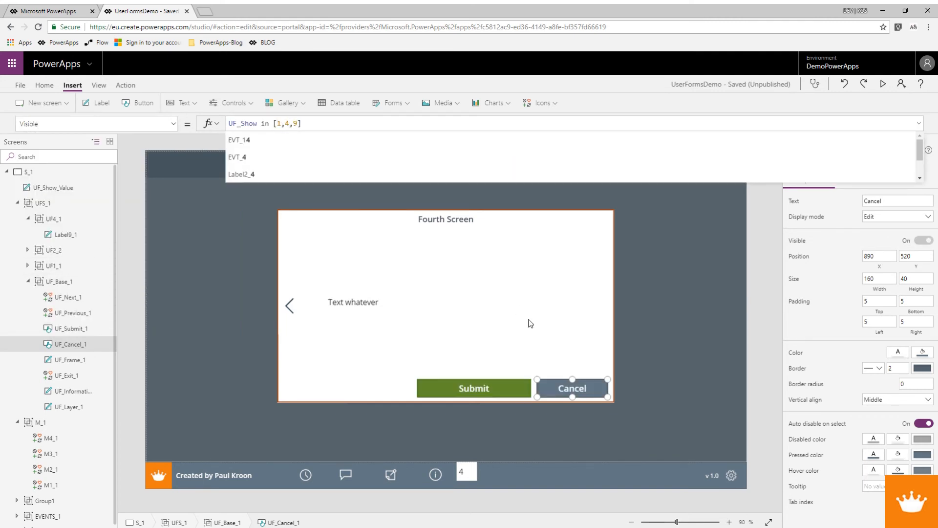
In the OnSelect formula of UF_Submit_1, replace the placeholder comment with an empty Switch(UF_Show, ); block before Select(UF_Cancel_1).
{"action": "left_click", "coordinate": [73, 331]}
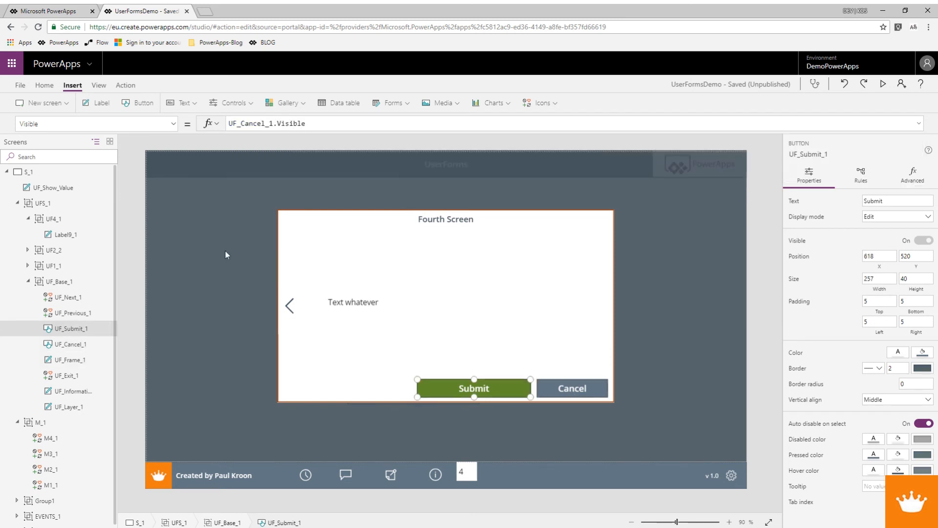
{"action": "left_click", "coordinate": [174, 123]}
{"action": "scroll", "coordinate": [49, 254], "scroll_direction": "up", "scroll_amount": 5}
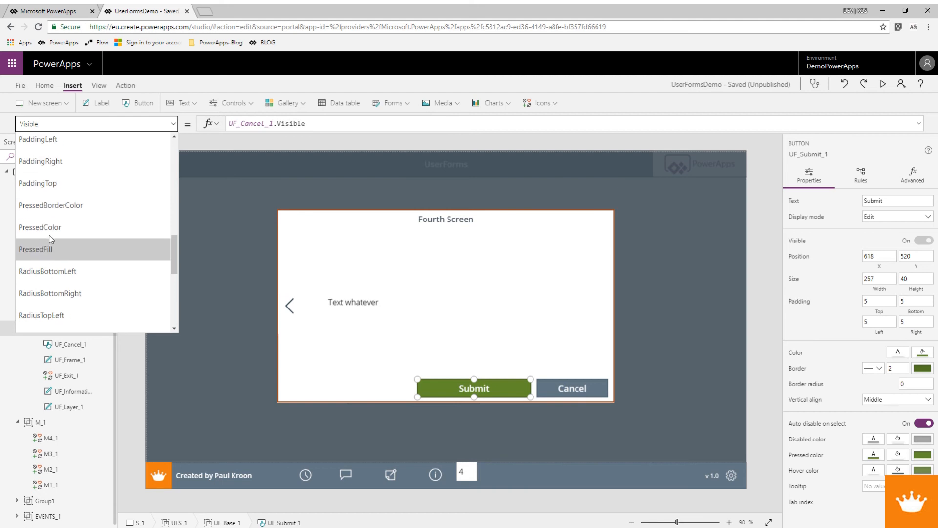
{"action": "scroll", "coordinate": [47, 200], "scroll_direction": "up", "scroll_amount": 1}
{"action": "left_click", "coordinate": [46, 200]}
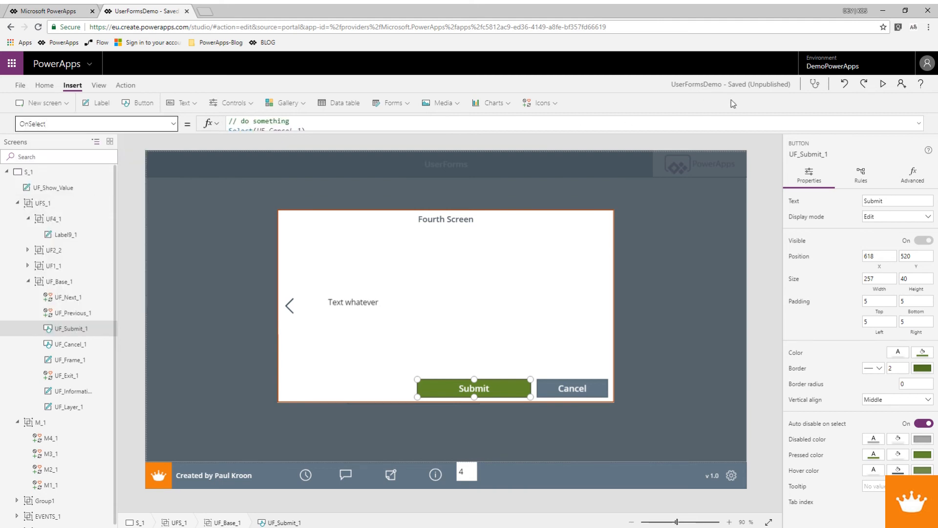
{"action": "left_click", "coordinate": [920, 125]}
{"action": "left_click_drag", "start_coordinate": [293, 120], "coordinate": [229, 123]}
{"action": "key", "text": "BackSpace"}
{"action": "type", "text": "Swi"}
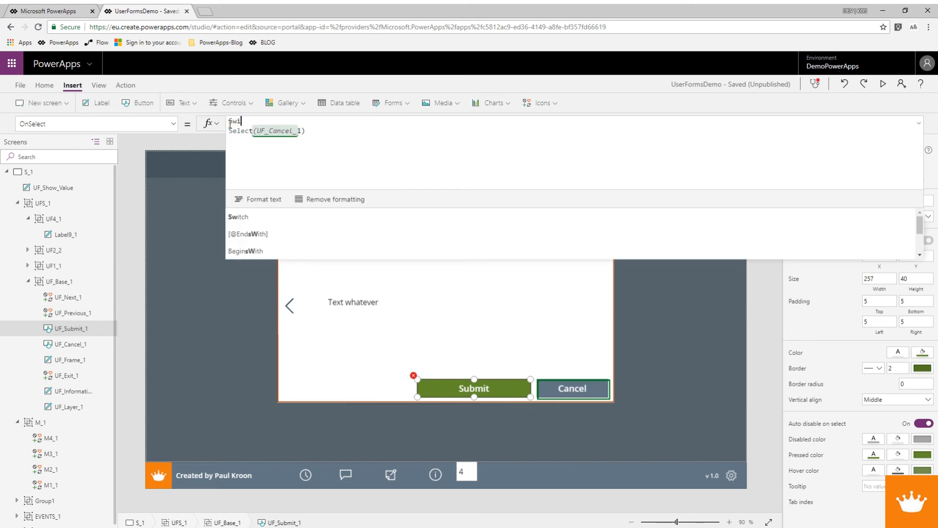
{"action": "type", "text": "tch("}
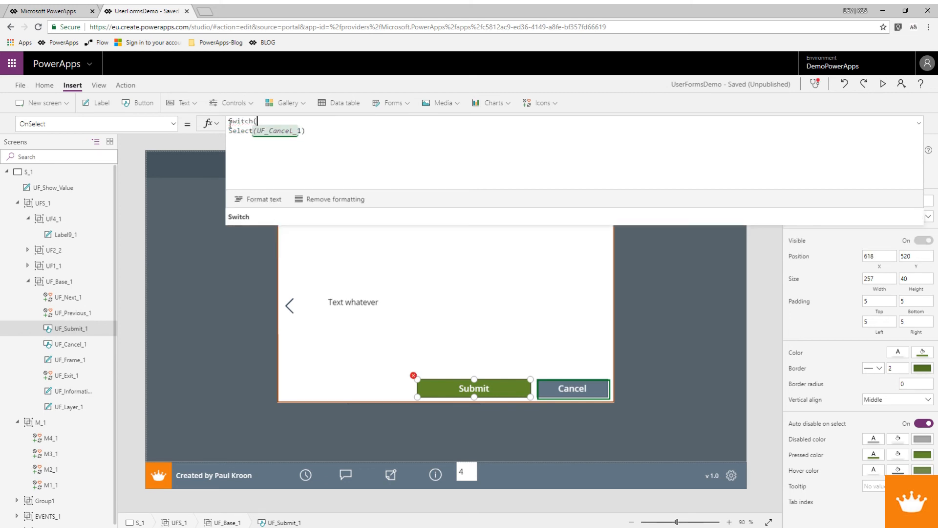
{"action": "type", "text": "UF_Show,"}
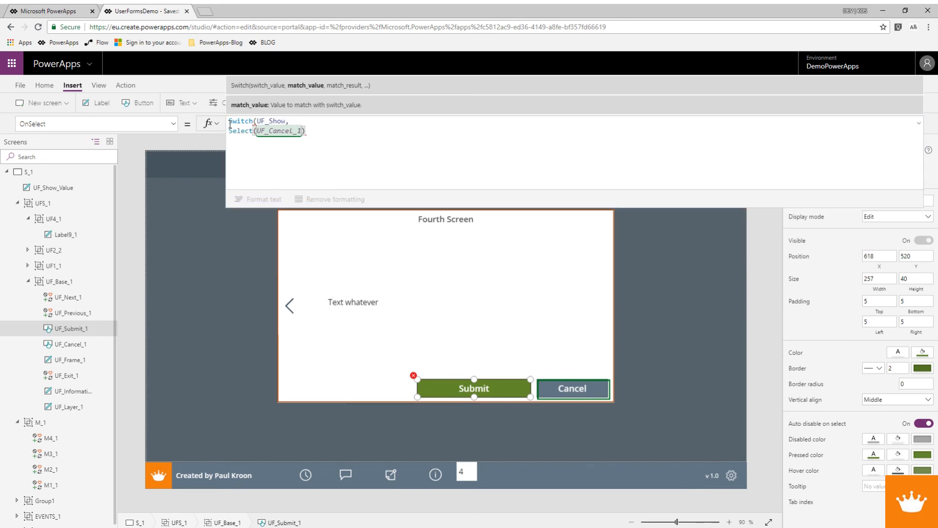
{"action": "key", "text": "shift+Return"}
{"action": "key", "text": "shift+Return"}
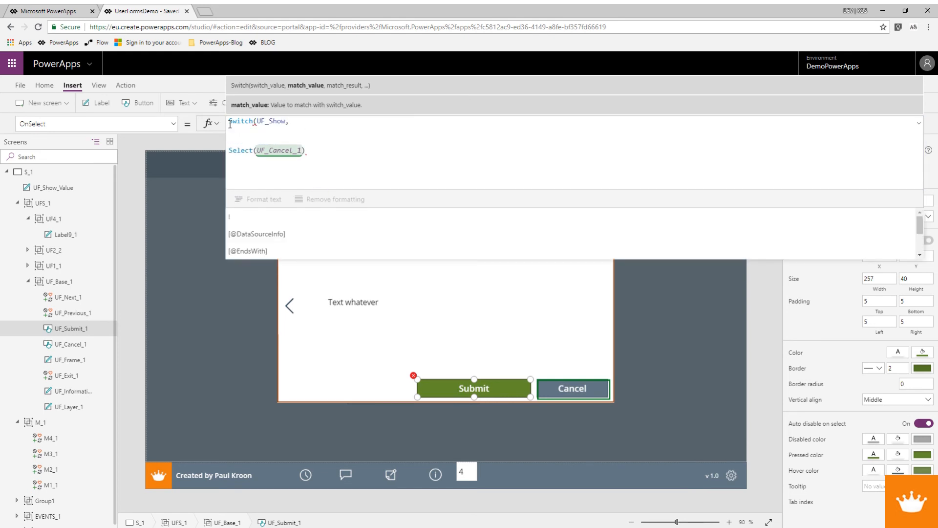
{"action": "type", "text": ");"}
{"action": "key", "text": "Up"}
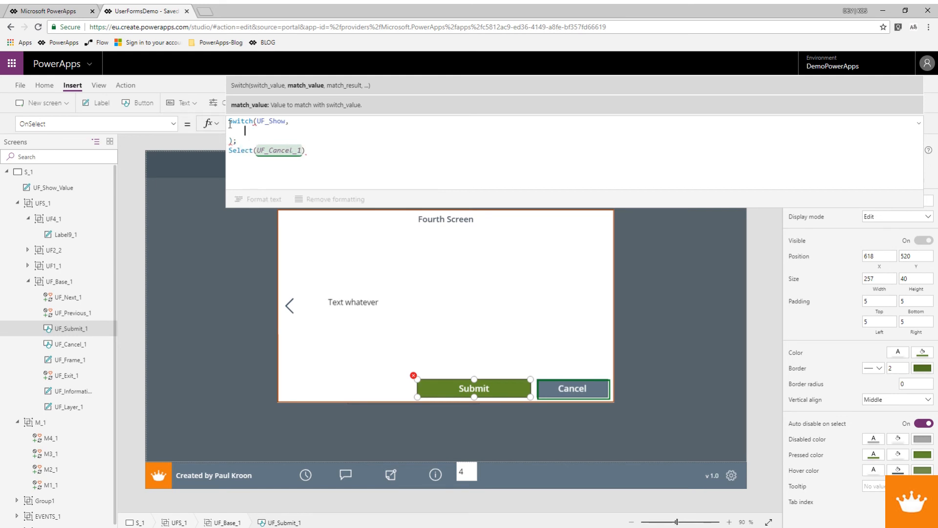
Add case 1 to the UF_Submit_1 Switch, running UpdateContext({SampleText:"This is screen 2"}).
{"action": "type", "text": "1"}
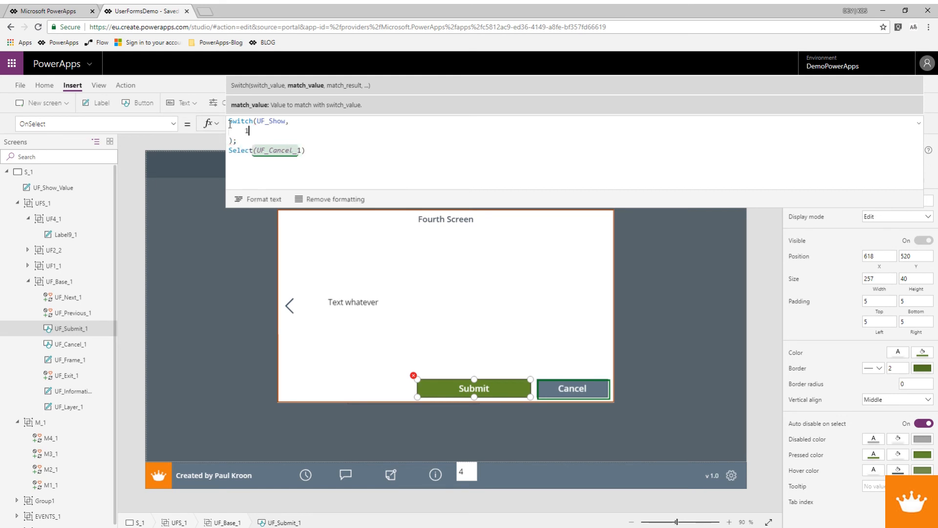
{"action": "type", "text": ", Update("}
{"action": "key", "text": "BackSpace"}
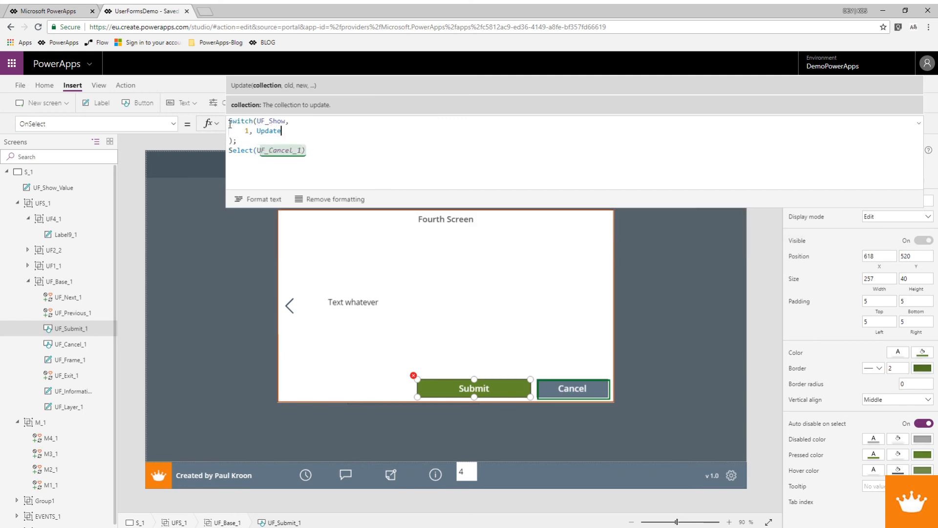
{"action": "type", "text": "Con"}
{"action": "key", "text": "Tab"}
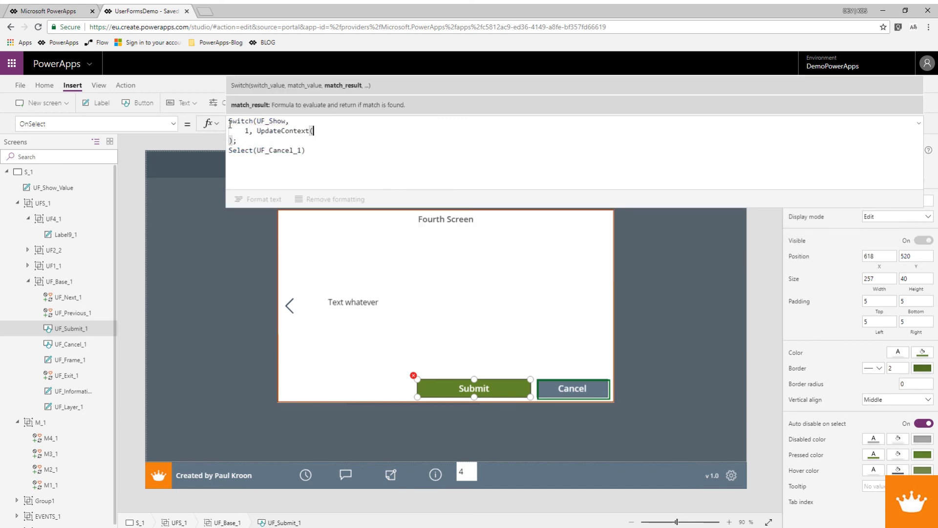
{"action": "type", "text": "{Sa"}
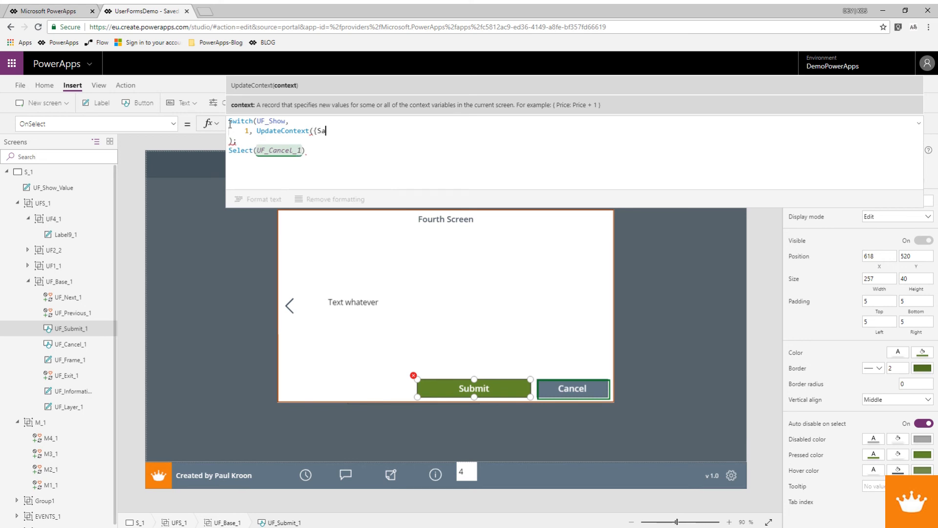
{"action": "type", "text": "mpleTe"}
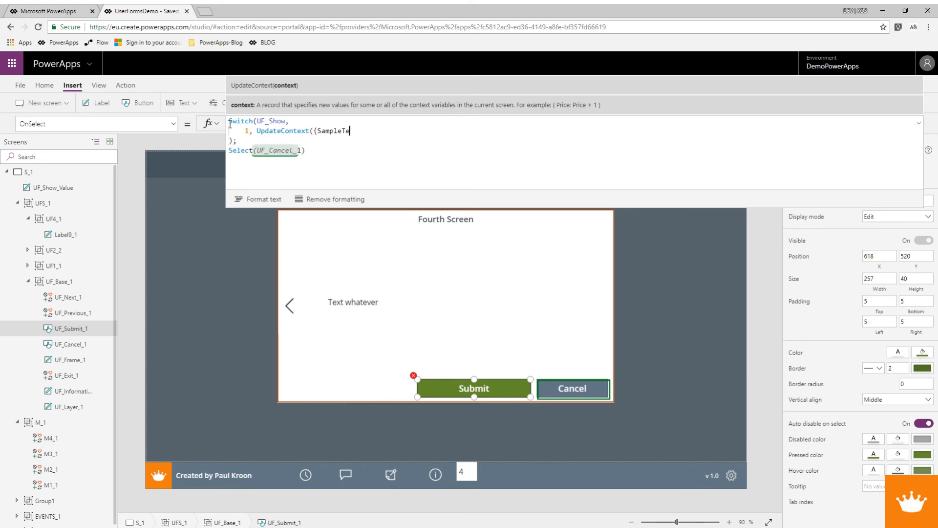
{"action": "type", "text": "xt:\"T"}
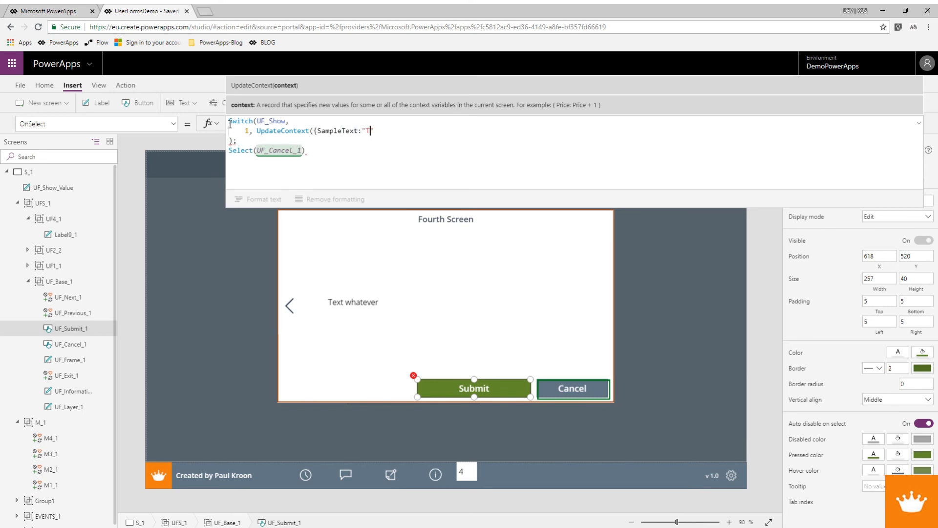
{"action": "type", "text": "his is scr"}
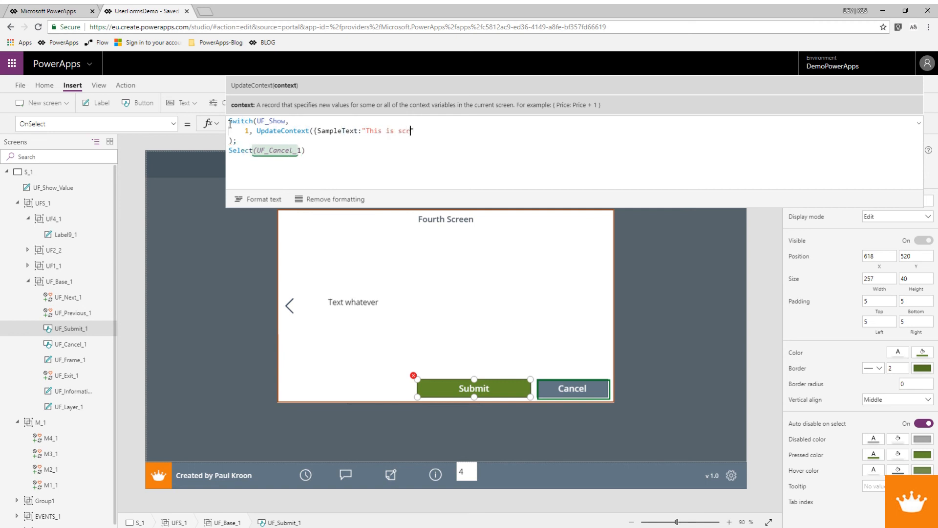
{"action": "type", "text": "een 2\""}
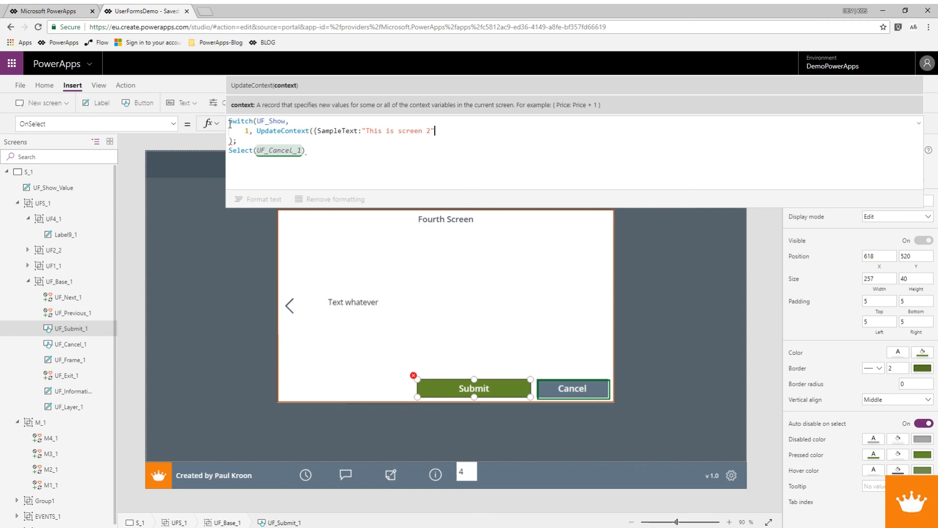
{"action": "type", "text": "})"}
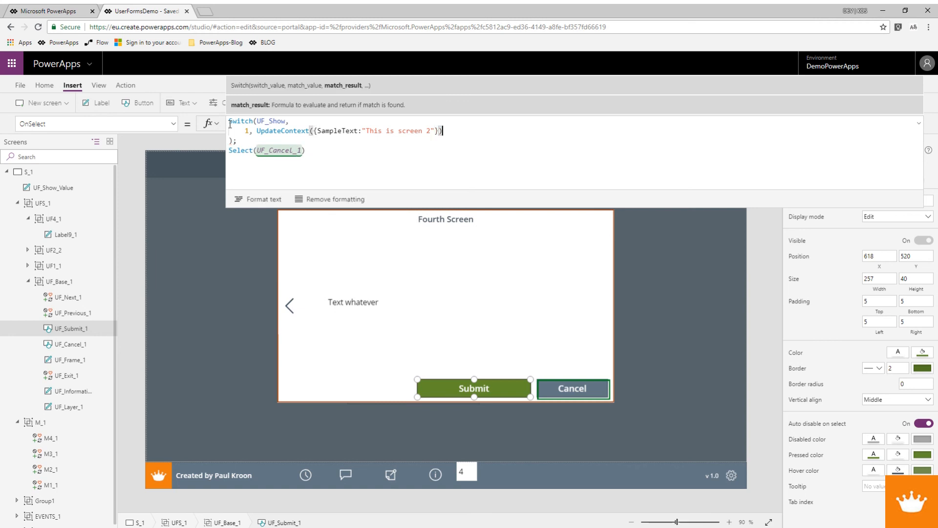
Add case 4 to the UF_Submit_1 Switch, running UpdateContext({SampleText:"This is screen 4"}).
{"action": "type", "text": ","}
{"action": "key", "text": "shift+Return"}
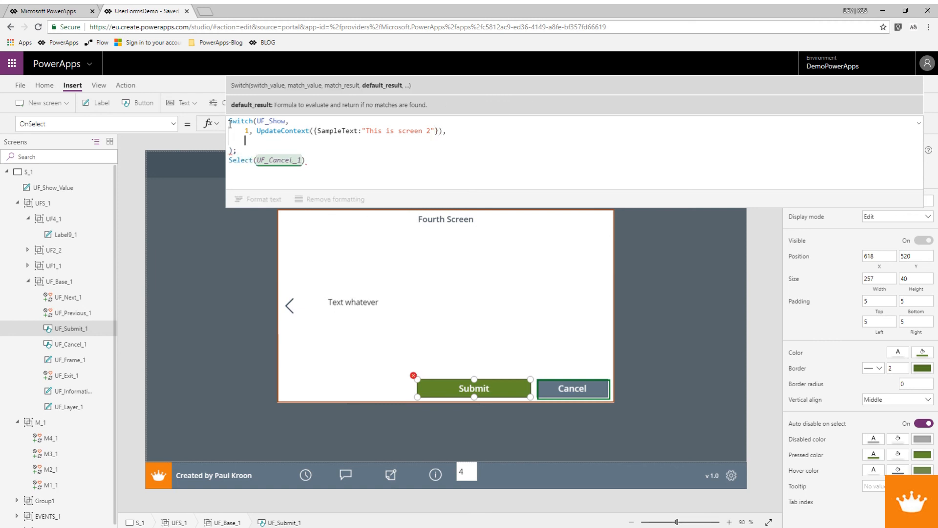
{"action": "type", "text": "4,"}
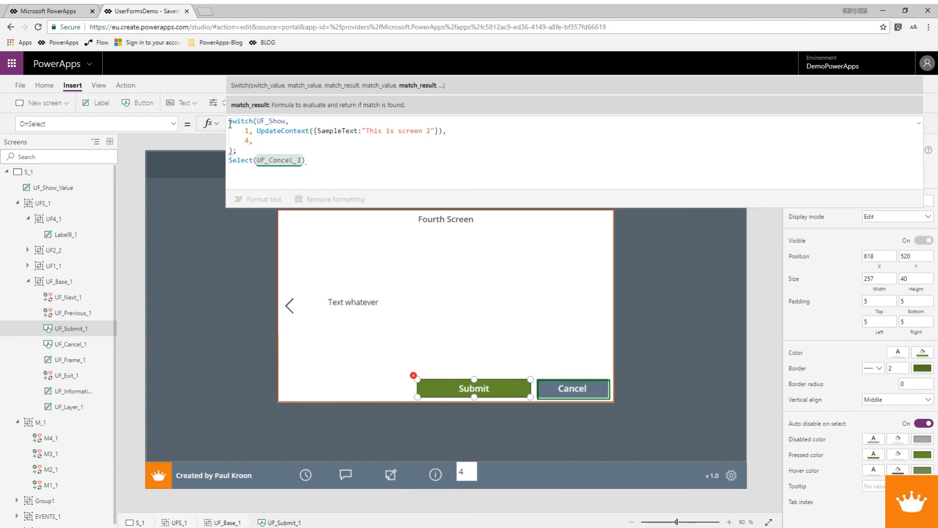
{"action": "type", "text": " UpdateCon"}
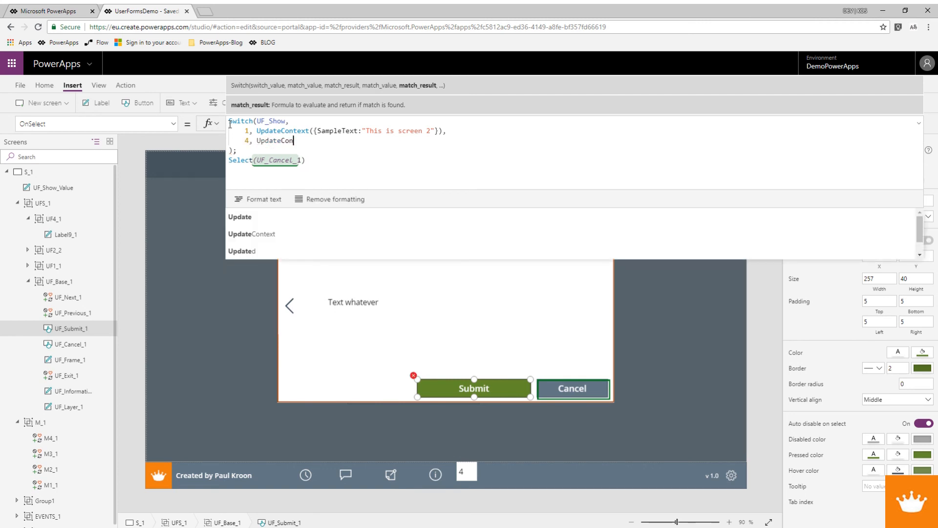
{"action": "type", "text": "text({UF_Show"}
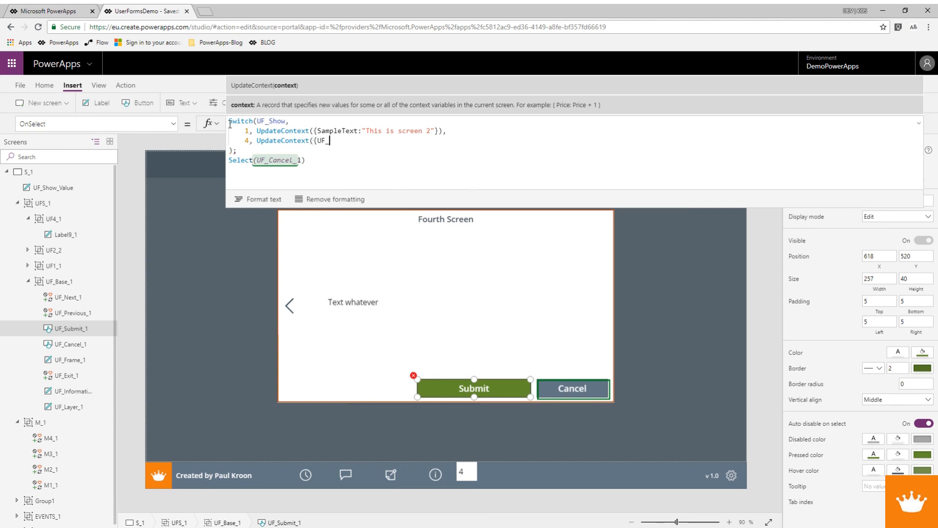
{"action": "key", "text": "BackSpace"}
{"action": "key", "text": "BackSpace"}
{"action": "key", "text": "BackSpace"}
{"action": "key", "text": "BackSpace"}
{"action": "key", "text": "BackSpace"}
{"action": "key", "text": "BackSpace"}
{"action": "type", "text": "Same"}
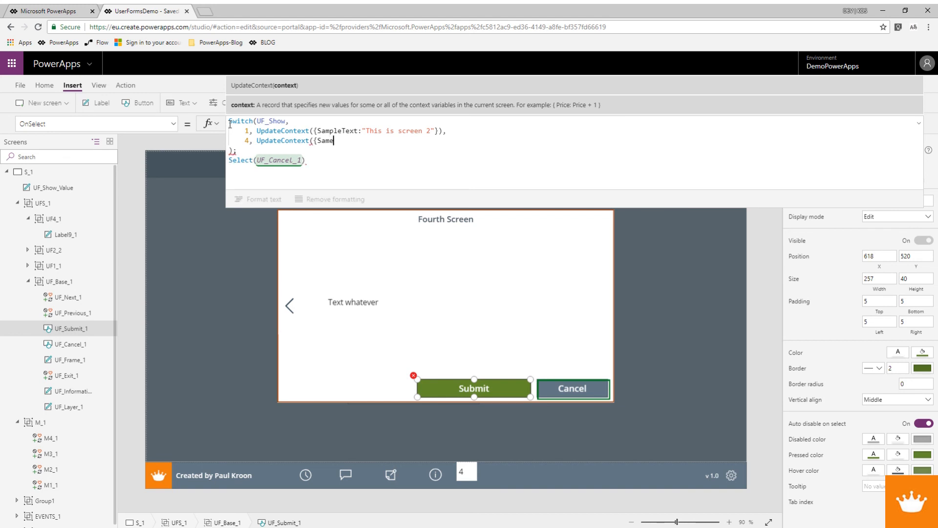
{"action": "key", "text": "BackSpace"}
{"action": "type", "text": "pleText:"}
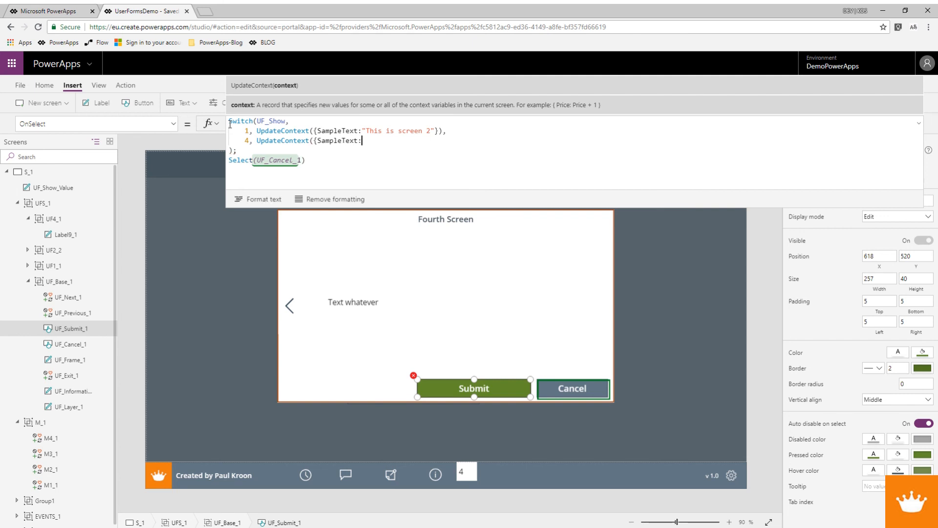
{"action": "type", "text": "\"This is screen 4\""}
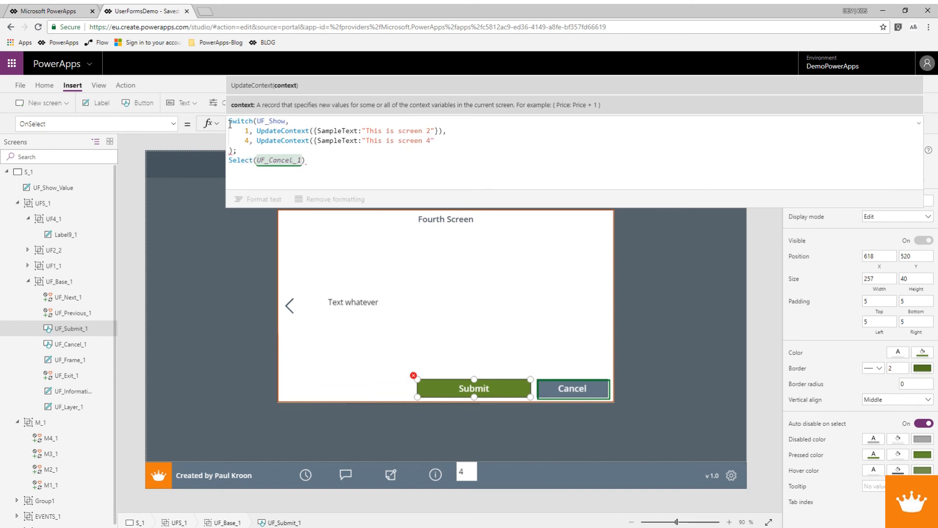
{"action": "type", "text": "})"}
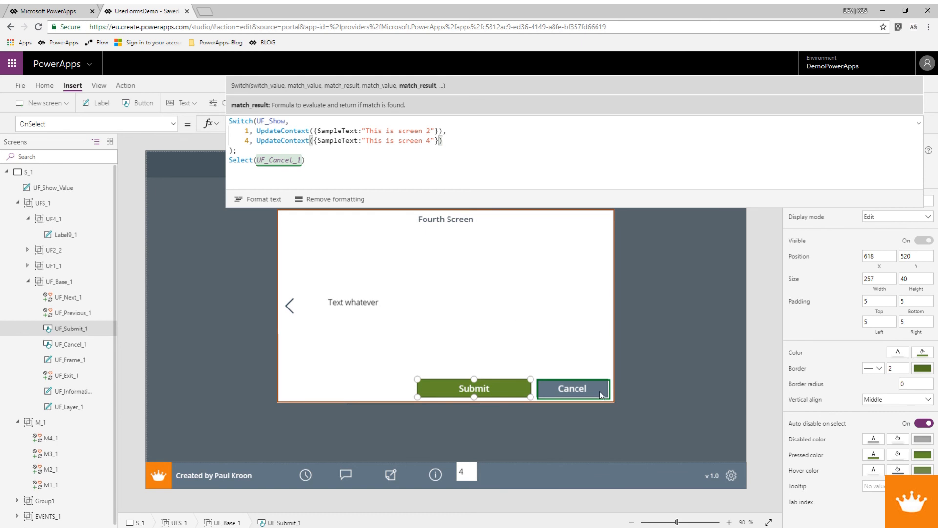
Duplicate the UF_Show_Value label, placing the copy beside the original in the footer at X 782, Y 707 and widening it to 372.
{"action": "left_click", "coordinate": [468, 476]}
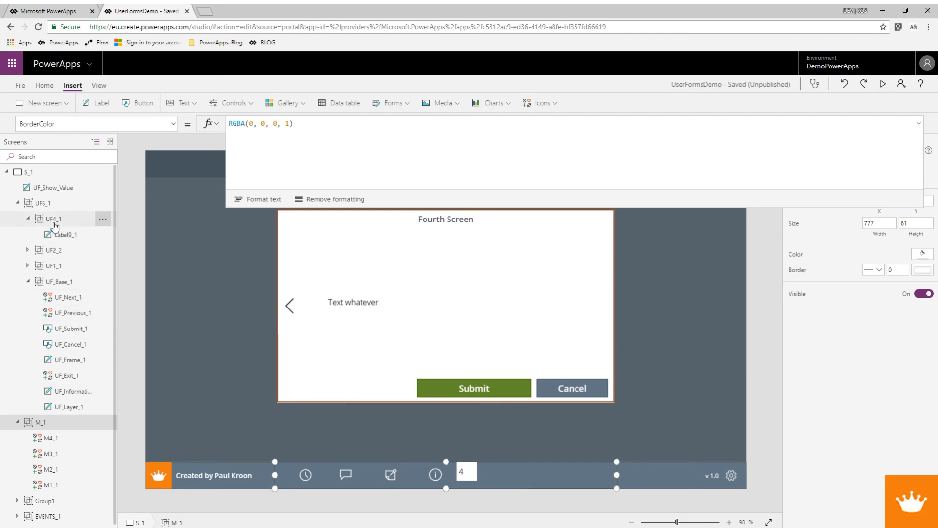
{"action": "left_click", "coordinate": [48, 187]}
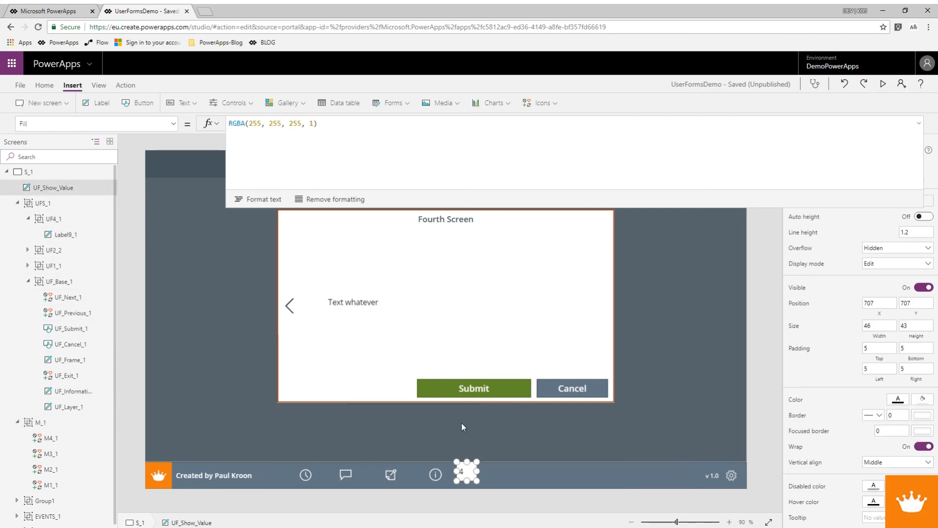
{"action": "key", "text": "ctrl+v"}
{"action": "left_click_drag", "start_coordinate": [175, 192], "coordinate": [657, 469]}
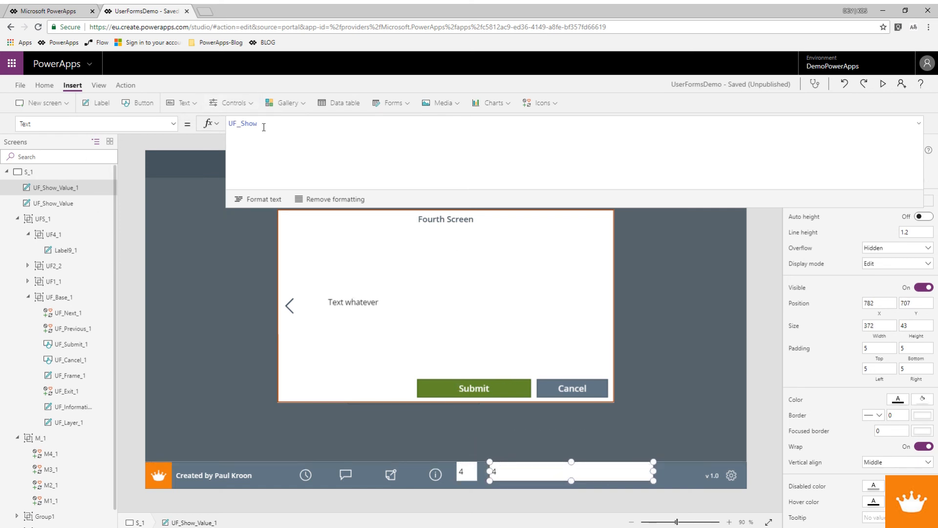
Set the Text formula of the copied label UF_Show_Value_1 to SampleText.
{"action": "left_click_drag", "start_coordinate": [278, 127], "coordinate": [197, 125]}
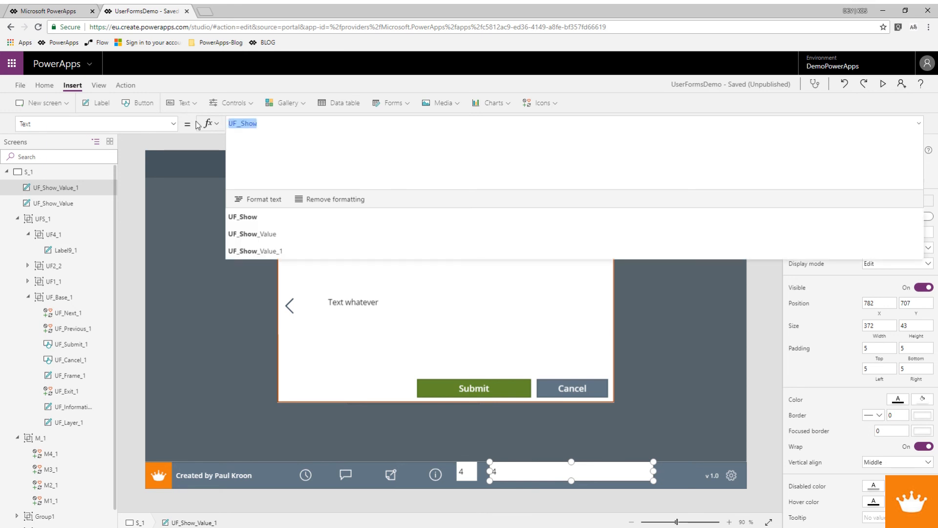
{"action": "type", "text": "Sample"}
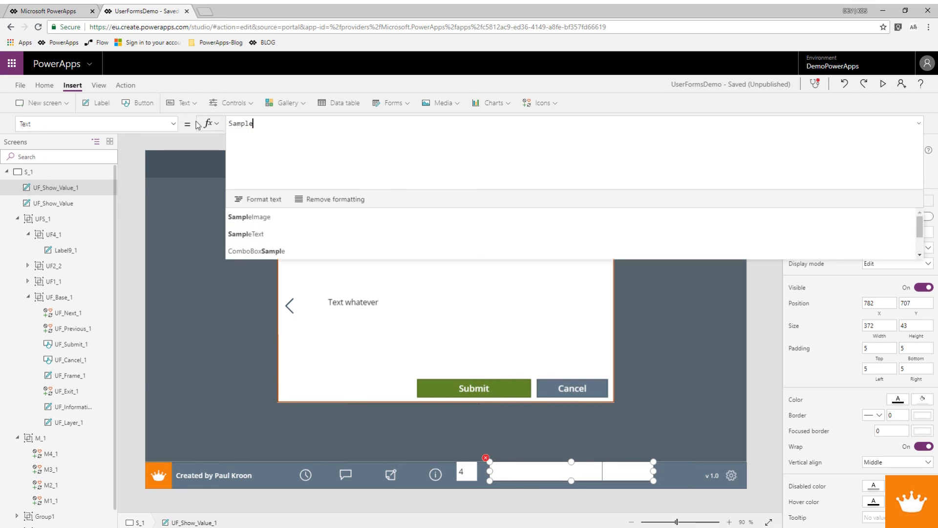
{"action": "type", "text": "Text"}
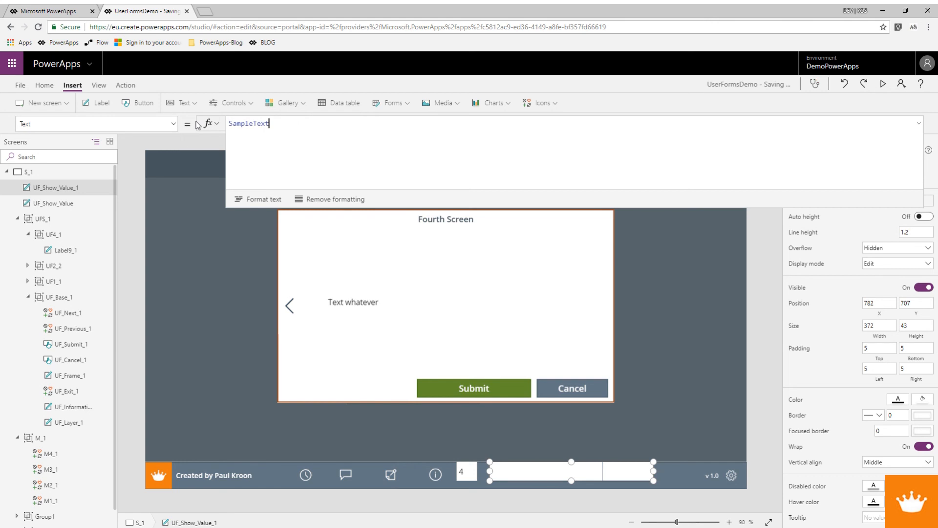
Preview the app and test the submit action on the Fourth Screen form and on the first UserForm.
{"action": "left_click", "coordinate": [882, 84]}
{"action": "left_click", "coordinate": [509, 390]}
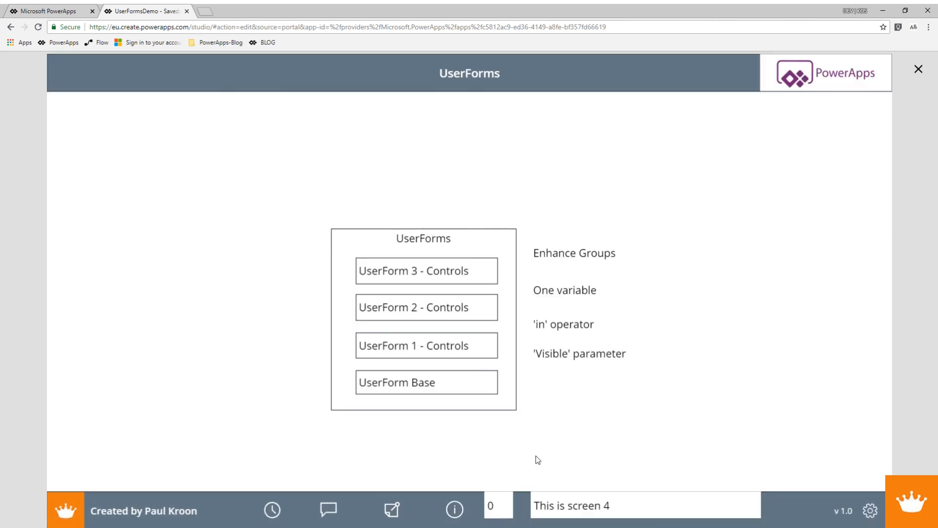
{"action": "left_click", "coordinate": [429, 343]}
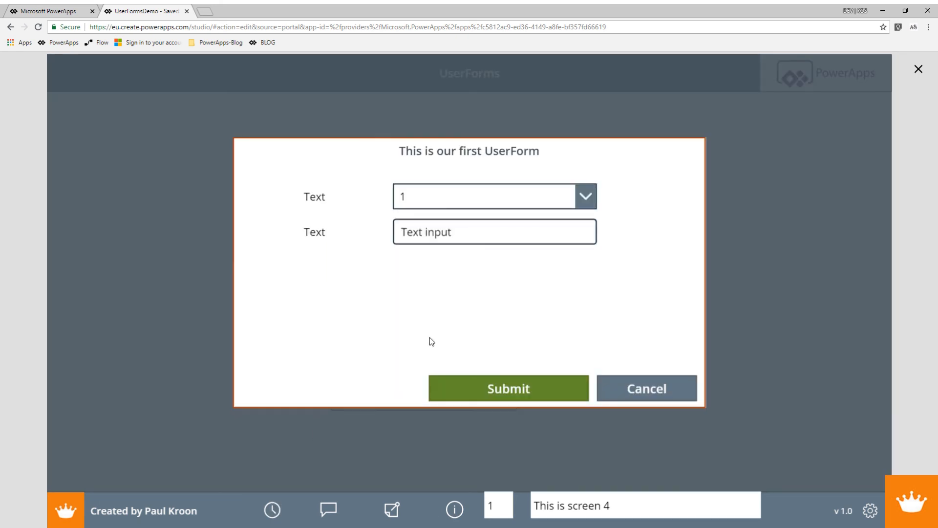
{"action": "left_click", "coordinate": [471, 382]}
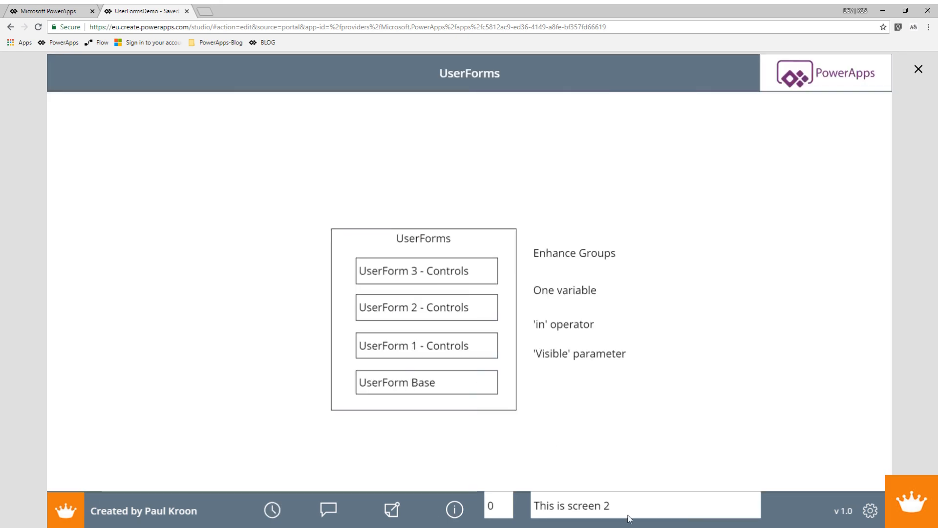
Open the Second Screen form, test its next and previous navigation and its exit, and leave the preview.
{"action": "left_click", "coordinate": [329, 511]}
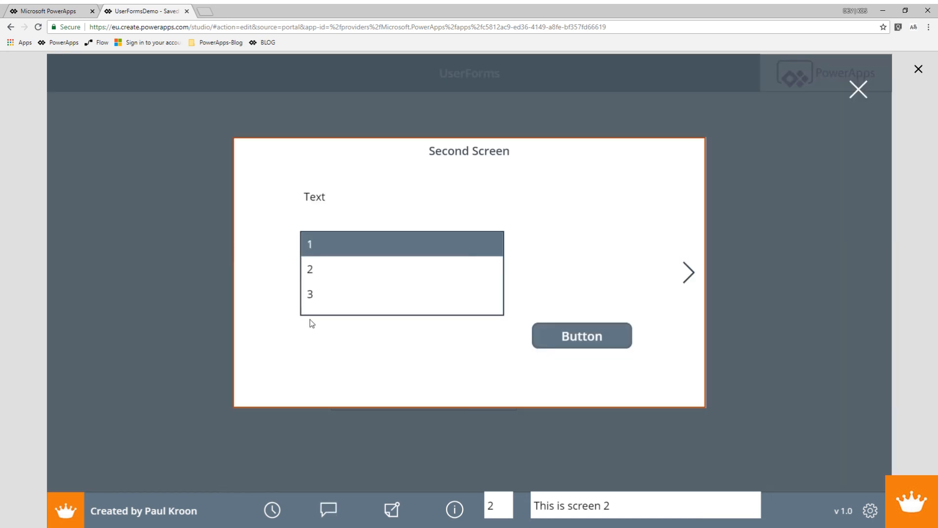
{"action": "left_click", "coordinate": [689, 272]}
{"action": "left_click", "coordinate": [248, 272]}
{"action": "left_click", "coordinate": [689, 272]}
{"action": "left_click", "coordinate": [247, 272]}
{"action": "left_click", "coordinate": [858, 90]}
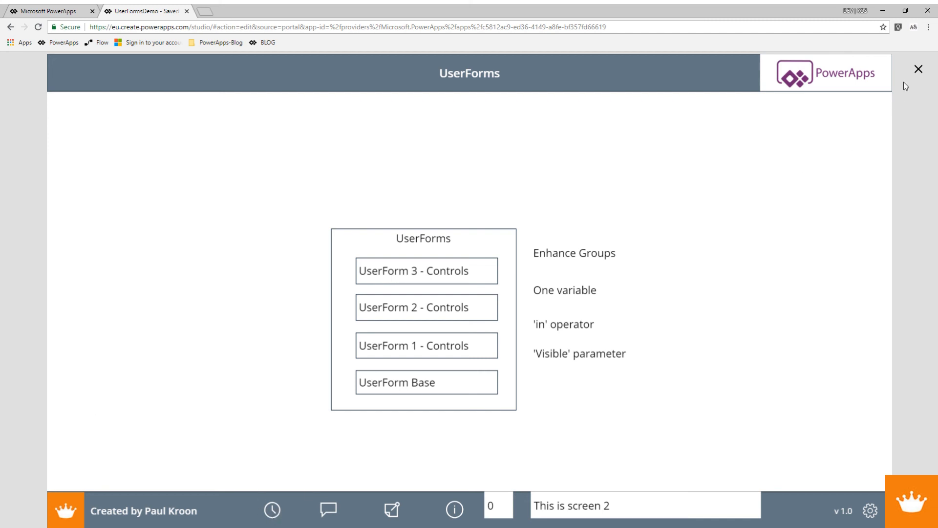
{"action": "left_click", "coordinate": [917, 70]}
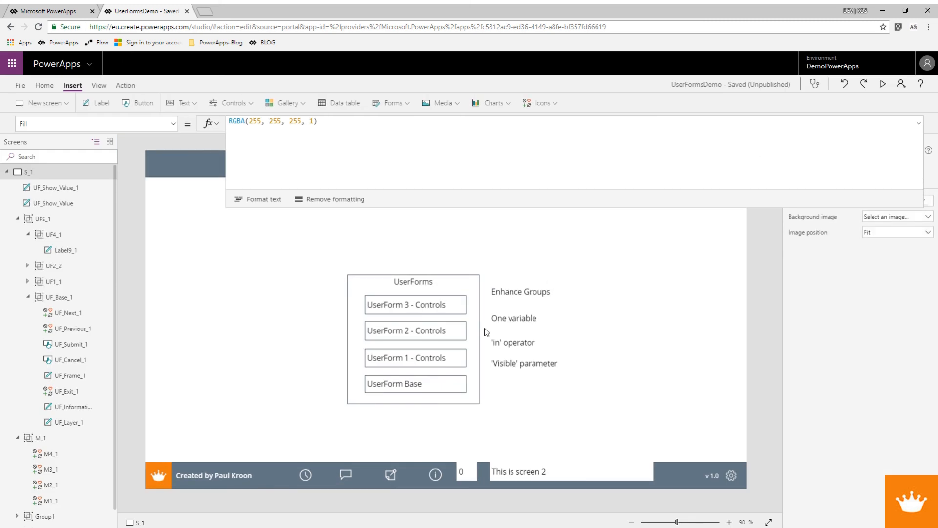
Collapse the UF4_1, UF_Base_1 and M_1 groups and inspect the Visible formula of the UFS_1 group.
{"action": "left_click", "coordinate": [18, 219]}
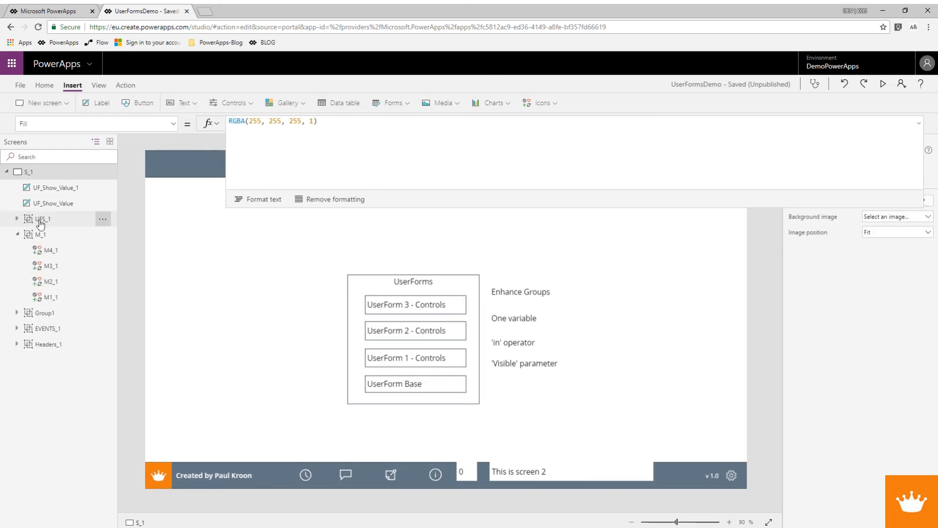
{"action": "left_click", "coordinate": [17, 219]}
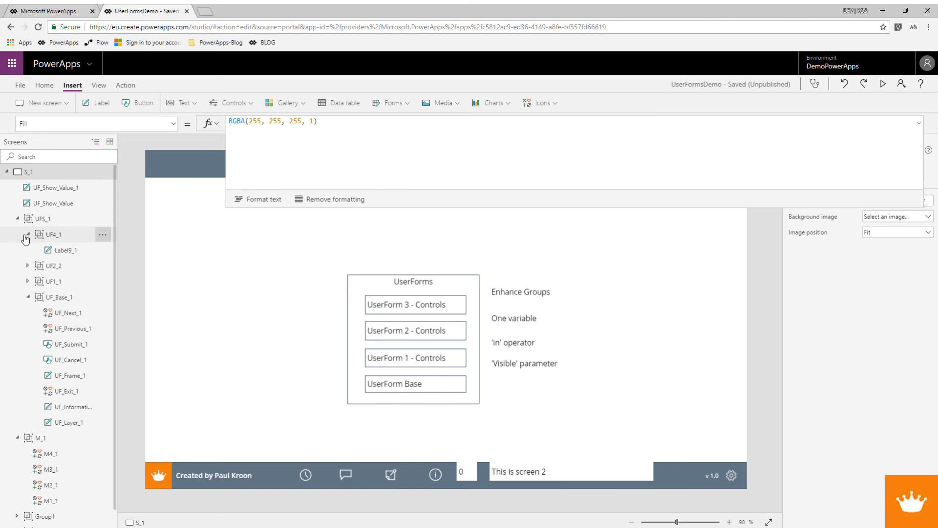
{"action": "left_click", "coordinate": [27, 235]}
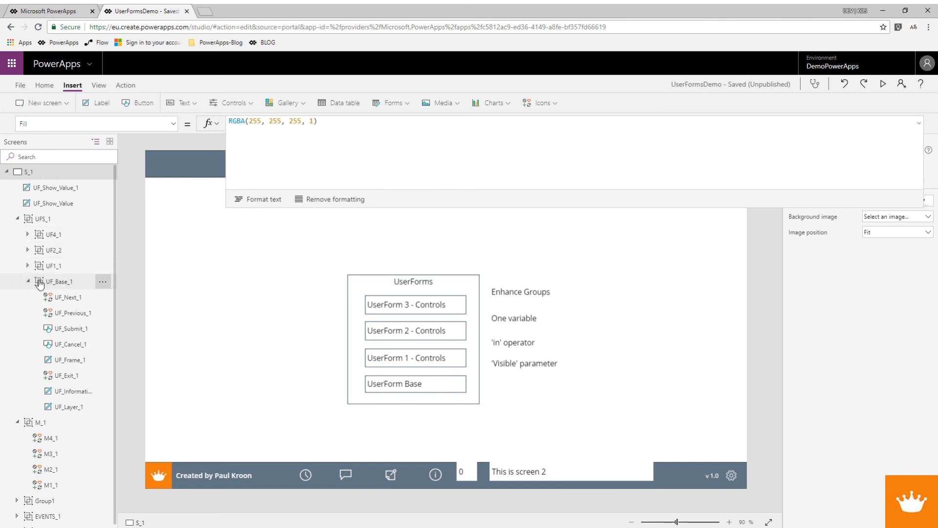
{"action": "left_click", "coordinate": [29, 282]}
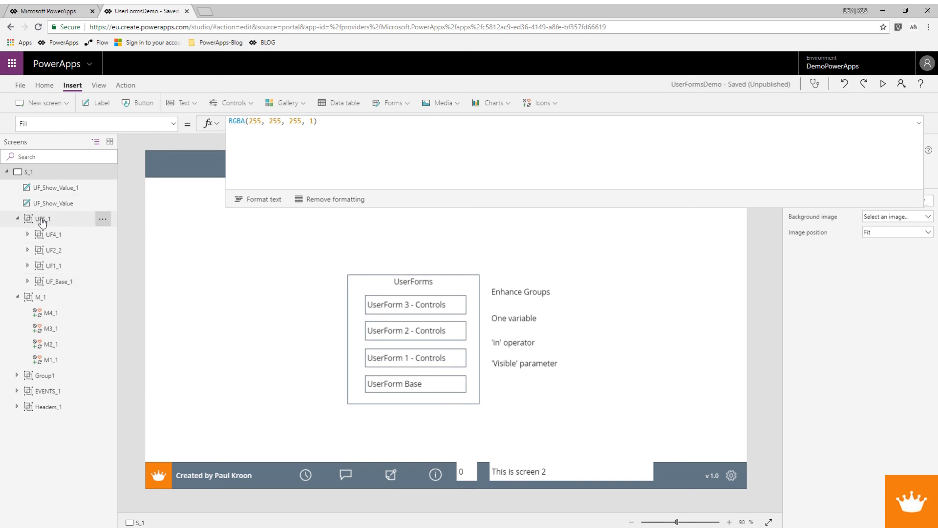
{"action": "left_click", "coordinate": [17, 297]}
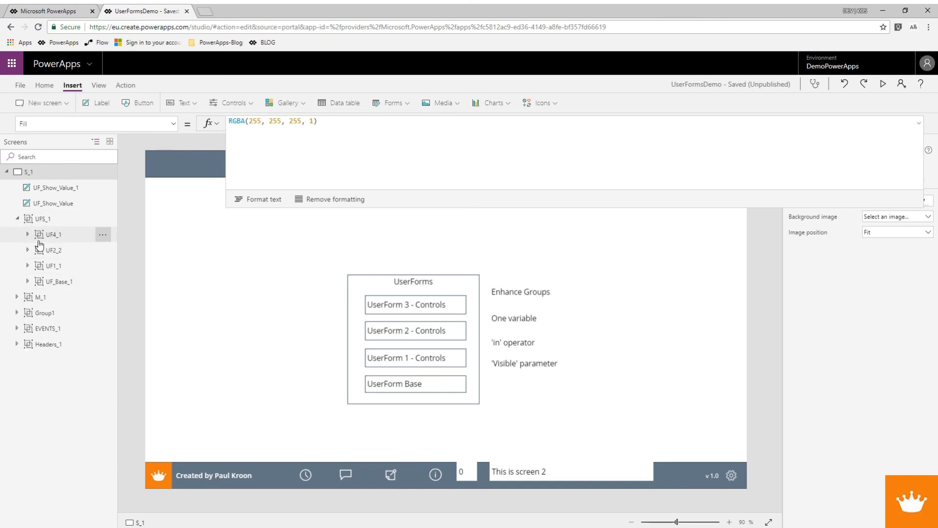
{"action": "left_click", "coordinate": [48, 219]}
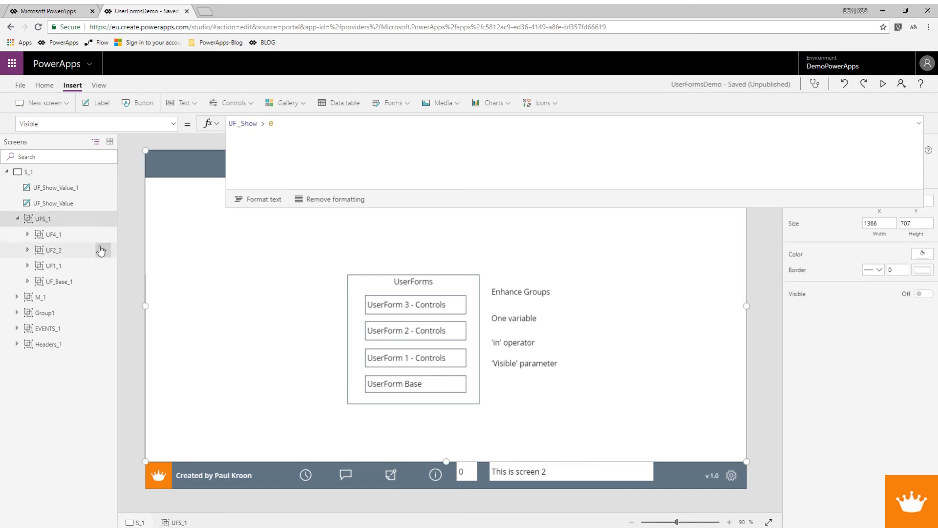